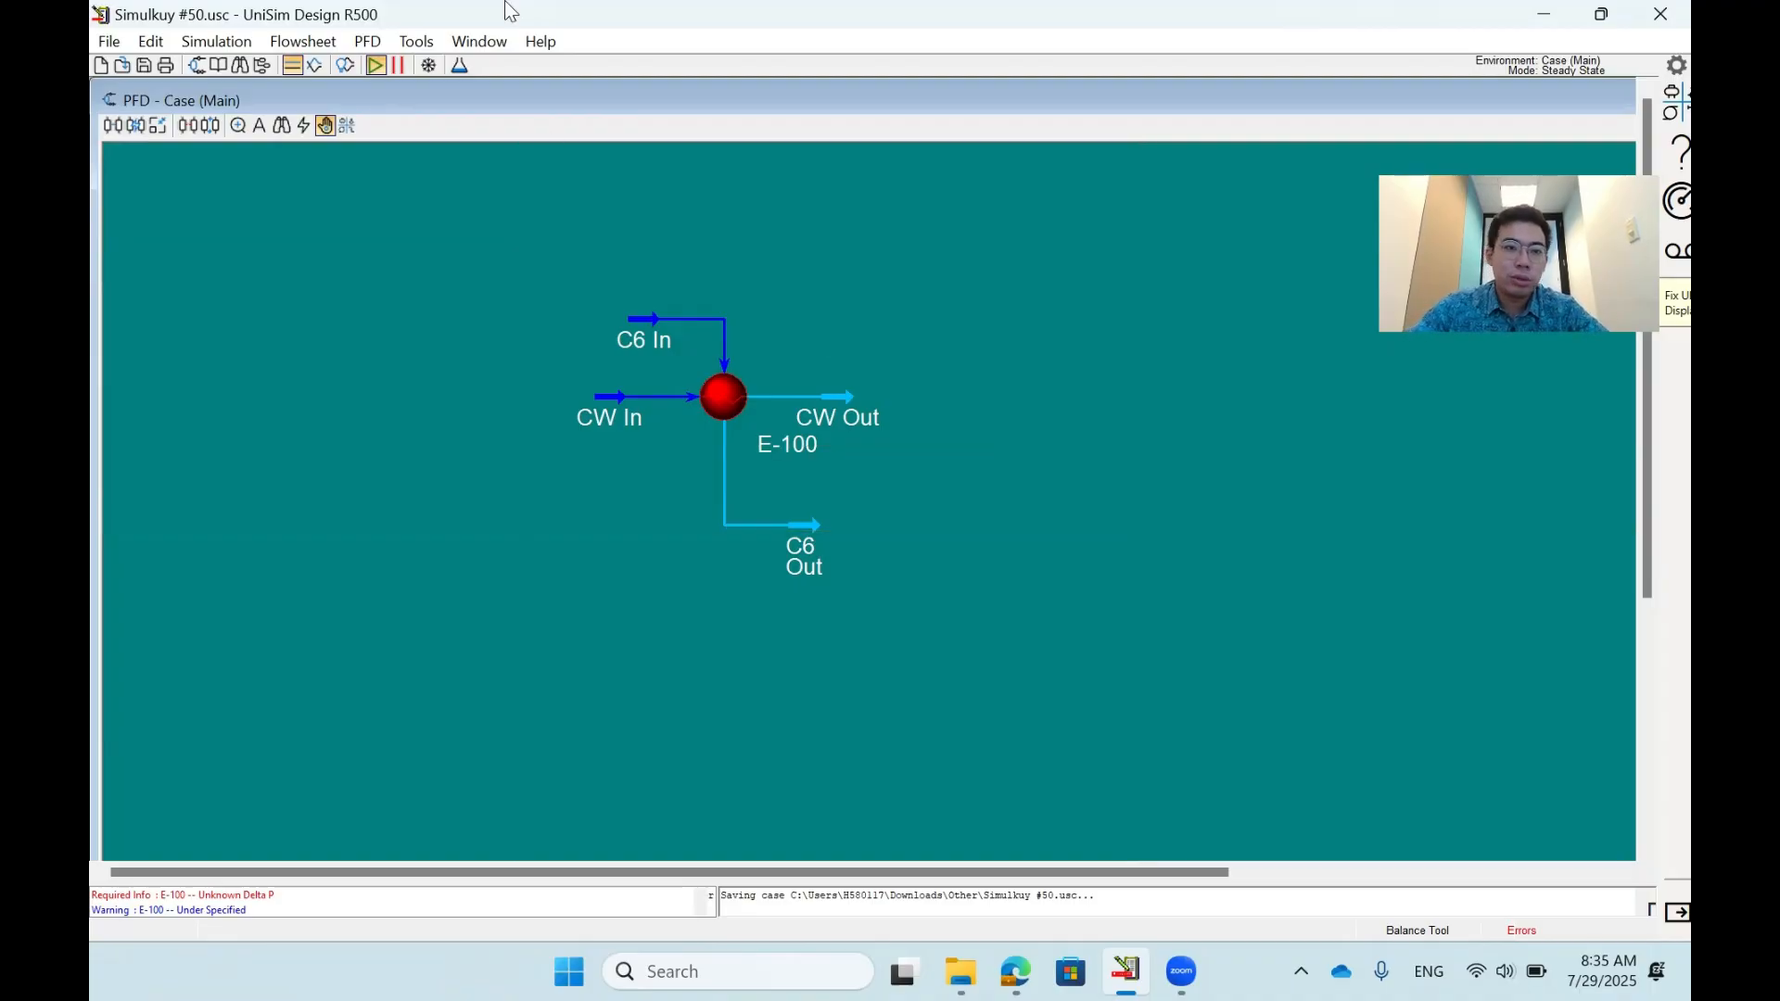
- Review the components in Component List - 1 and the fluid package in the basis environment, and return to the simulation environment
{"action": "left_click", "coordinate": [458, 65]}
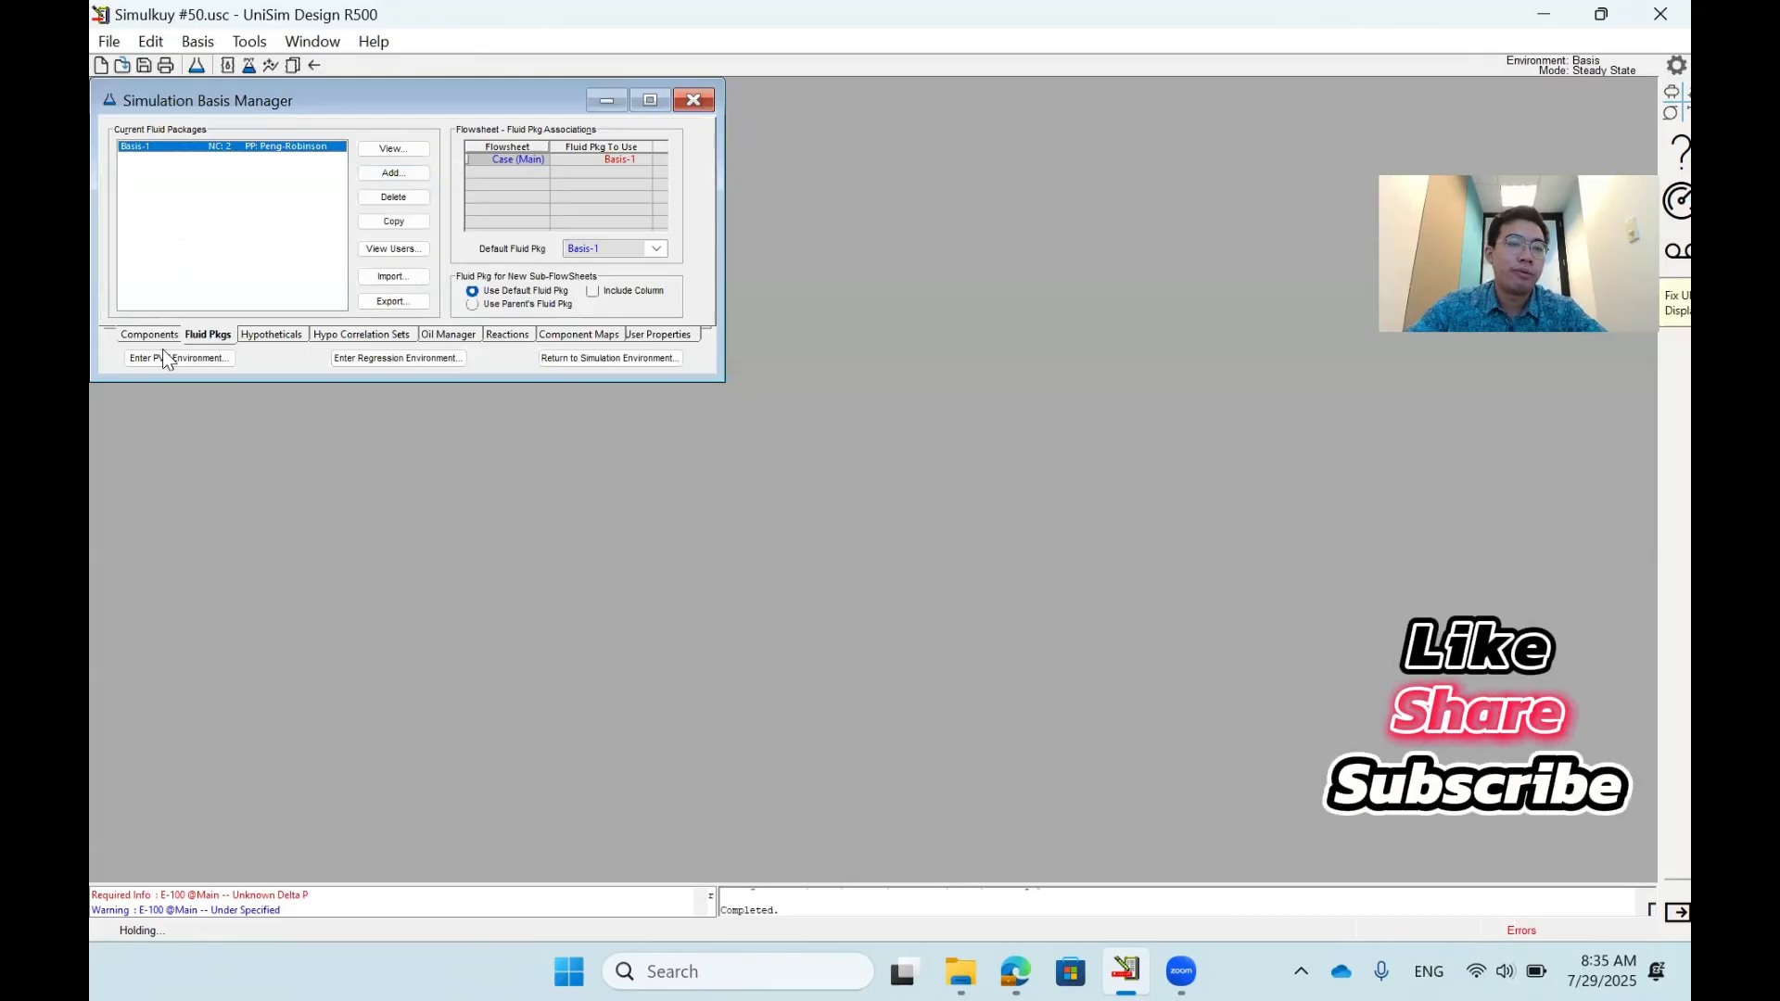
{"action": "left_click", "coordinate": [148, 335]}
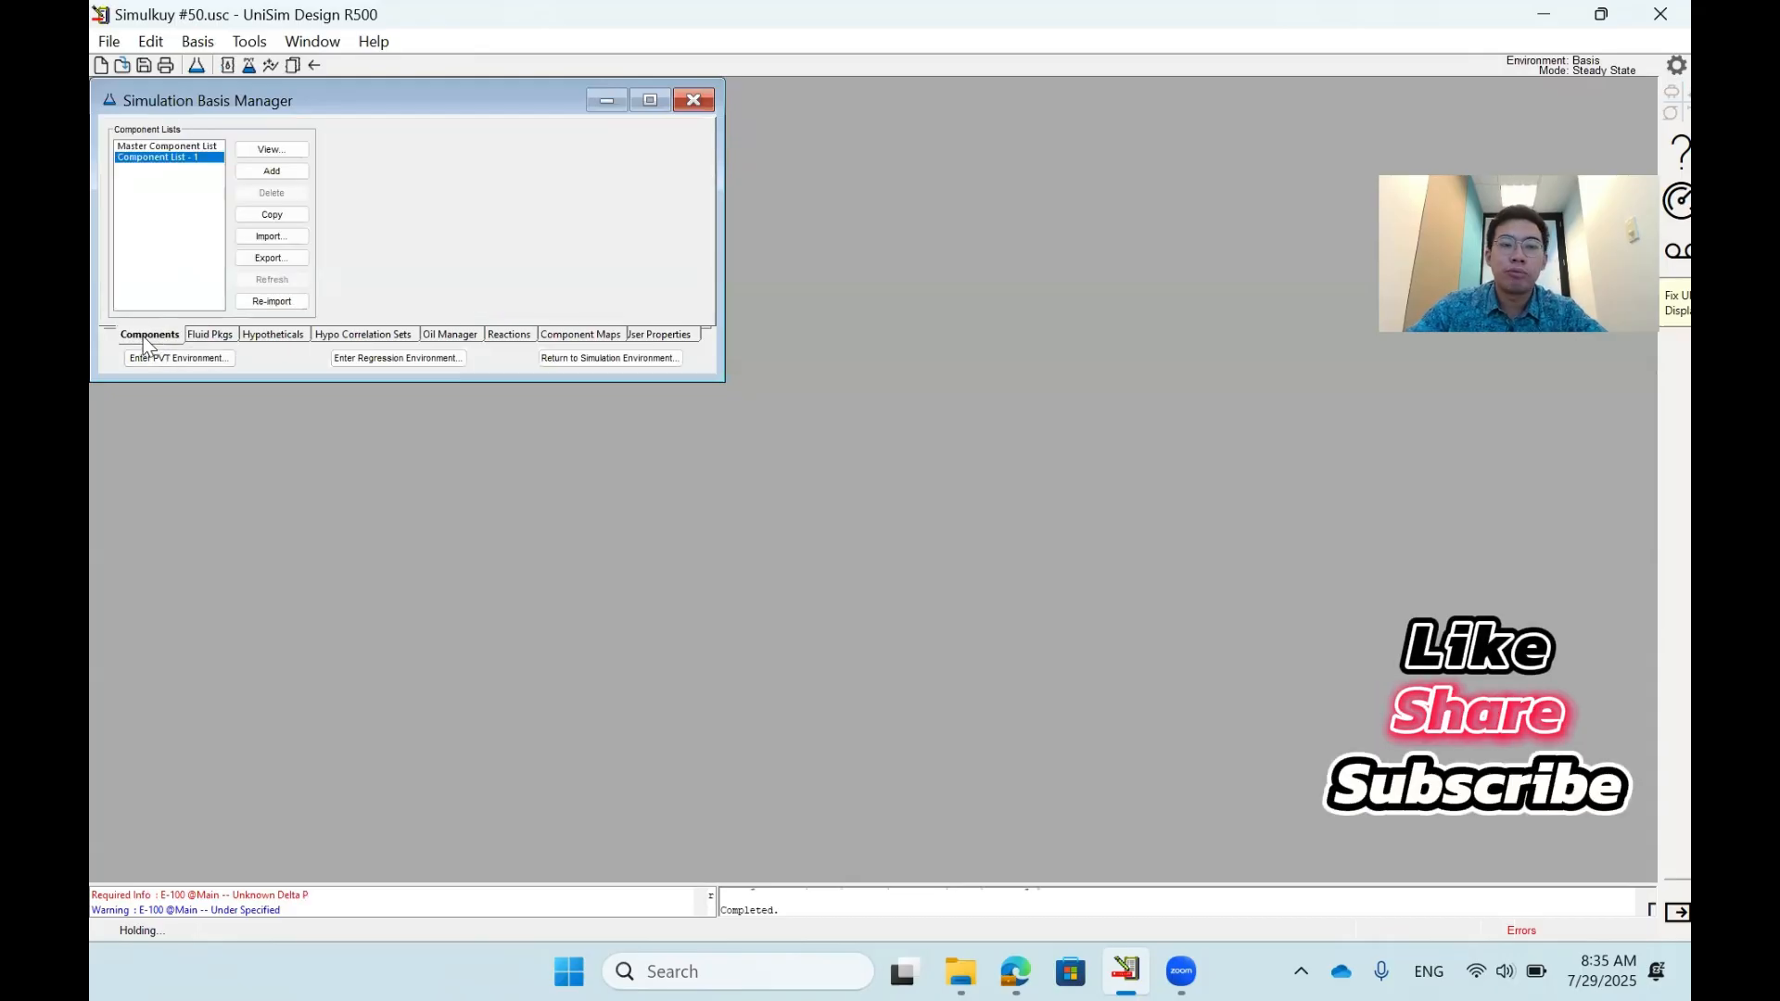
{"action": "double_click", "coordinate": [172, 159]}
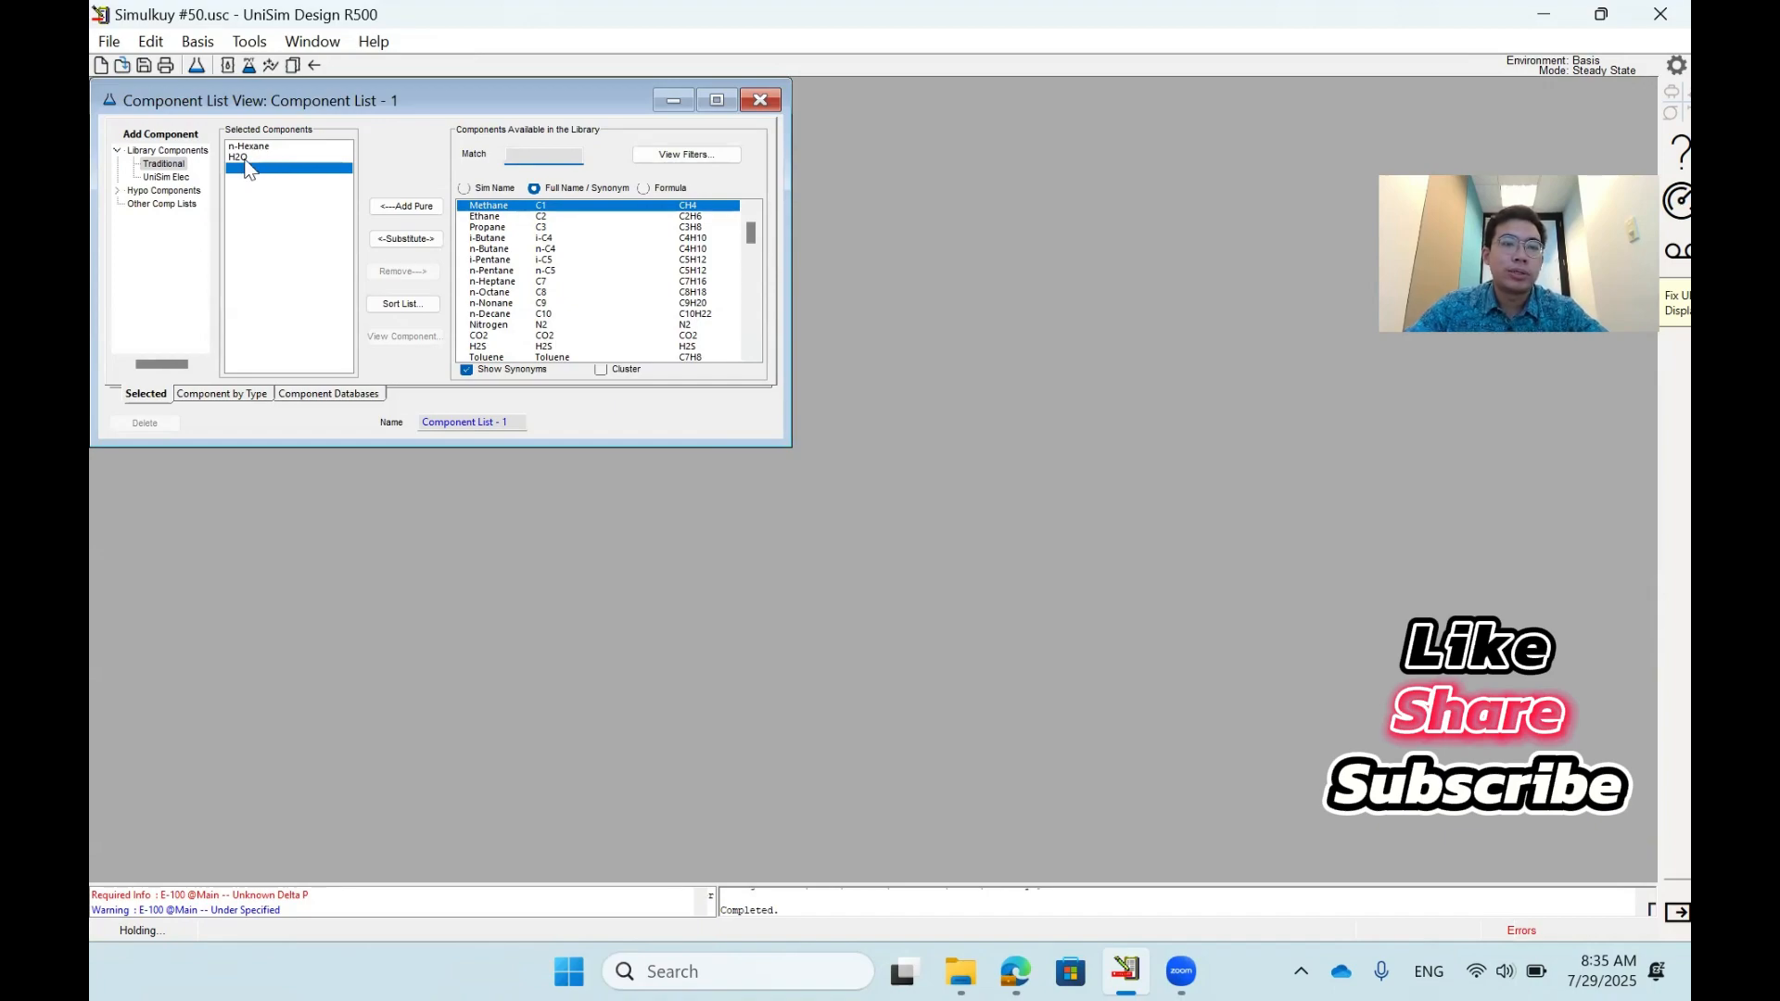
{"action": "left_click", "coordinate": [762, 100]}
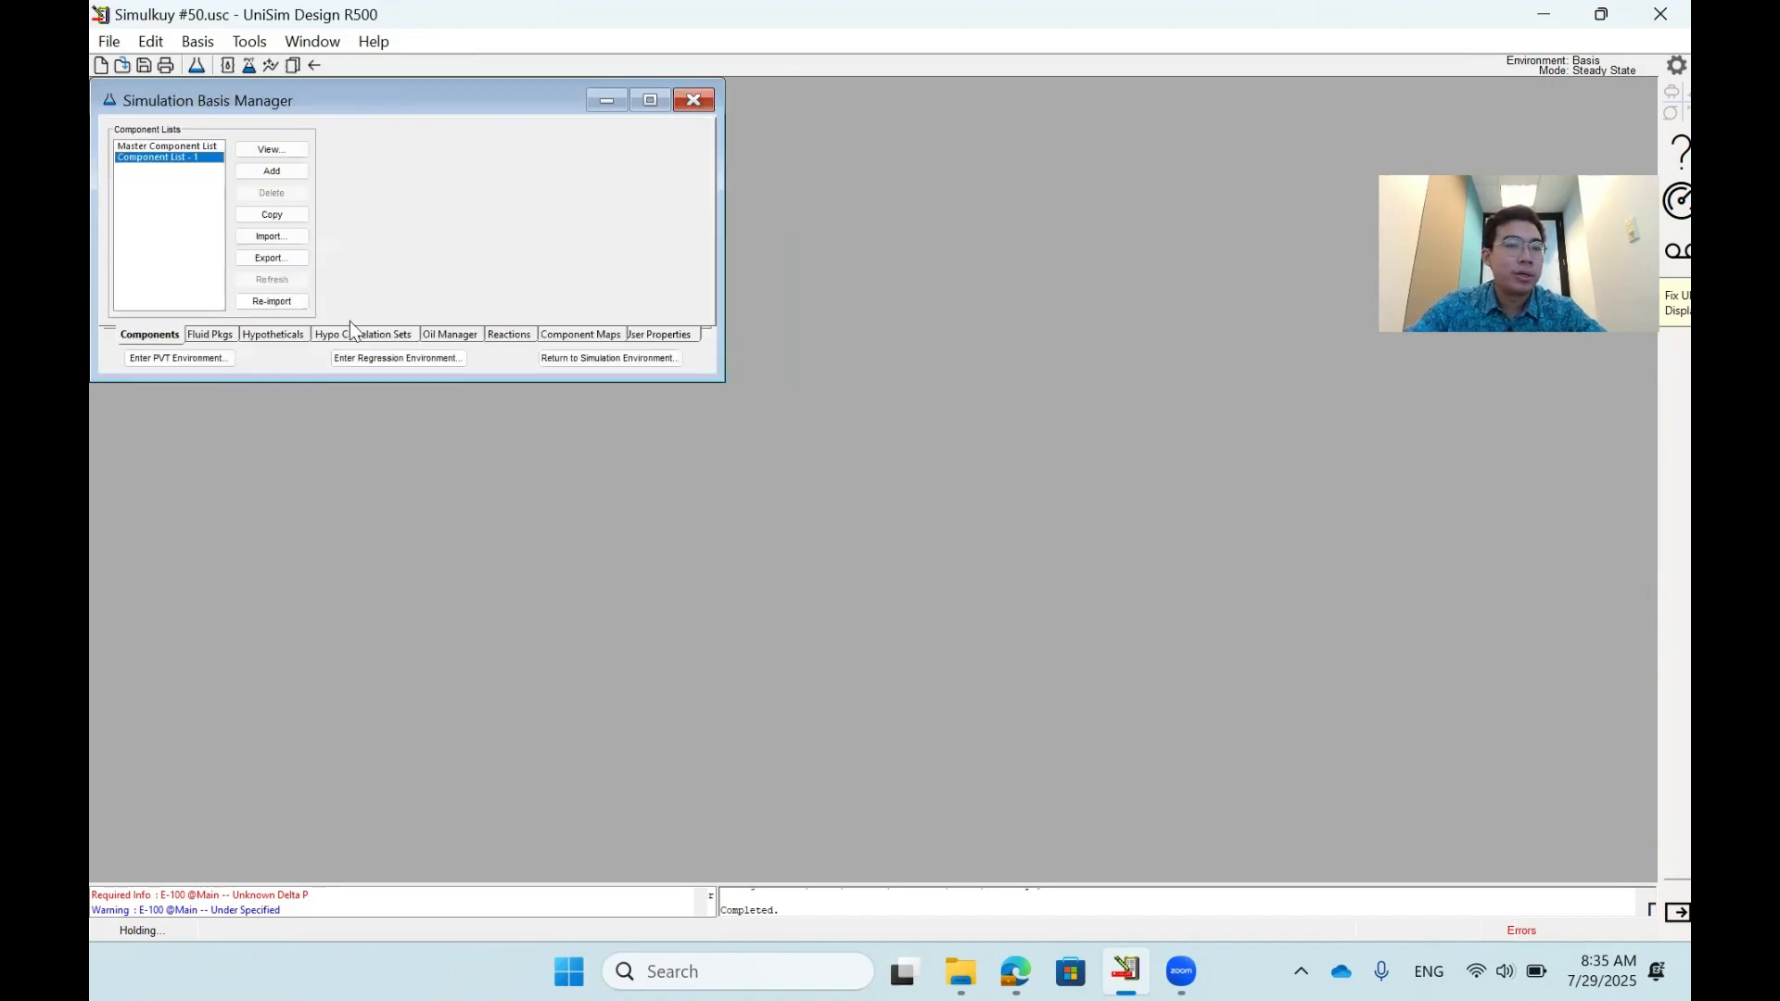
{"action": "left_click", "coordinate": [208, 334]}
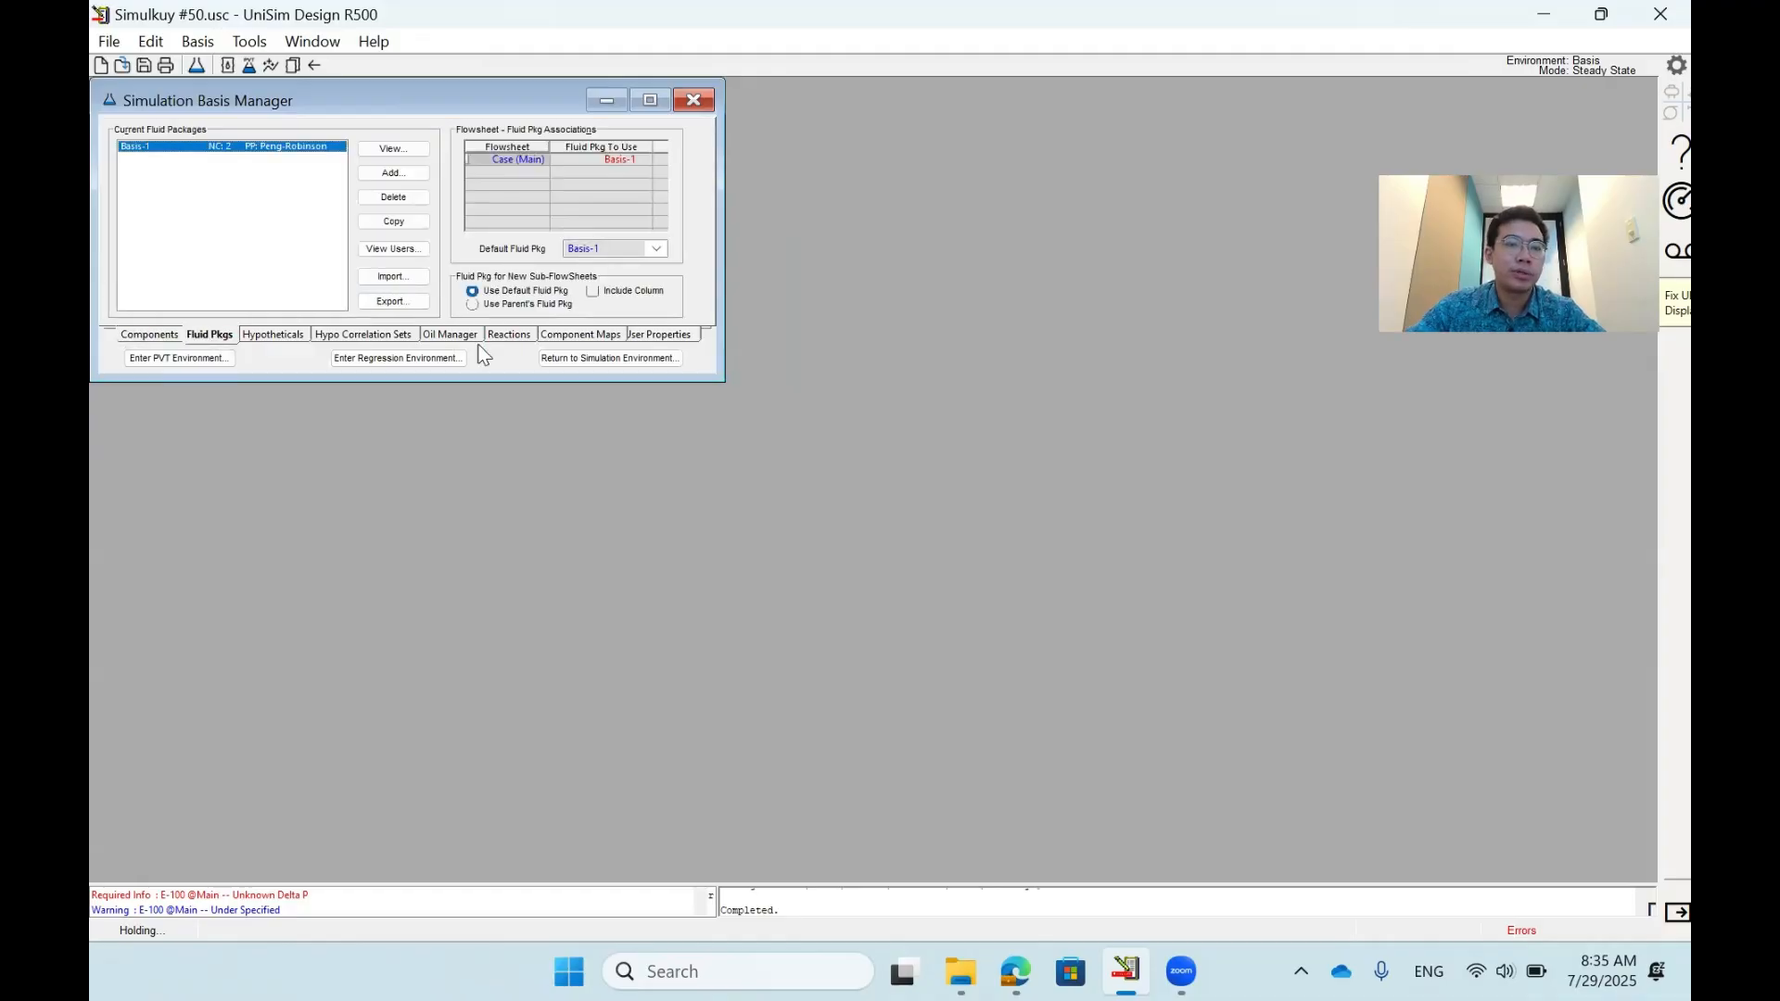
{"action": "left_click", "coordinate": [624, 357]}
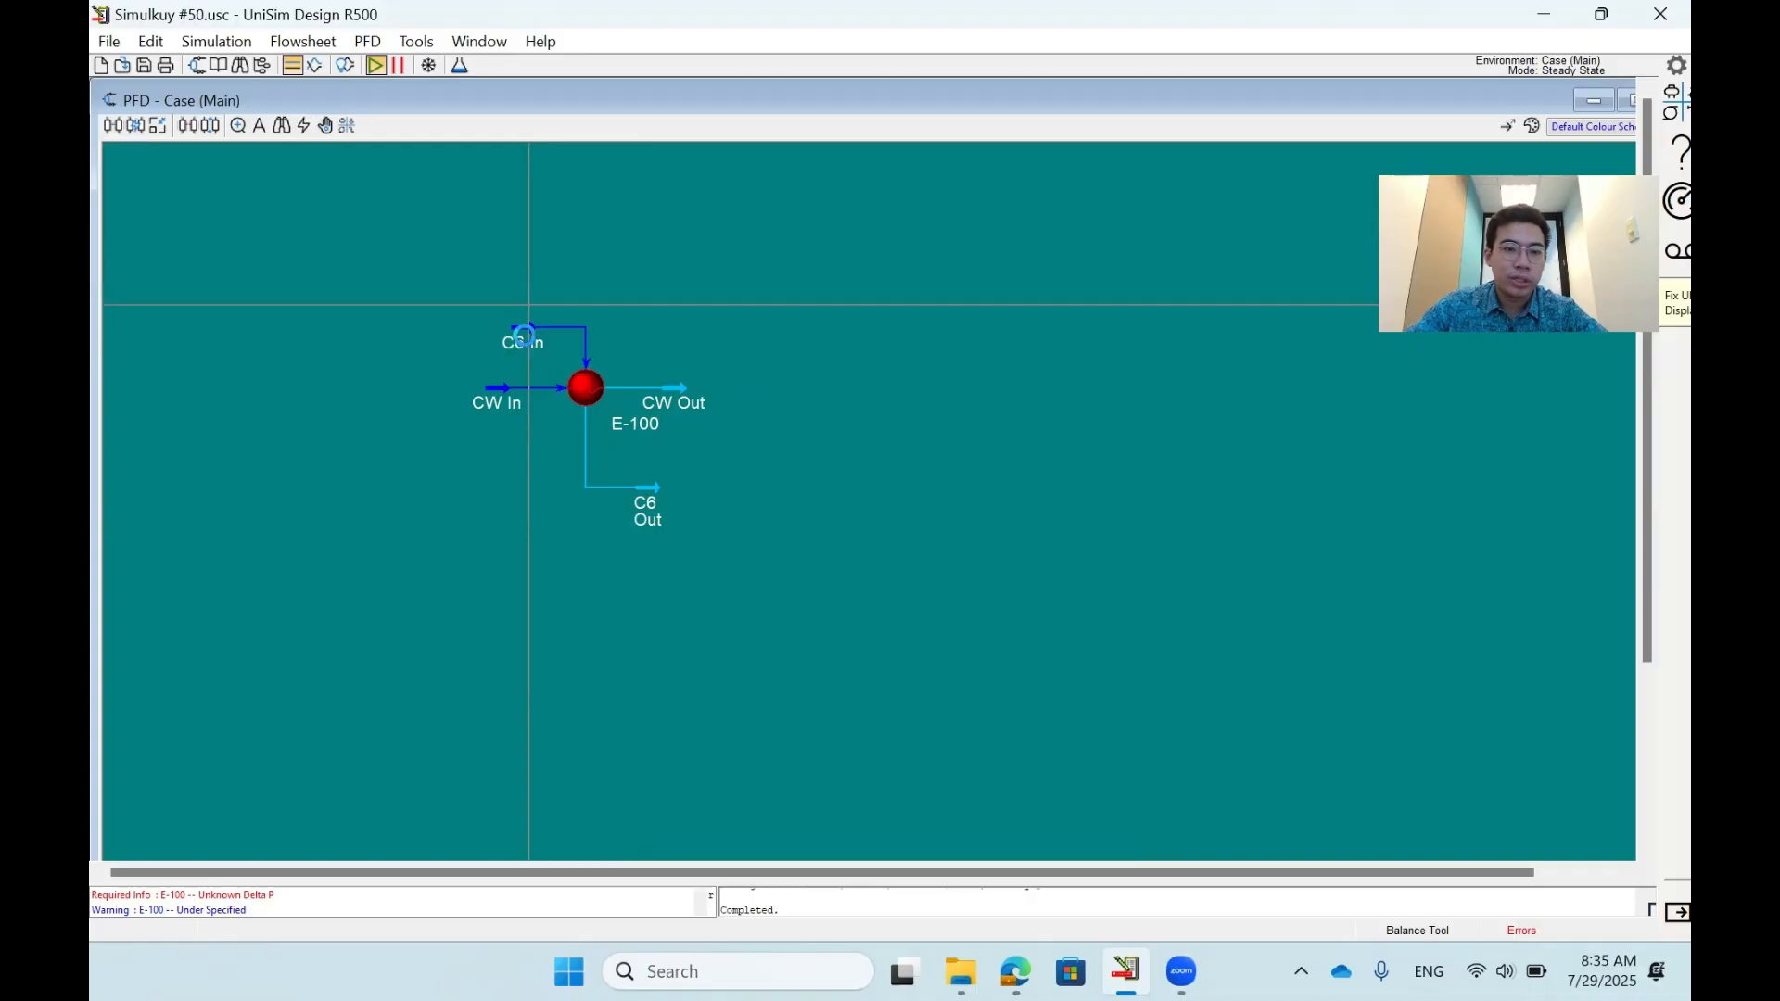
- Examine the conditions of the C6 In and CW In streams side by side, with the flowsheet view maximized
{"action": "double_click", "coordinate": [525, 337]}
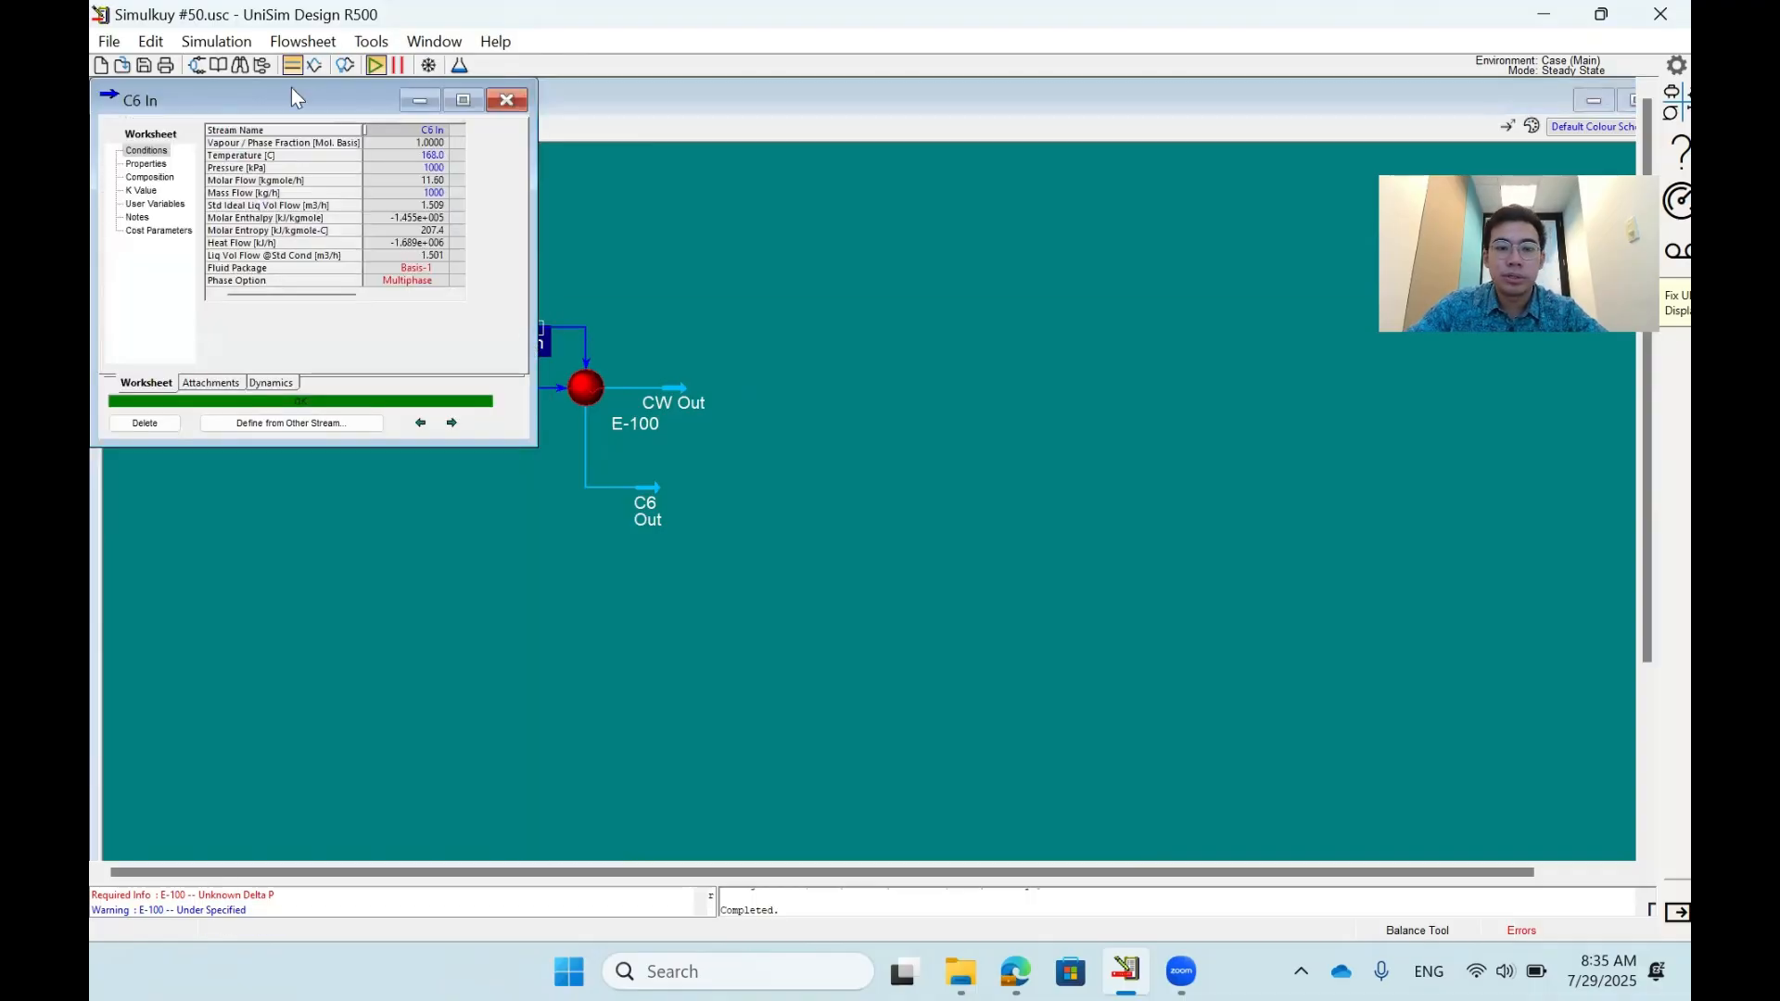
{"action": "left_click_drag", "start_coordinate": [291, 88], "coordinate": [972, 202]}
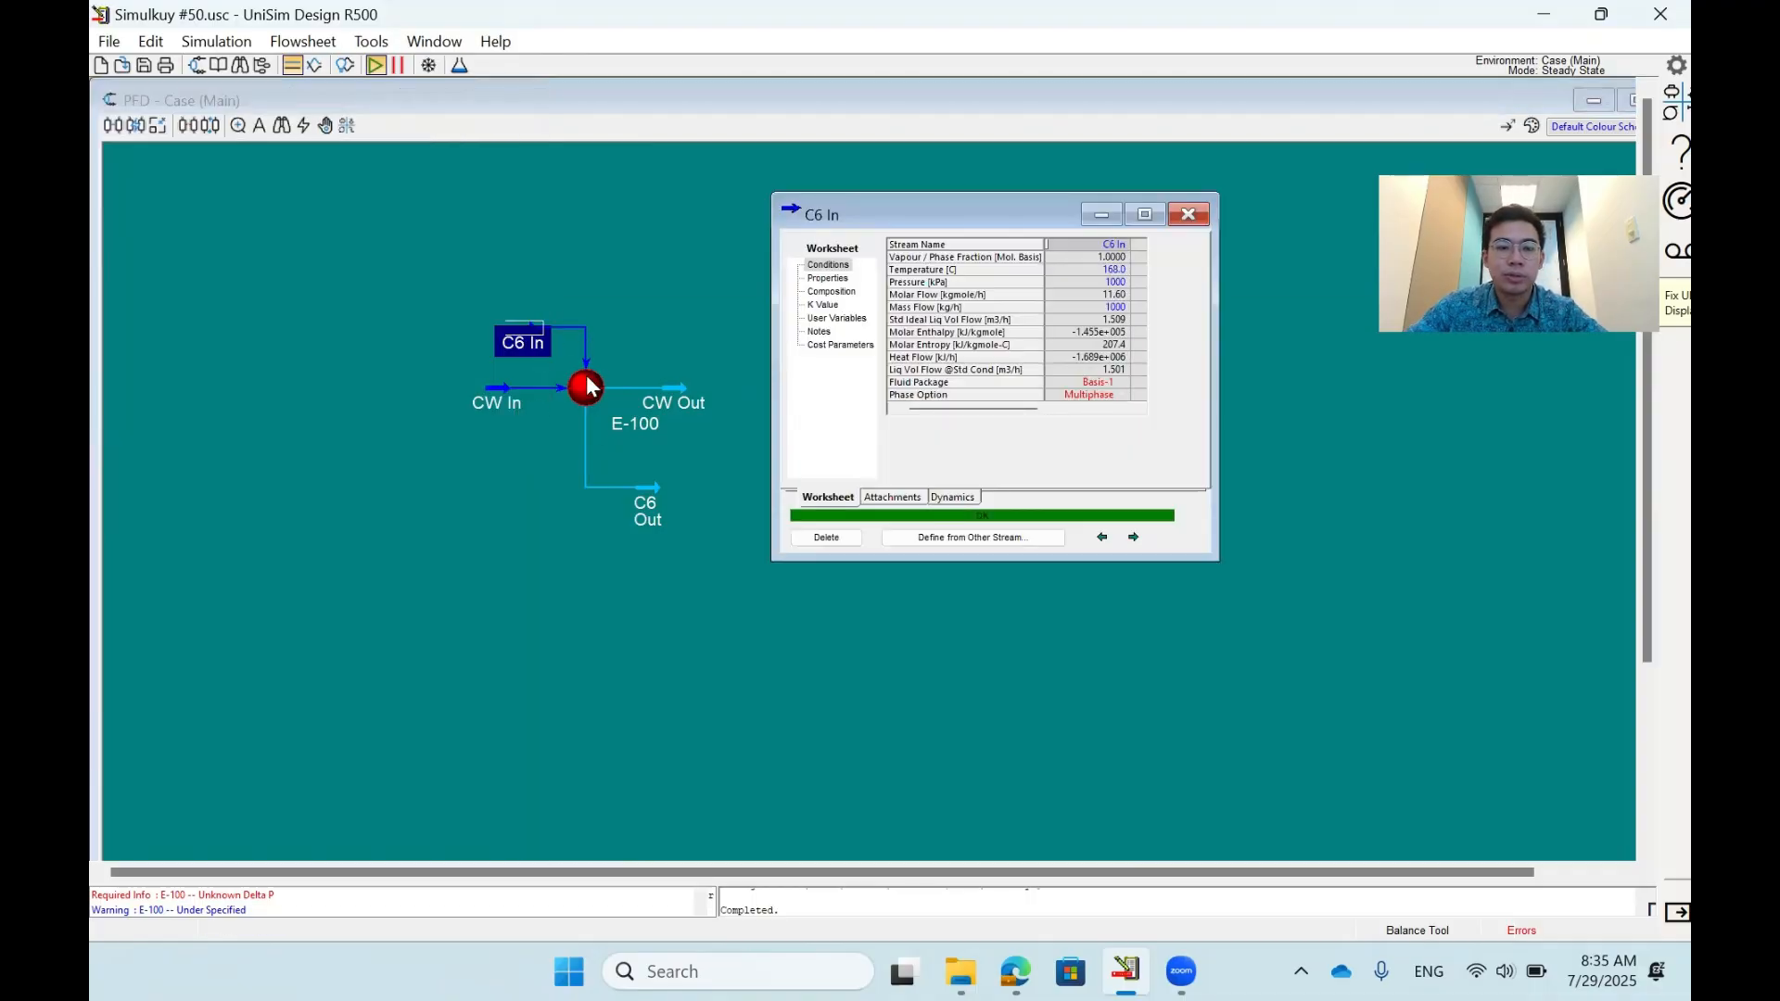
{"action": "left_click", "coordinate": [496, 408]}
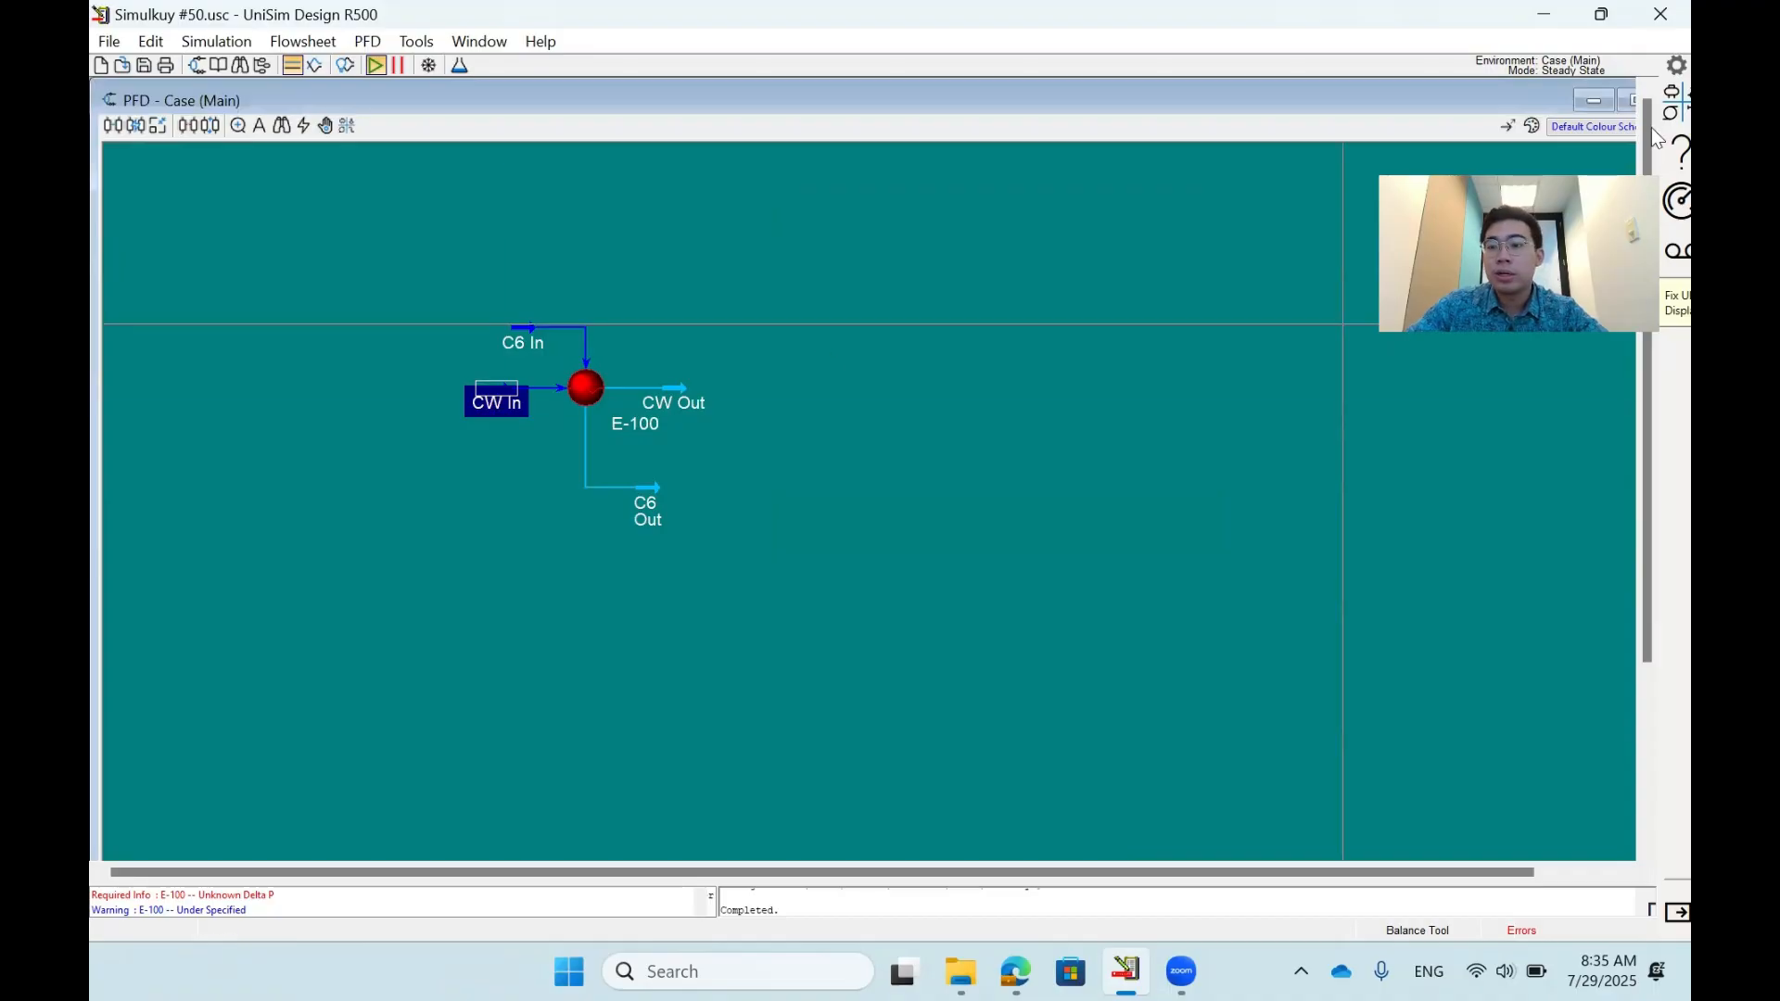
{"action": "left_click_drag", "start_coordinate": [1528, 102], "coordinate": [1428, 101]}
{"action": "left_click", "coordinate": [1588, 125]}
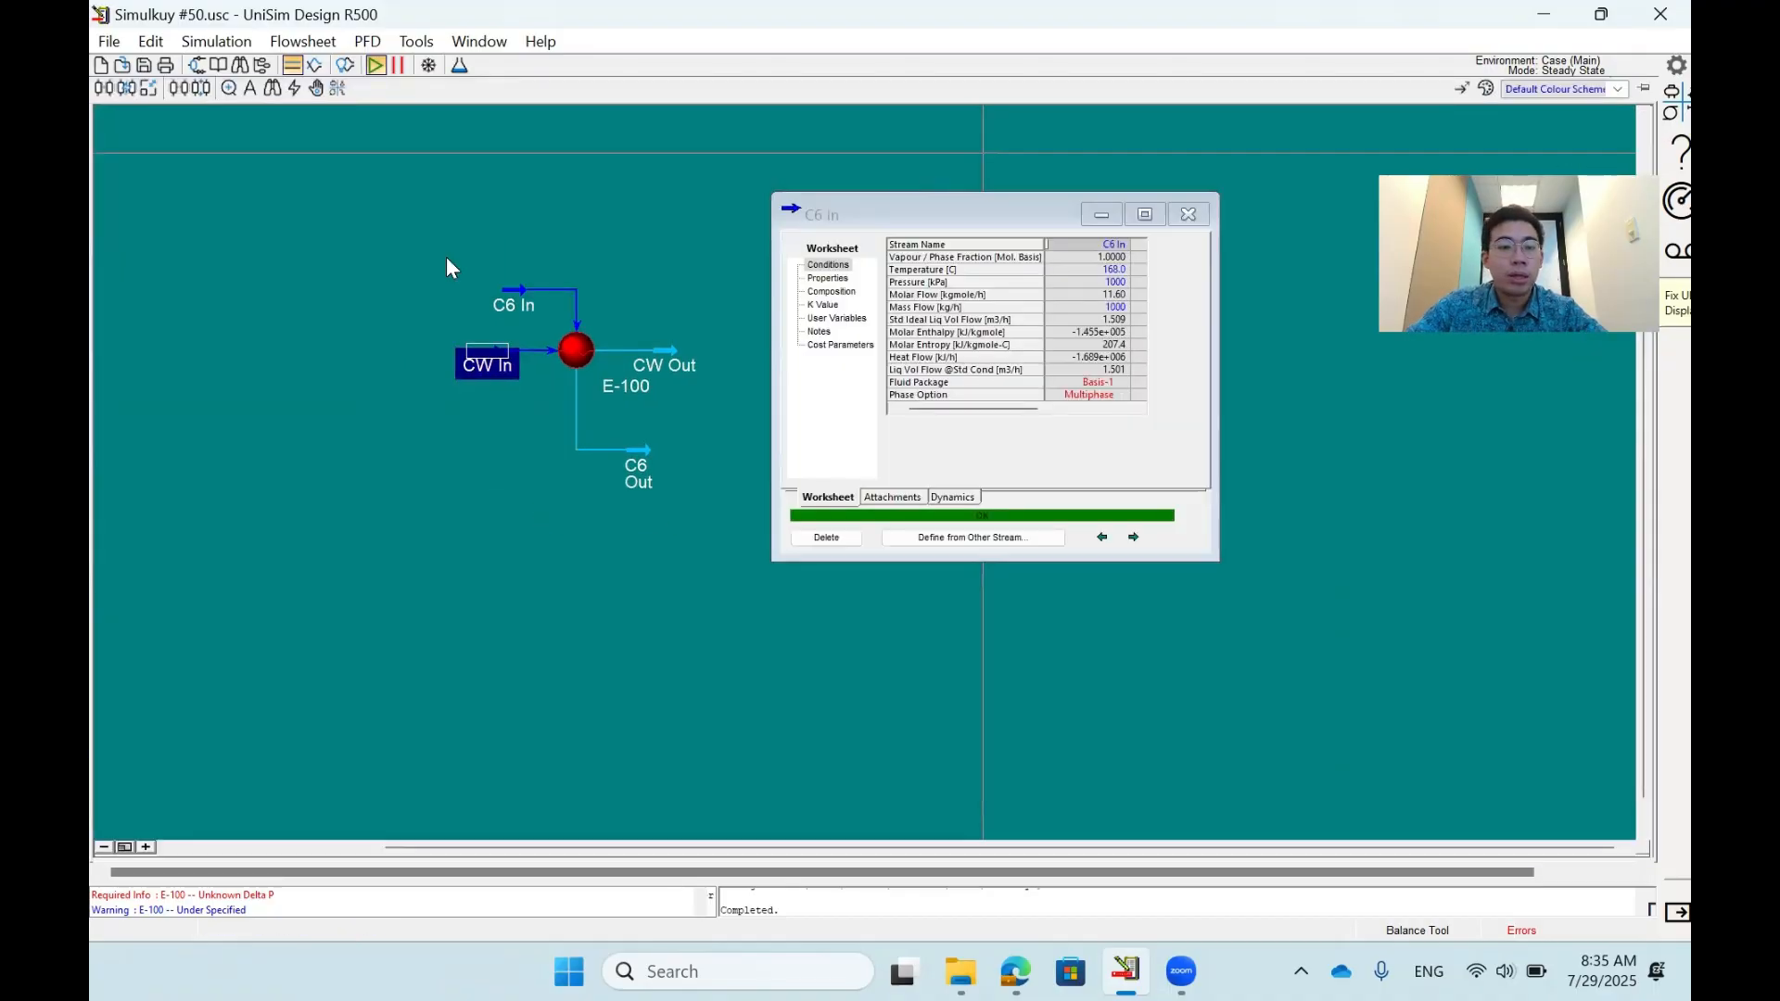
{"action": "double_click", "coordinate": [483, 365]}
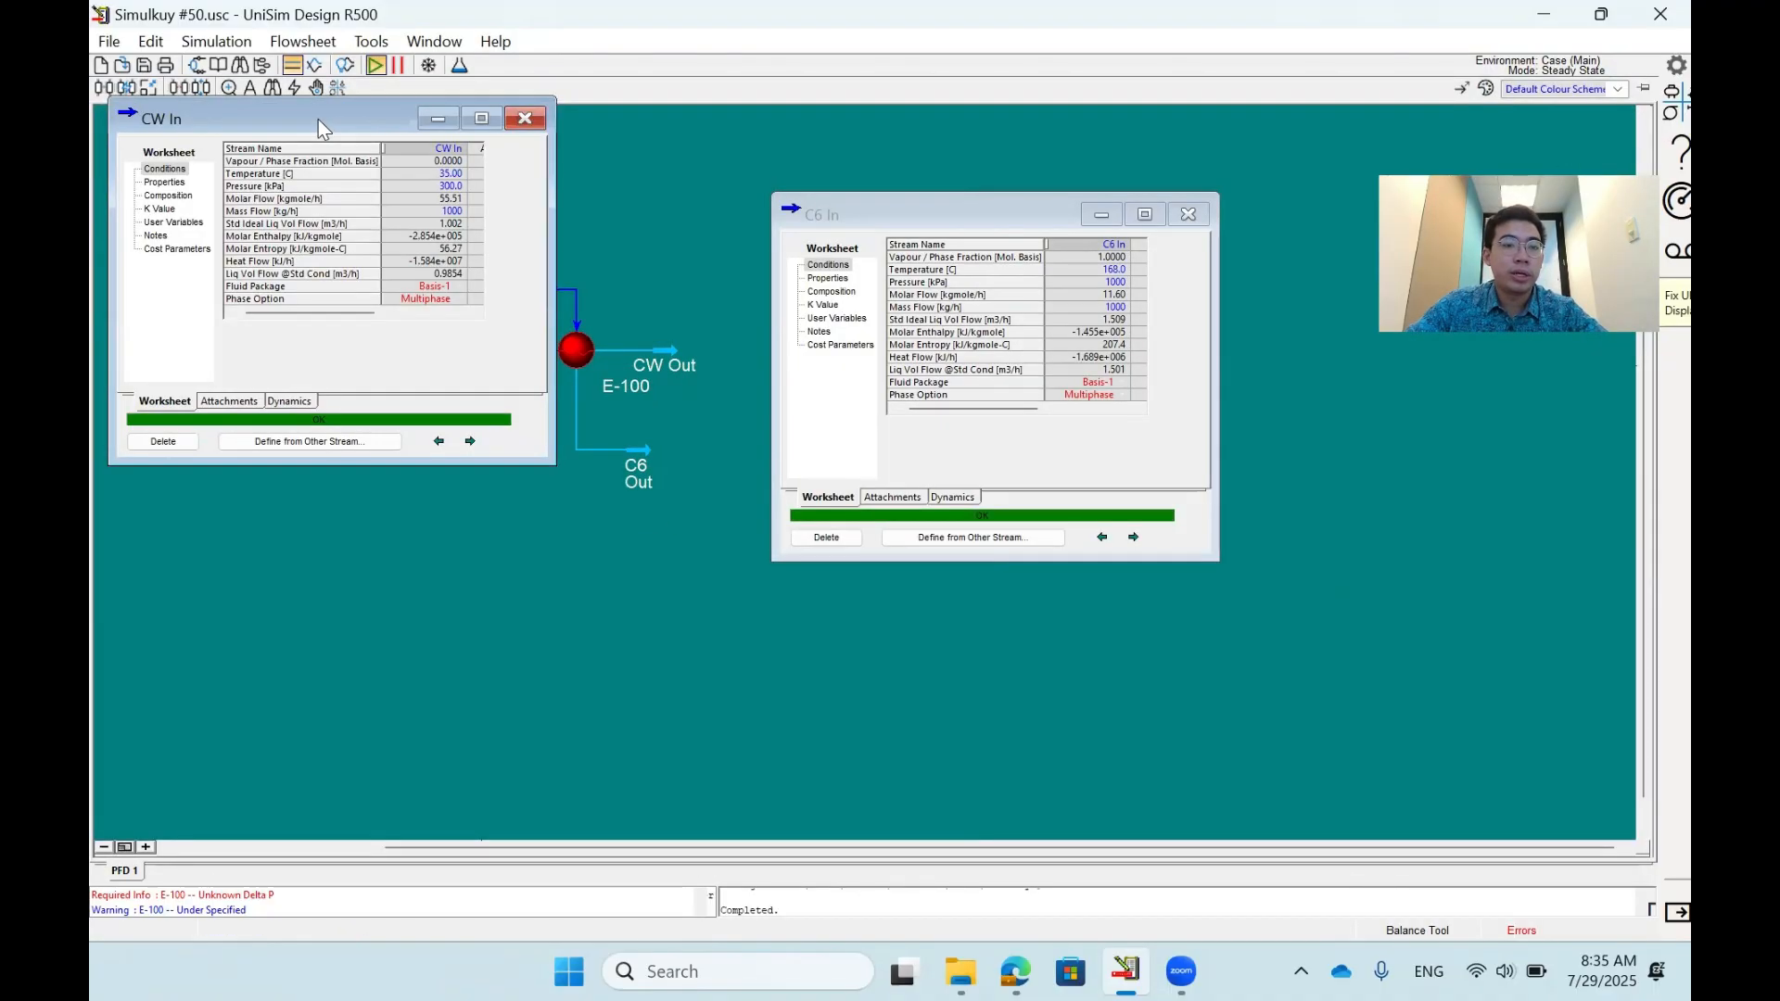
{"action": "left_click_drag", "start_coordinate": [319, 118], "coordinate": [324, 454]}
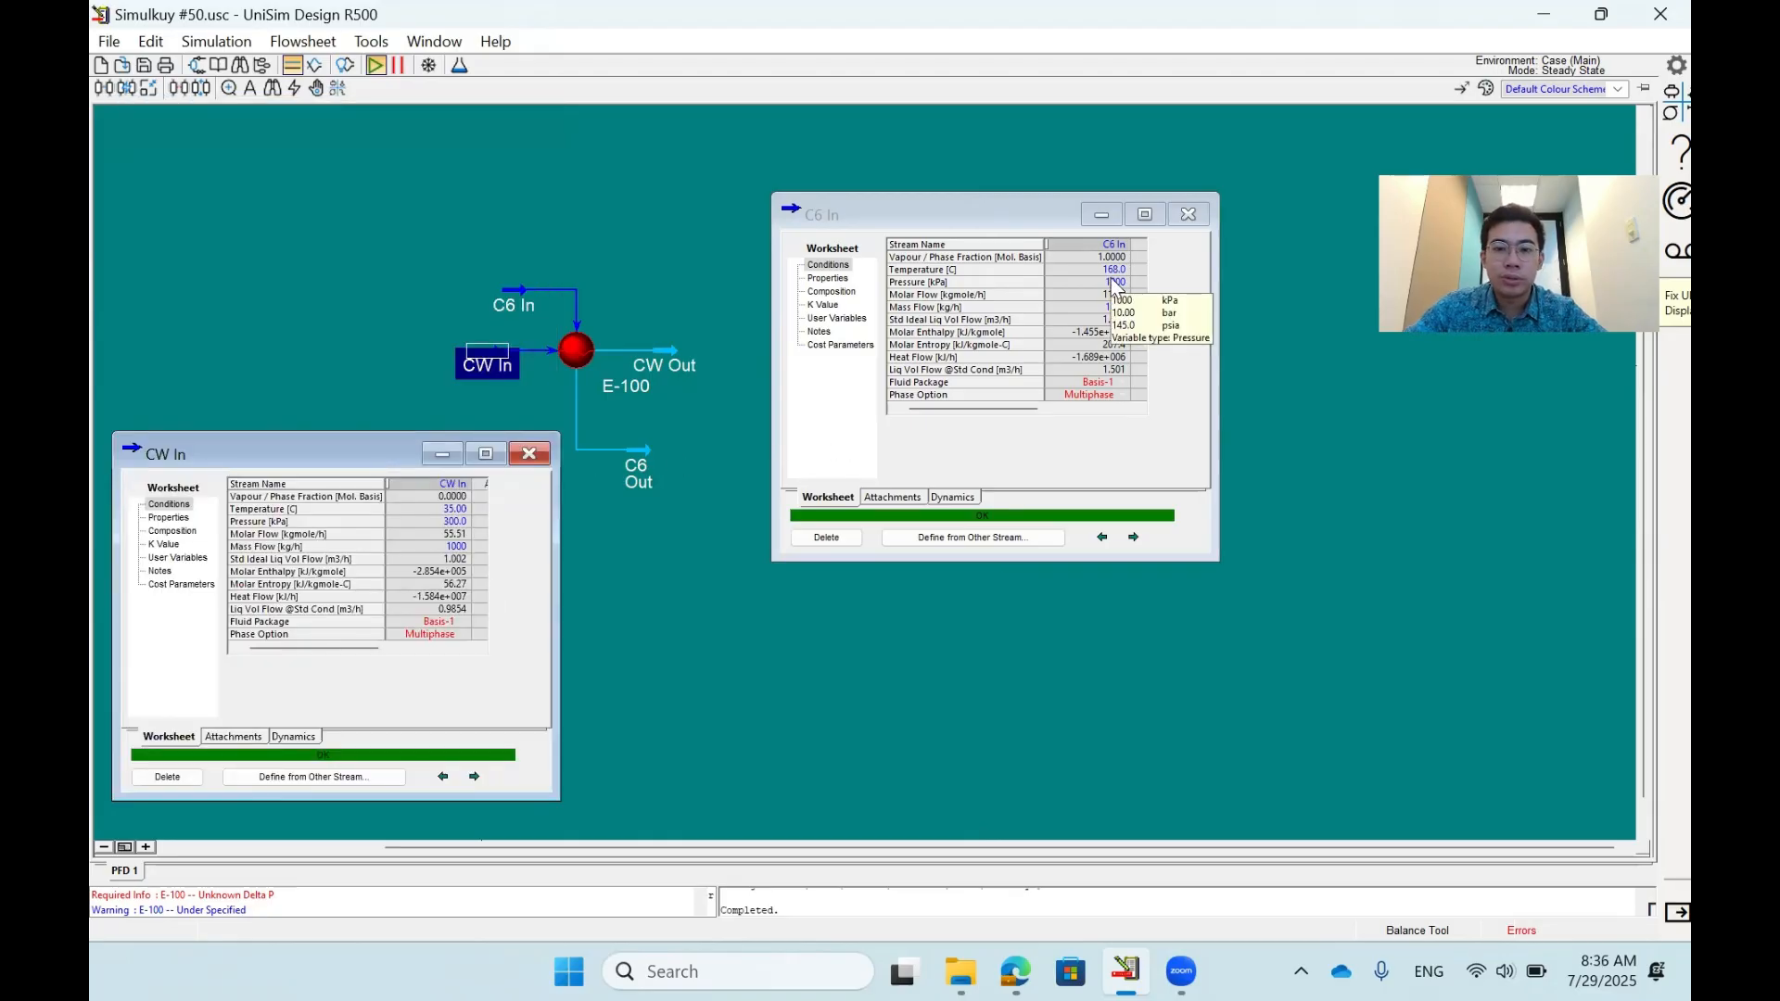
- Compare the compositions of the CW In and C6 In streams and close both stream windows
{"action": "left_click", "coordinate": [172, 531]}
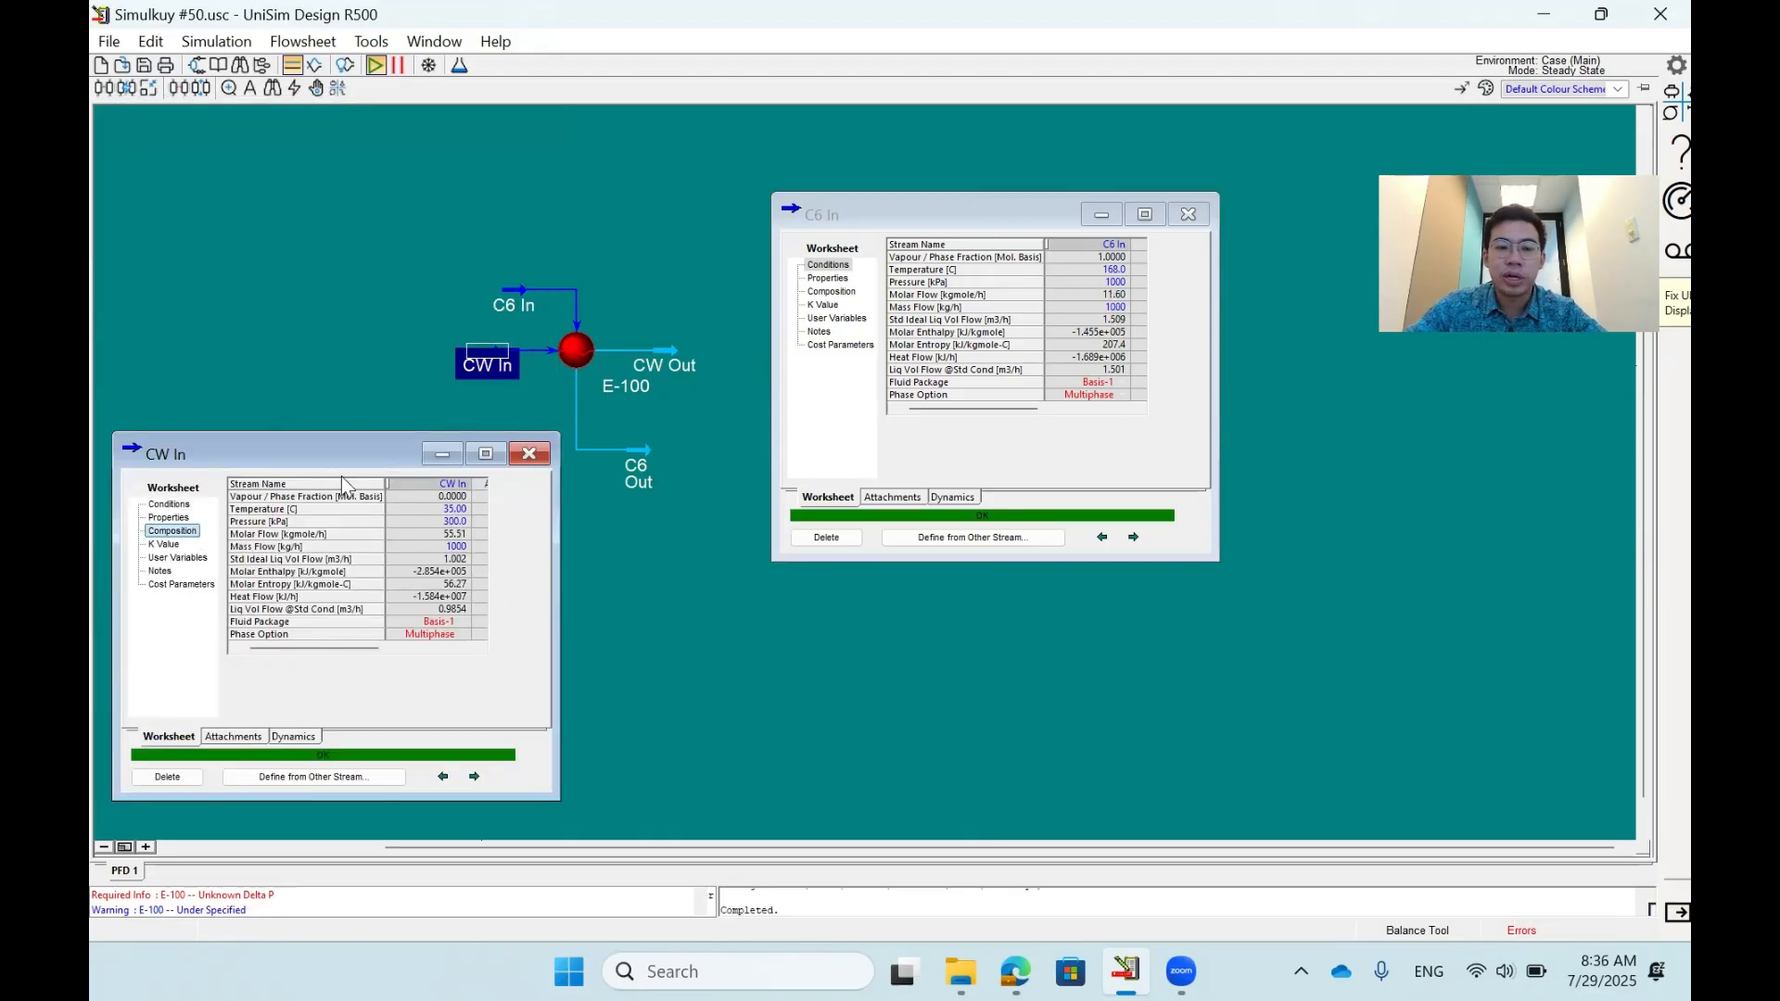
{"action": "left_click", "coordinate": [831, 291]}
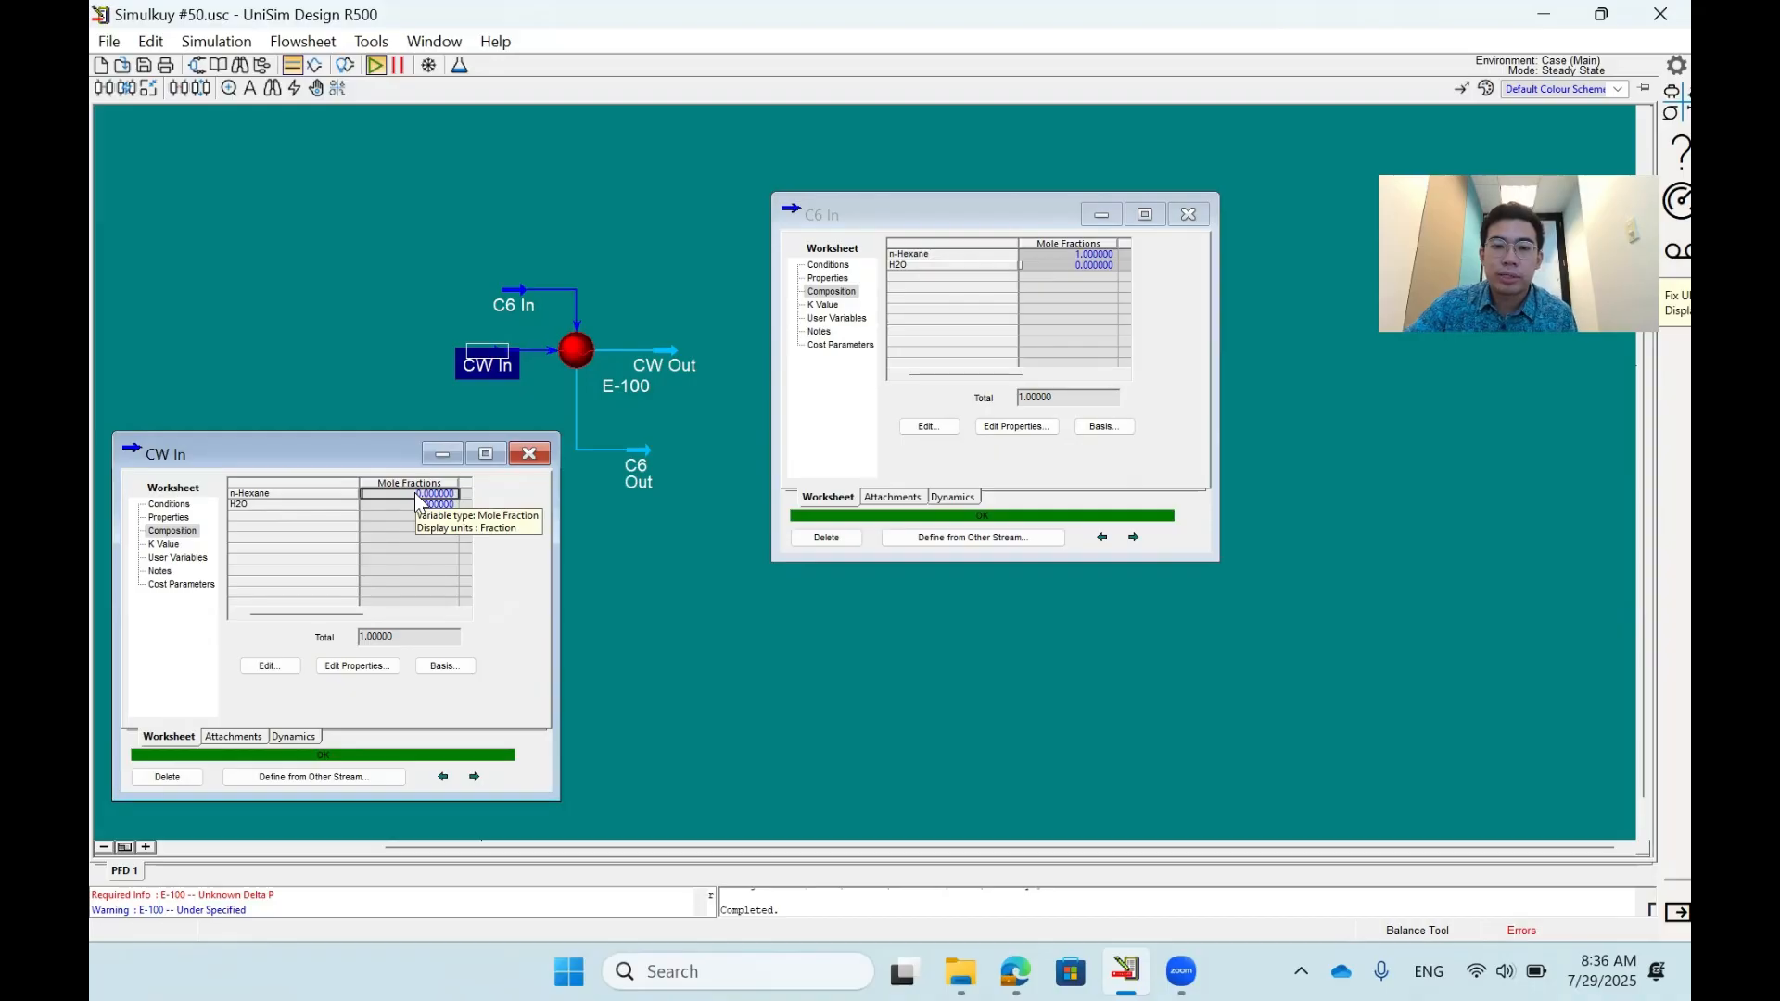
{"action": "left_click", "coordinate": [529, 453]}
{"action": "left_click", "coordinate": [1188, 214]}
- Examine the connections of heat exchanger E-100 and its worksheet of stream conditions
{"action": "double_click", "coordinate": [616, 385]}
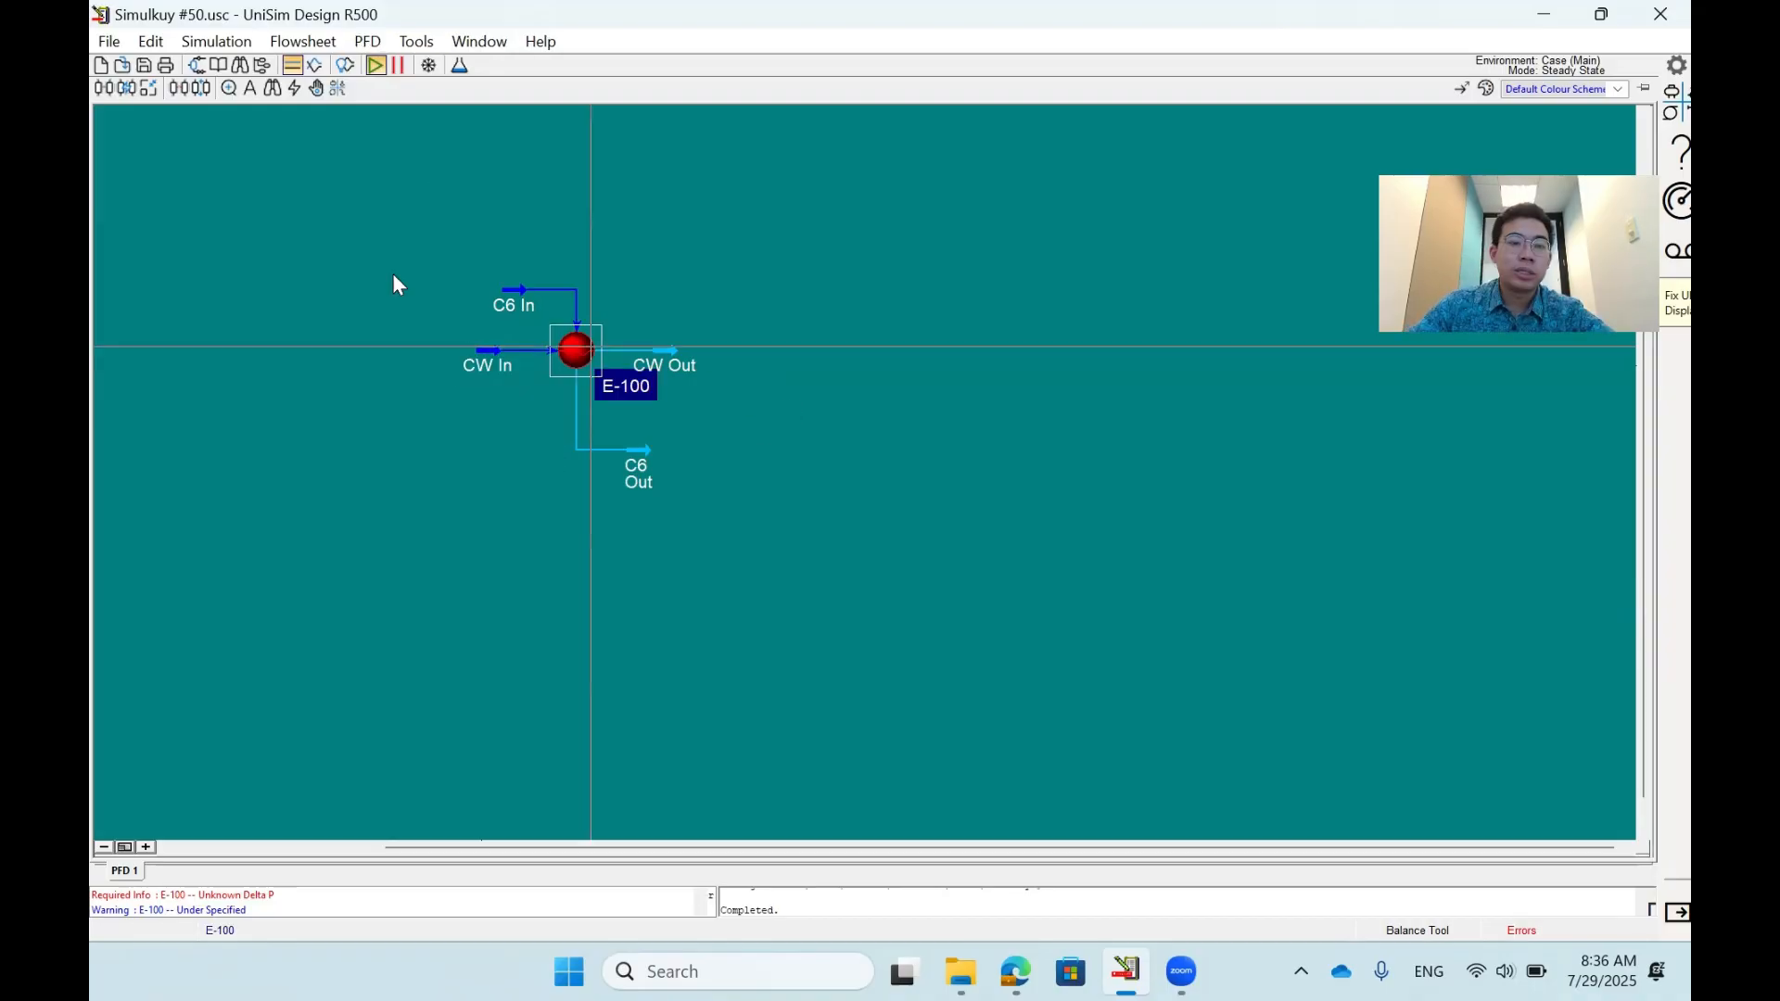
{"action": "left_click", "coordinate": [171, 439]}
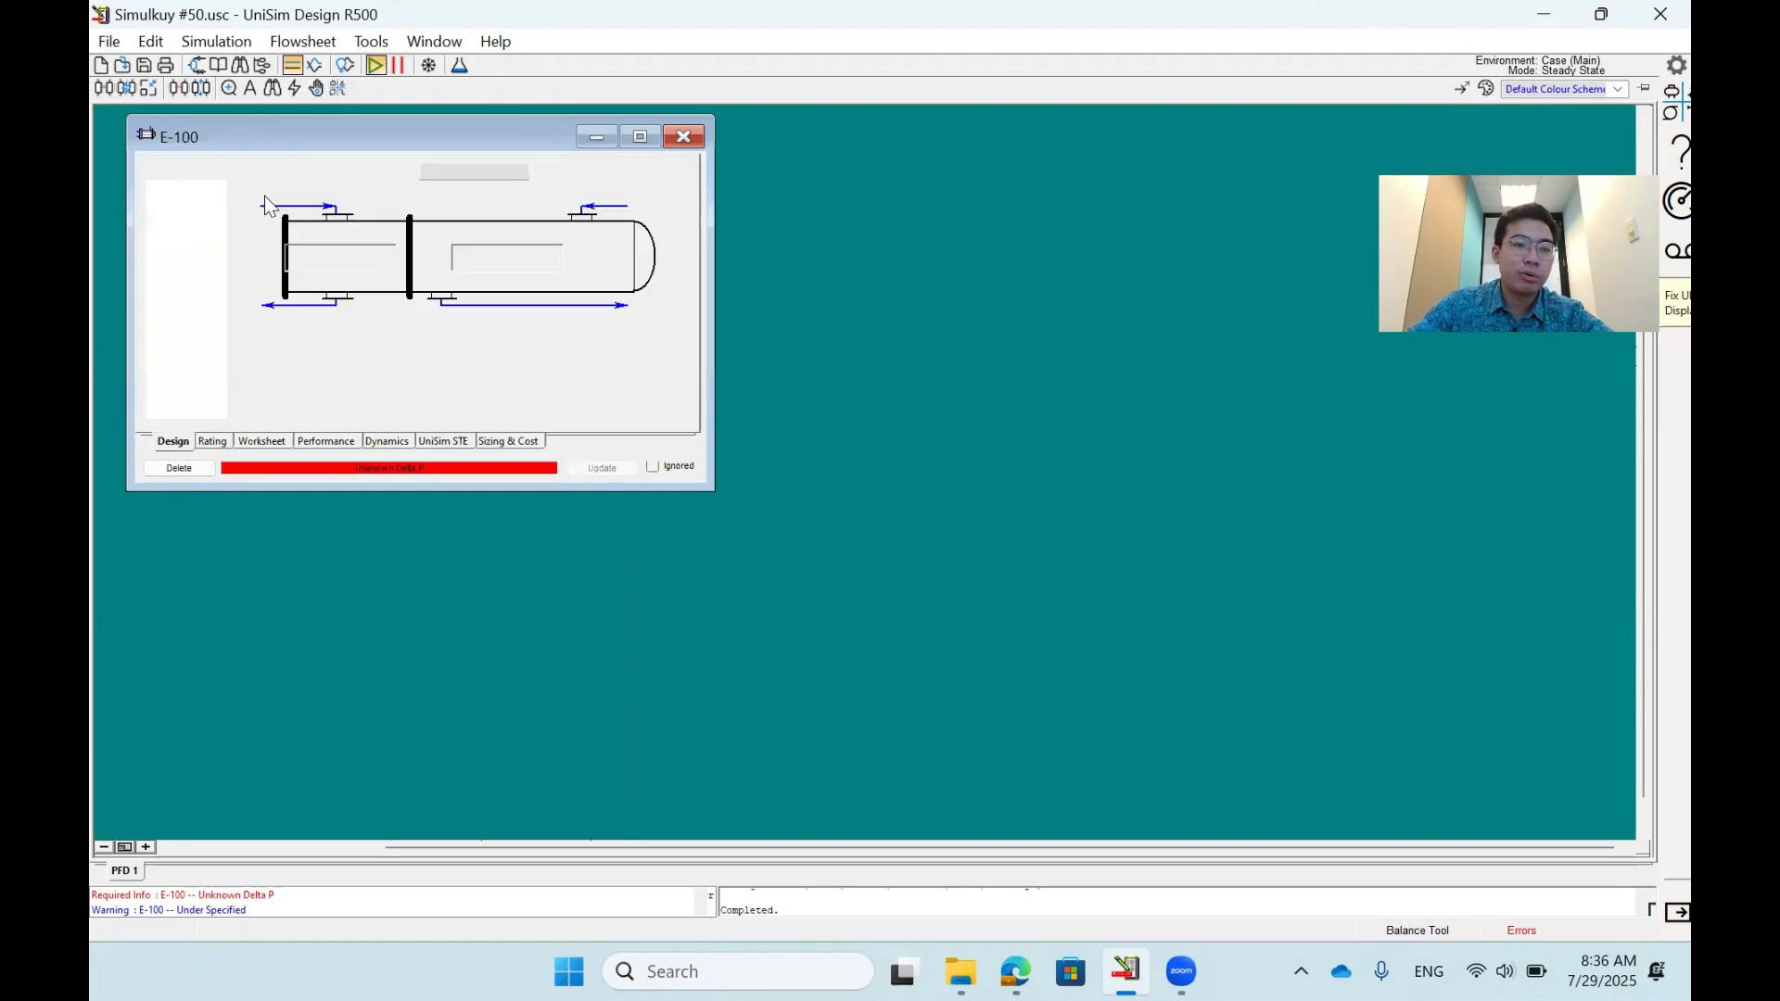
{"action": "left_click_drag", "start_coordinate": [242, 142], "coordinate": [991, 234]}
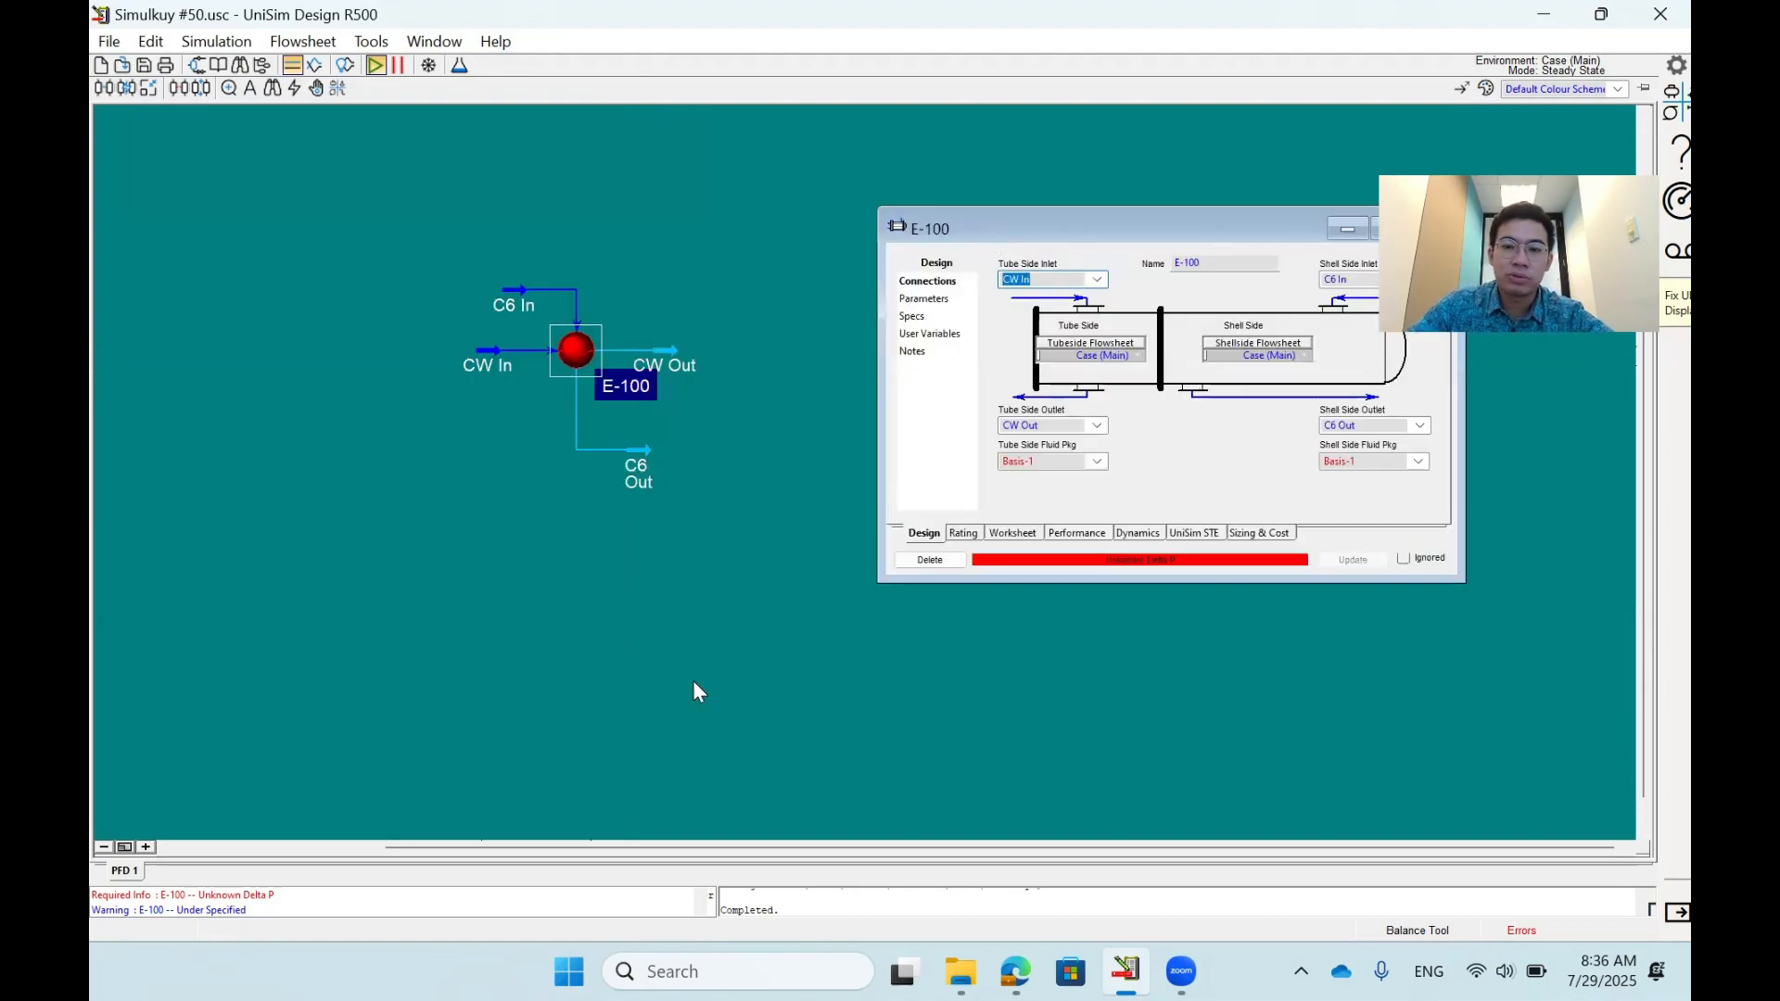
{"action": "left_click", "coordinate": [866, 626]}
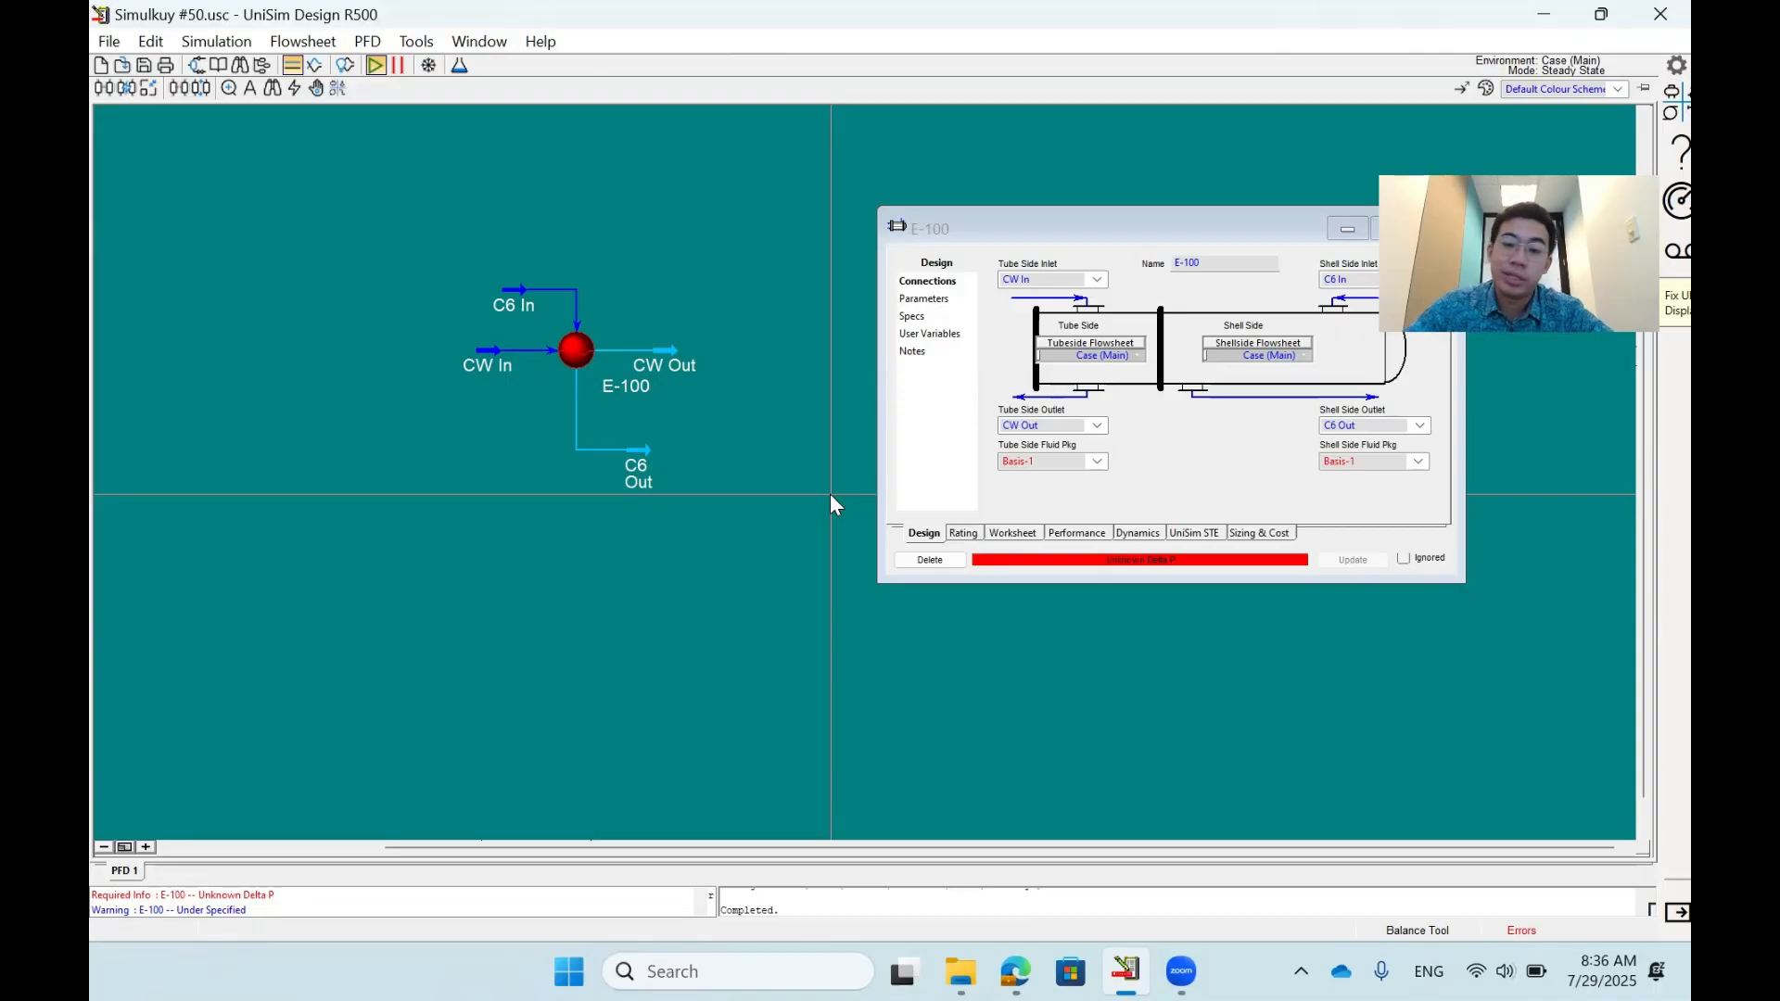
{"action": "left_click", "coordinate": [1010, 533]}
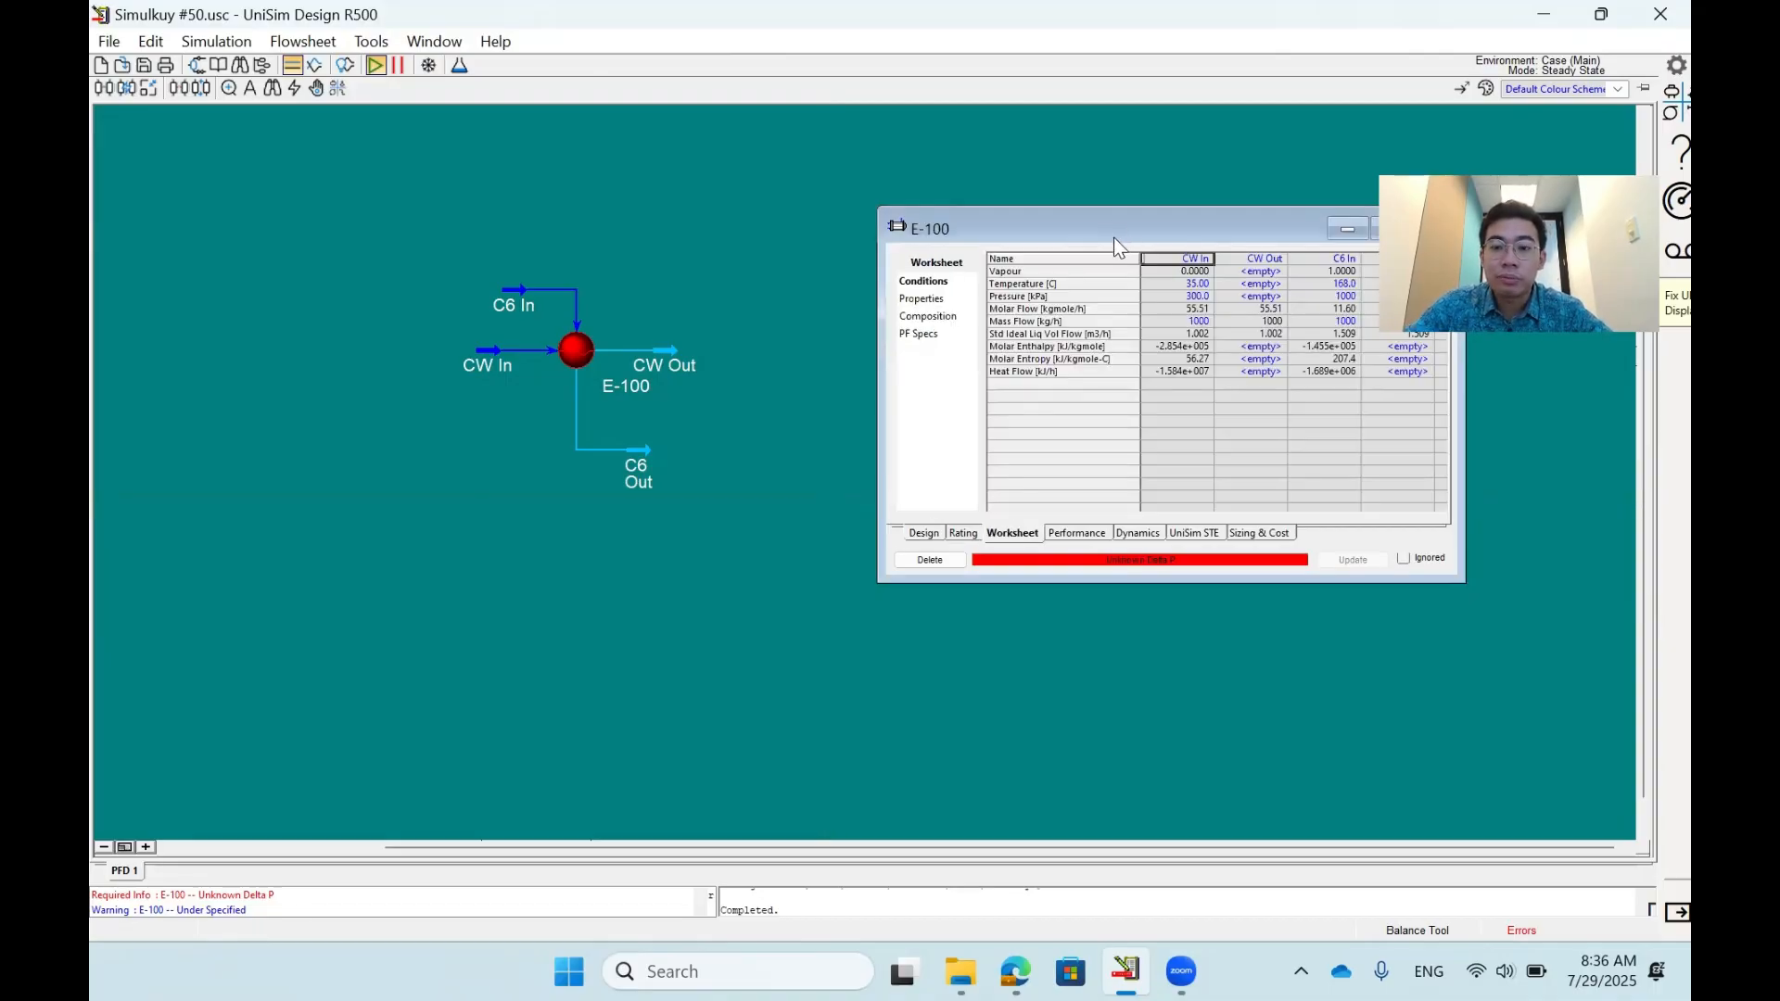
{"action": "left_click_drag", "start_coordinate": [1114, 237], "coordinate": [1008, 242]}
- Set the outlet temperatures in the E-100 worksheet to 40 °C for CW Out and 120 °C for C6 Out
{"action": "left_click", "coordinate": [1145, 288]}
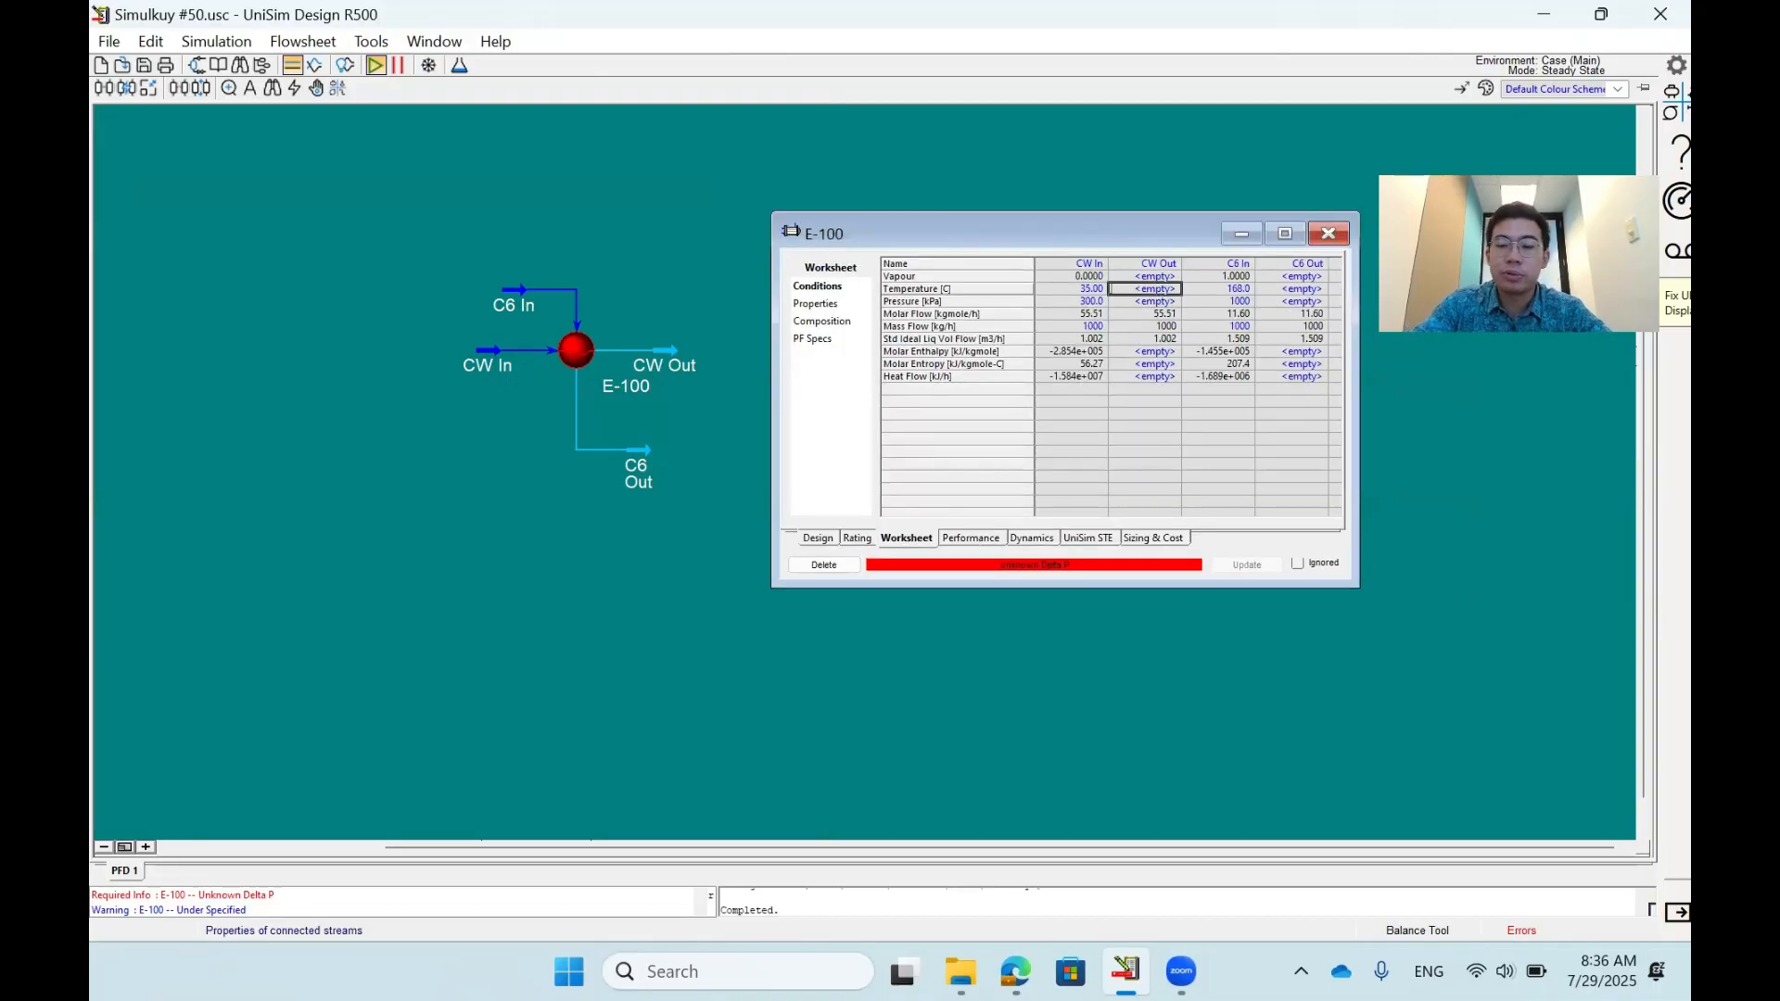
{"action": "type", "text": "40"}
{"action": "key", "text": "Return"}
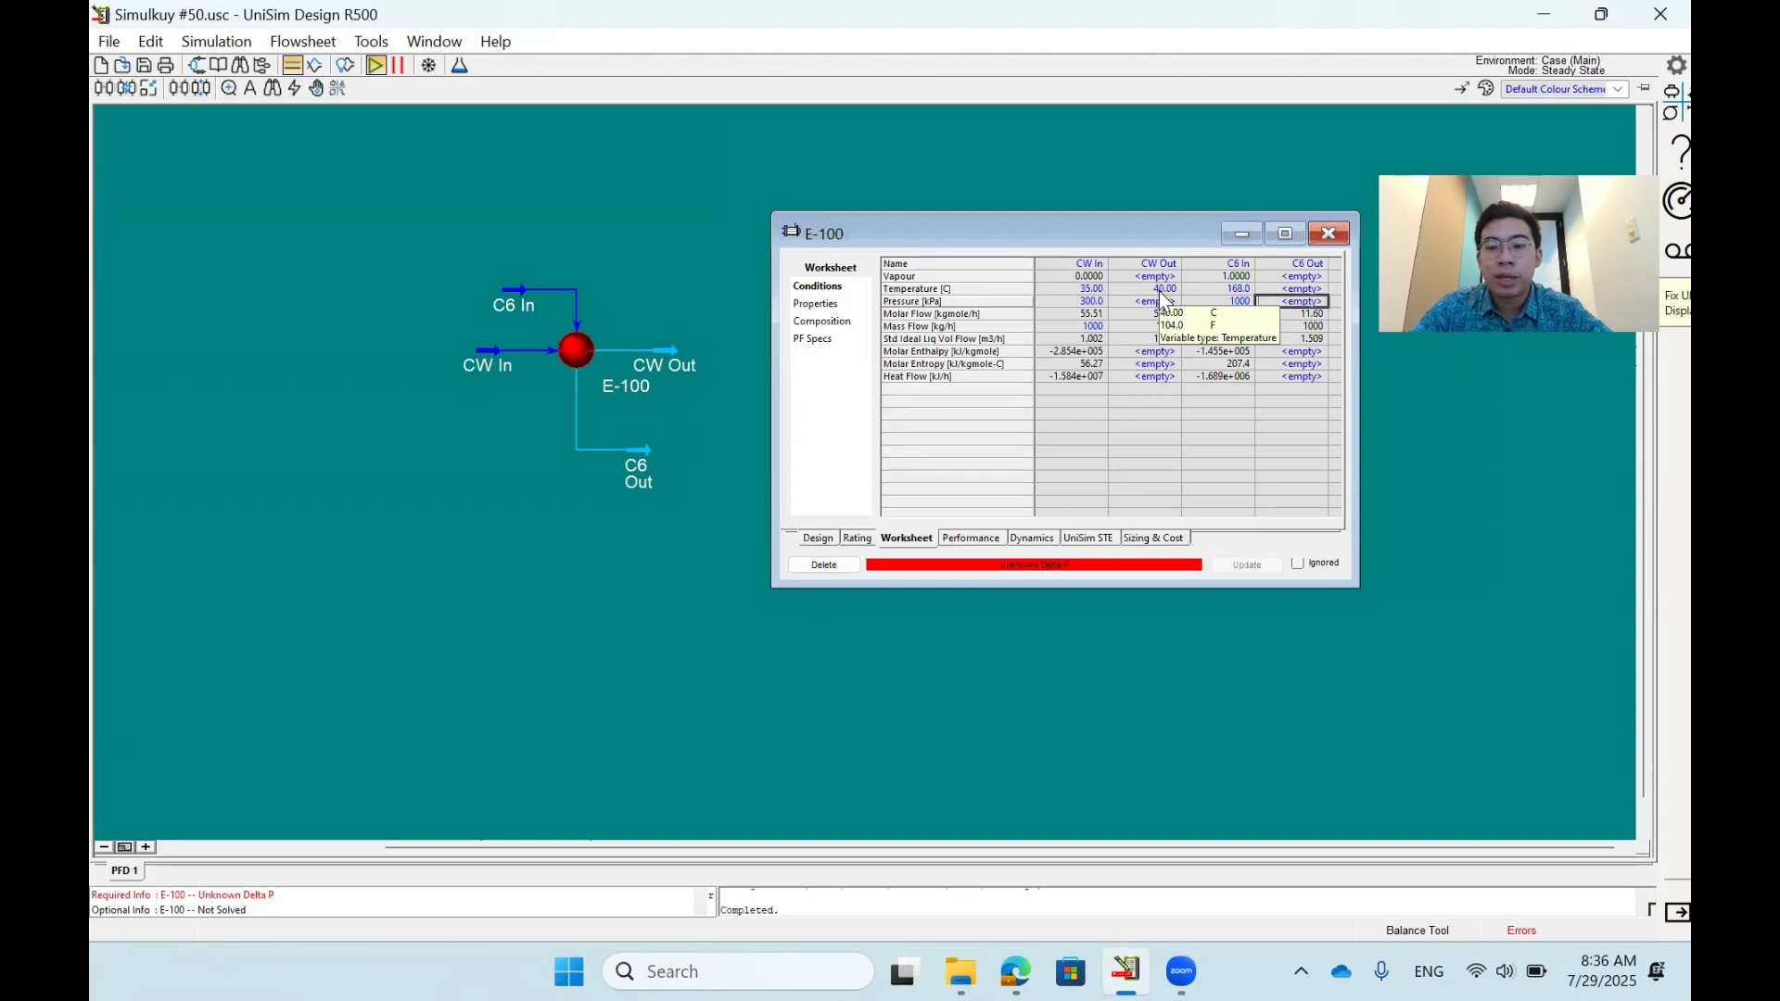
{"action": "key", "text": "Up"}
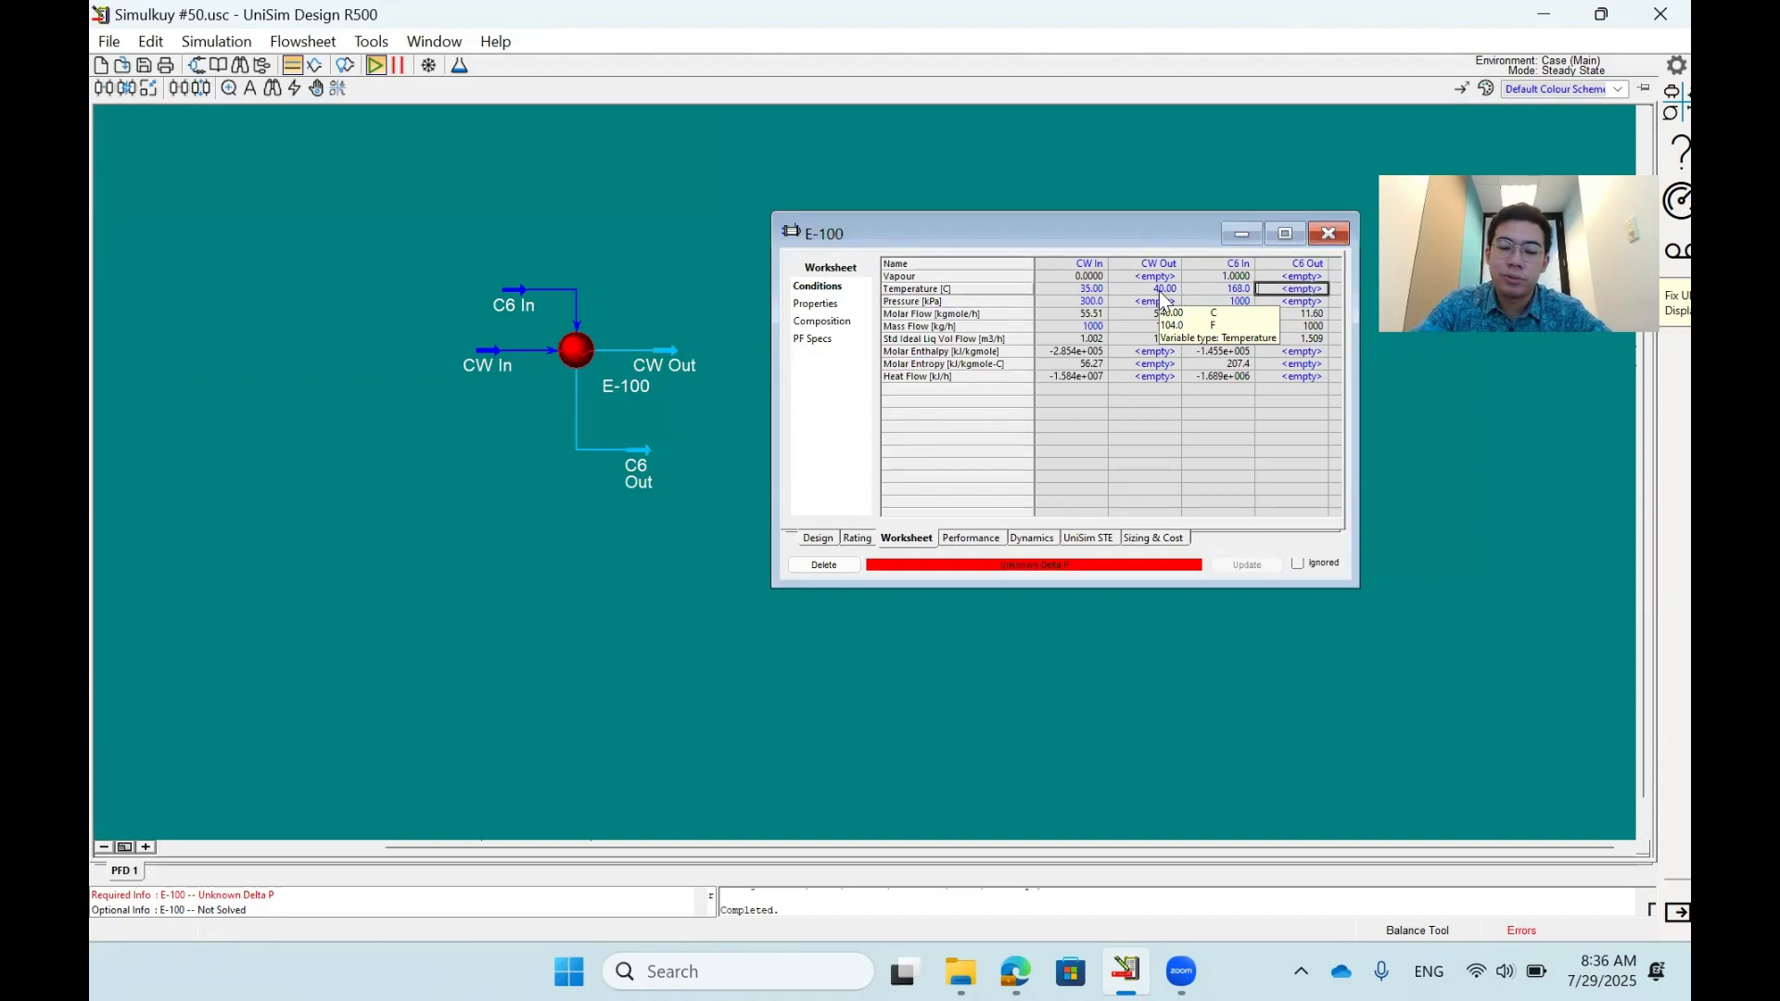
{"action": "type", "text": "120"}
{"action": "key", "text": "Return"}
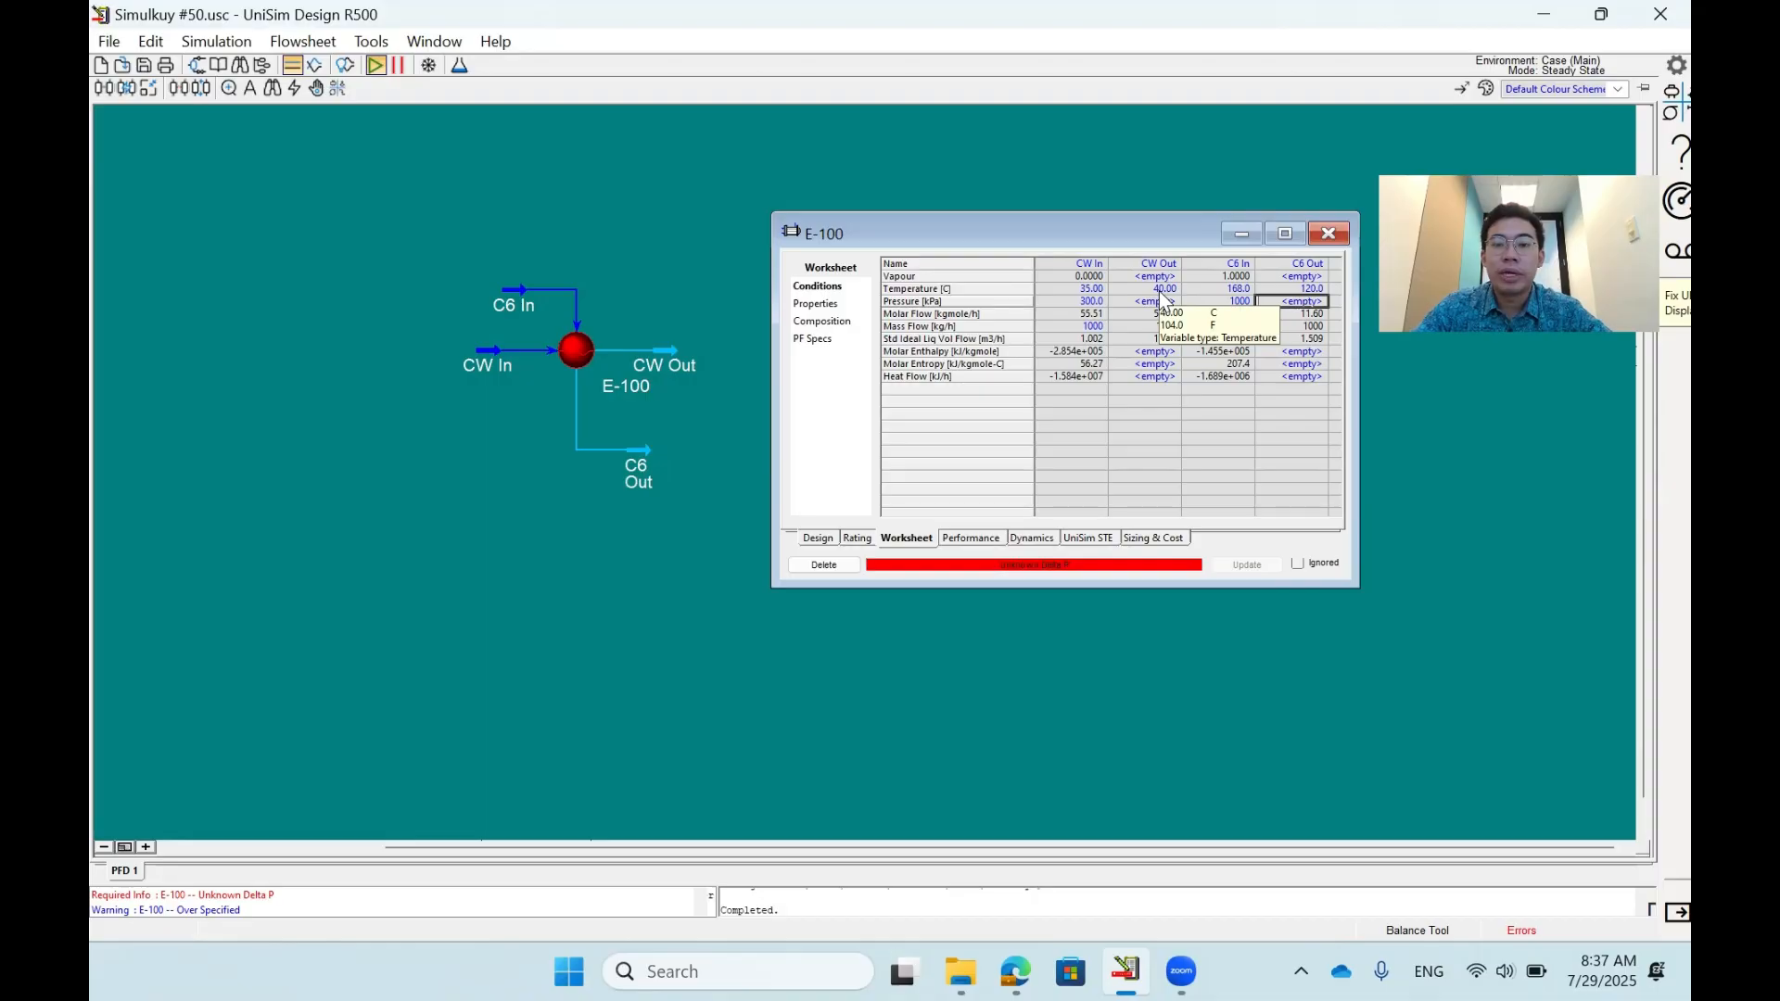
- Set the vapour fraction of CW Out to 0 and check its calculated pressure
{"action": "key", "text": "Left"}
{"action": "key", "text": "Left"}
{"action": "key", "text": "Up"}
{"action": "key", "text": "Up"}
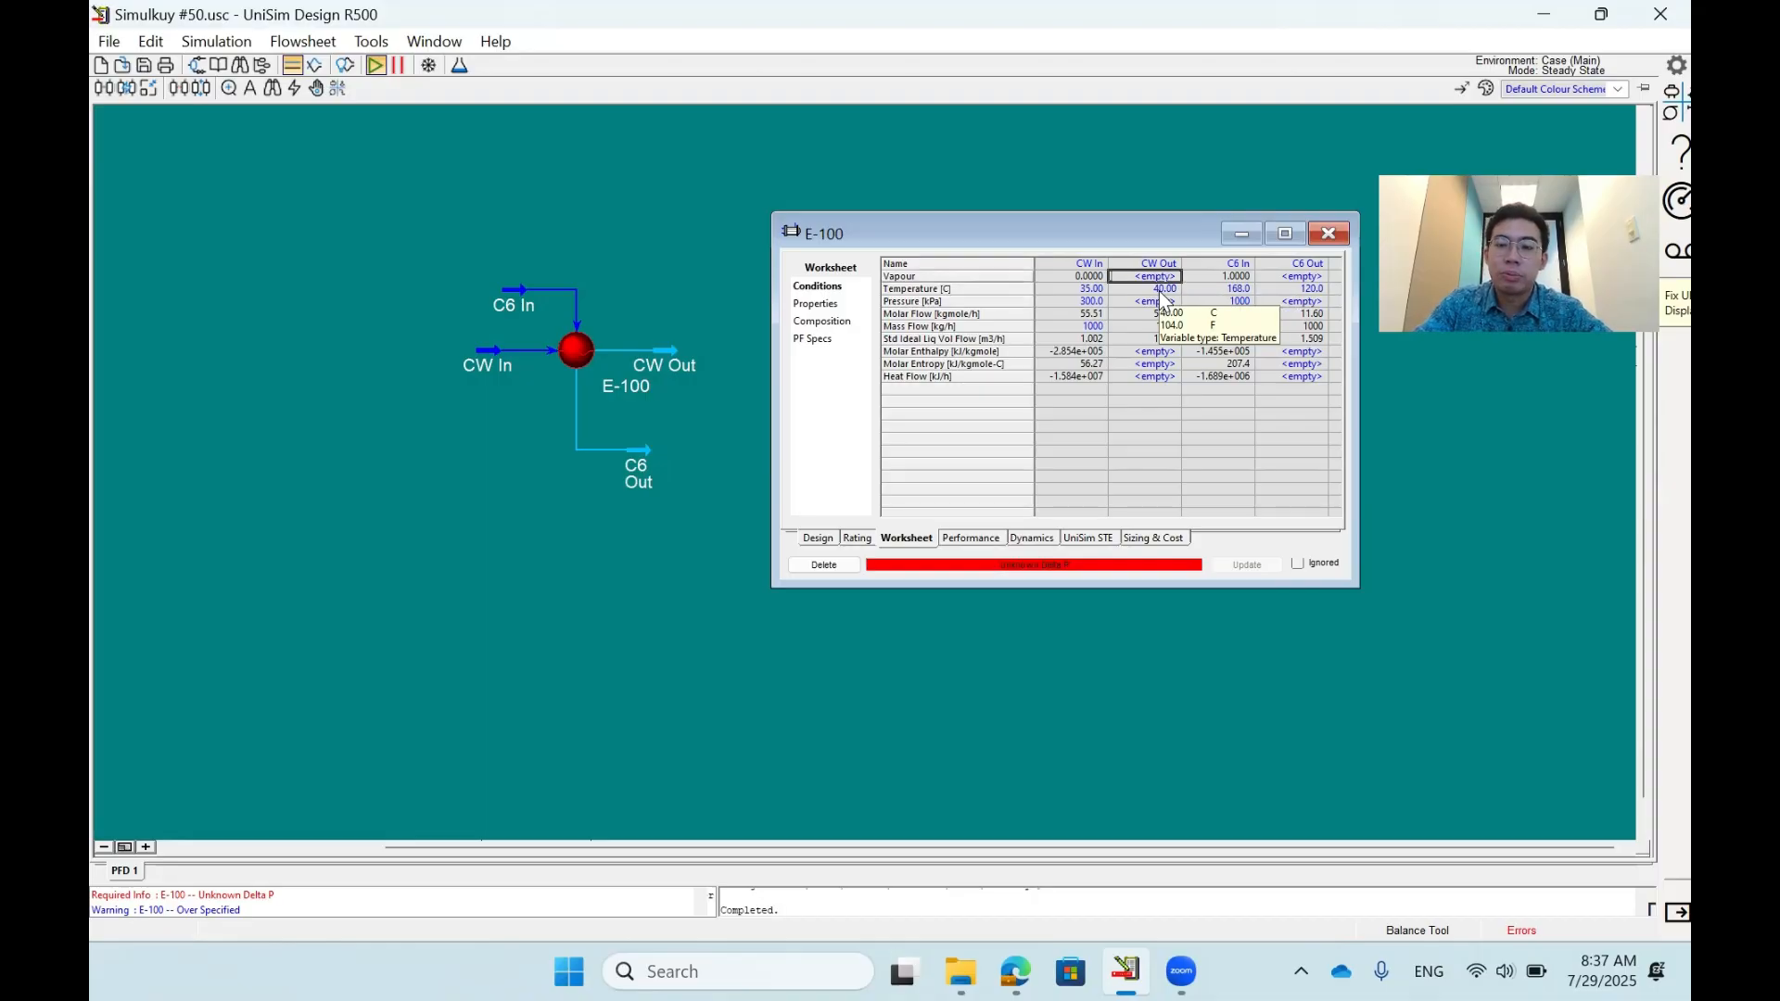
{"action": "key", "text": "Down"}
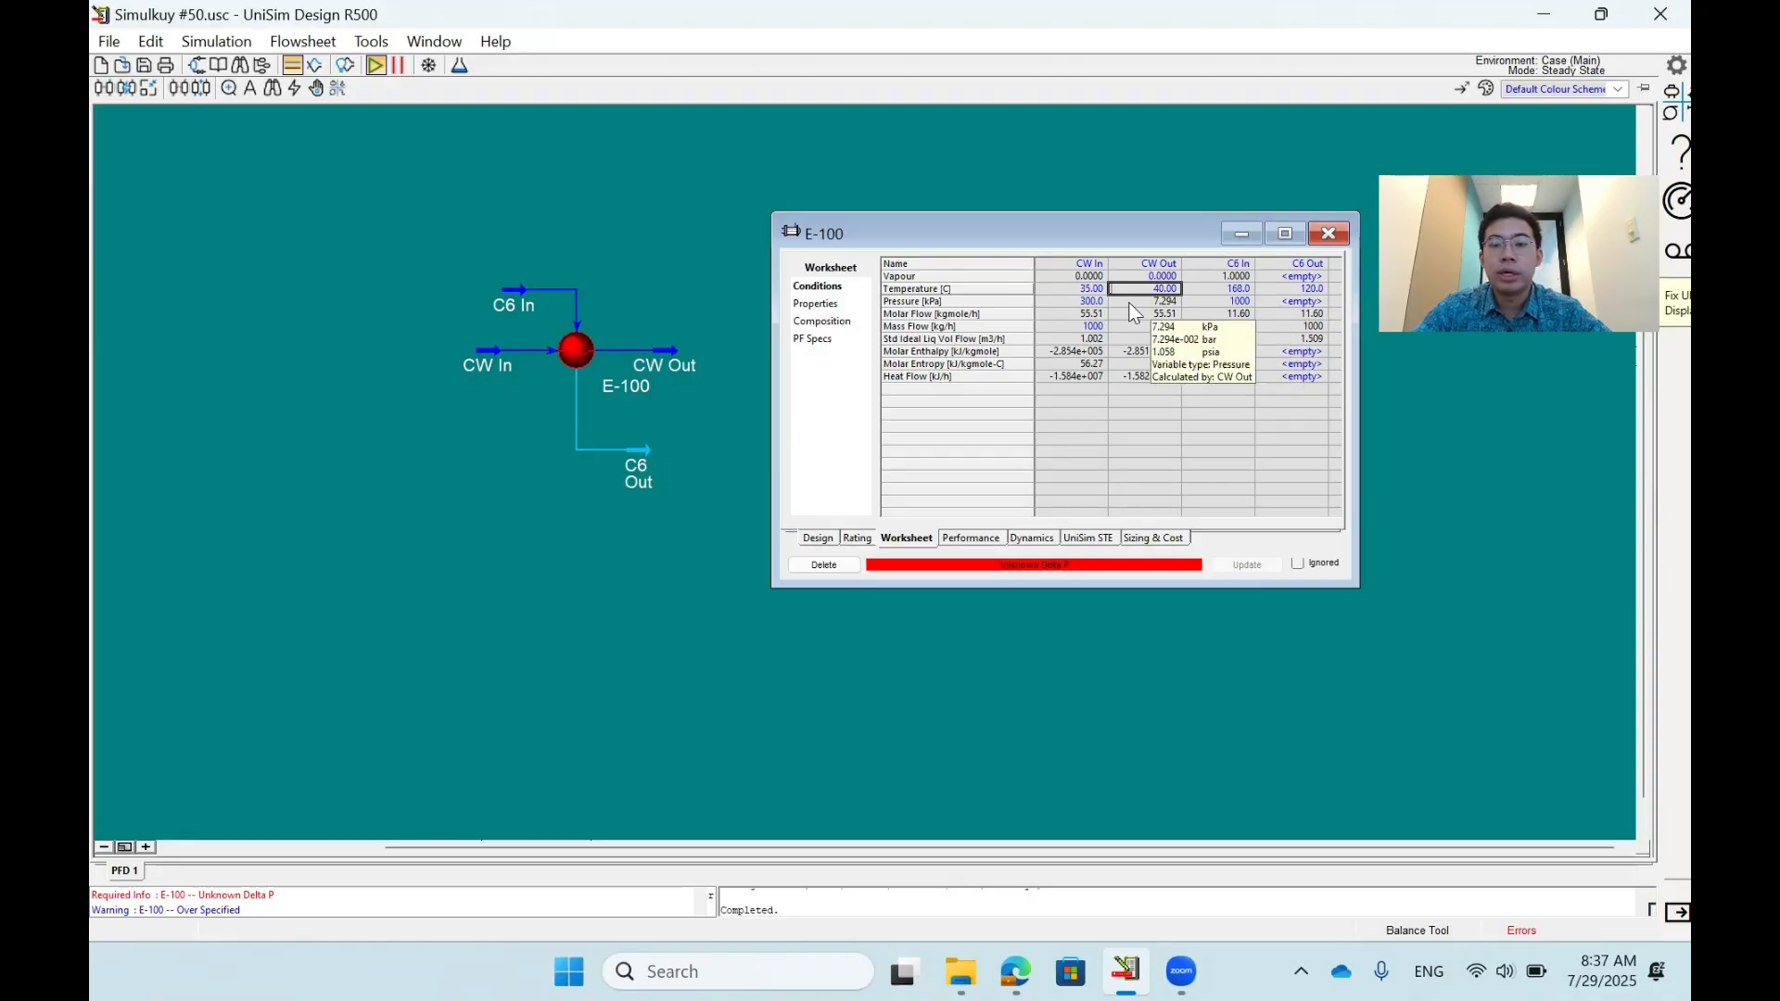
{"action": "left_click", "coordinate": [1137, 302]}
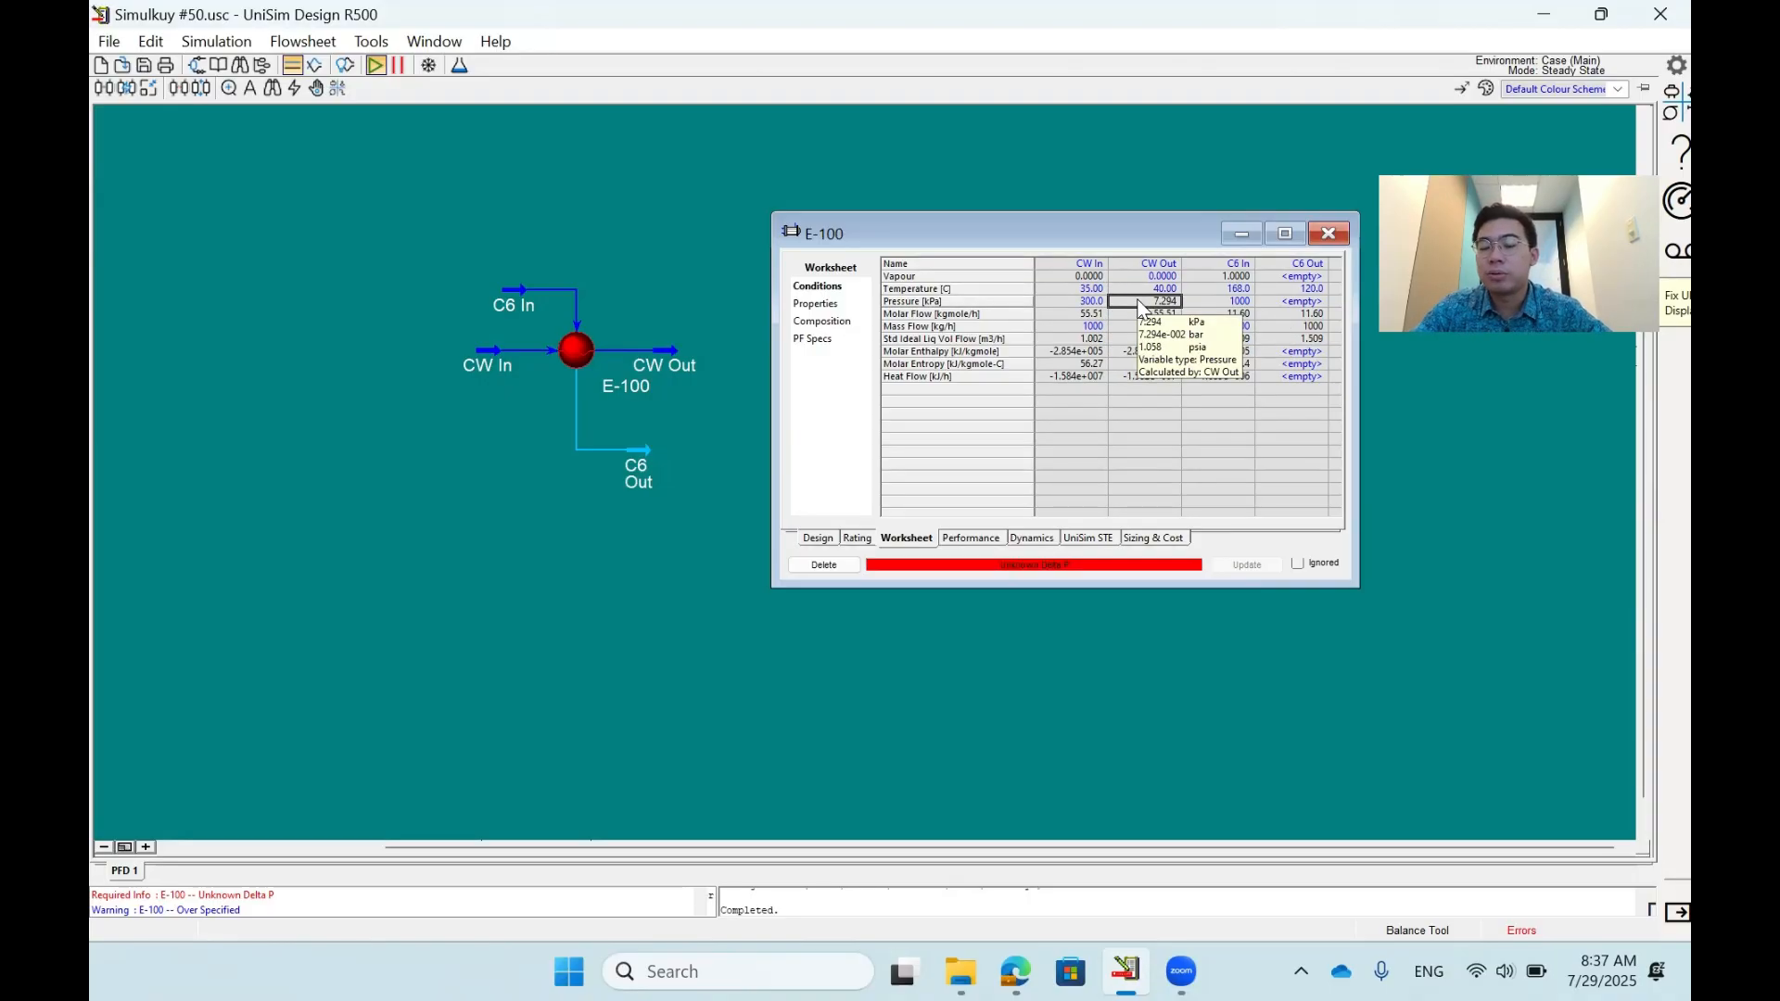
- Set the vapour fraction of C6 Out to 0 in the E-100 worksheet
{"action": "key", "text": "Up"}
{"action": "key", "text": "Up"}
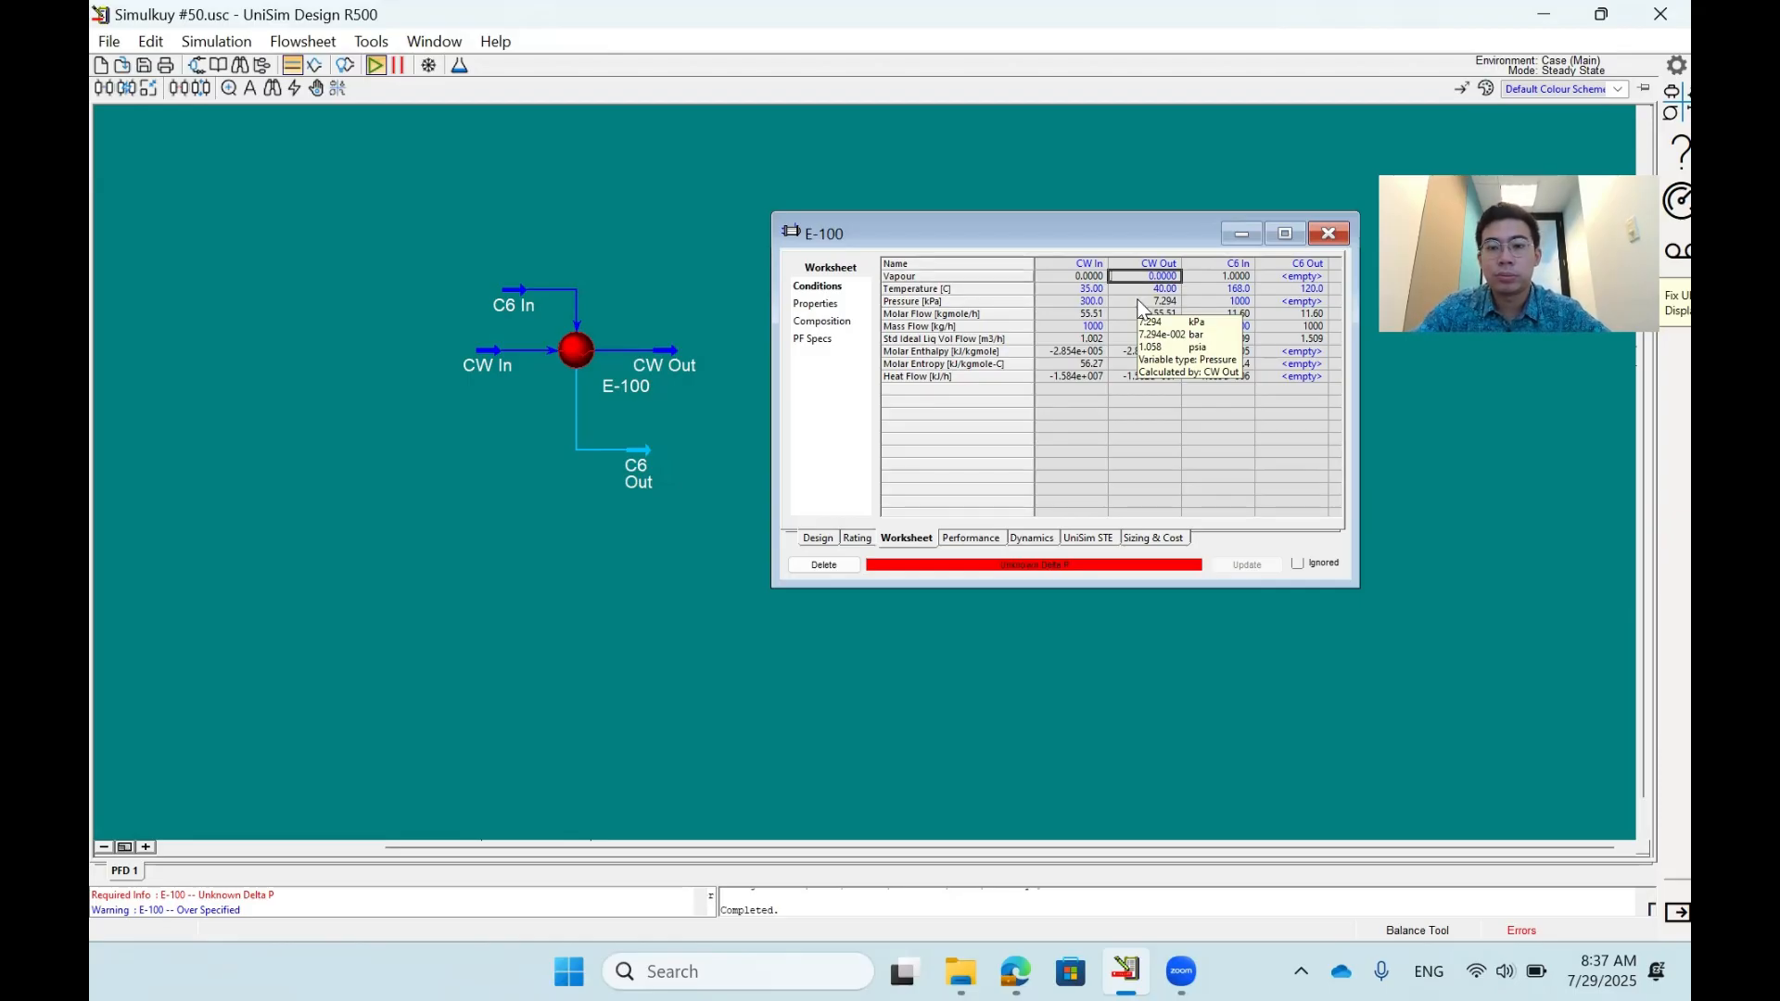
{"action": "key", "text": "Right"}
{"action": "key", "text": "Right"}
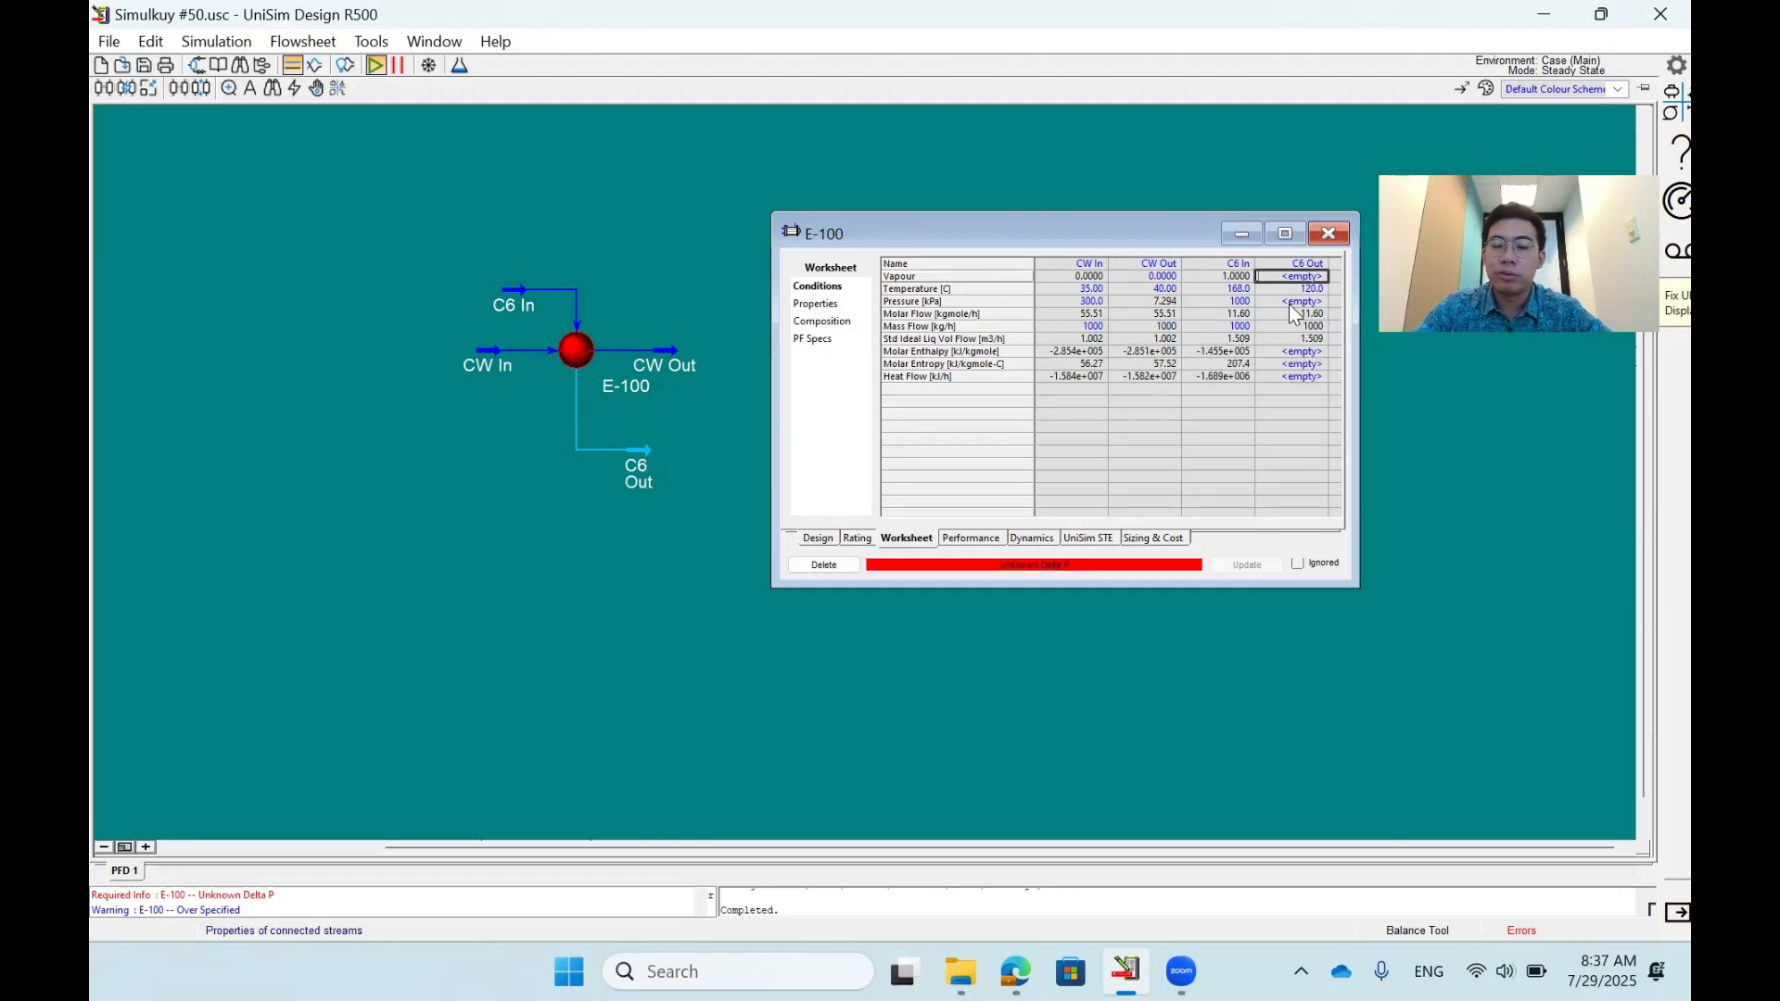
{"action": "type", "text": "0"}
{"action": "key", "text": "Return"}
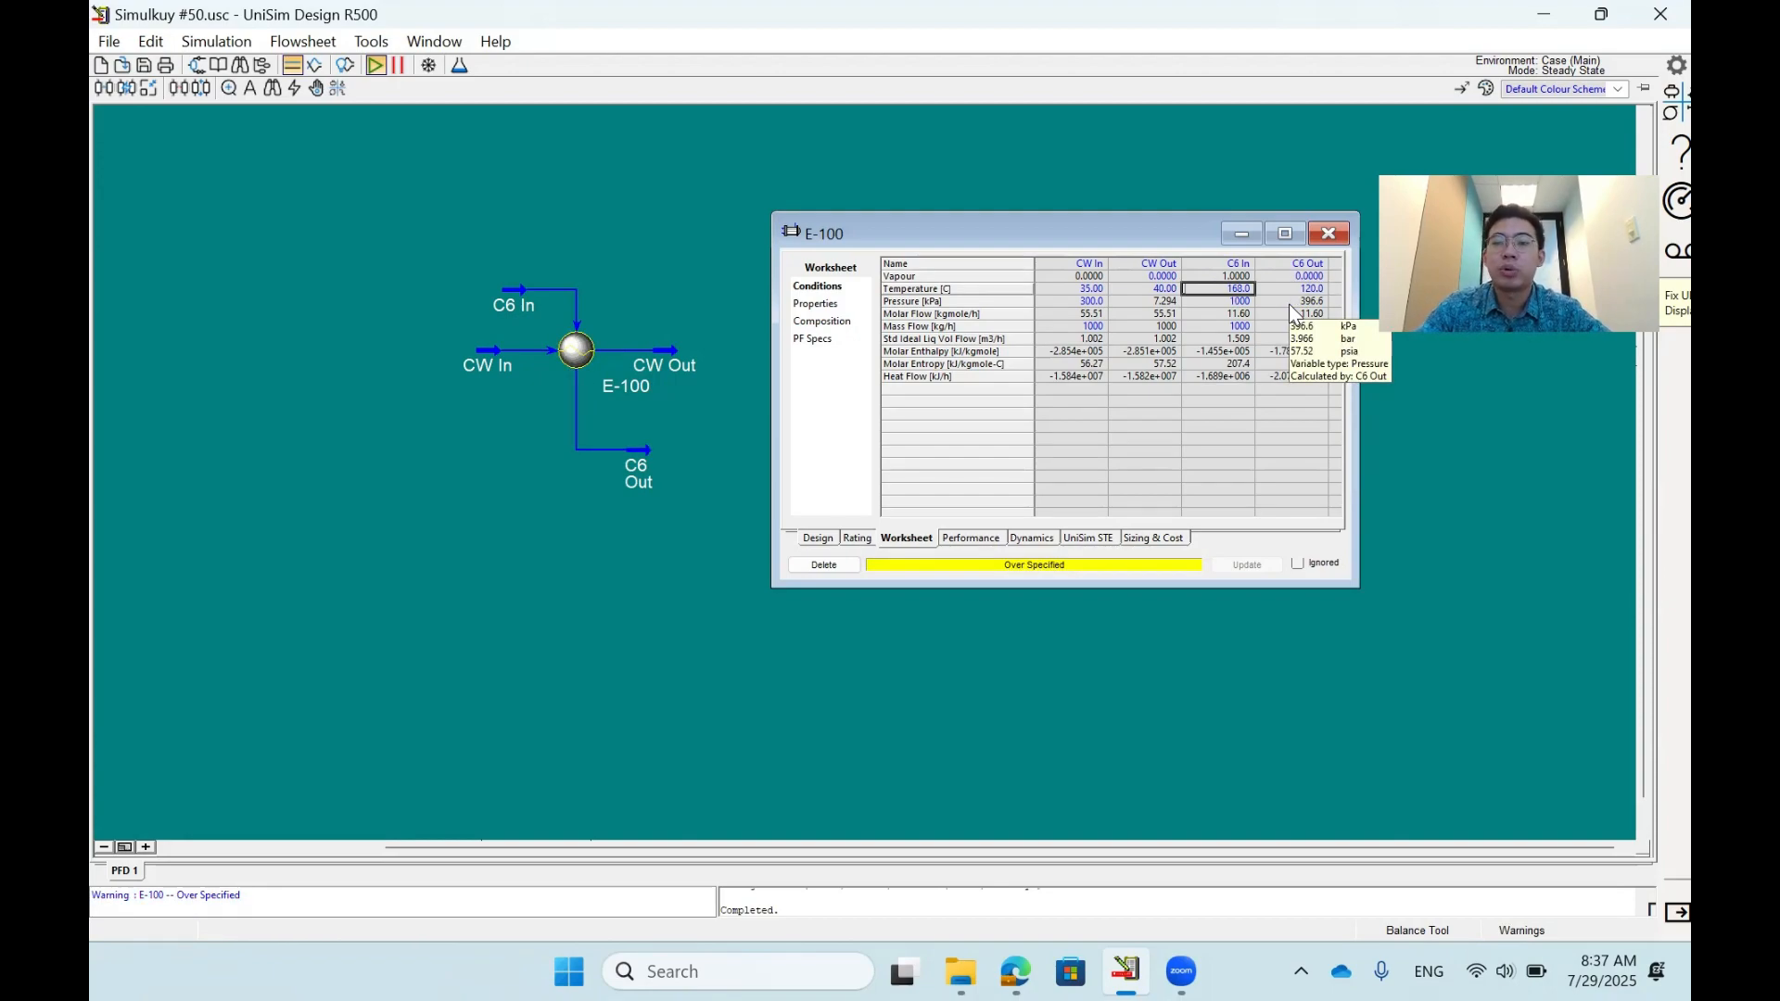
- Clear the specified temperatures and vapour fractions of the C6 Out and CW Out streams
{"action": "key", "text": "Delete"}
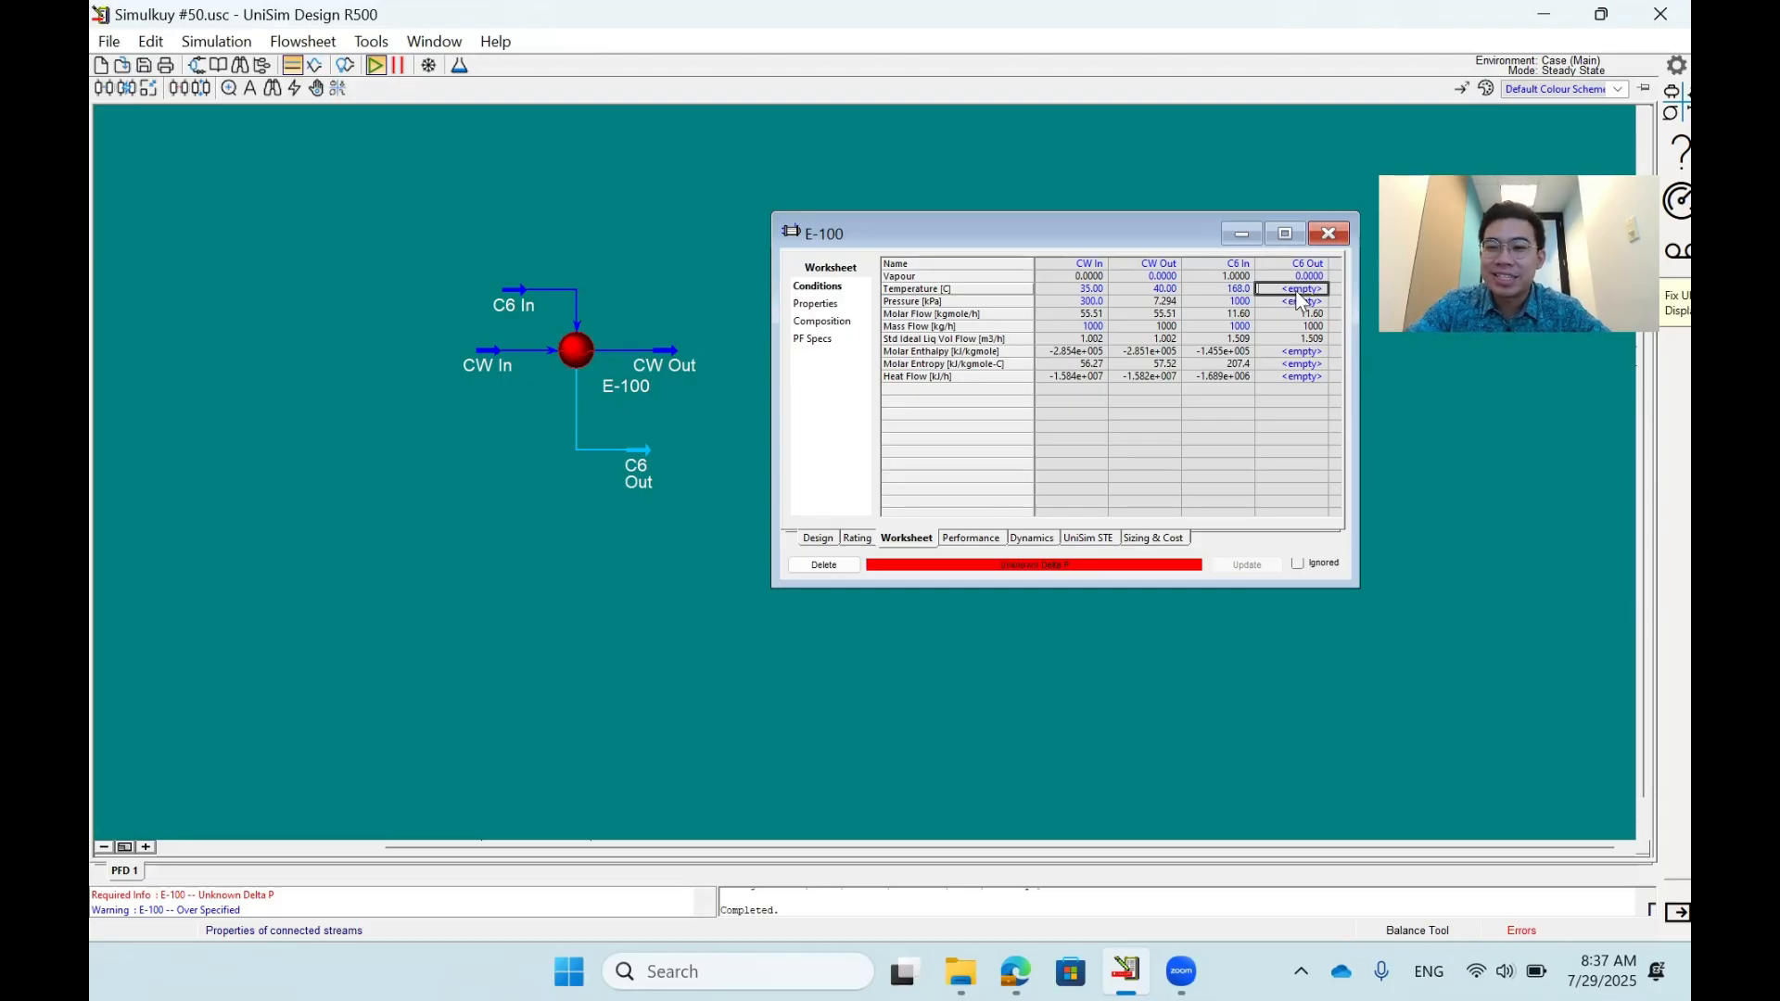
{"action": "left_click", "coordinate": [1295, 280]}
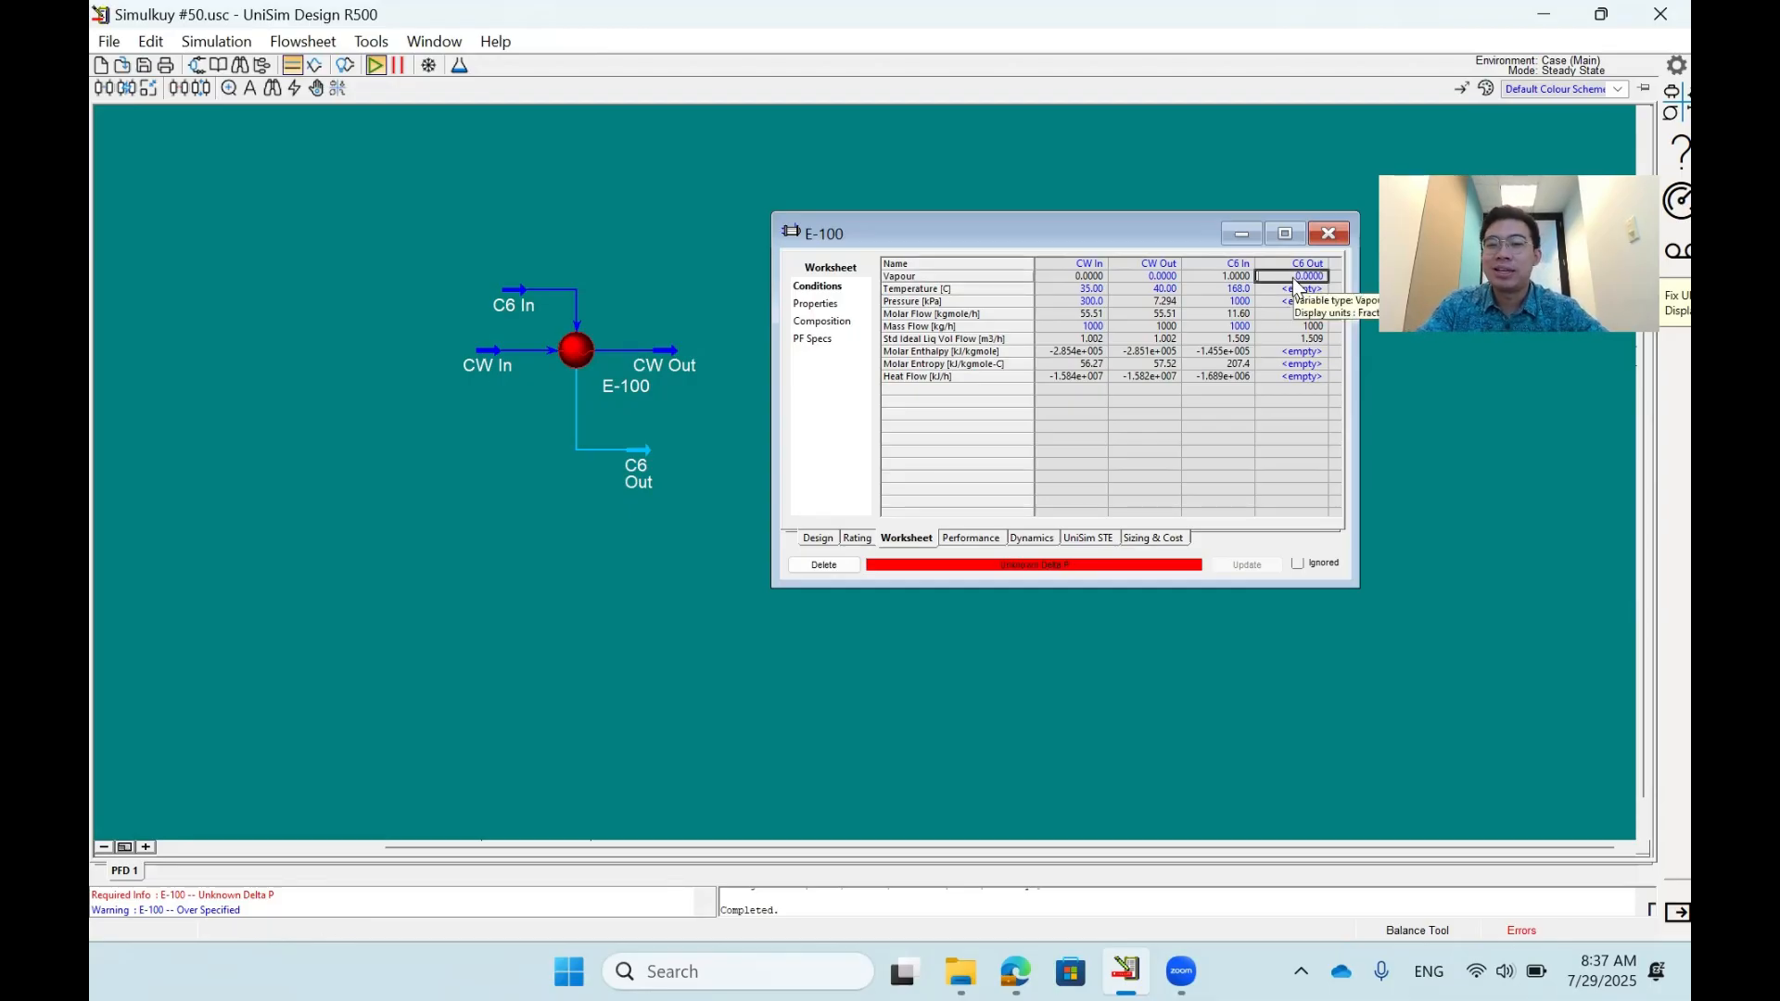
{"action": "key", "text": "Delete"}
{"action": "key", "text": "Down"}
{"action": "key", "text": "Left"}
{"action": "key", "text": "Left"}
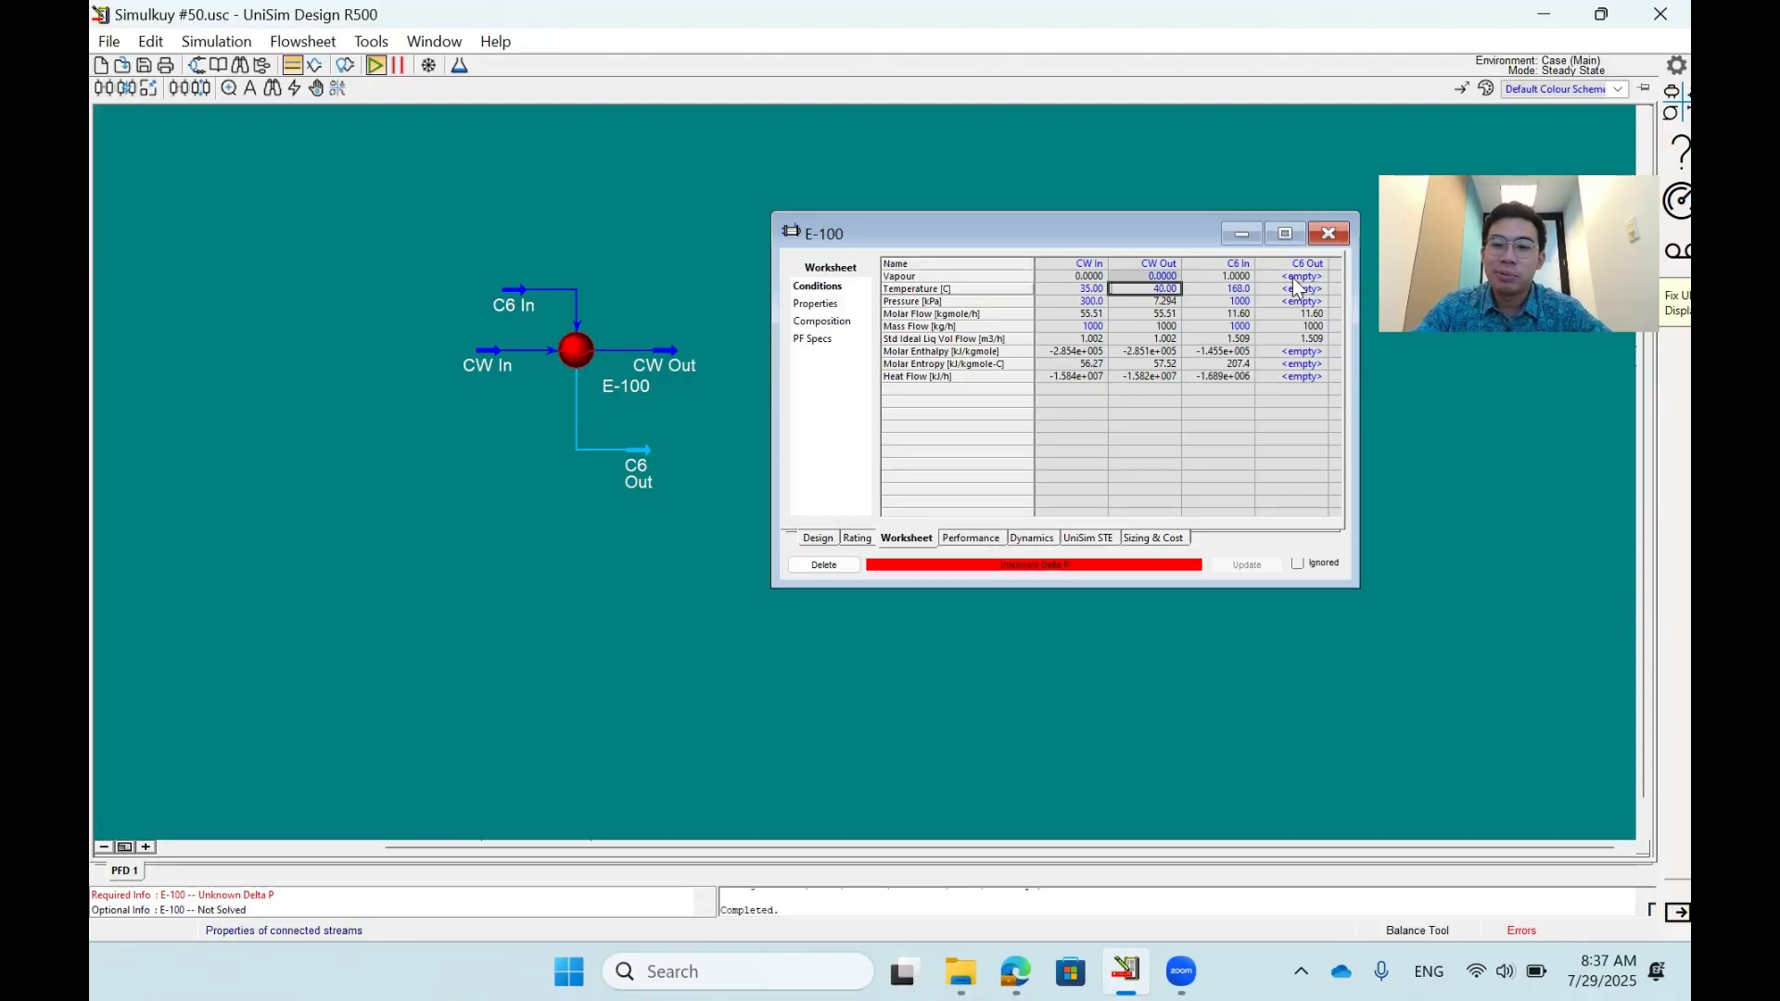
{"action": "key", "text": "Delete"}
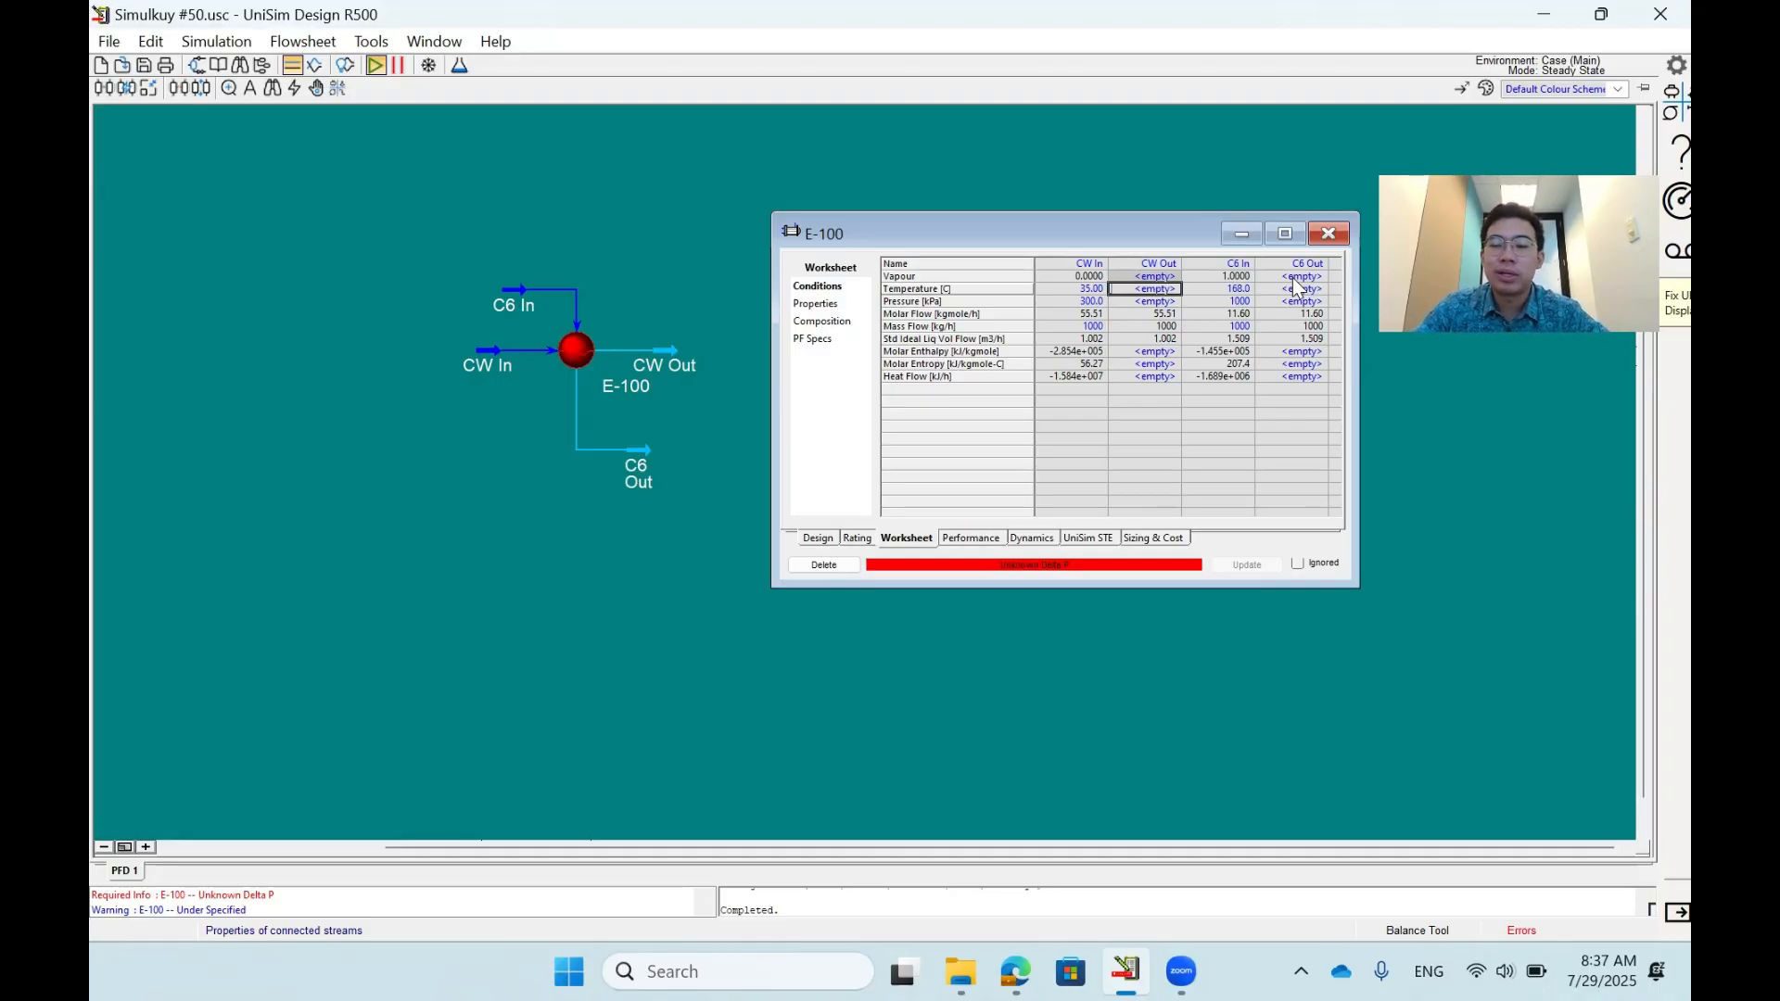
- Set the outlet pressures in the E-100 worksheet to 290 kPa for CW Out and 990 kPa for C6 Out
{"action": "left_click", "coordinate": [1279, 290]}
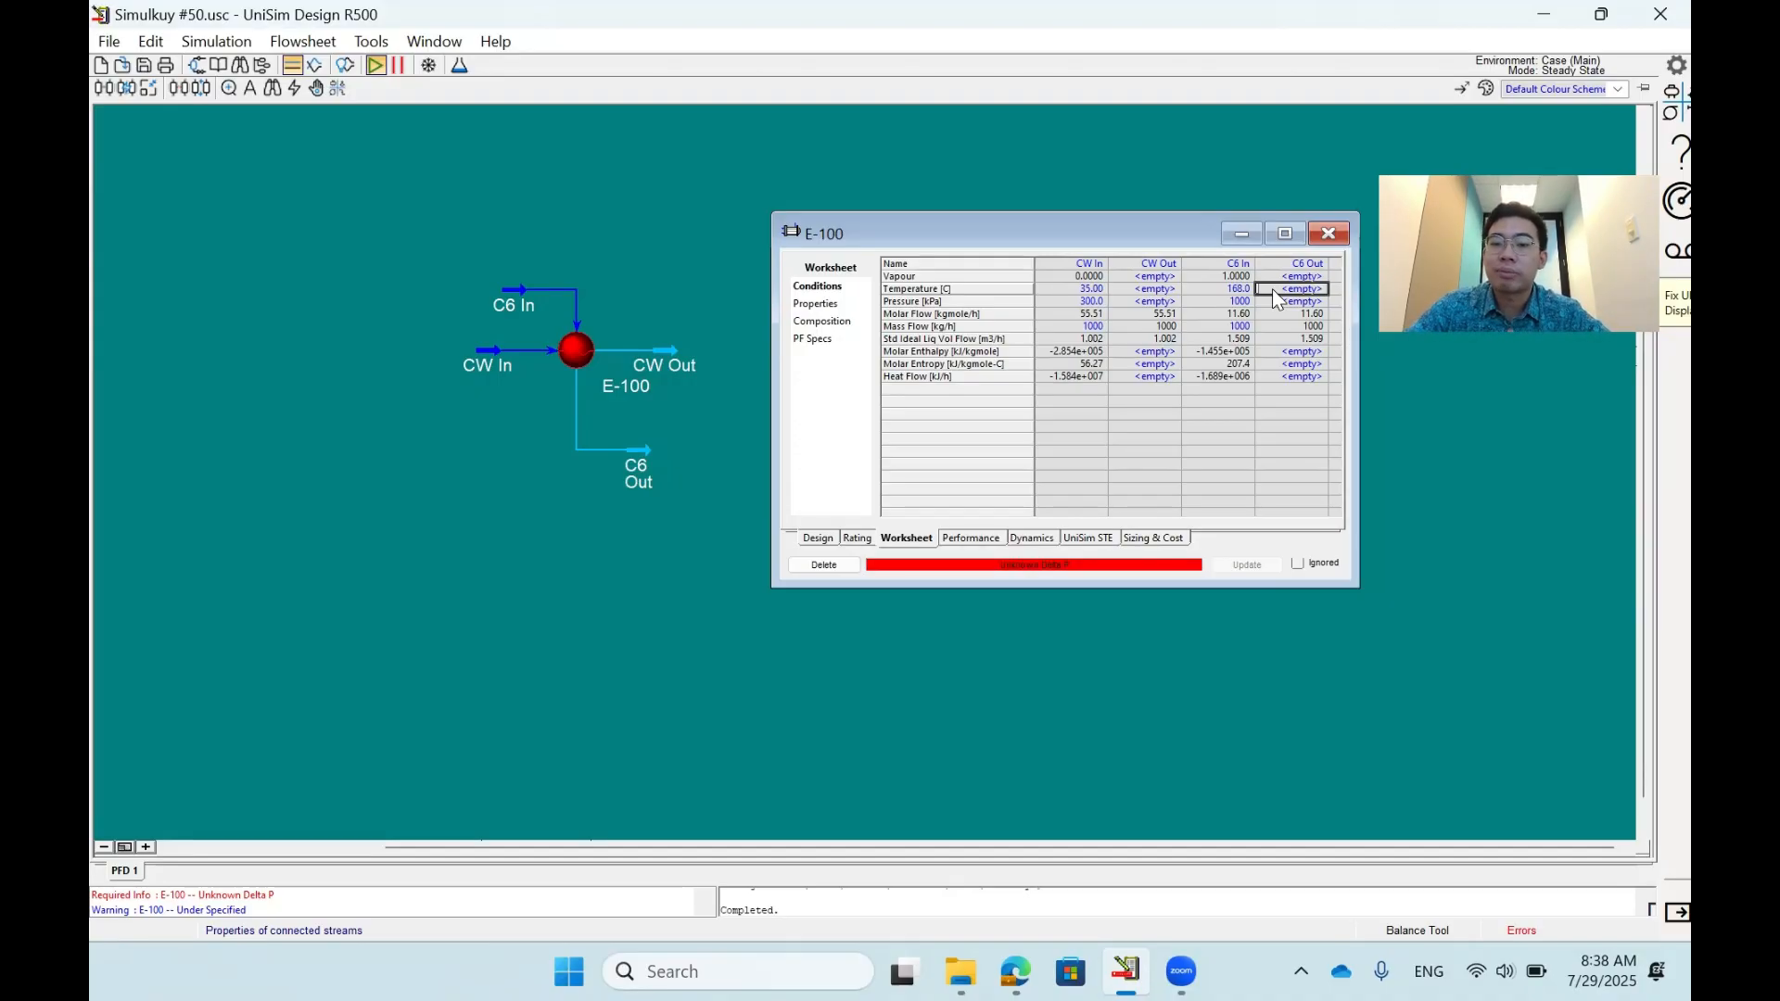
{"action": "key", "text": "Return"}
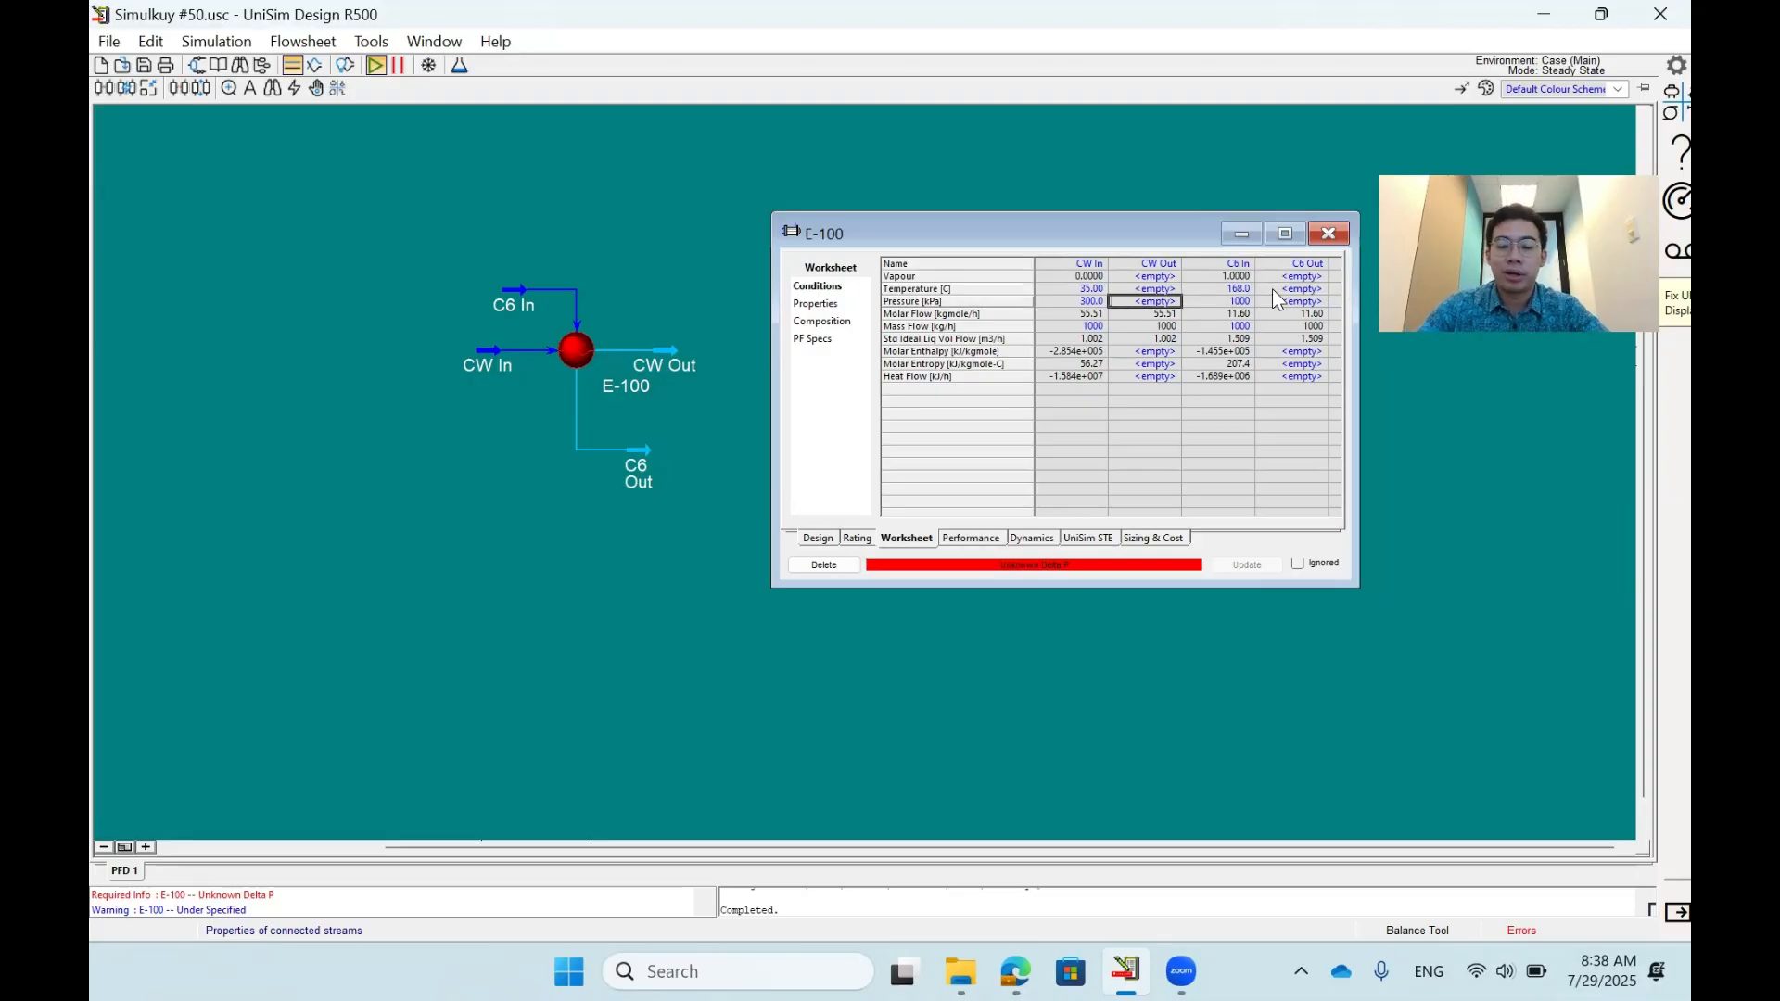
{"action": "type", "text": "290"}
{"action": "key", "text": "Return"}
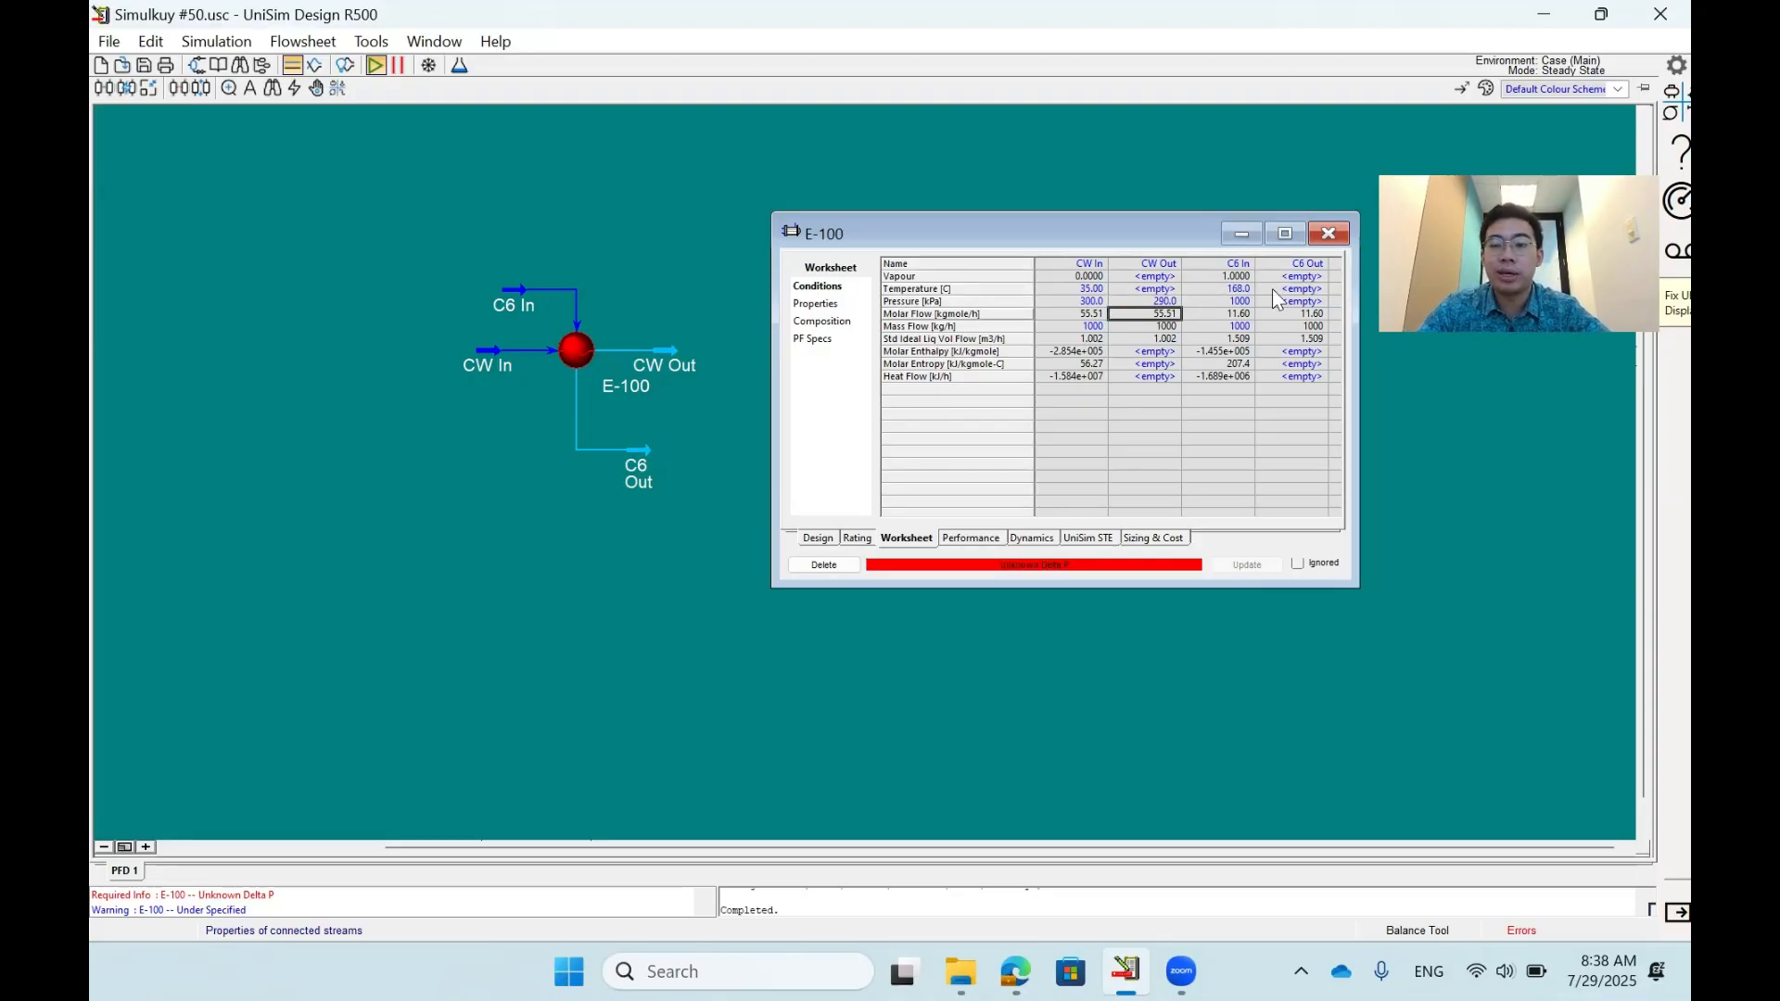
{"action": "key", "text": "Right"}
{"action": "key", "text": "Up"}
{"action": "key", "text": "Right"}
{"action": "type", "text": "990"}
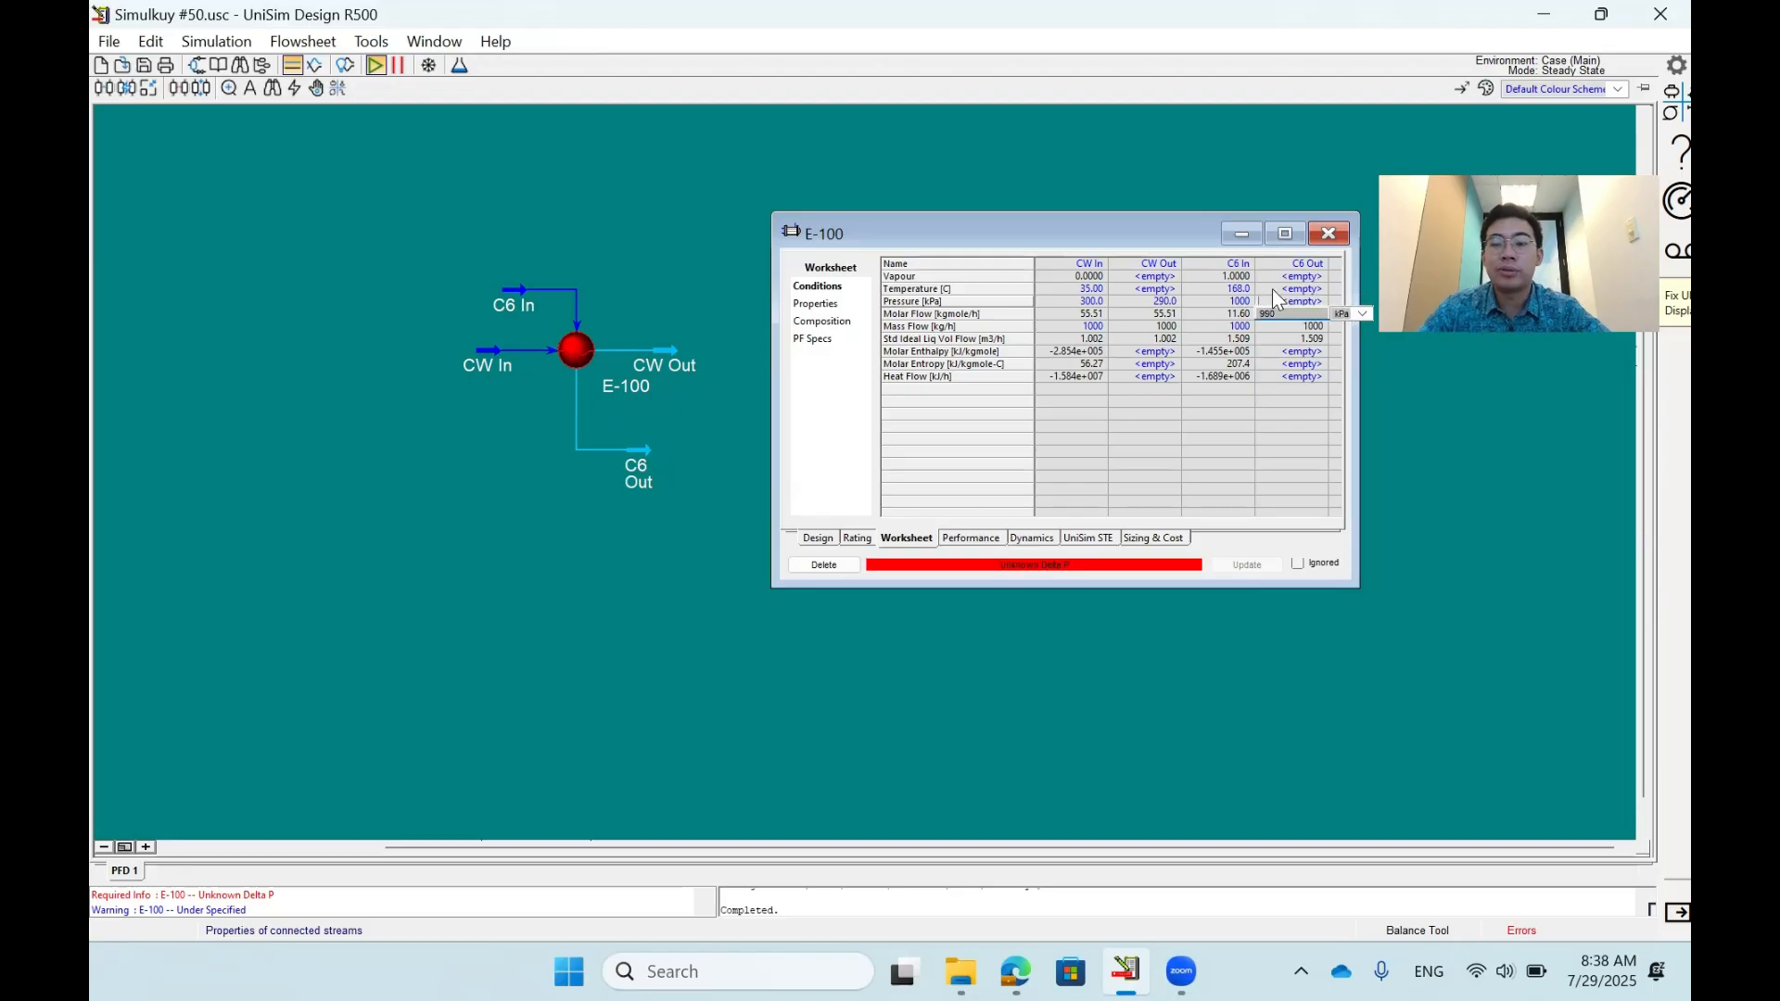
{"action": "key", "text": "Return"}
- Clear the specified pressures of the C6 Out and CW Out streams
{"action": "key", "text": "Up"}
{"action": "key", "text": "Delete"}
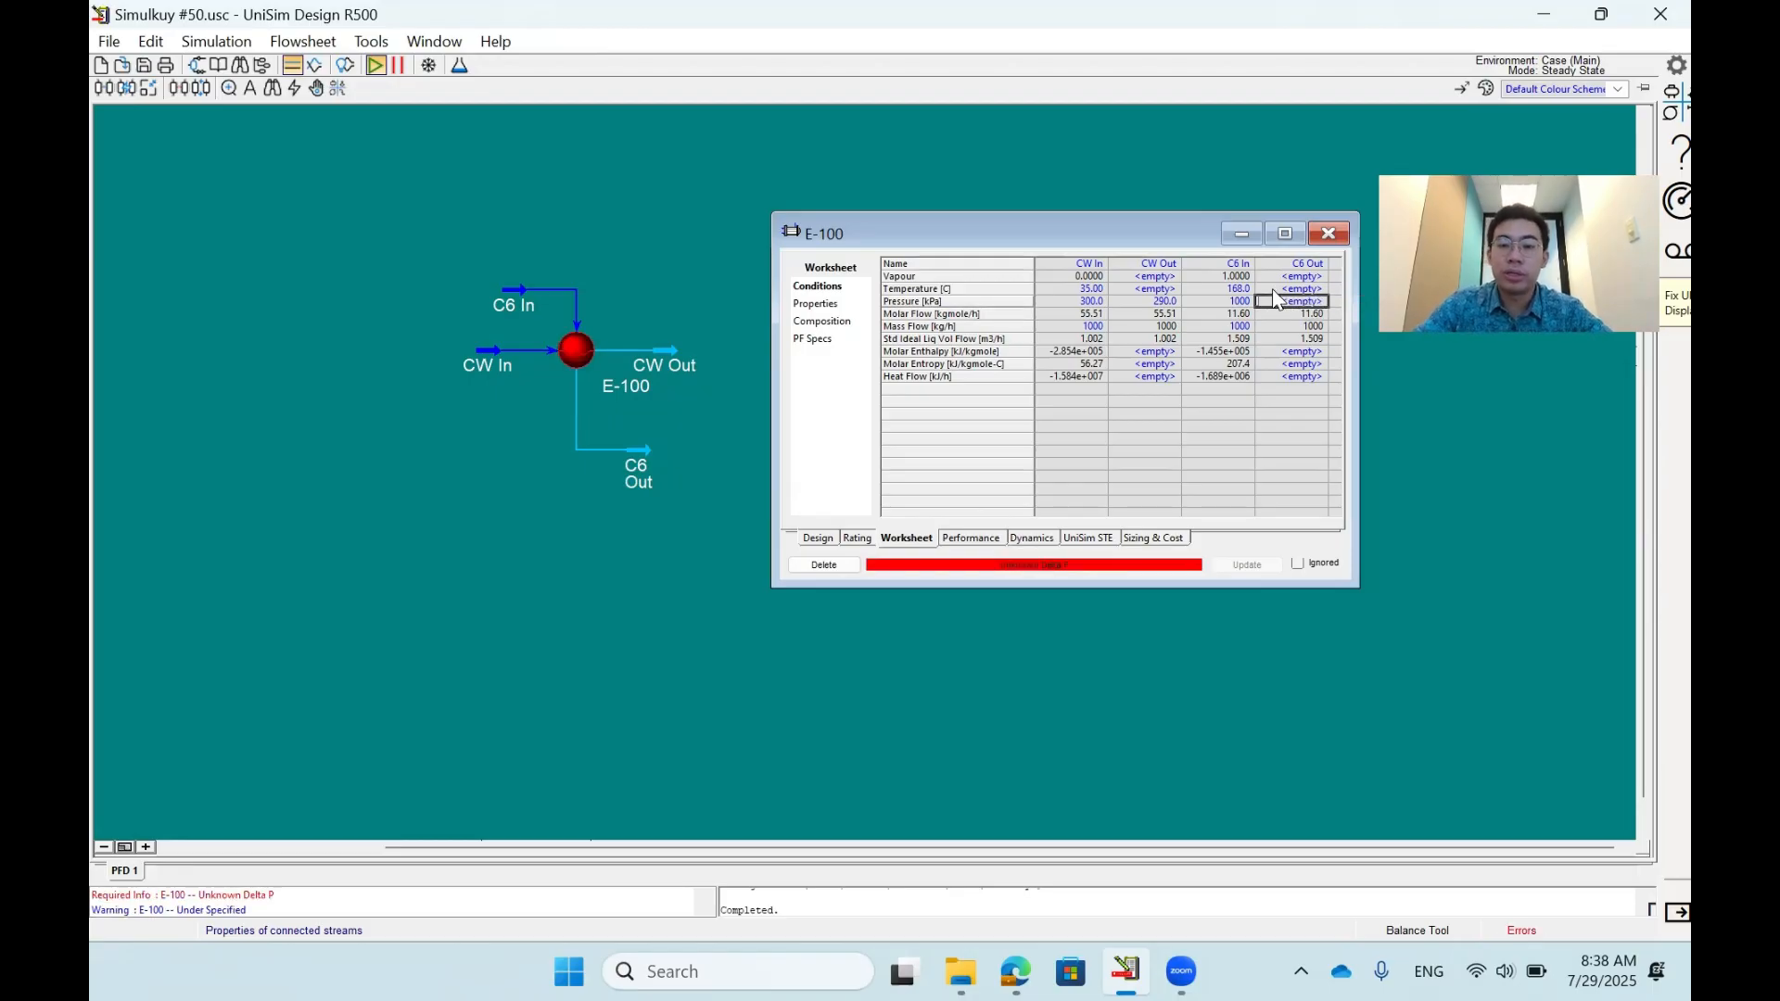
{"action": "key", "text": "Left"}
{"action": "key", "text": "Left"}
{"action": "key", "text": "Delete"}
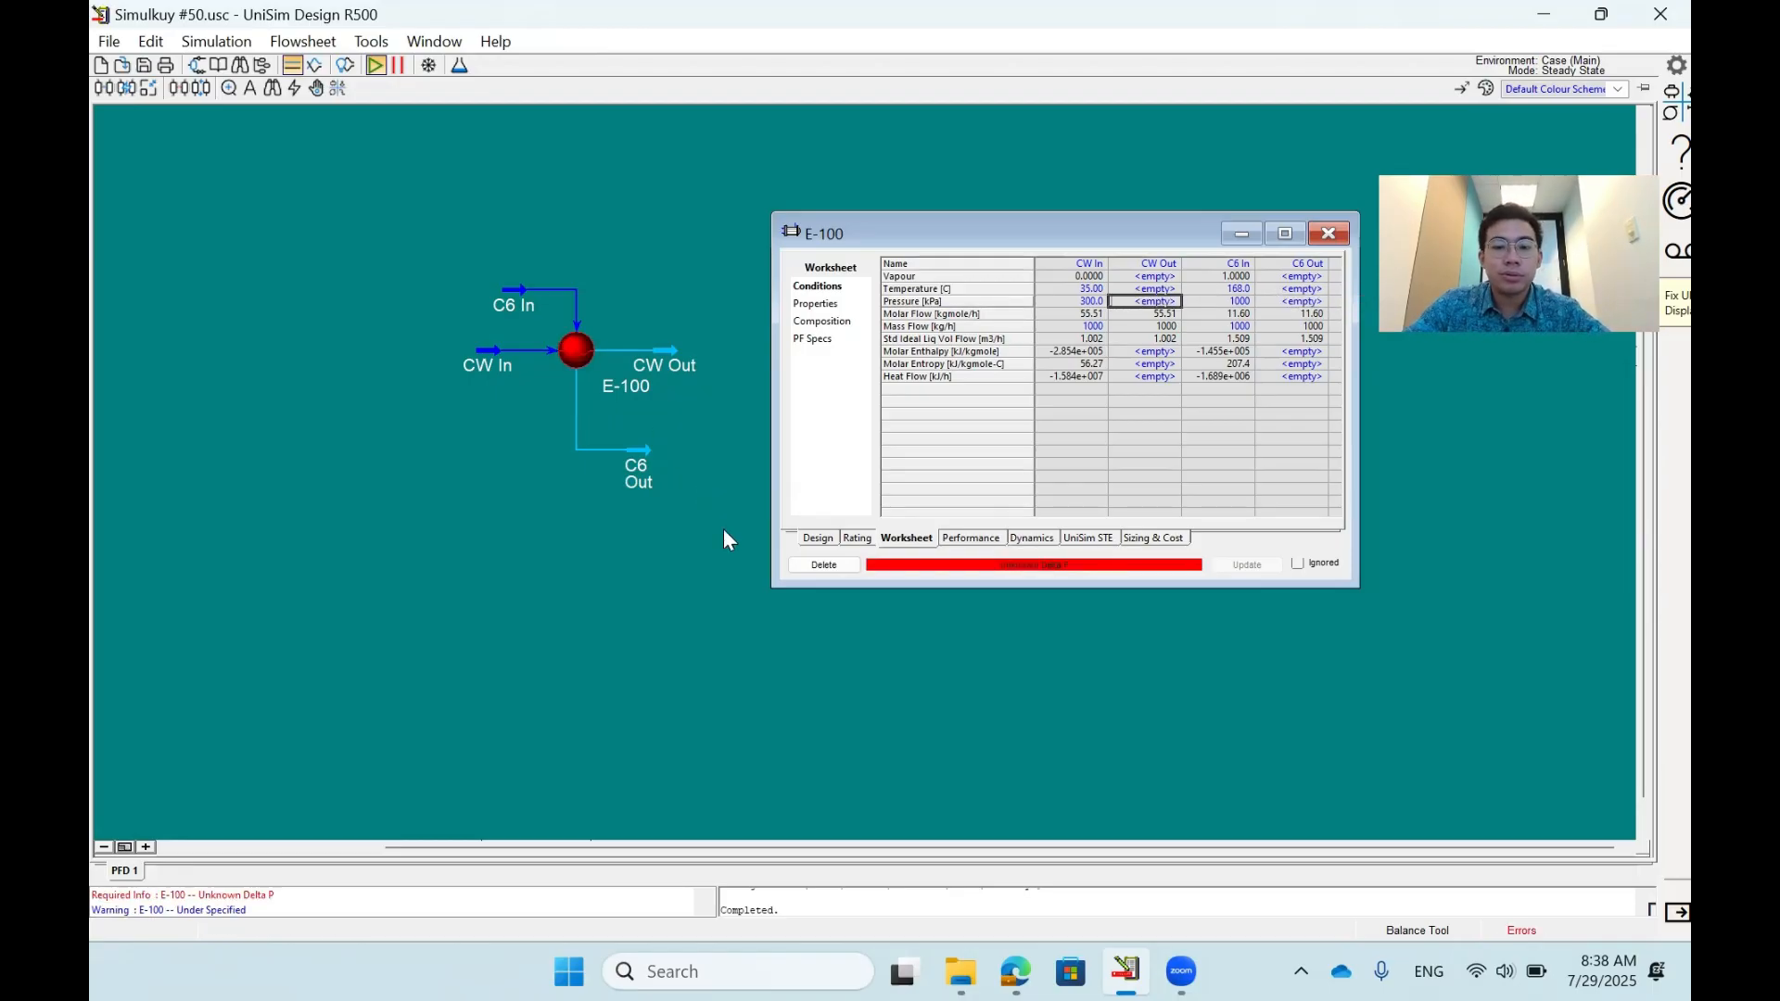
- Set the tube-side and shell-side pressure drops in the E-100 design parameters to 10 kPa each
{"action": "left_click", "coordinate": [818, 538]}
{"action": "left_click", "coordinate": [820, 302]}
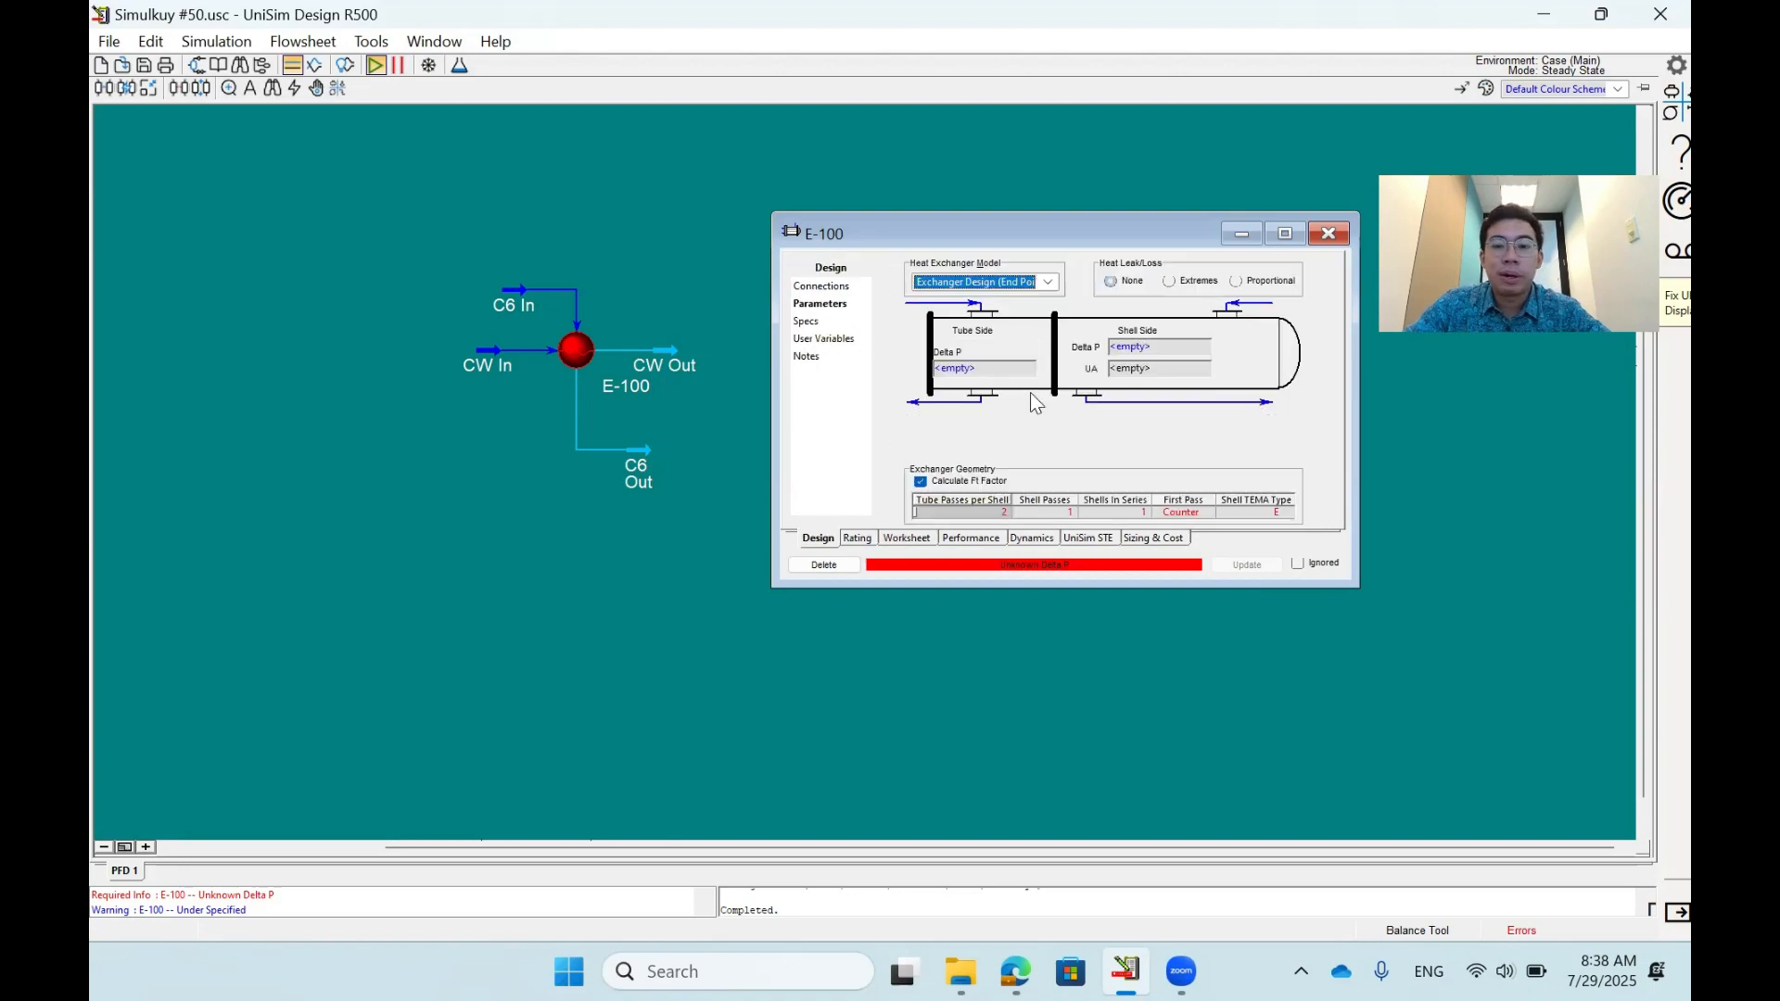
{"action": "left_click", "coordinate": [1015, 374]}
{"action": "type", "text": "10.00 kPa"}
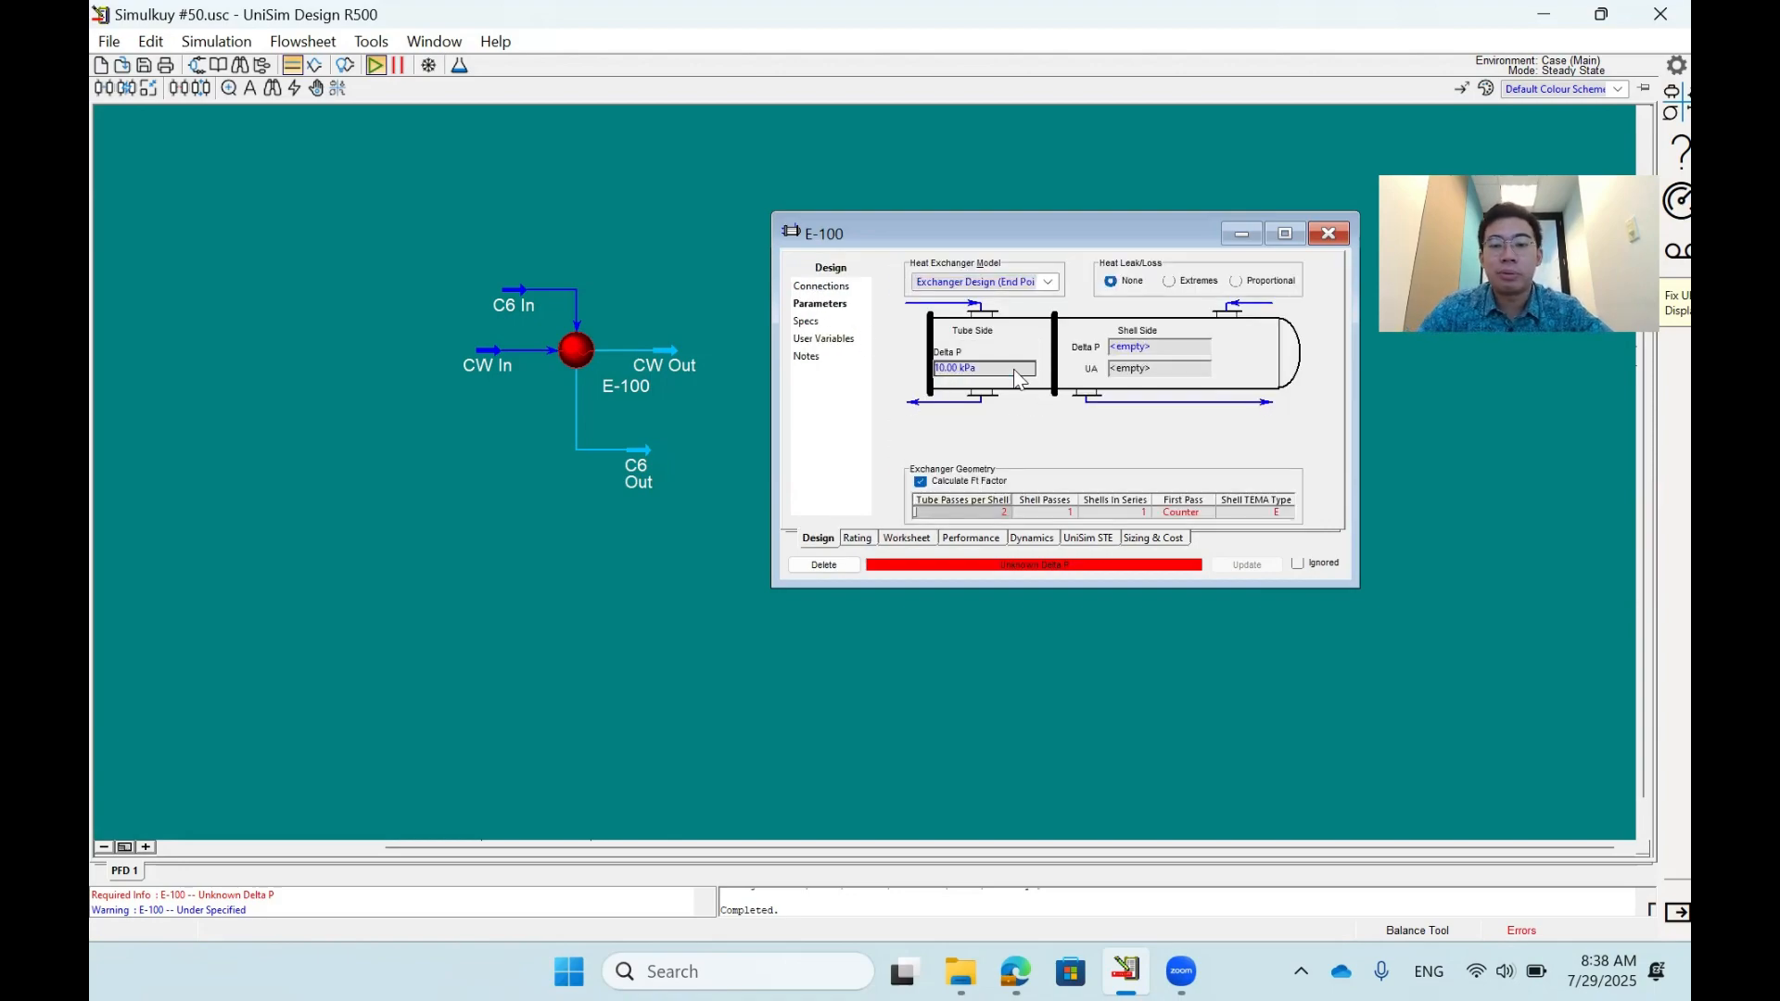
{"action": "left_click", "coordinate": [1139, 348]}
{"action": "type", "text": "10"}
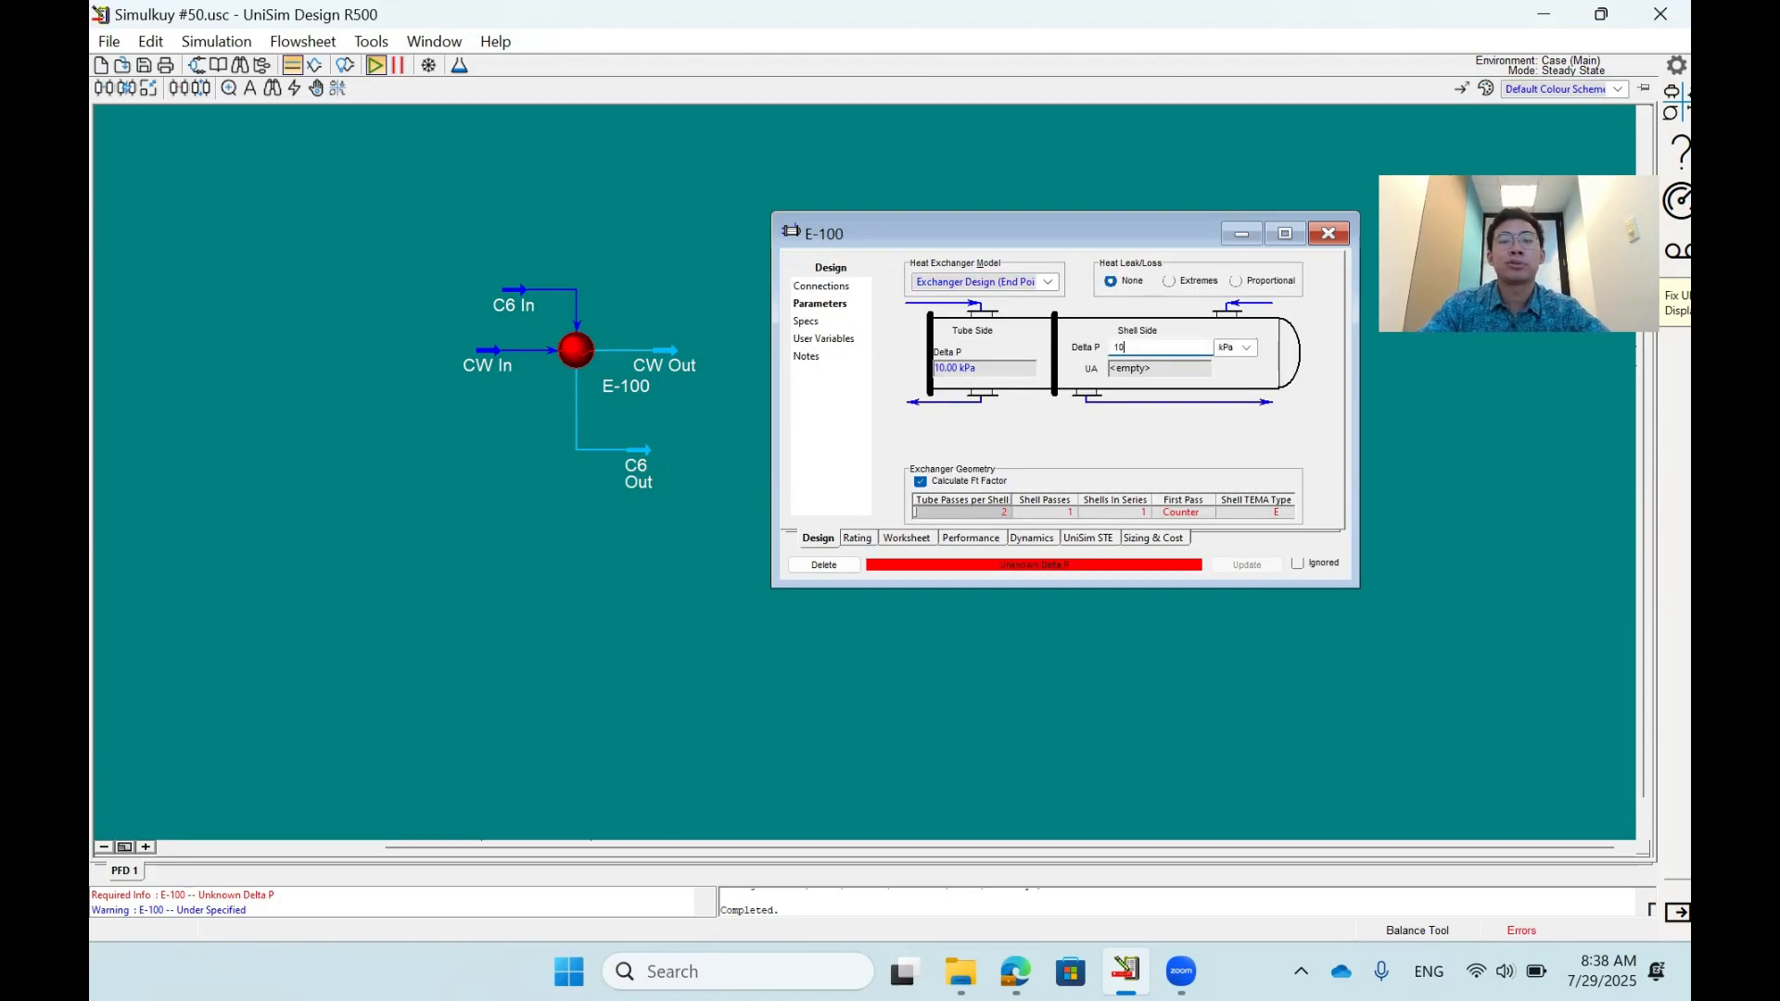
{"action": "key", "text": "Return"}
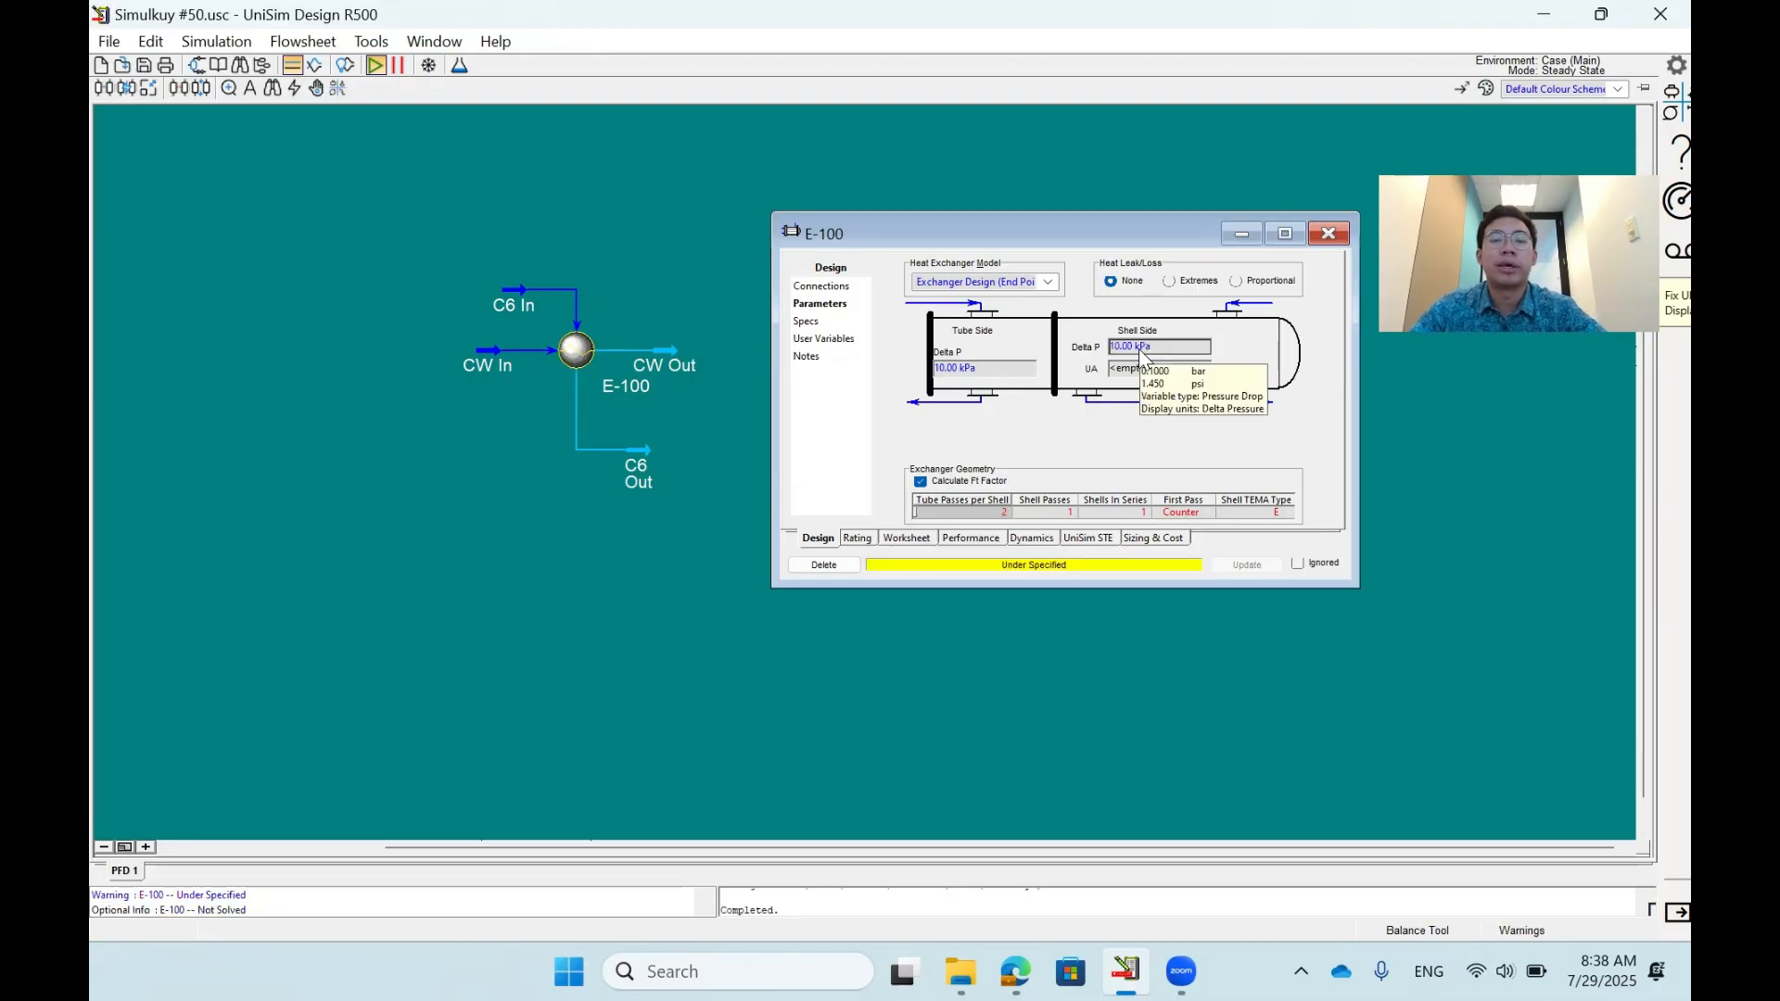
- Set the vapour fraction of C6 Out to 0 in the E-100 worksheet, leaving the CW Out temperature unspecified
{"action": "left_click", "coordinate": [912, 538]}
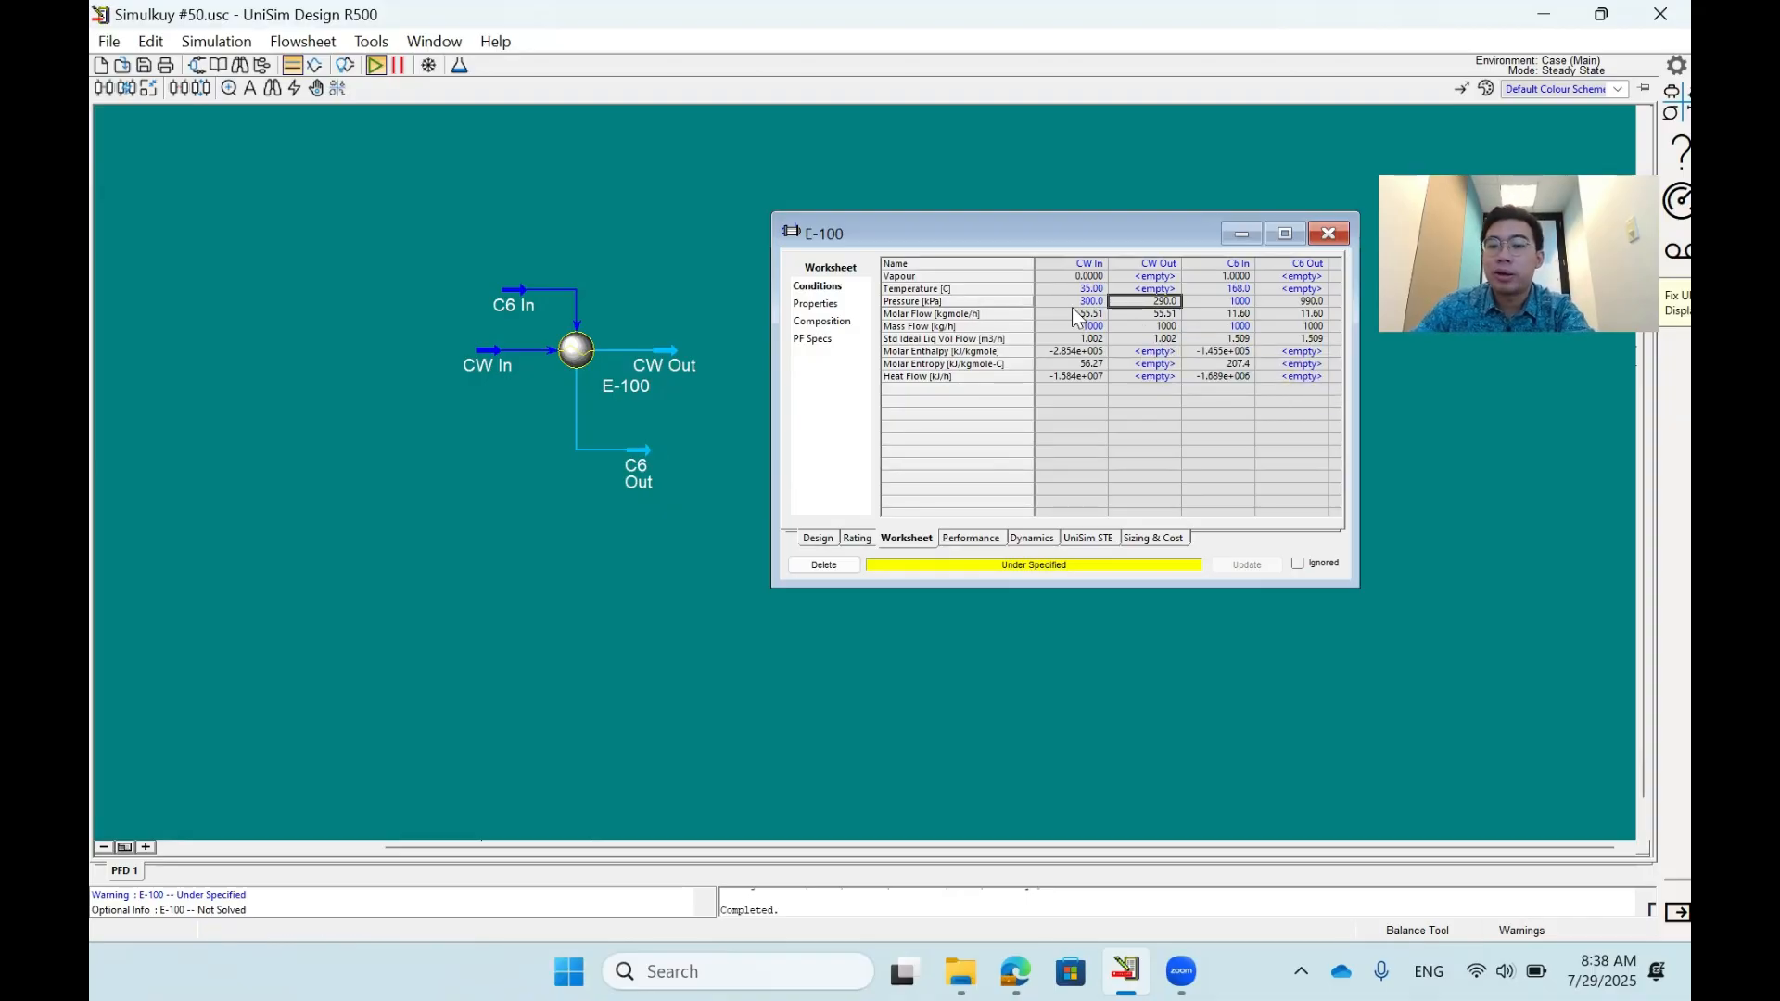
{"action": "left_click", "coordinate": [1135, 289]}
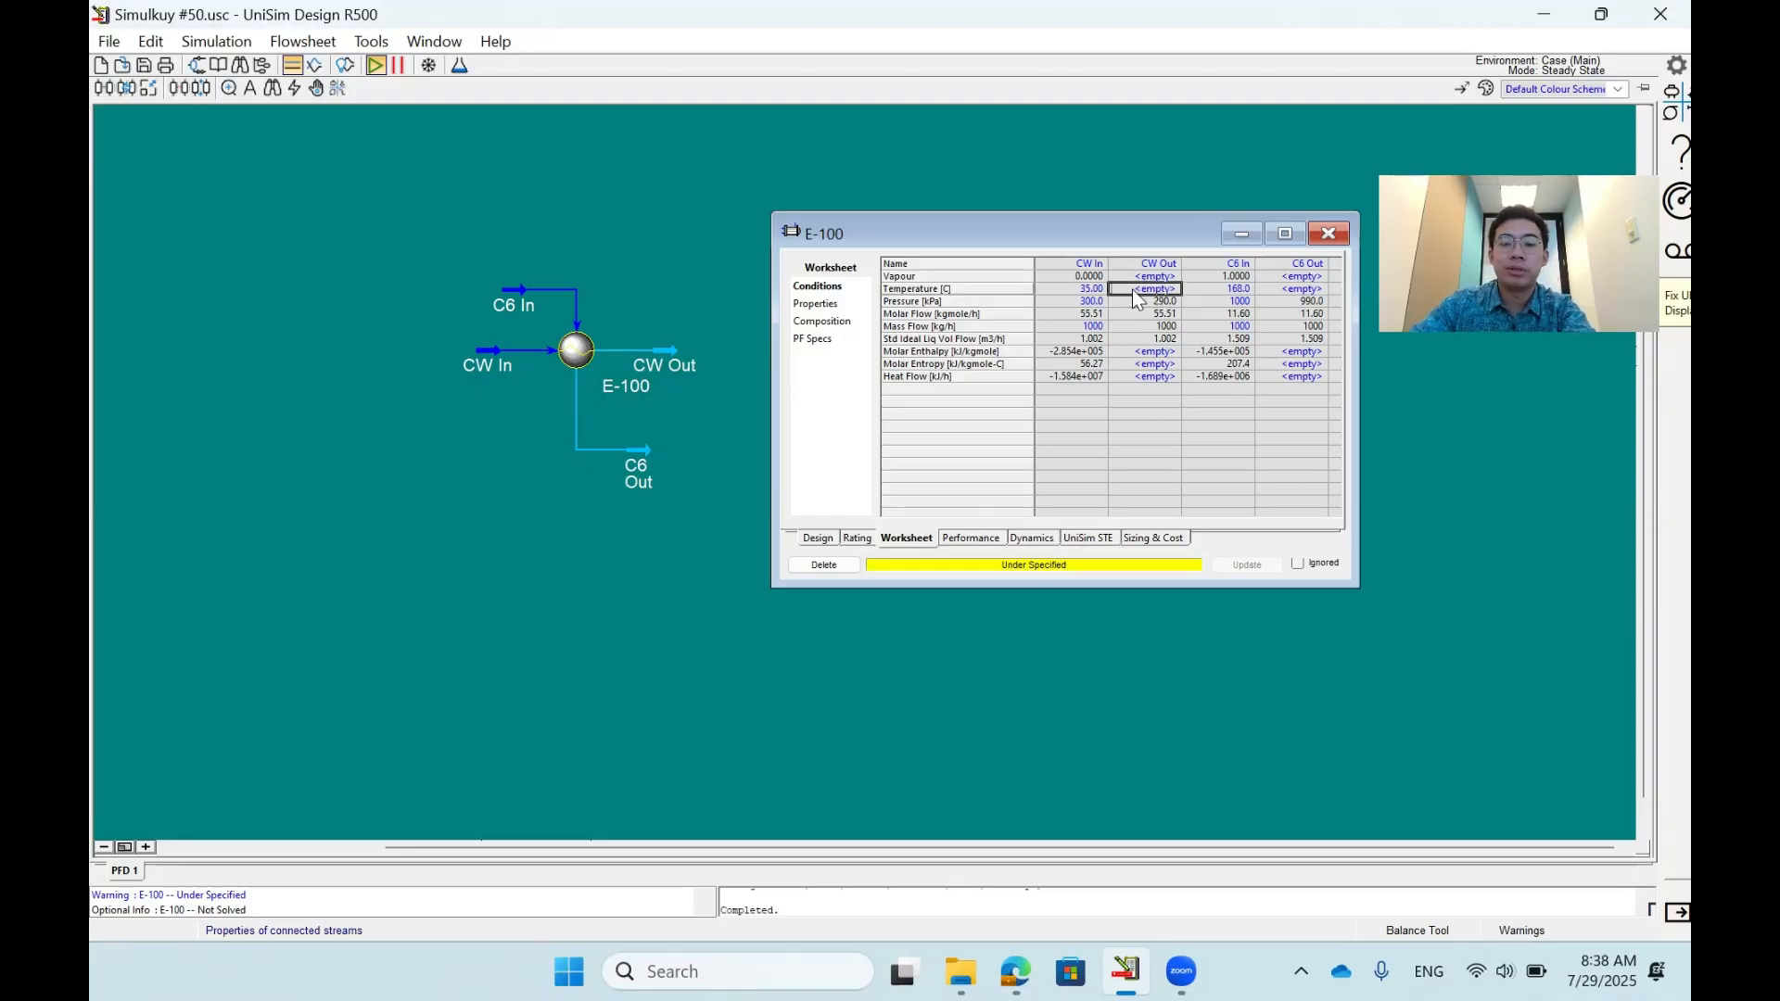
{"action": "key", "text": "Right"}
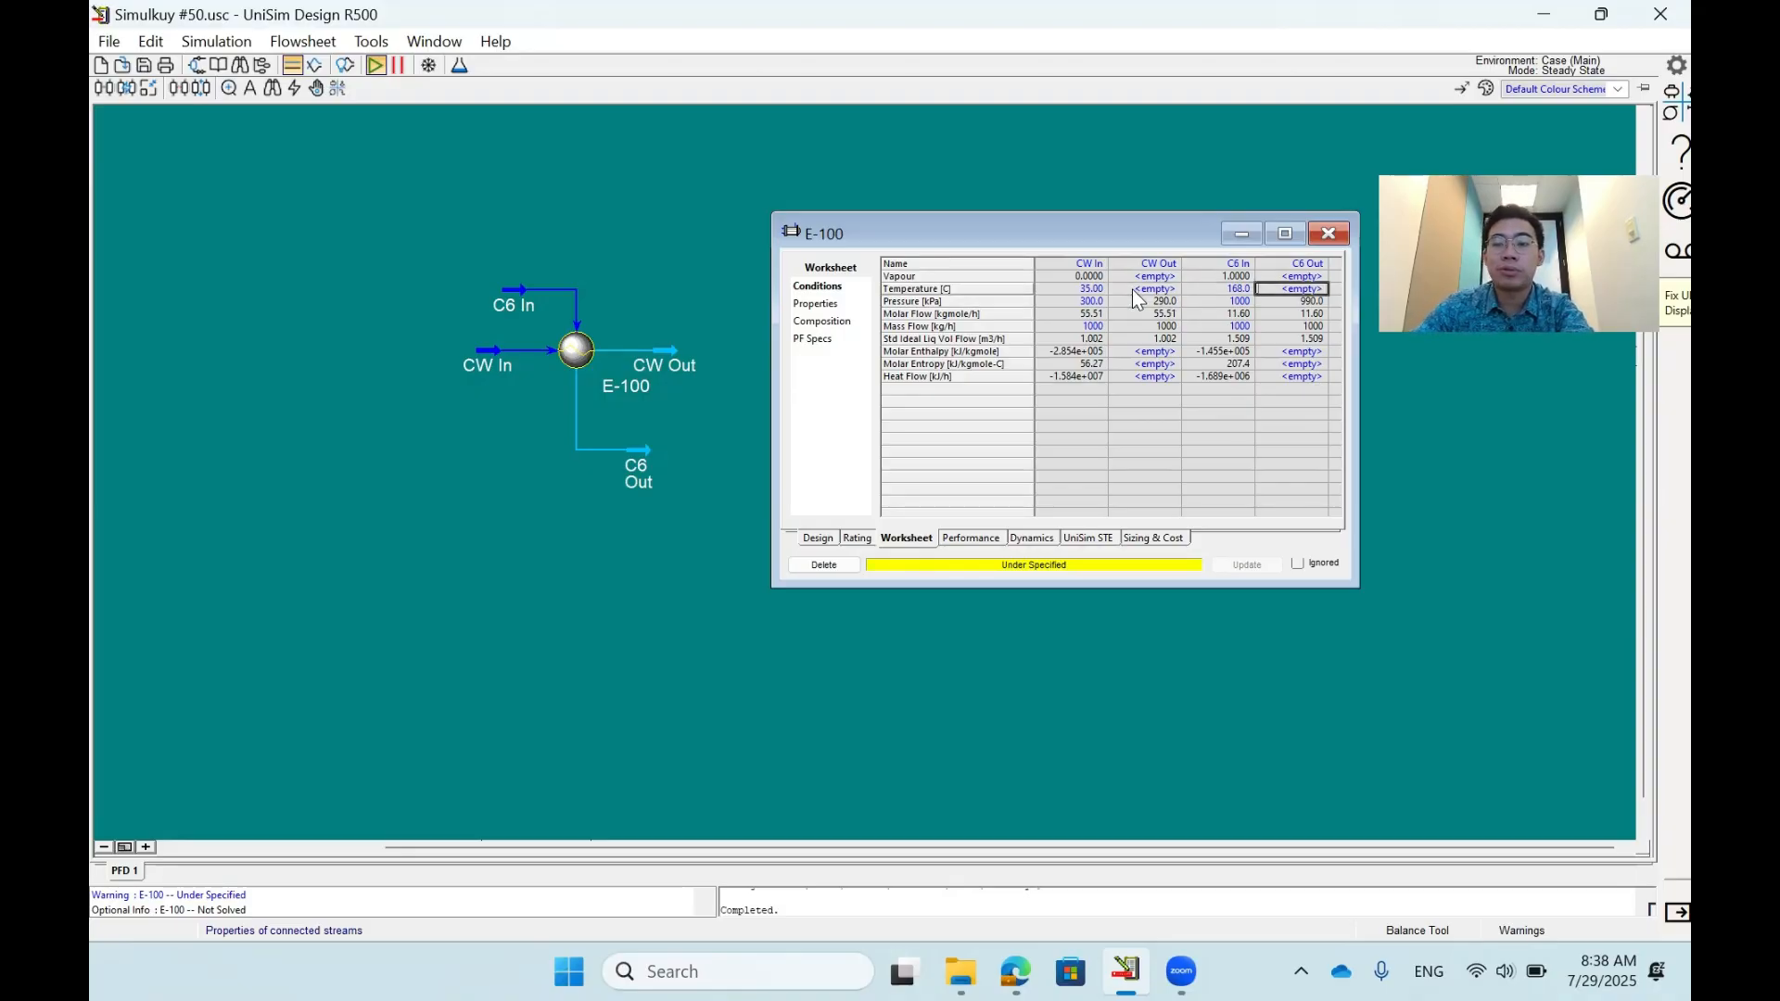
{"action": "key", "text": "Up"}
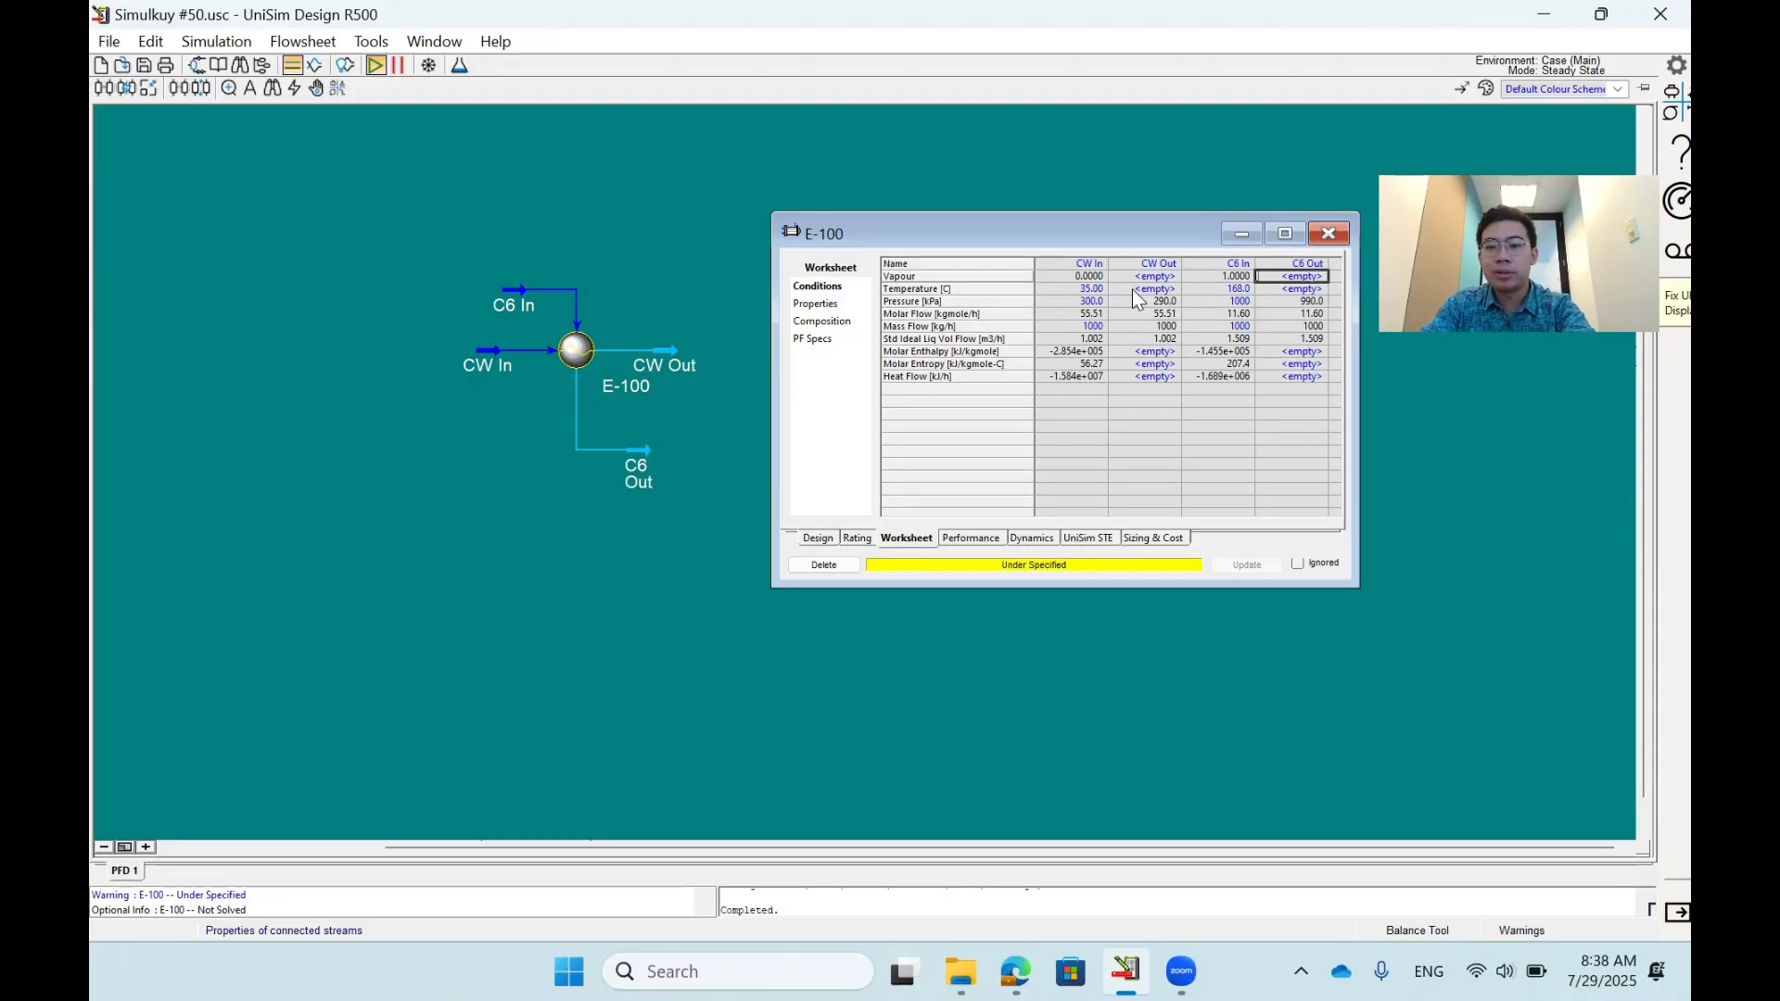
{"action": "type", "text": "0"}
{"action": "key", "text": "Return"}
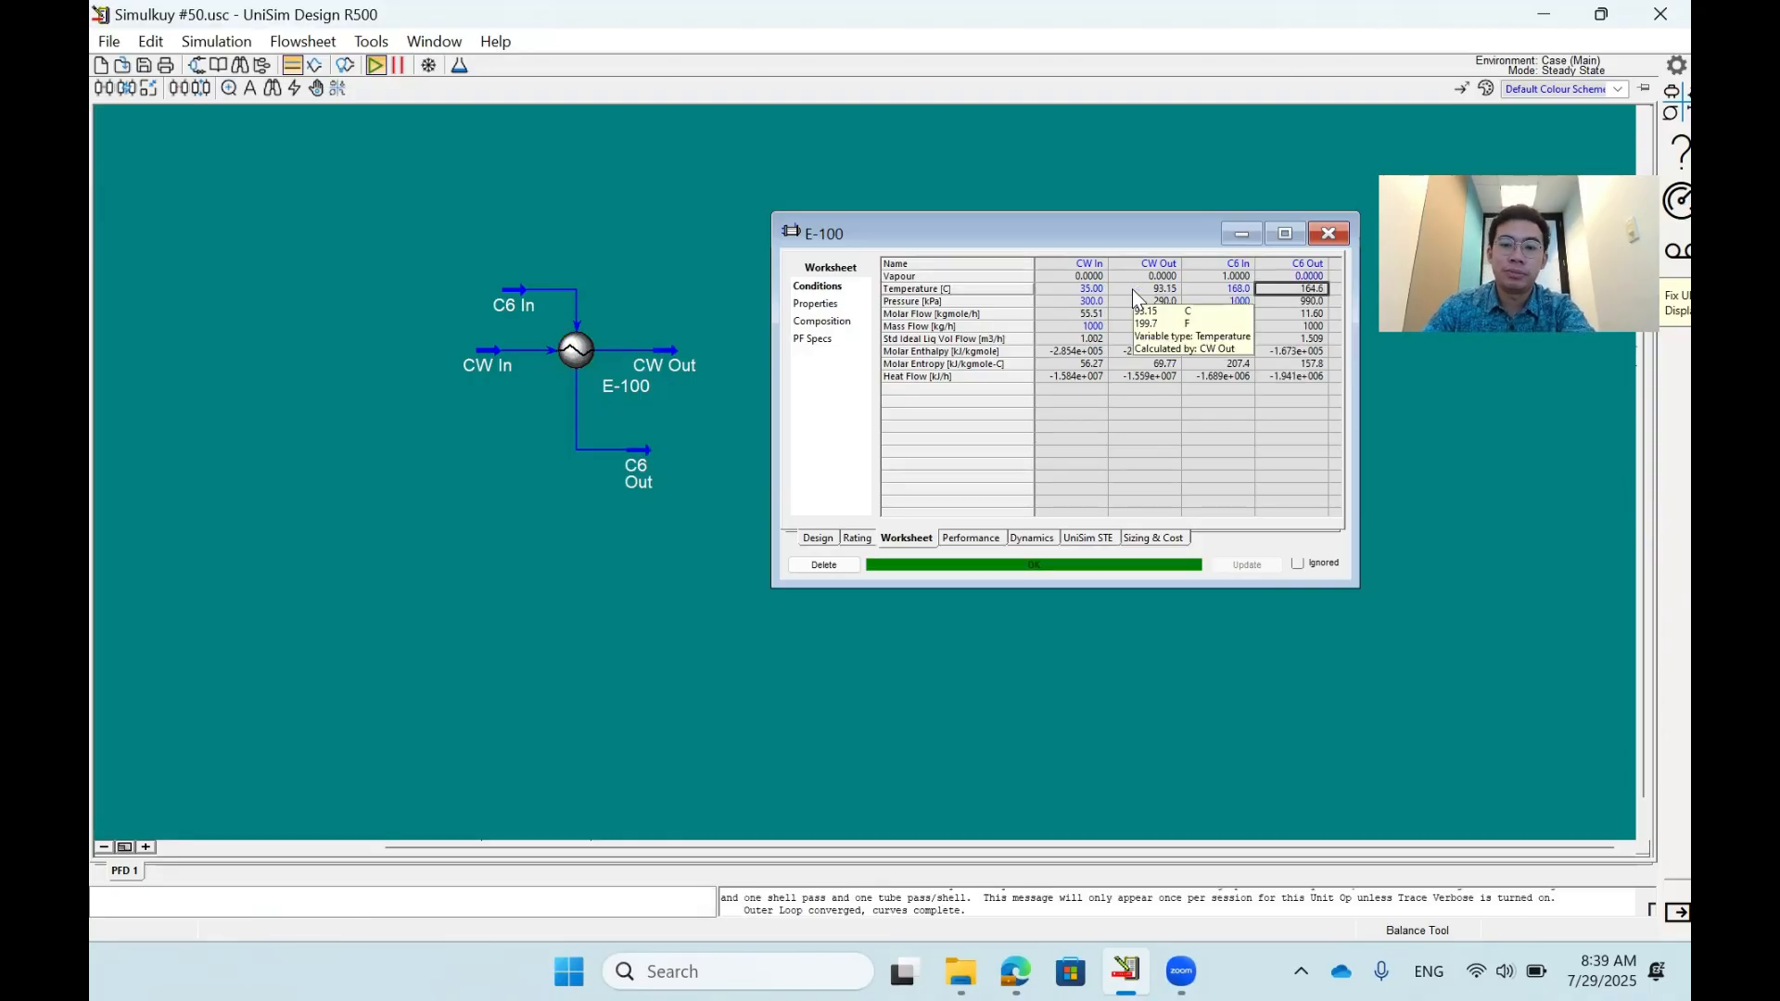
- Clear the vapour fraction of C6 Out and specify a CW Out temperature of 40 °C instead
{"action": "key", "text": "Left"}
{"action": "key", "text": "Left"}
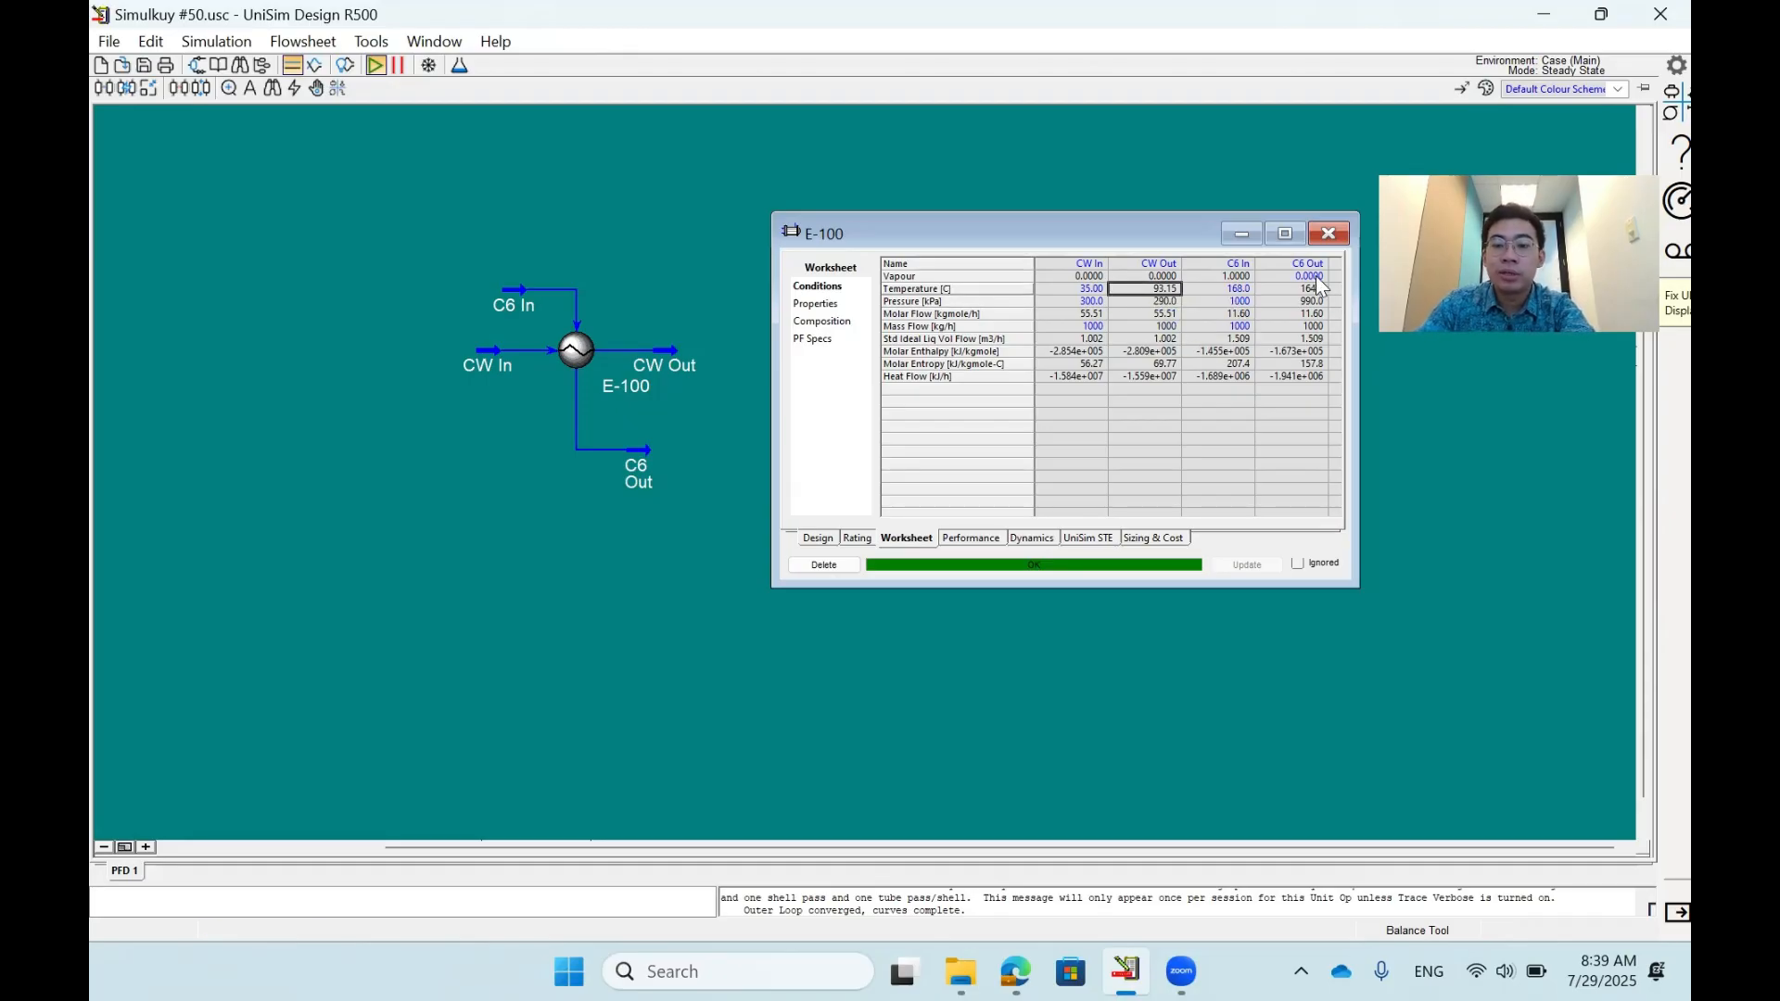
{"action": "key", "text": "Delete"}
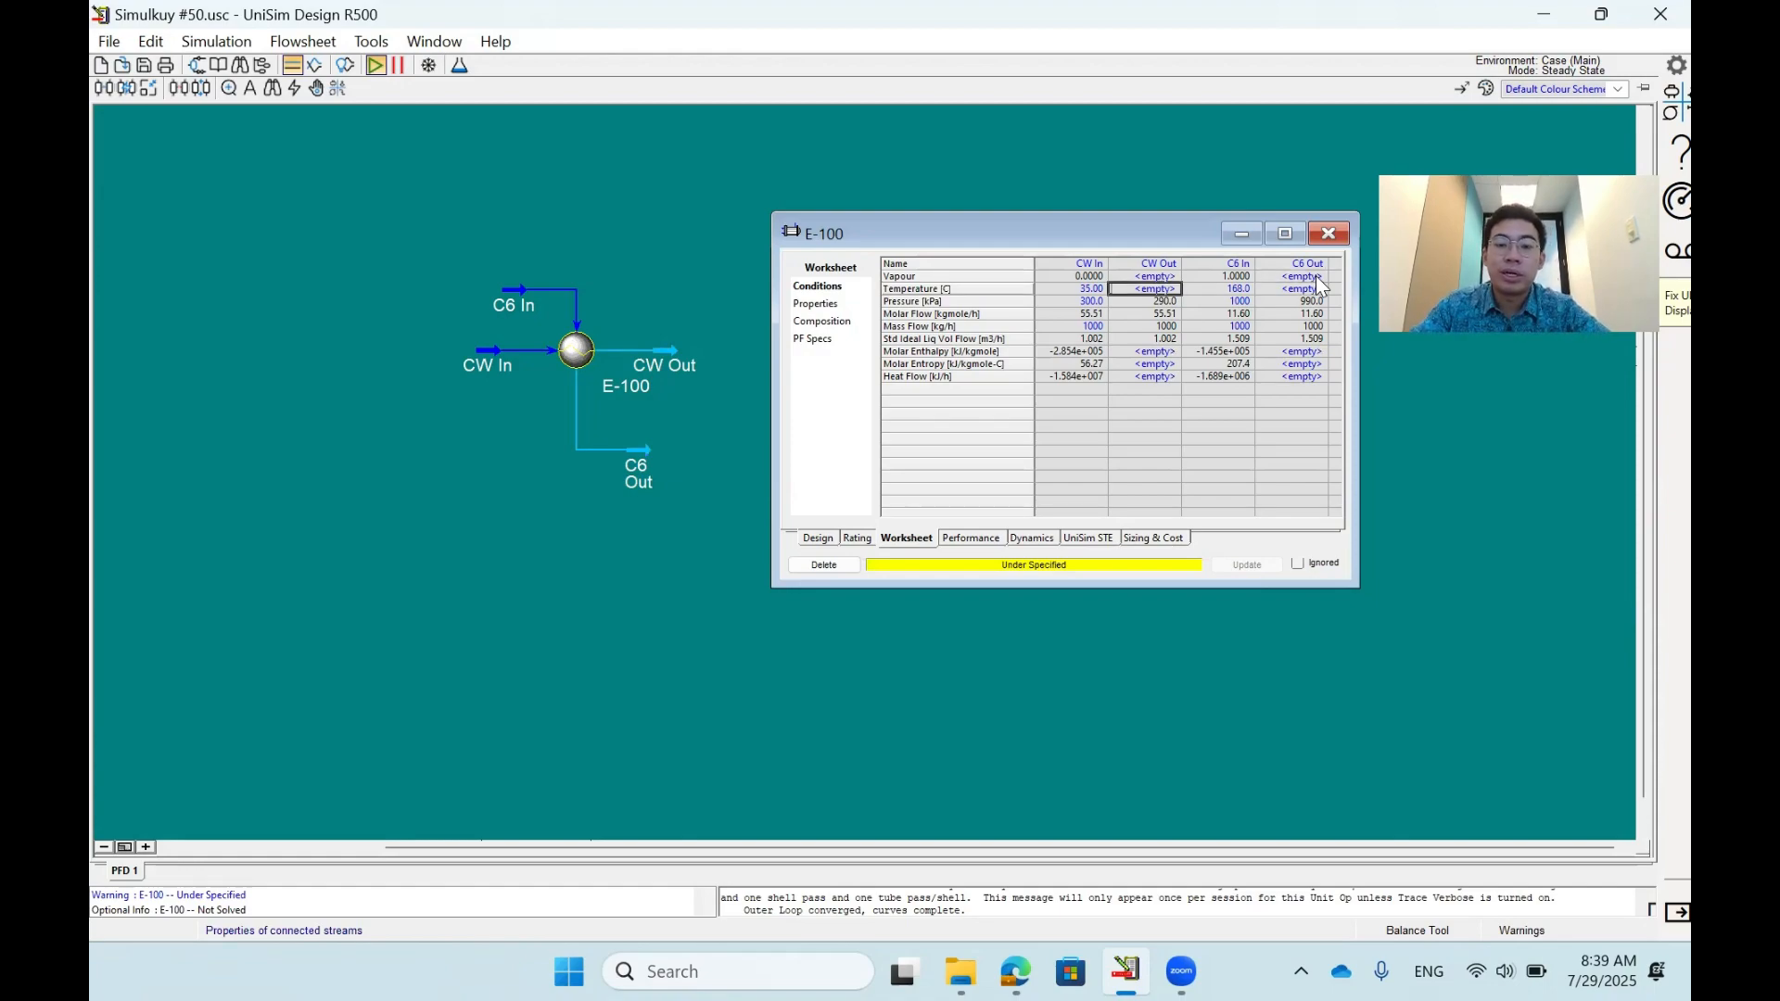
{"action": "type", "text": "40"}
{"action": "key", "text": "Return"}
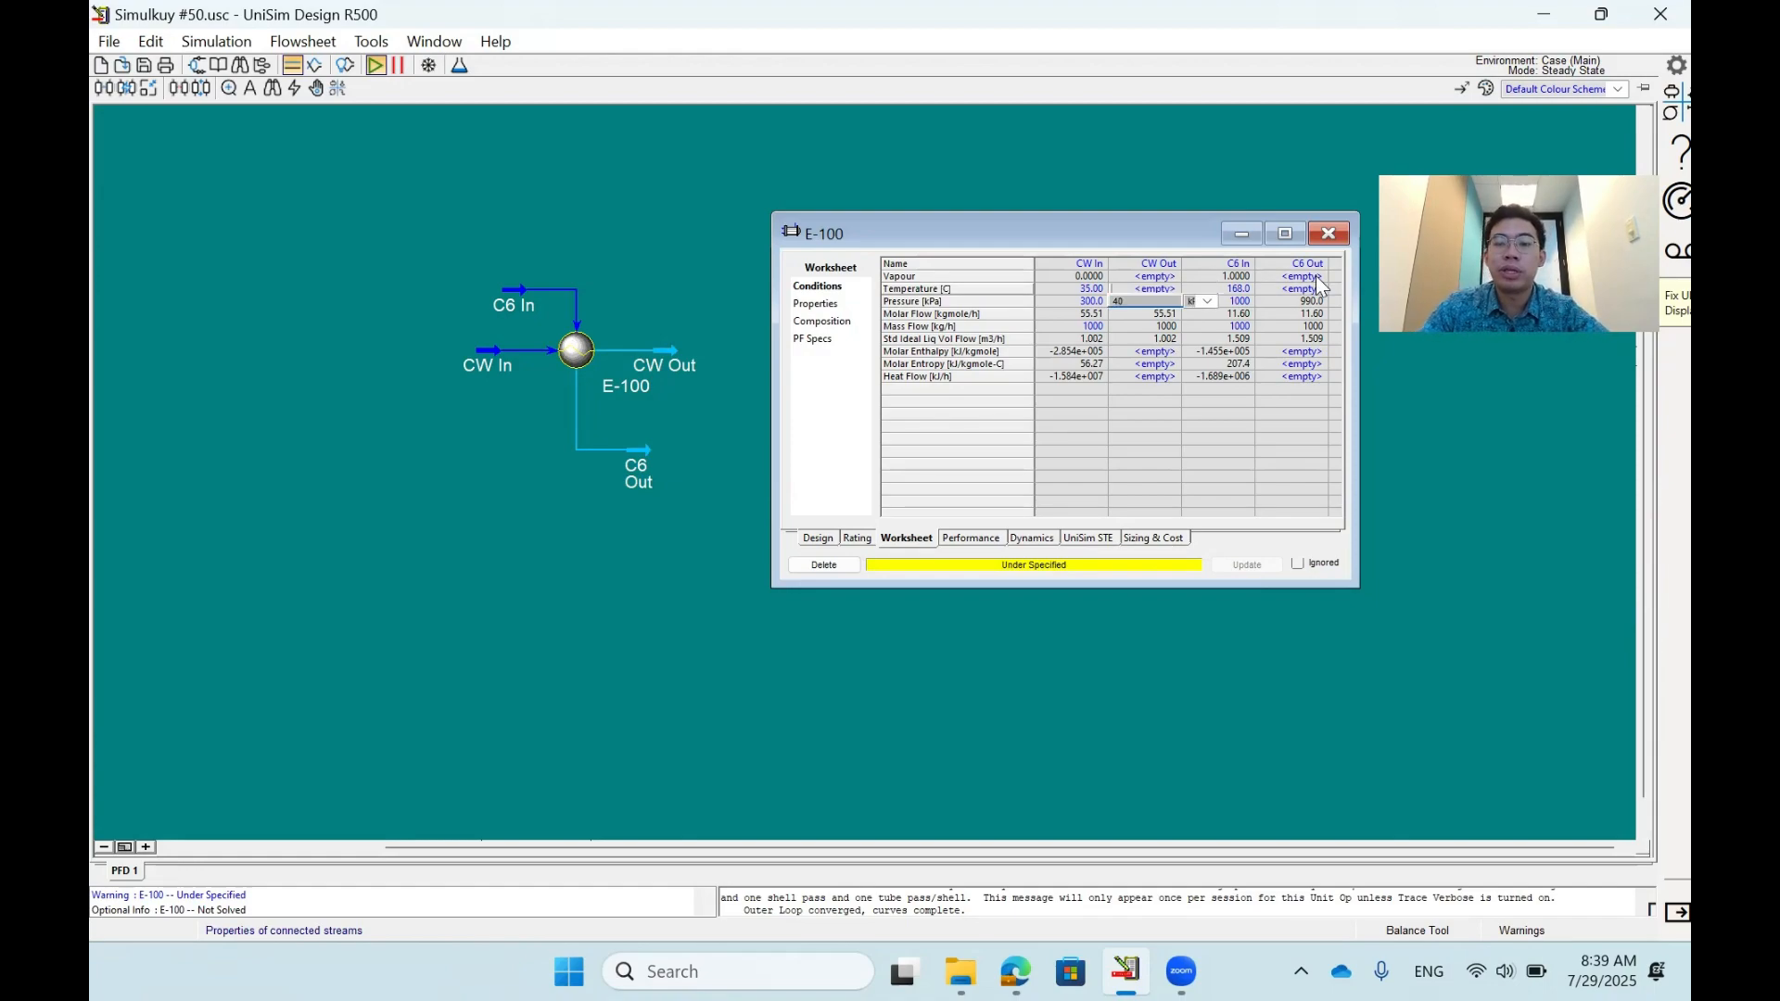
{"action": "left_click", "coordinate": [1320, 282]}
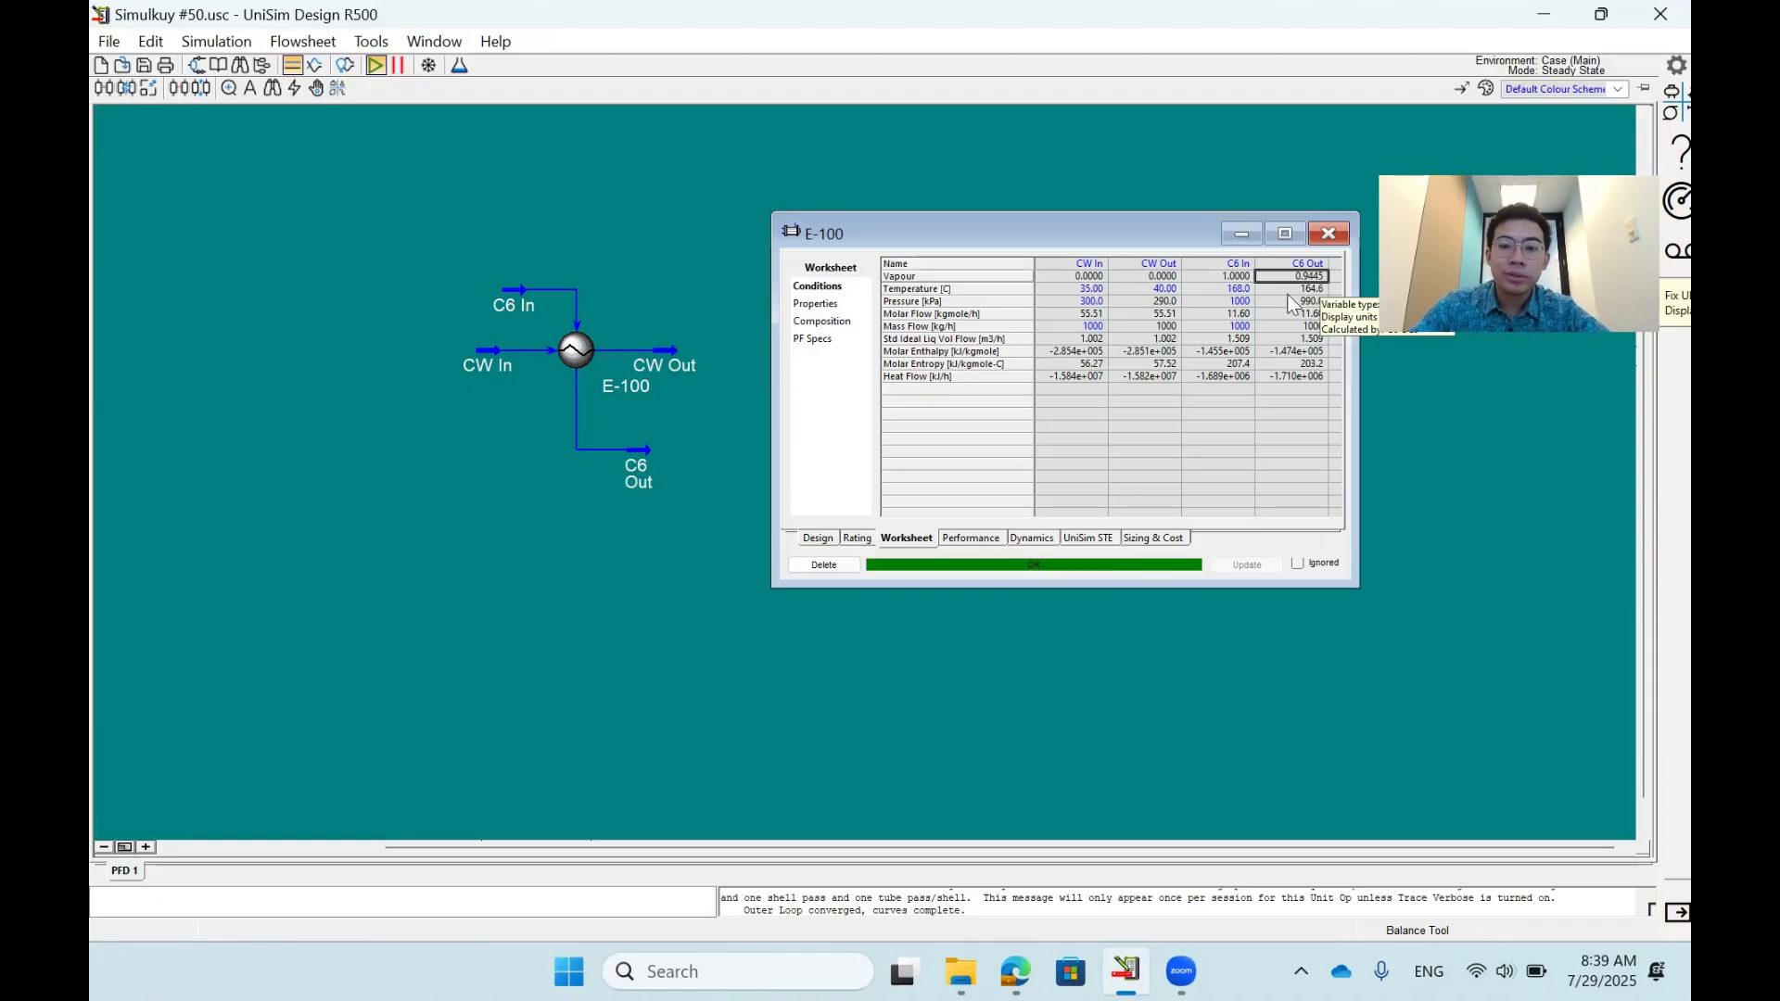
- Clear the CW Out temperature and the specified mass flow of CW In
{"action": "left_click", "coordinate": [1142, 290]}
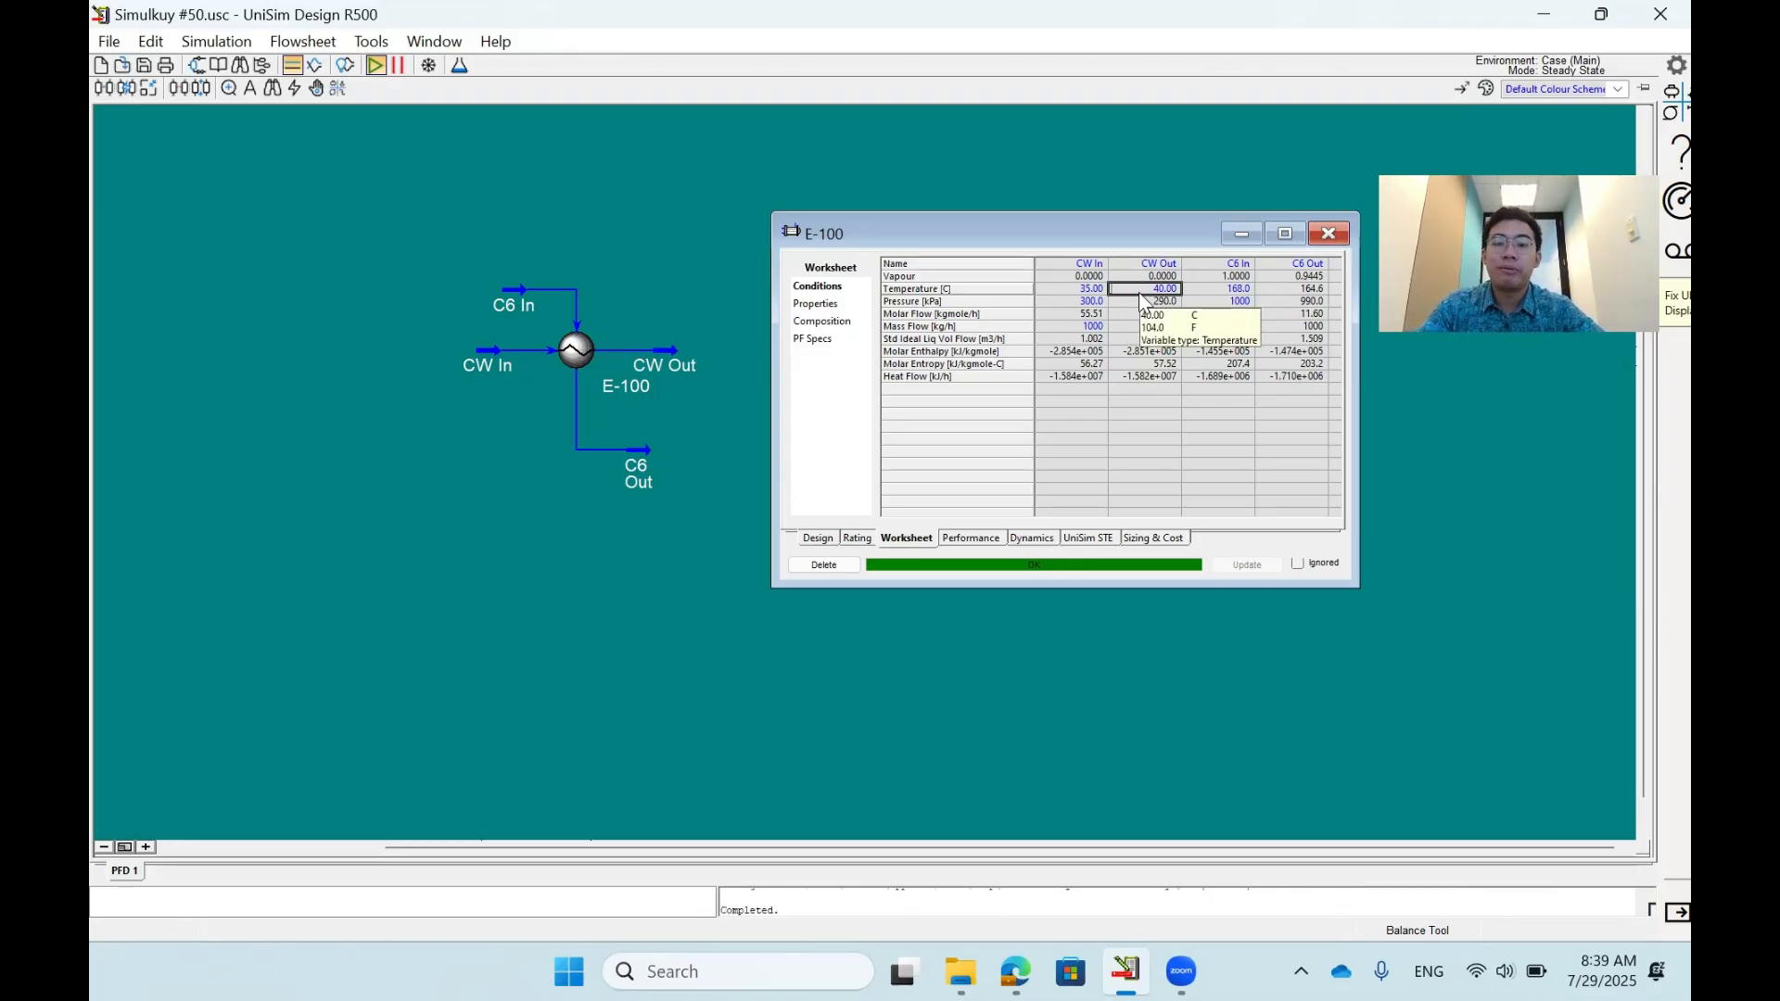
{"action": "key", "text": "Delete"}
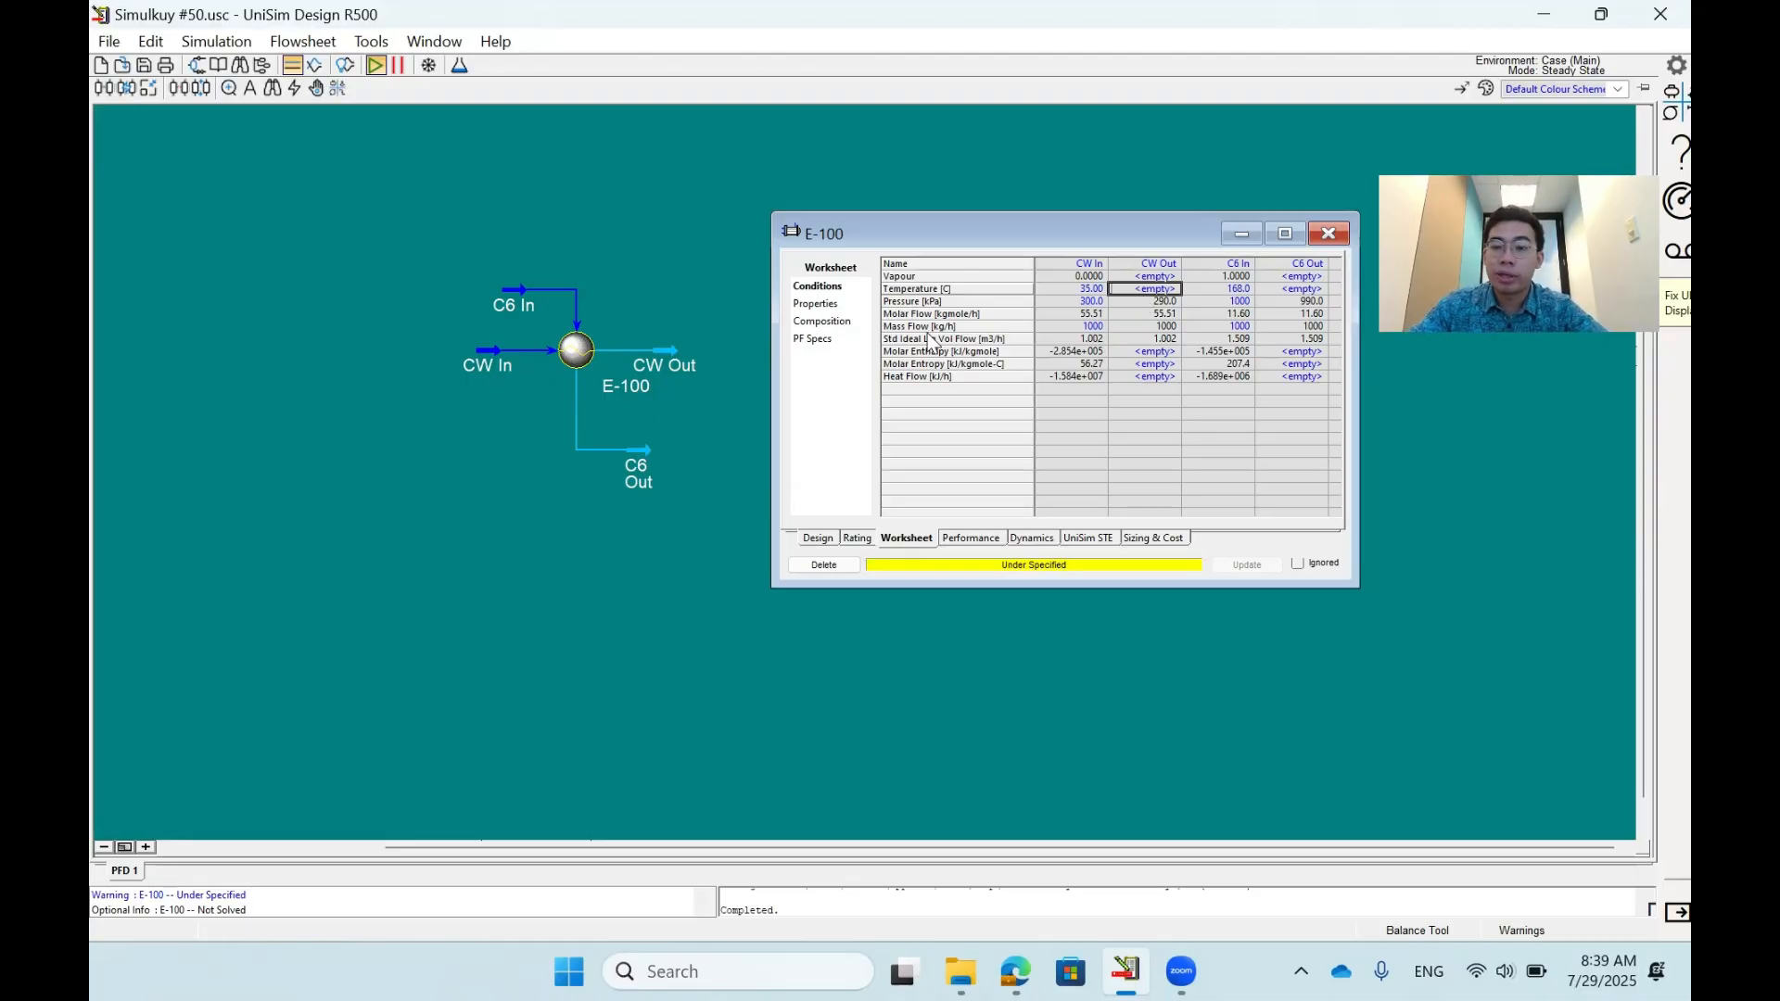
{"action": "left_click", "coordinate": [1095, 329]}
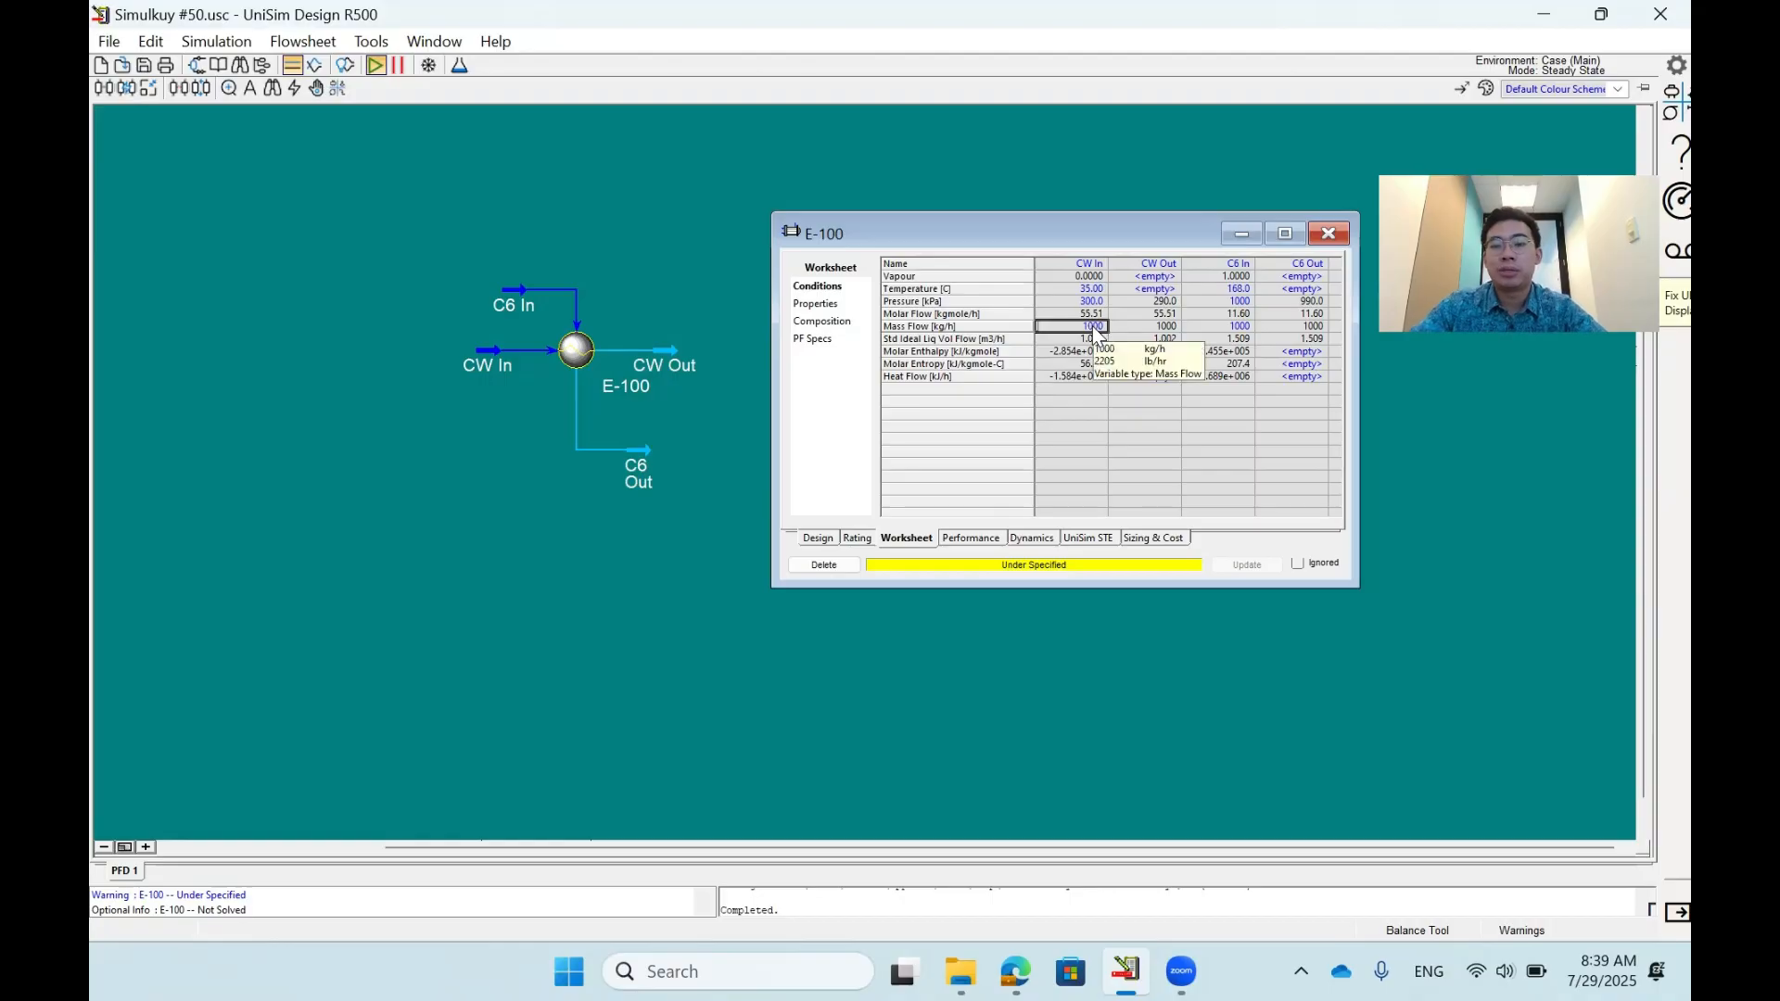
{"action": "key", "text": "Delete"}
{"action": "key", "text": "Right"}
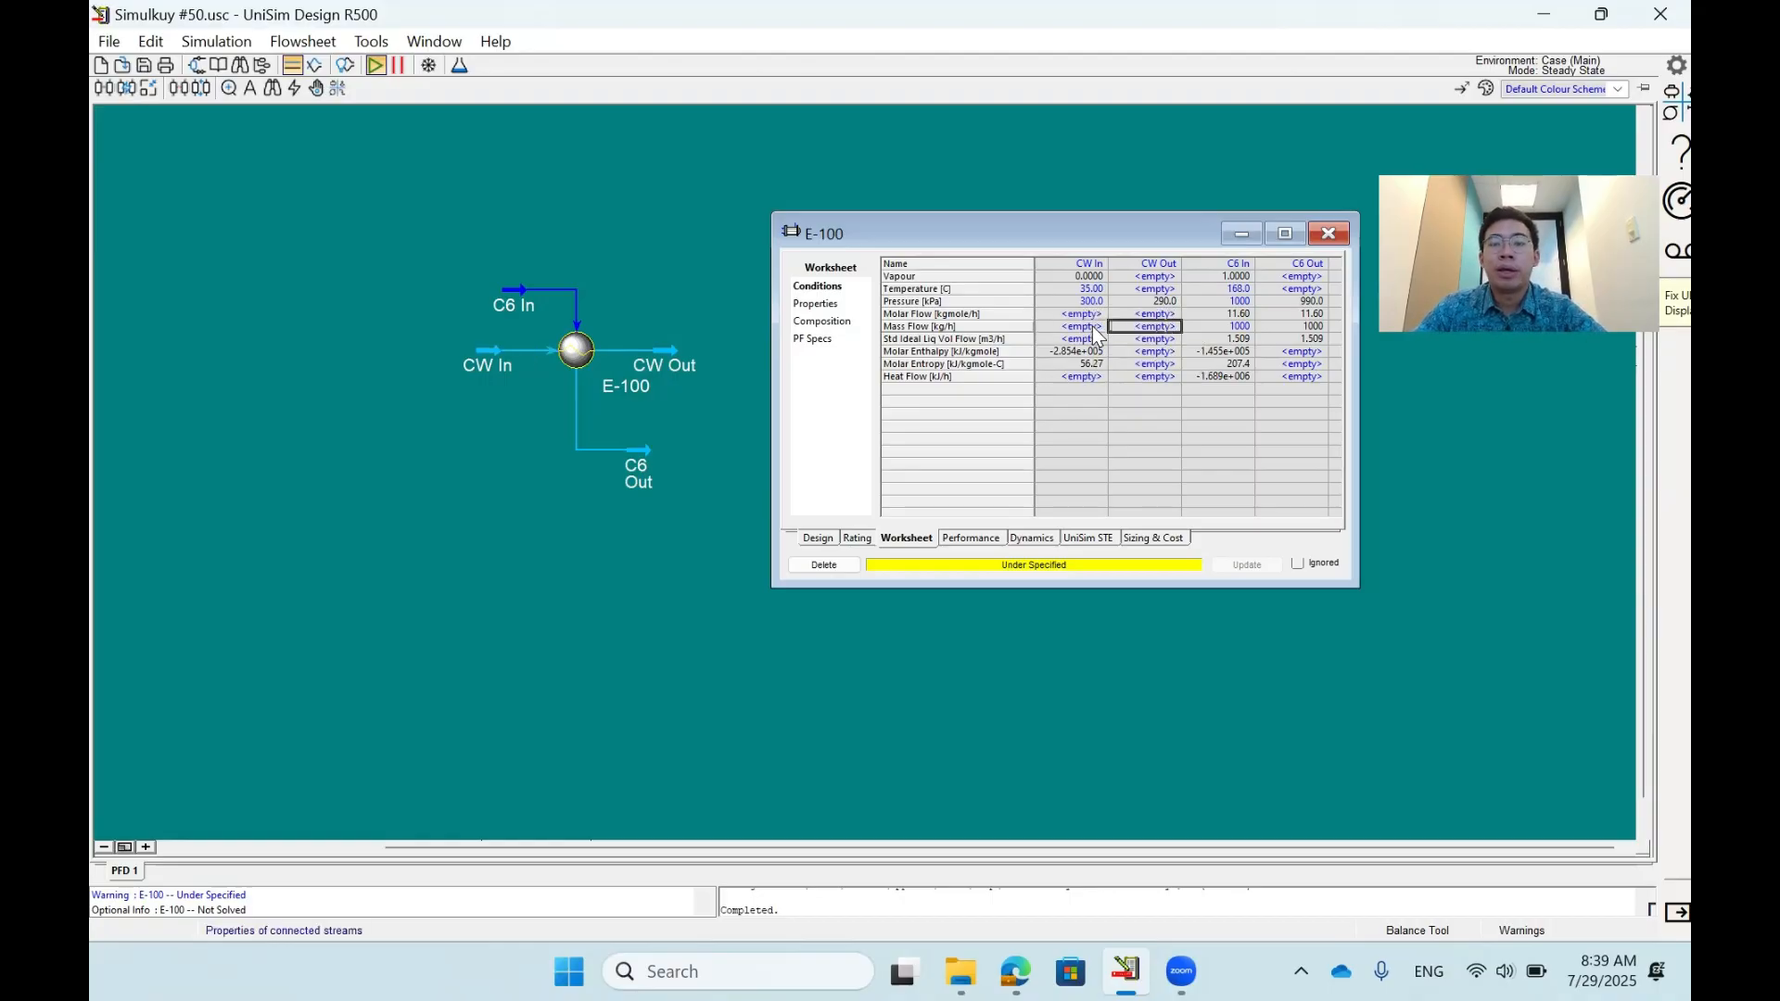
- Set the outlet temperatures to 40 °C for CW Out and 120 °C for C6 Out, and check the calculated CW In mass flow
{"action": "key", "text": "Up"}
{"action": "key", "text": "Up"}
{"action": "key", "text": "Up"}
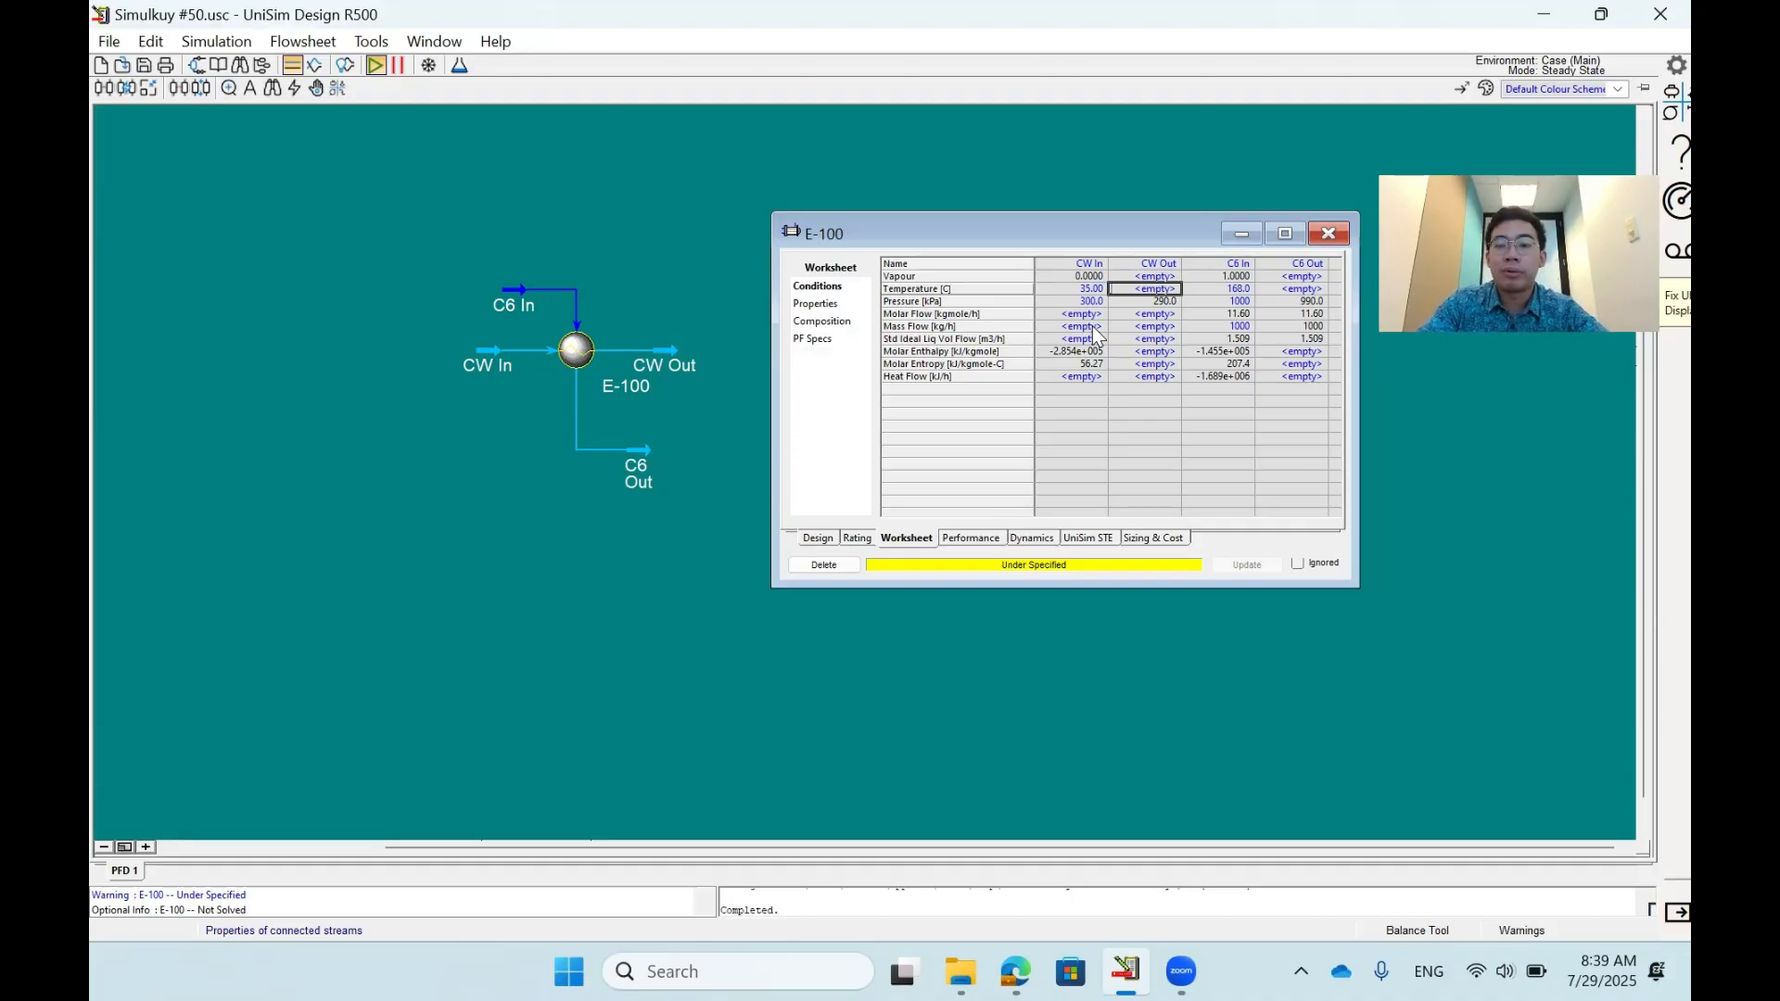
{"action": "type", "text": "40"}
{"action": "key", "text": "Return"}
{"action": "key", "text": "Right"}
{"action": "key", "text": "Right"}
{"action": "key", "text": "Up"}
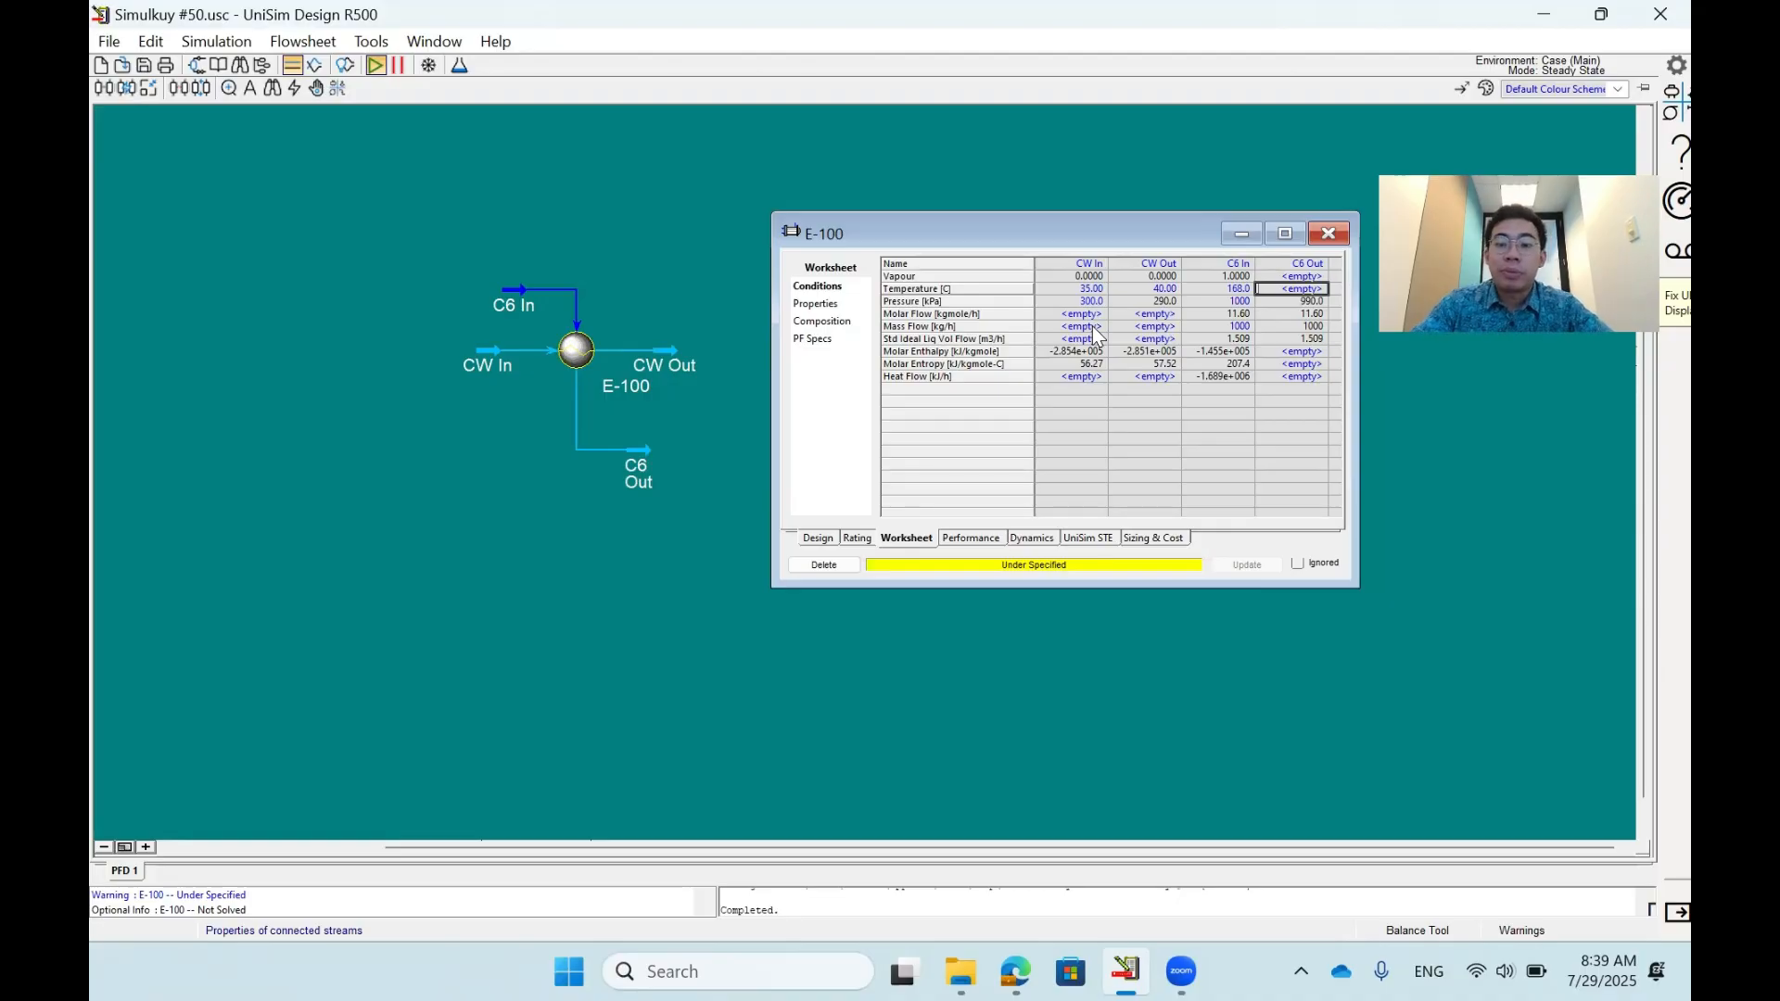
{"action": "type", "text": "120"}
{"action": "key", "text": "Return"}
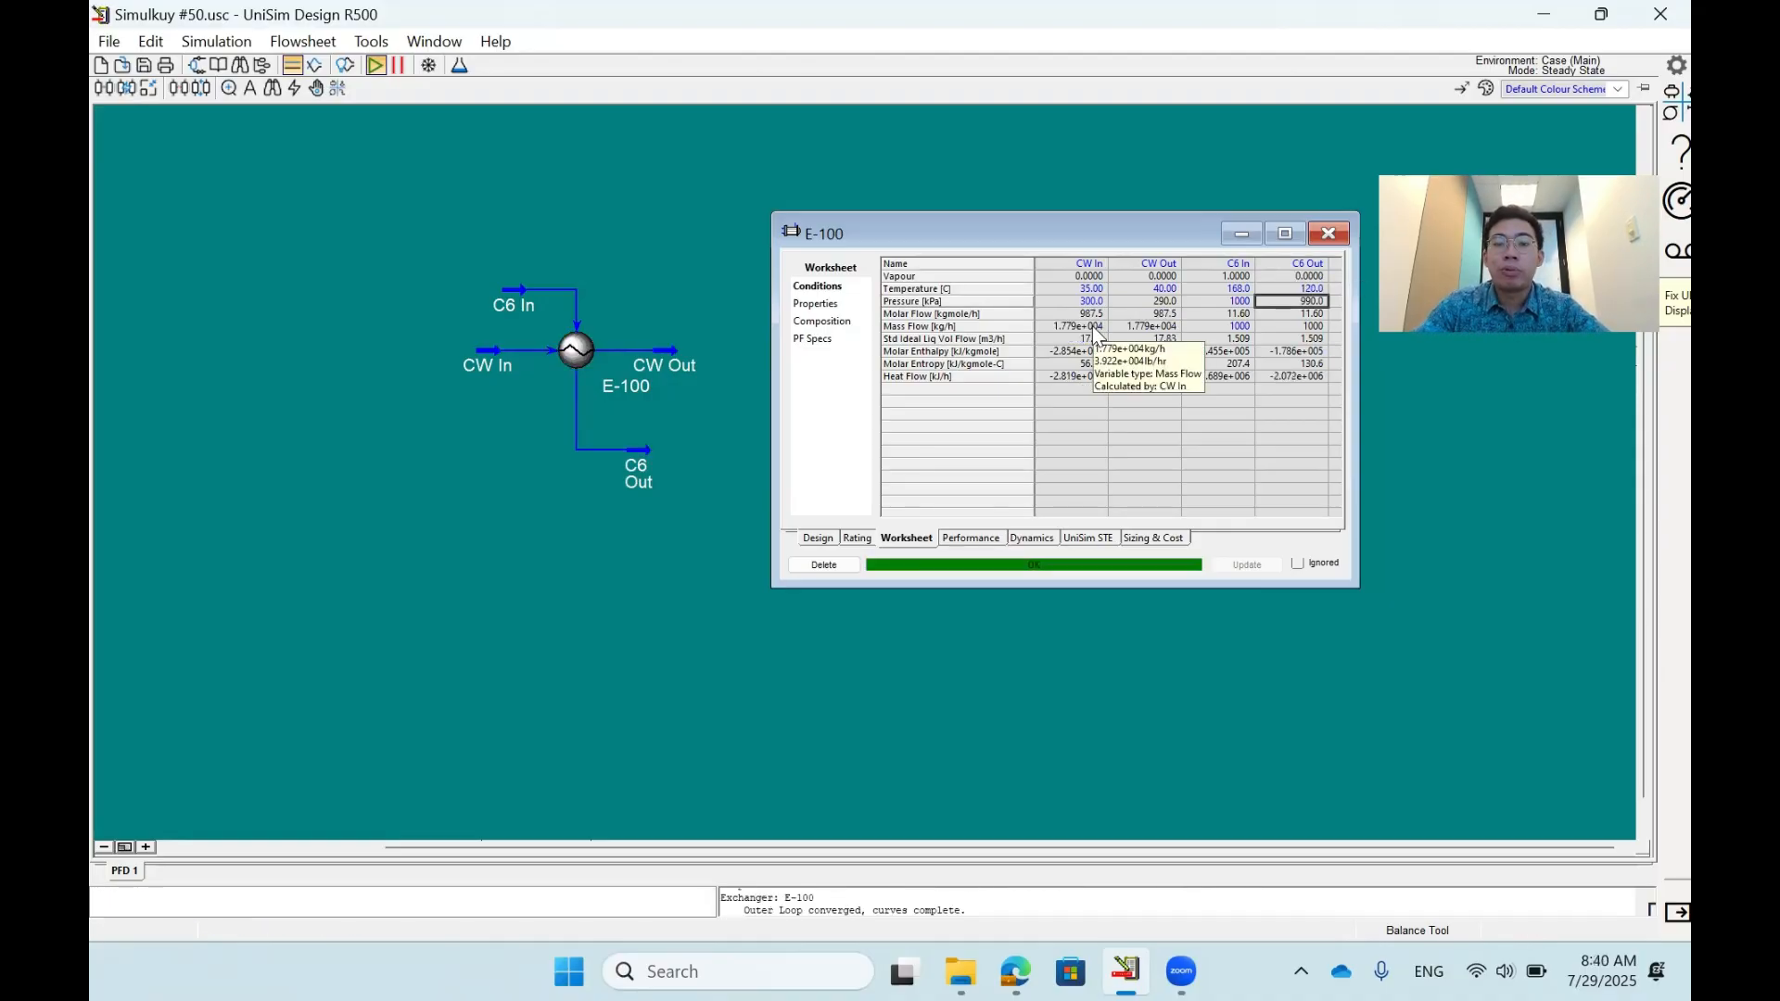
{"action": "left_click", "coordinate": [1093, 328]}
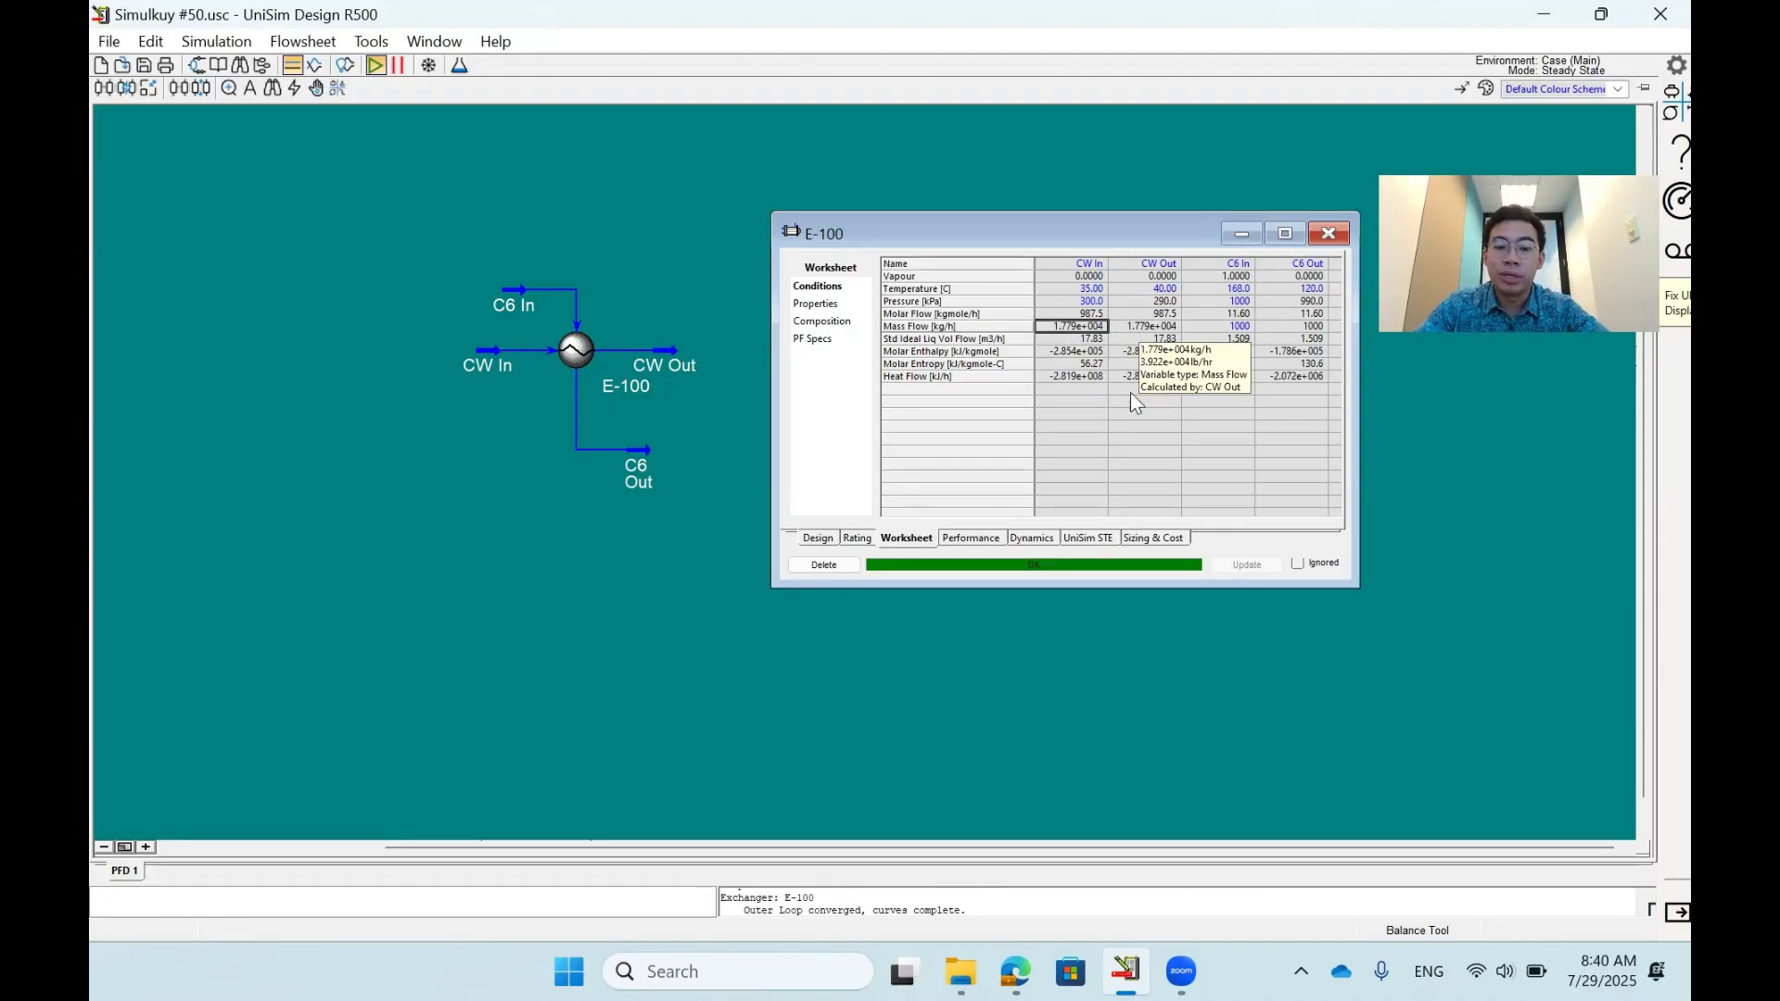
- Replace the C6 Out temperature specification with a vapour fraction of 0 and check the cooling water mass flow
{"action": "left_click", "coordinate": [1289, 291]}
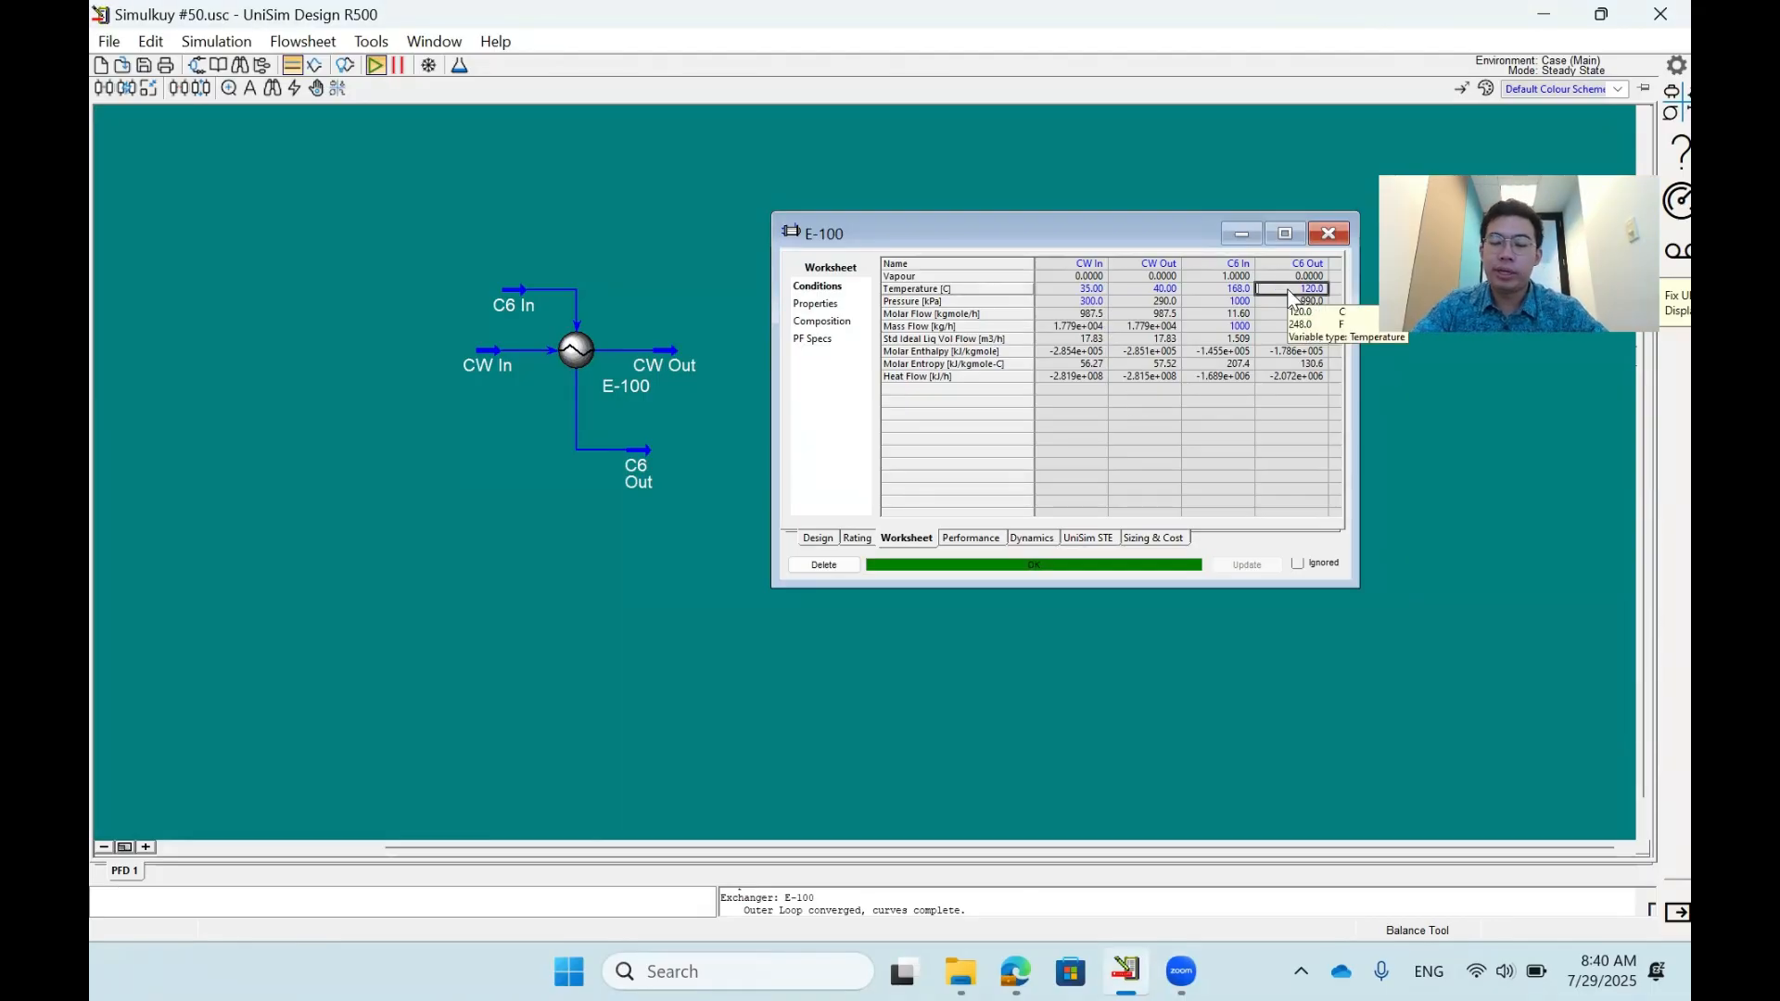
{"action": "key", "text": "Delete"}
{"action": "key", "text": "Up"}
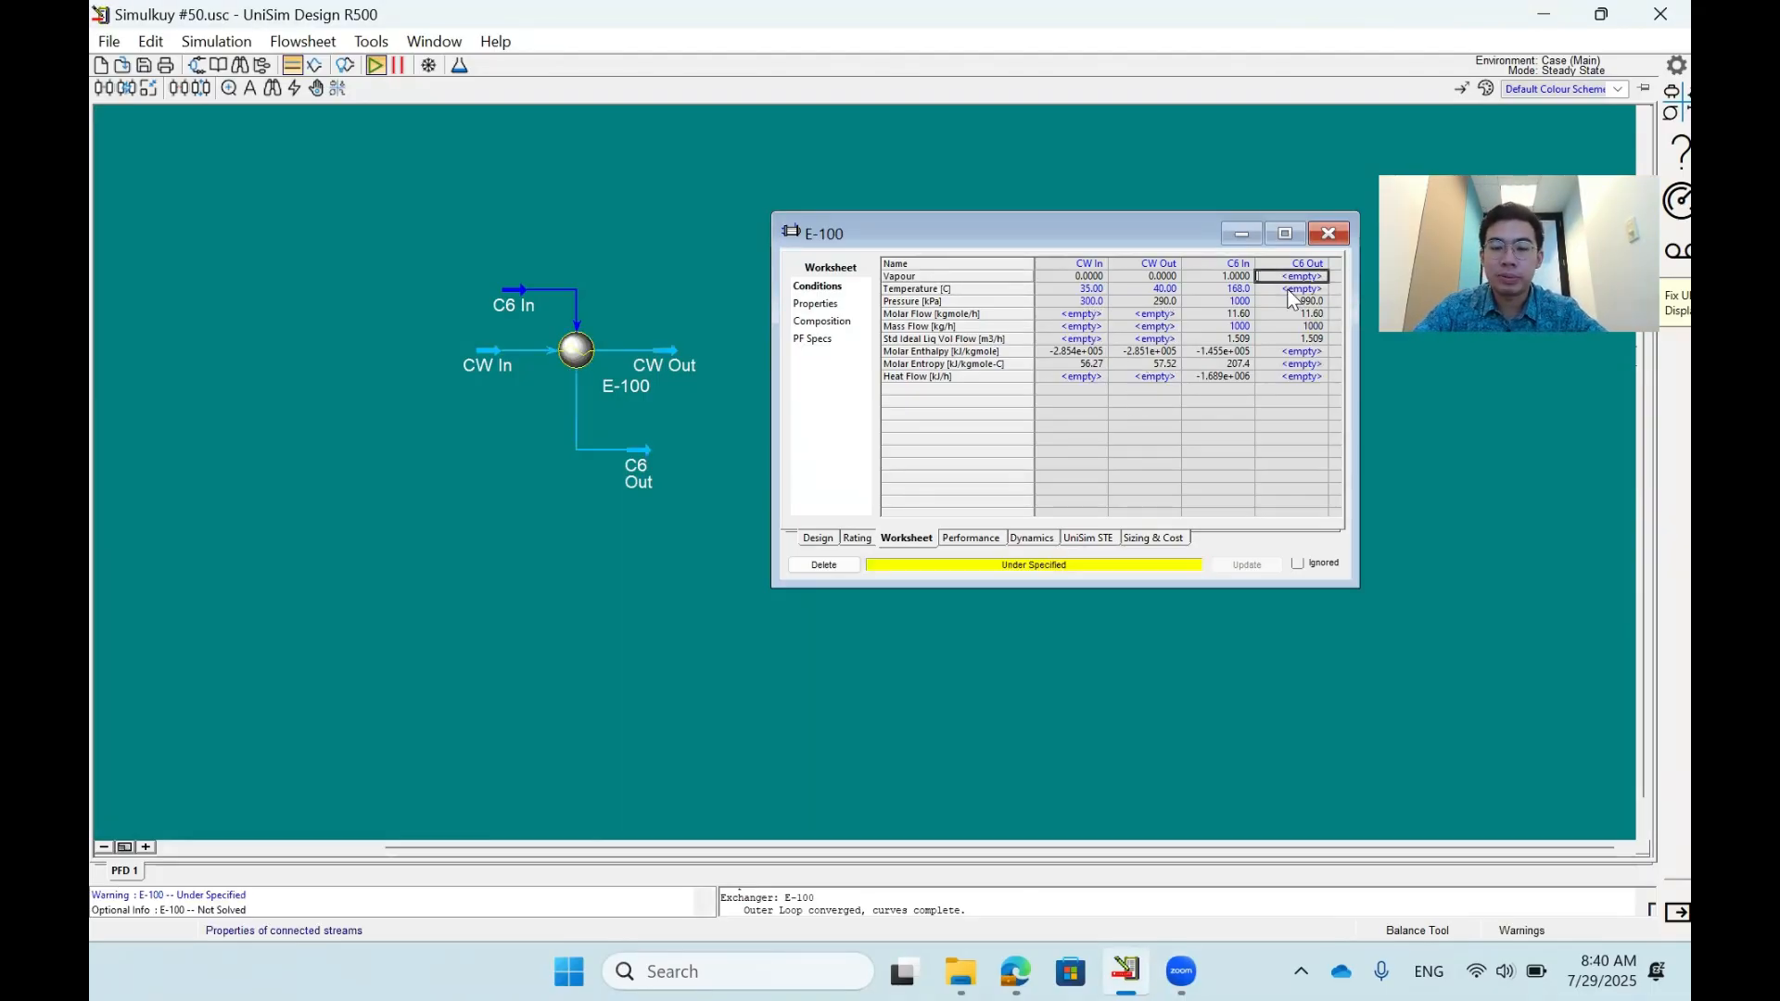
{"action": "type", "text": "0"}
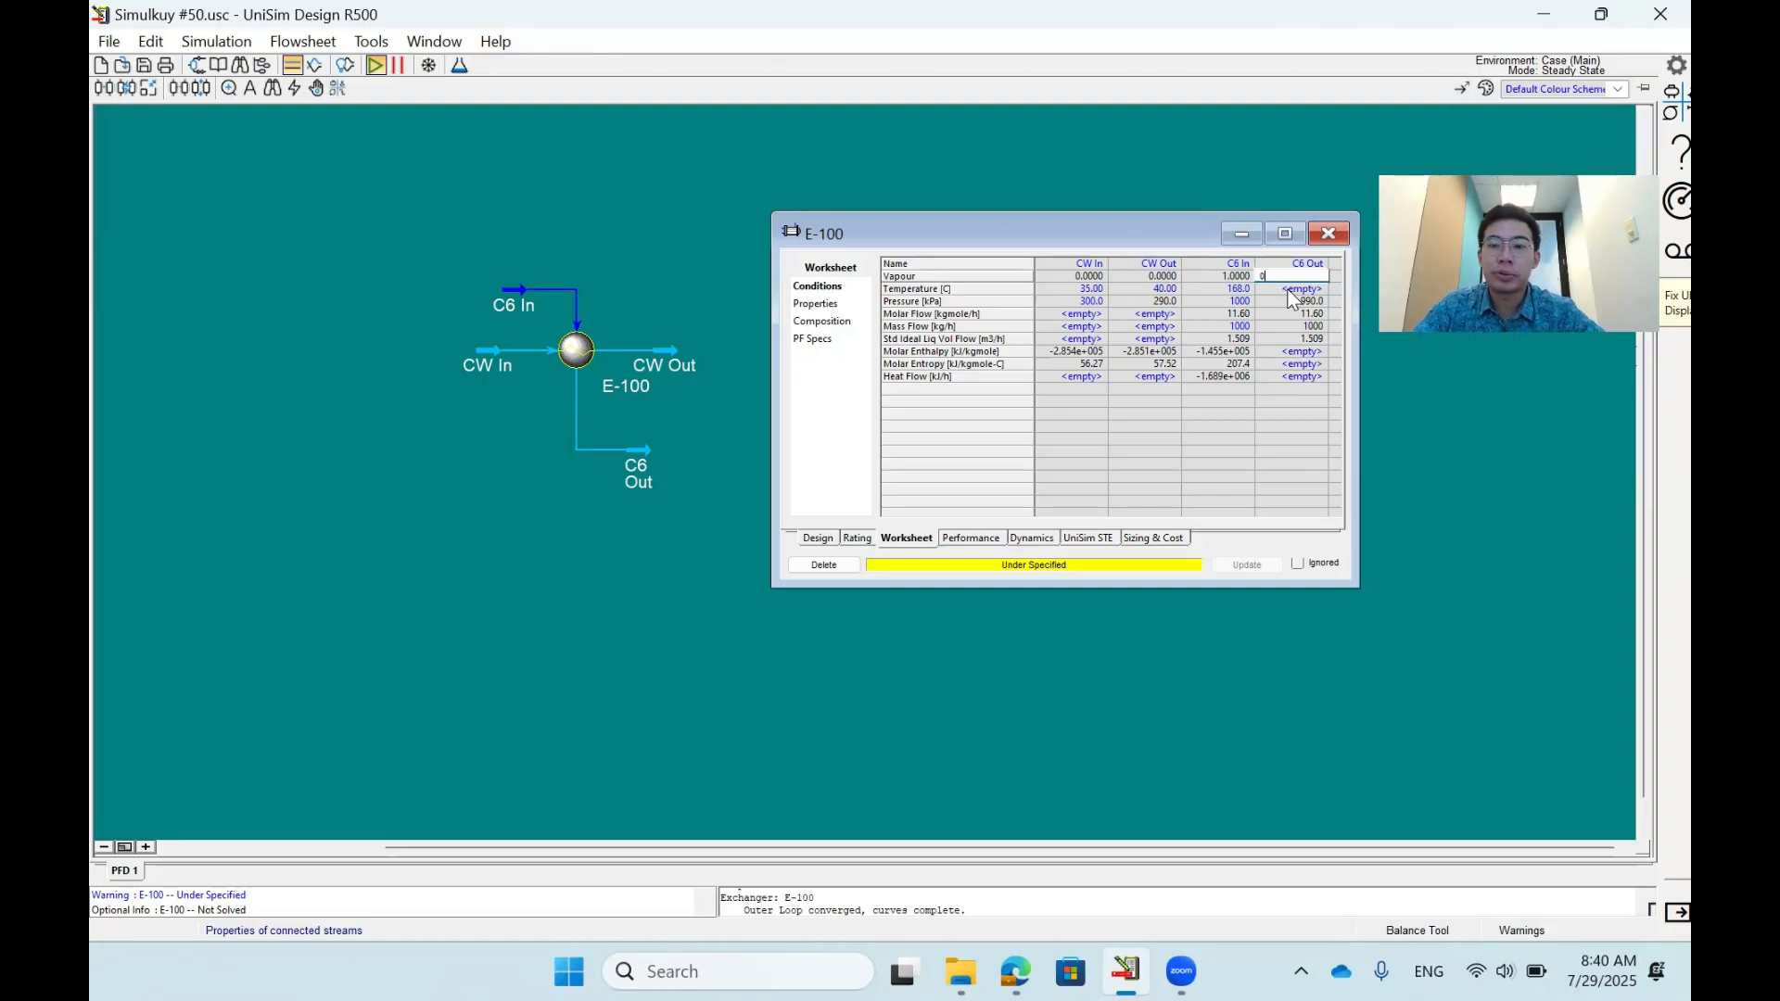
{"action": "key", "text": "Return"}
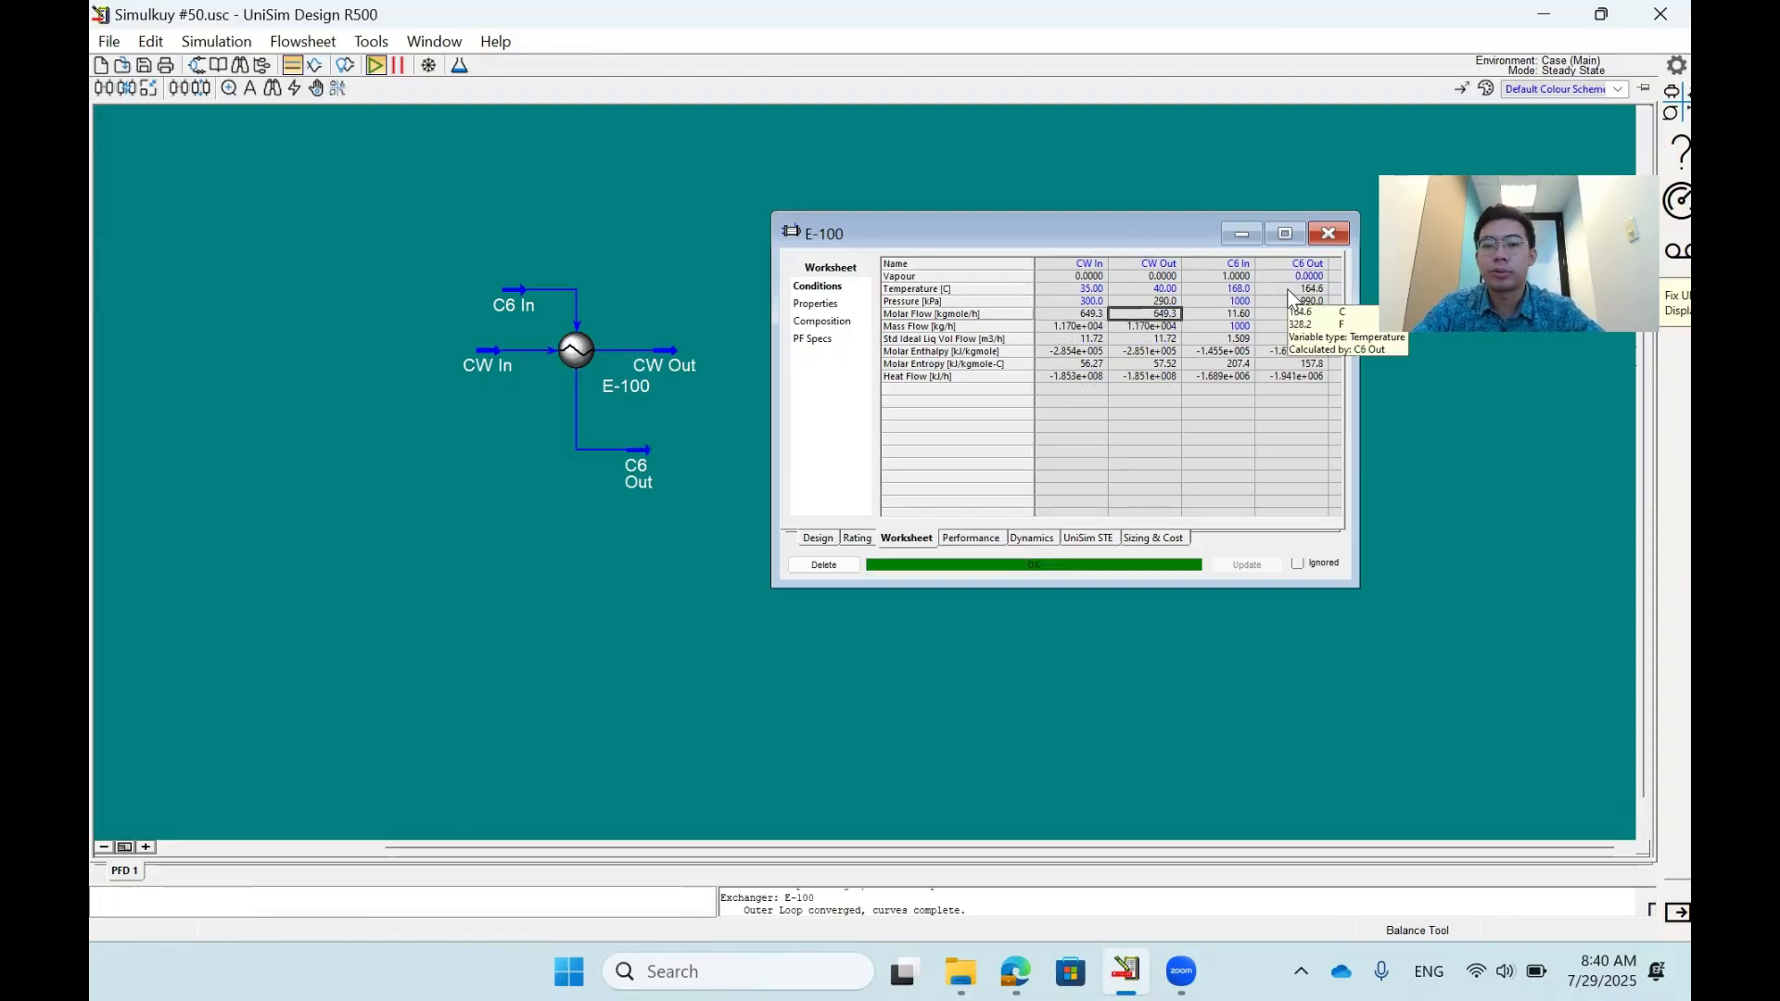
{"action": "key", "text": "Left"}
{"action": "key", "text": "Down"}
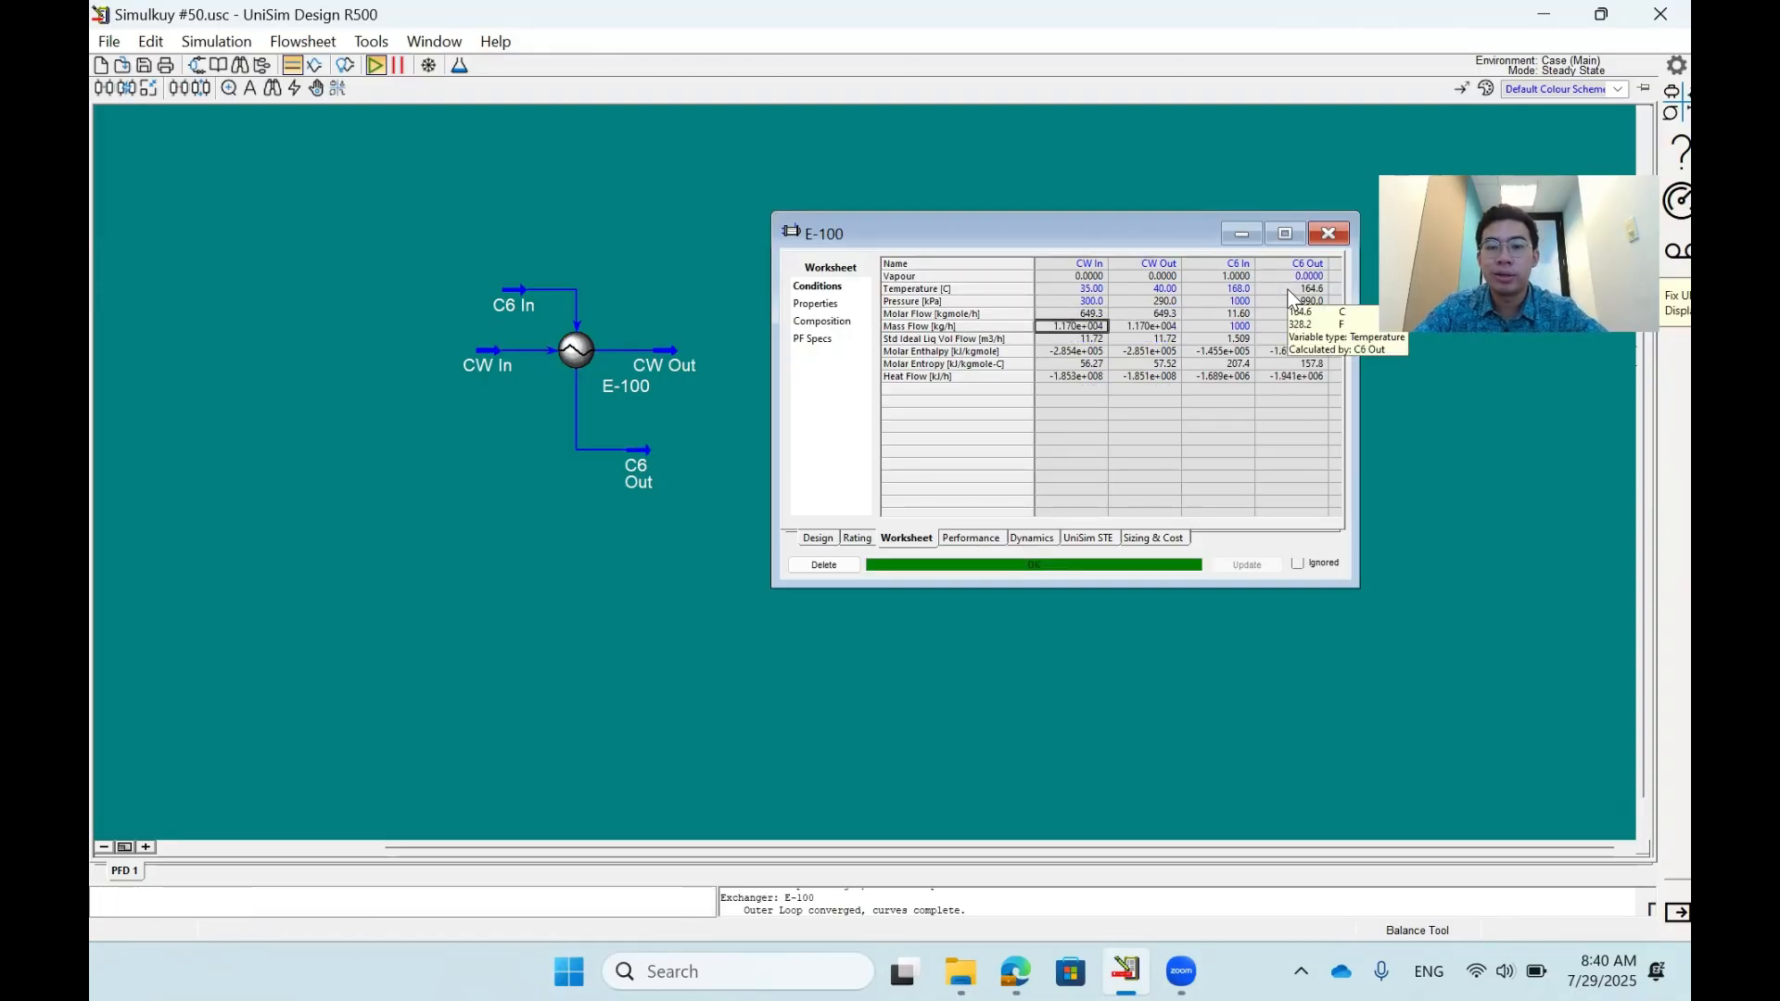
{"action": "key", "text": "Right"}
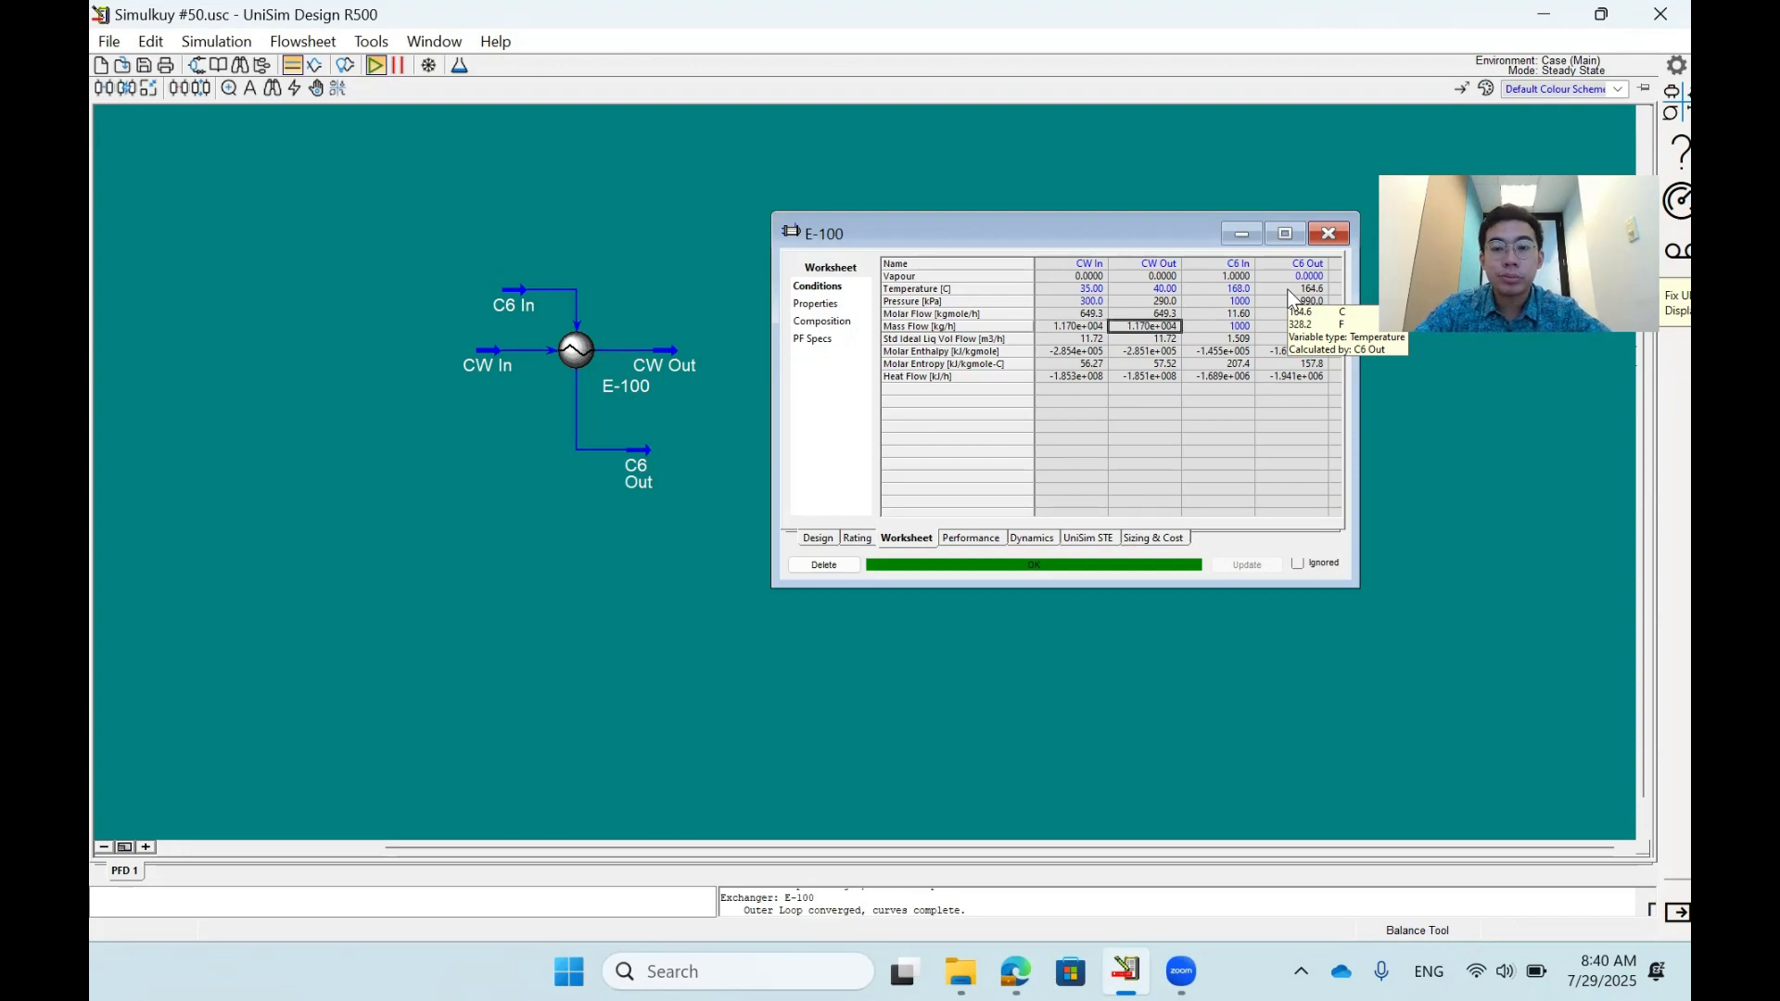
- Clear the CW Out temperature and the C6 Out vapour fraction specifications
{"action": "key", "text": "Up"}
{"action": "key", "text": "Right"}
{"action": "key", "text": "Up"}
{"action": "key", "text": "Up"}
{"action": "key", "text": "Right"}
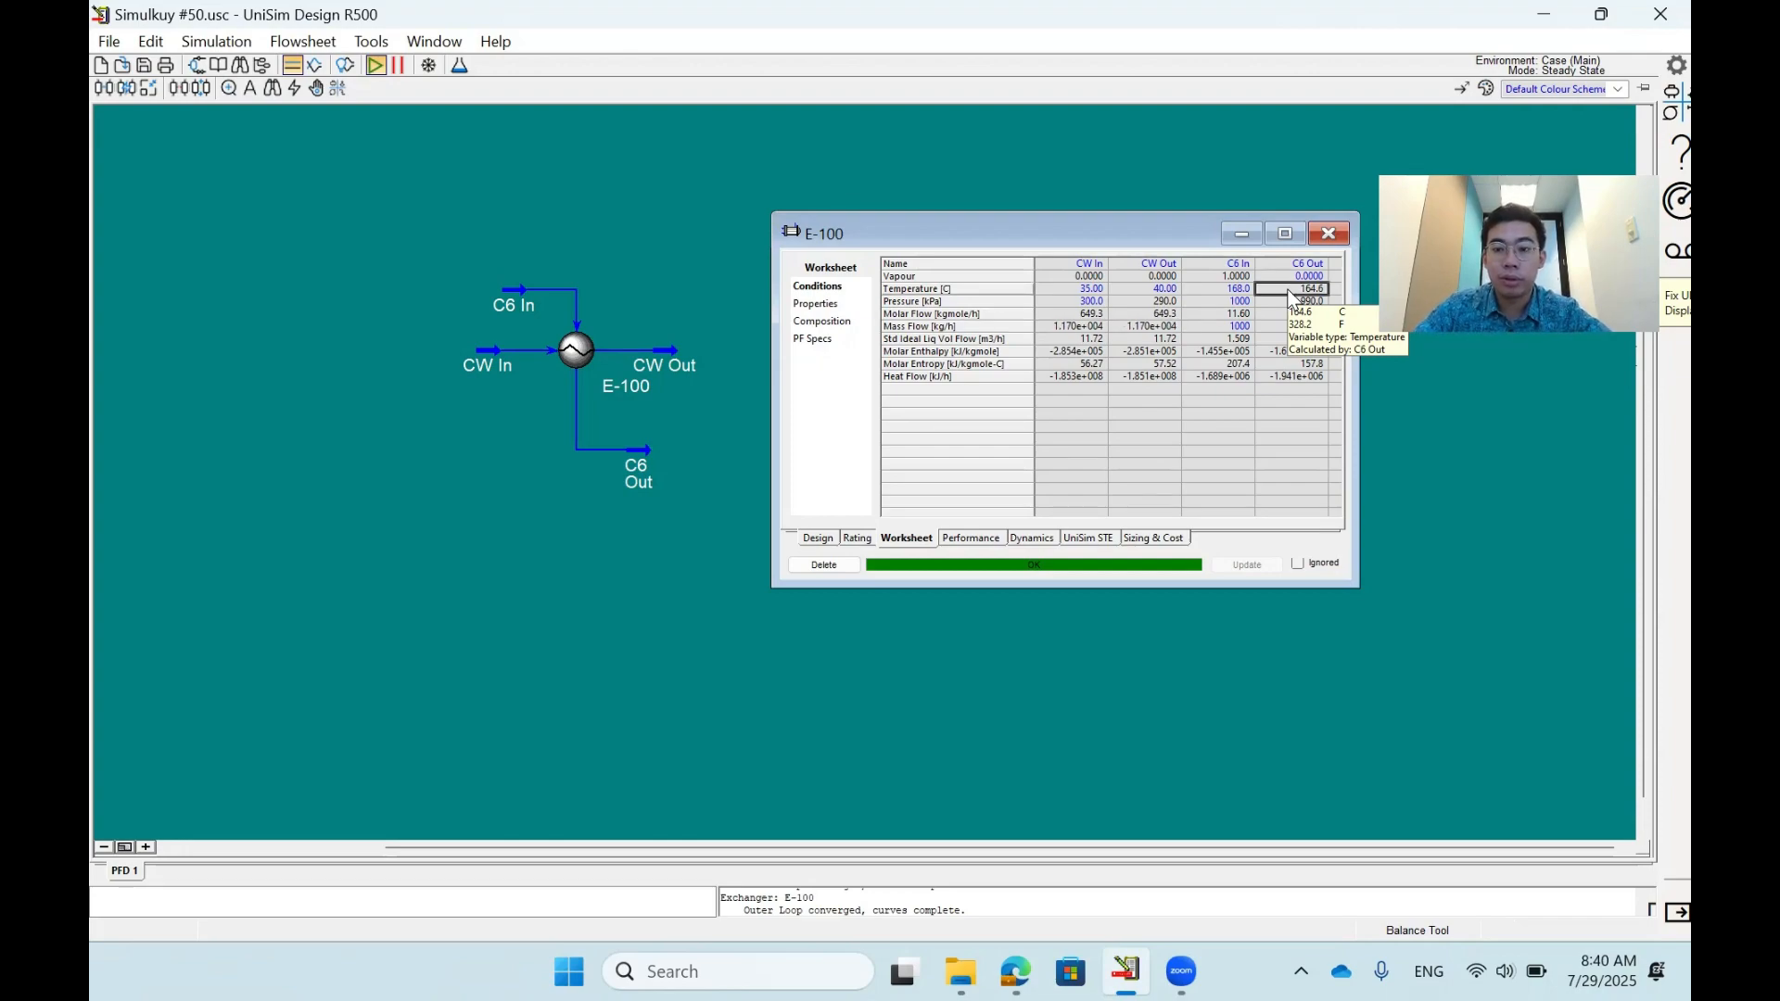
{"action": "key", "text": "Left"}
{"action": "key", "text": "Left"}
{"action": "key", "text": "Delete"}
{"action": "key", "text": "Right"}
{"action": "key", "text": "Right"}
{"action": "key", "text": "Up"}
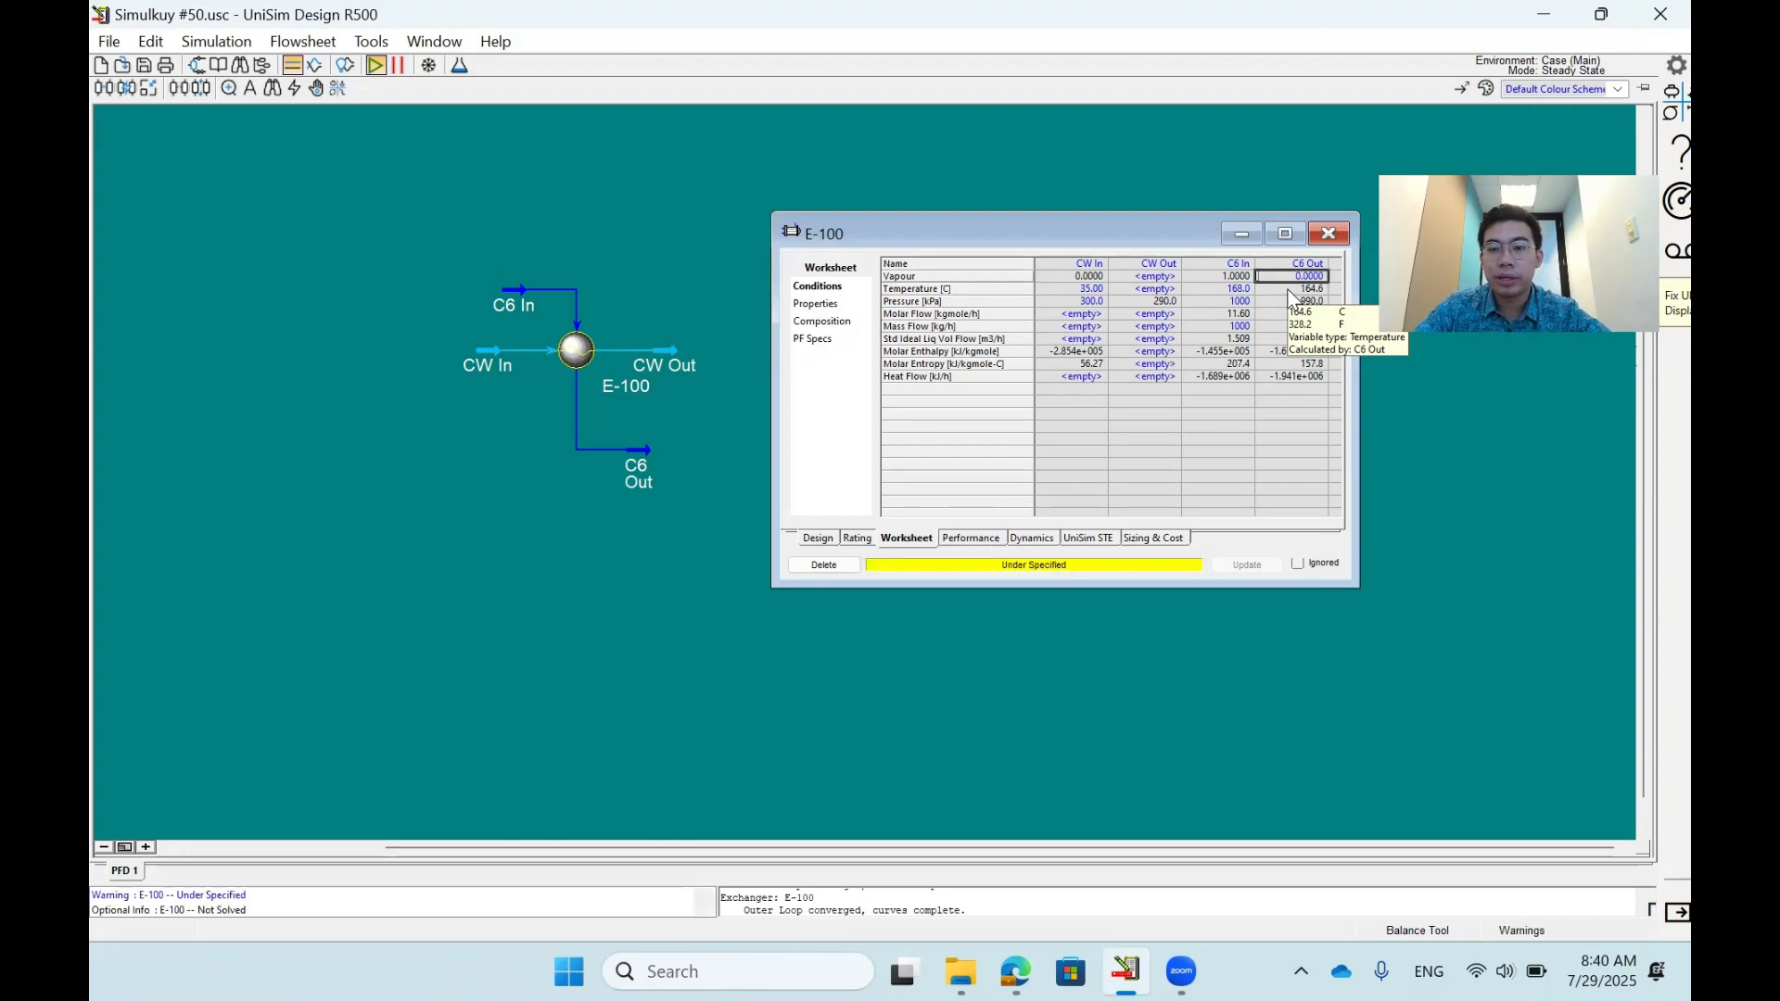
- Specify a CW In mass flow of 1000 kg/h
{"action": "key", "text": "Left"}
{"action": "key", "text": "Left"}
{"action": "key", "text": "Left"}
{"action": "key", "text": "Down"}
{"action": "key", "text": "Down"}
{"action": "key", "text": "Down"}
{"action": "key", "text": "Down"}
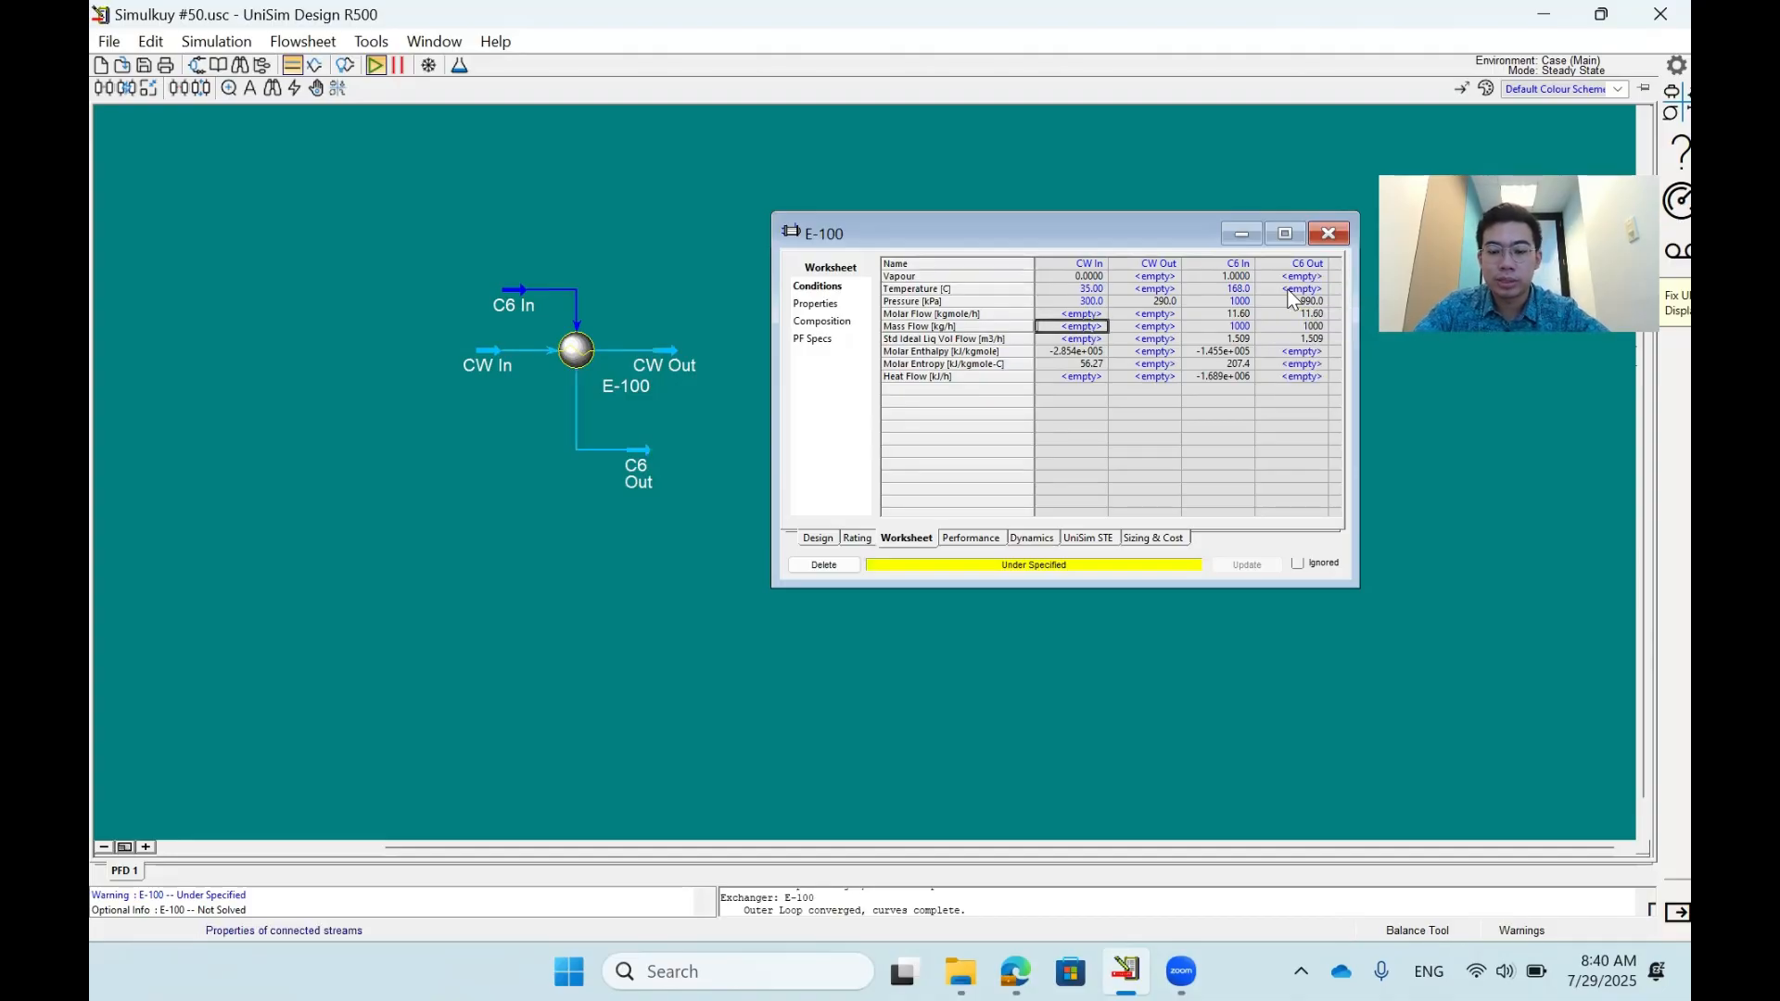
{"action": "type", "text": "1000"}
{"action": "key", "text": "Return"}
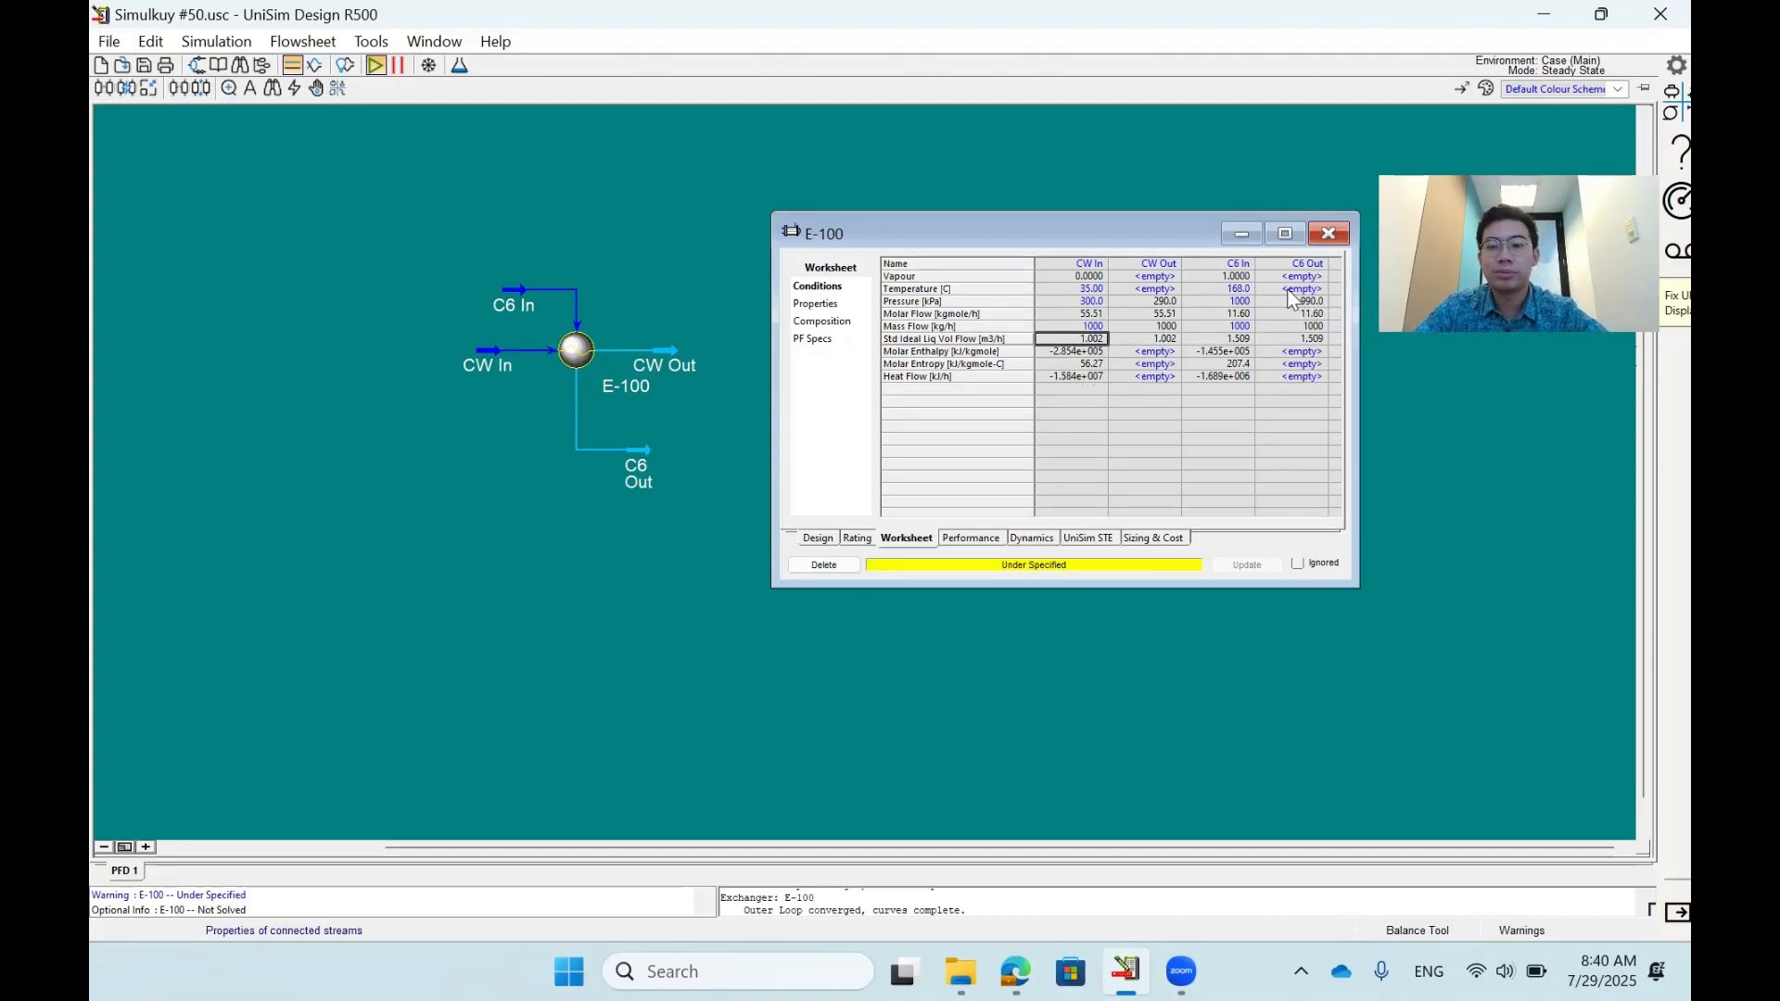
- Check the exchanger's degrees of freedom and unknown variables, and specify a CW Out temperature of 40 °C
{"action": "key", "text": "Right"}
{"action": "key", "text": "Right"}
{"action": "key", "text": "Right"}
{"action": "key", "text": "Up"}
{"action": "key", "text": "Up"}
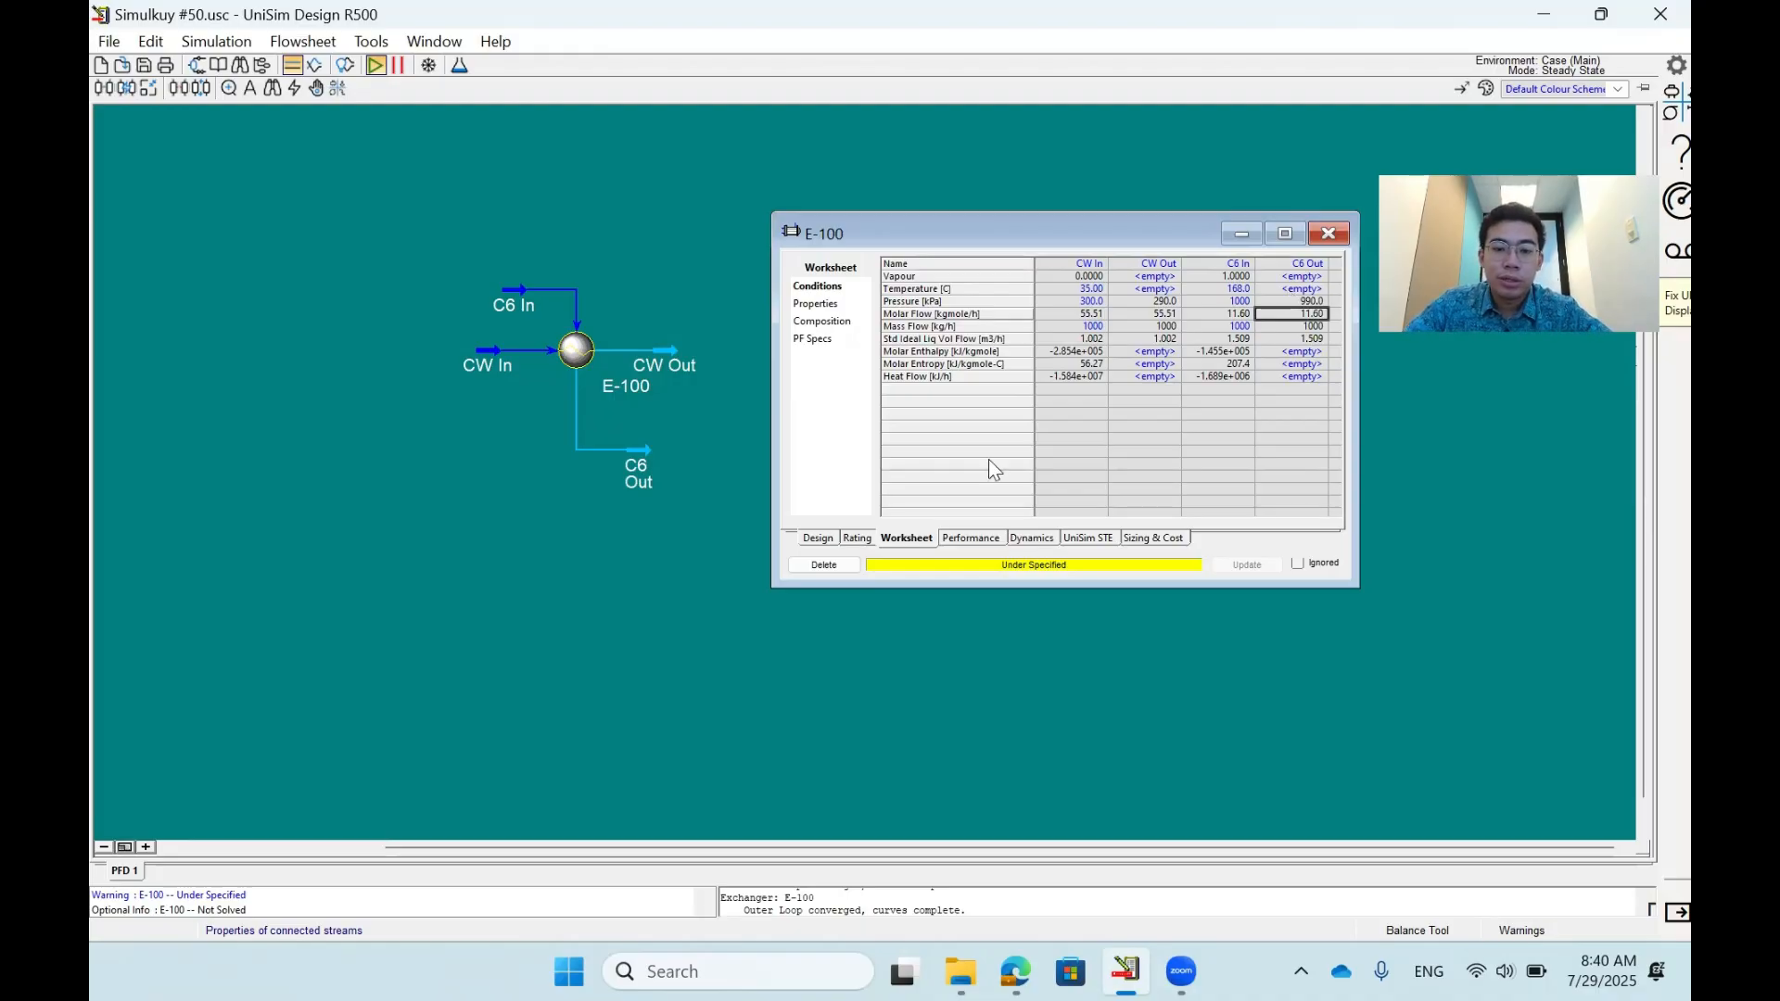
{"action": "left_click", "coordinate": [823, 538]}
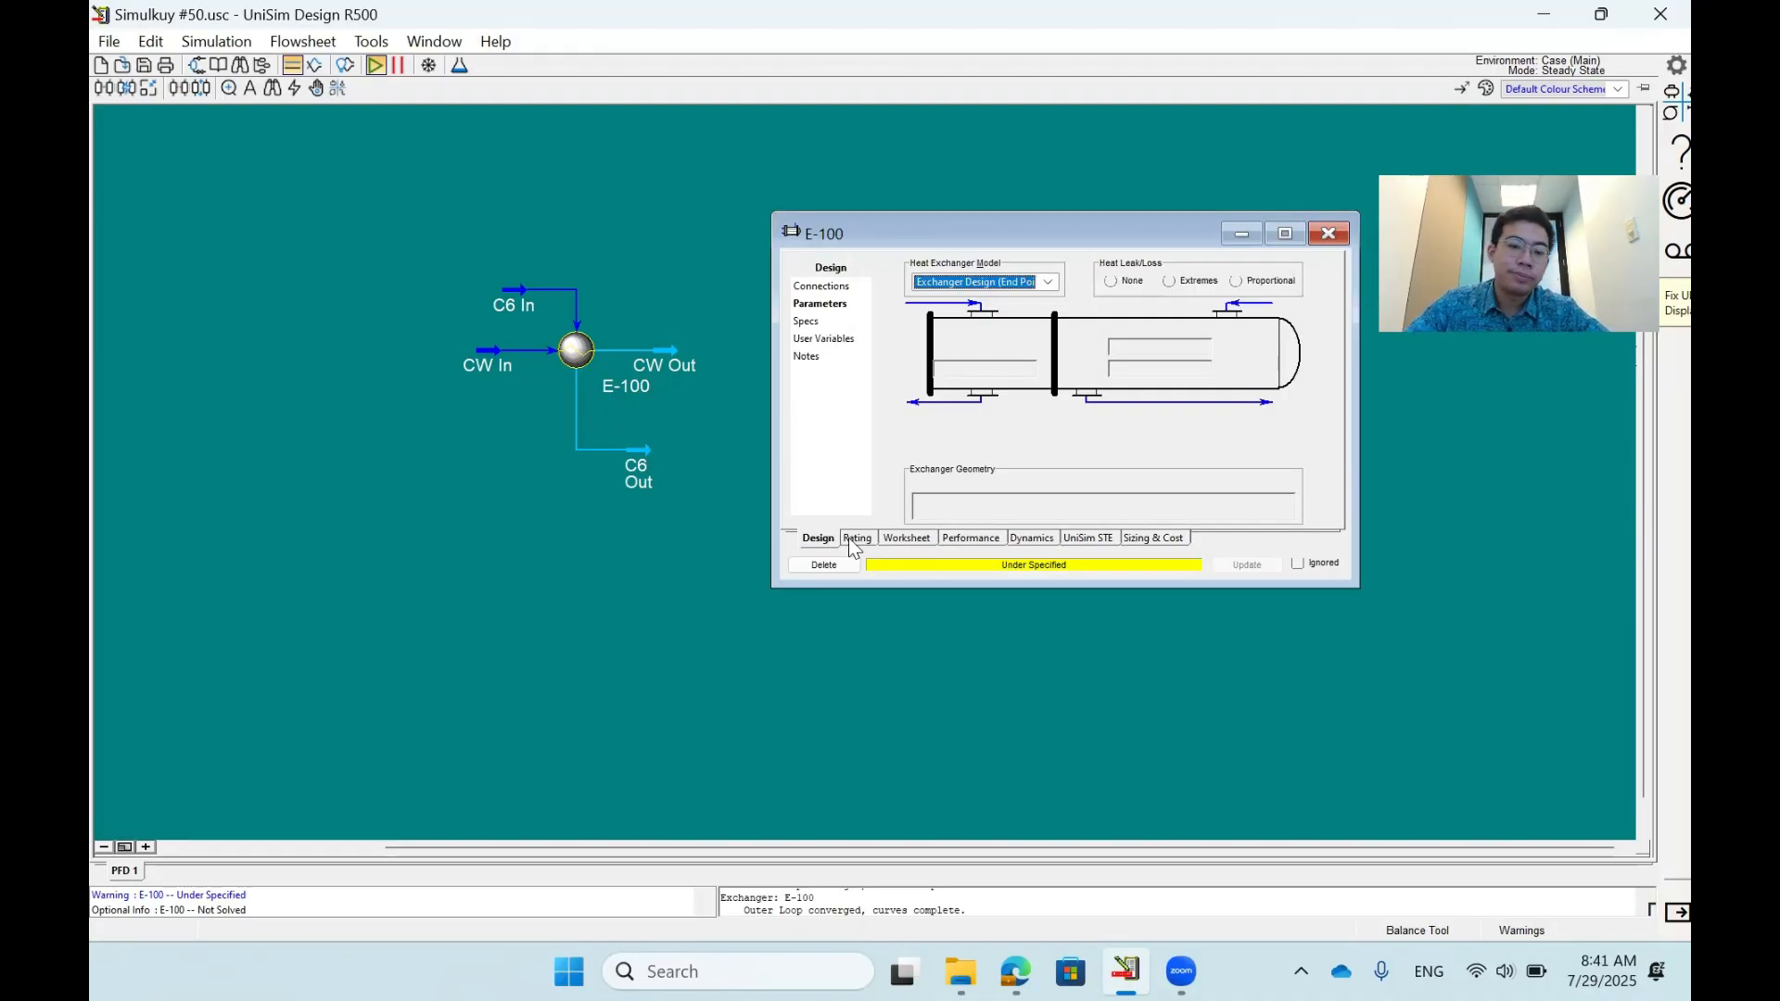
{"action": "left_click", "coordinate": [807, 321]}
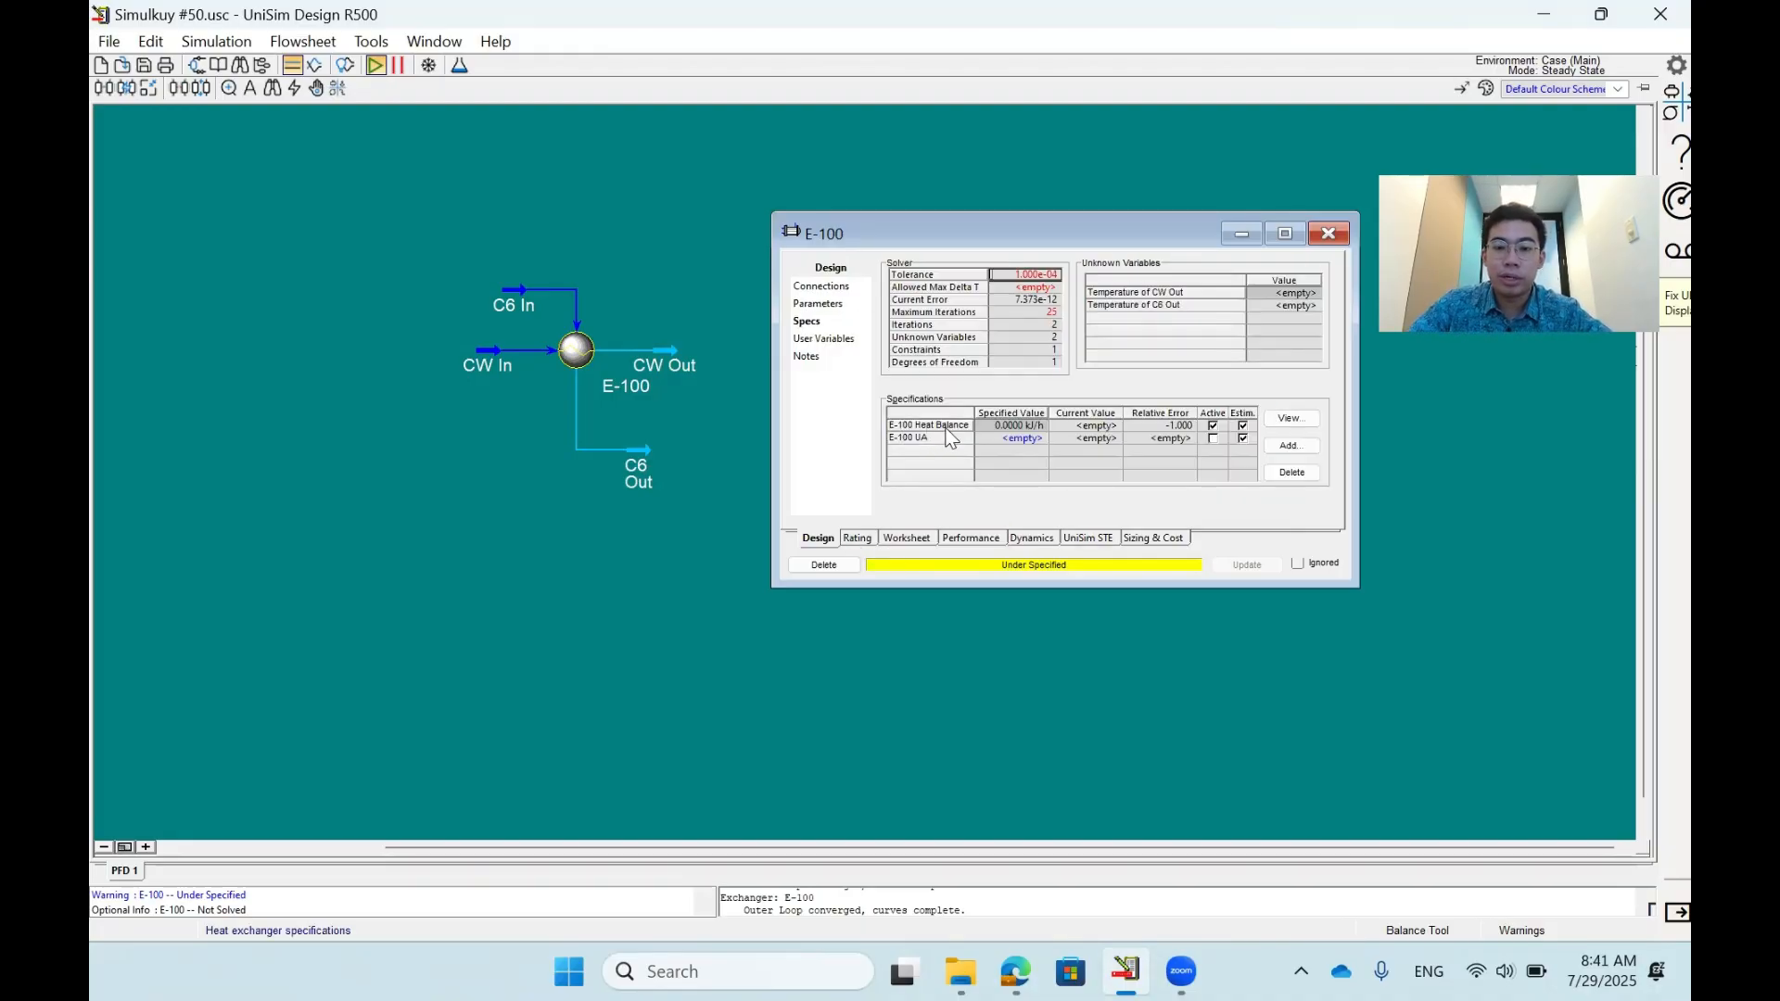
{"action": "left_click", "coordinate": [918, 539]}
{"action": "left_click", "coordinate": [1150, 290]}
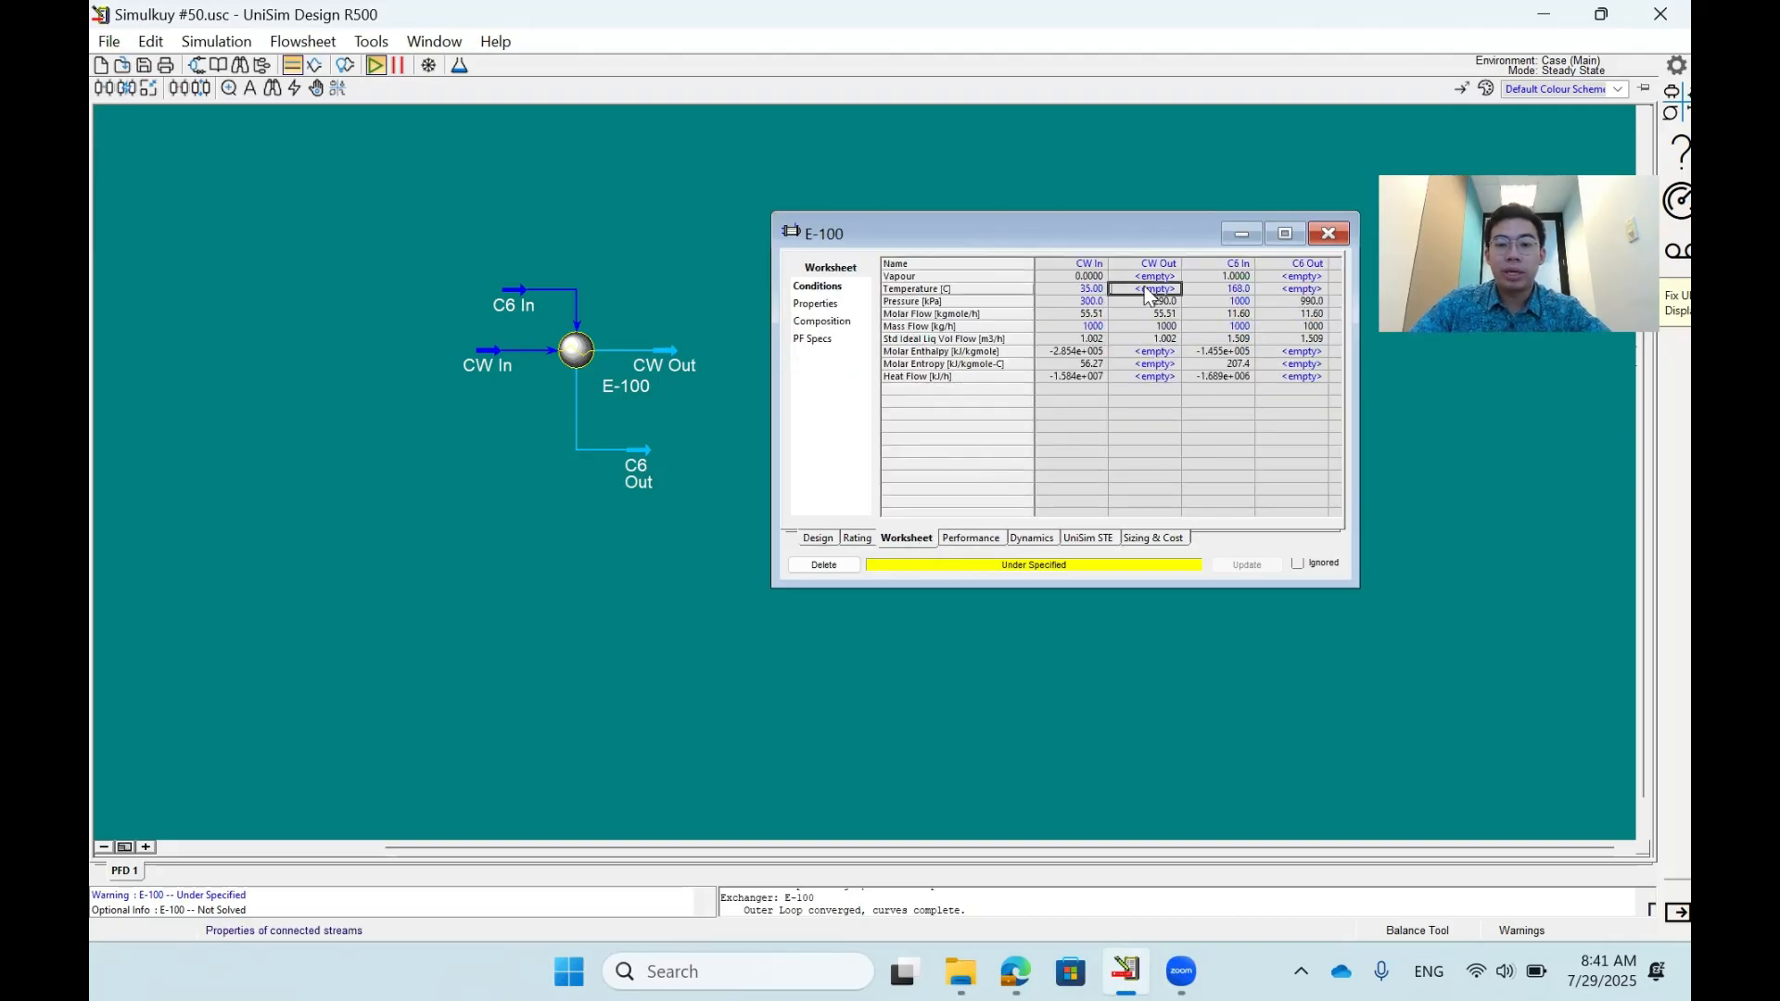
{"action": "type", "text": "40"}
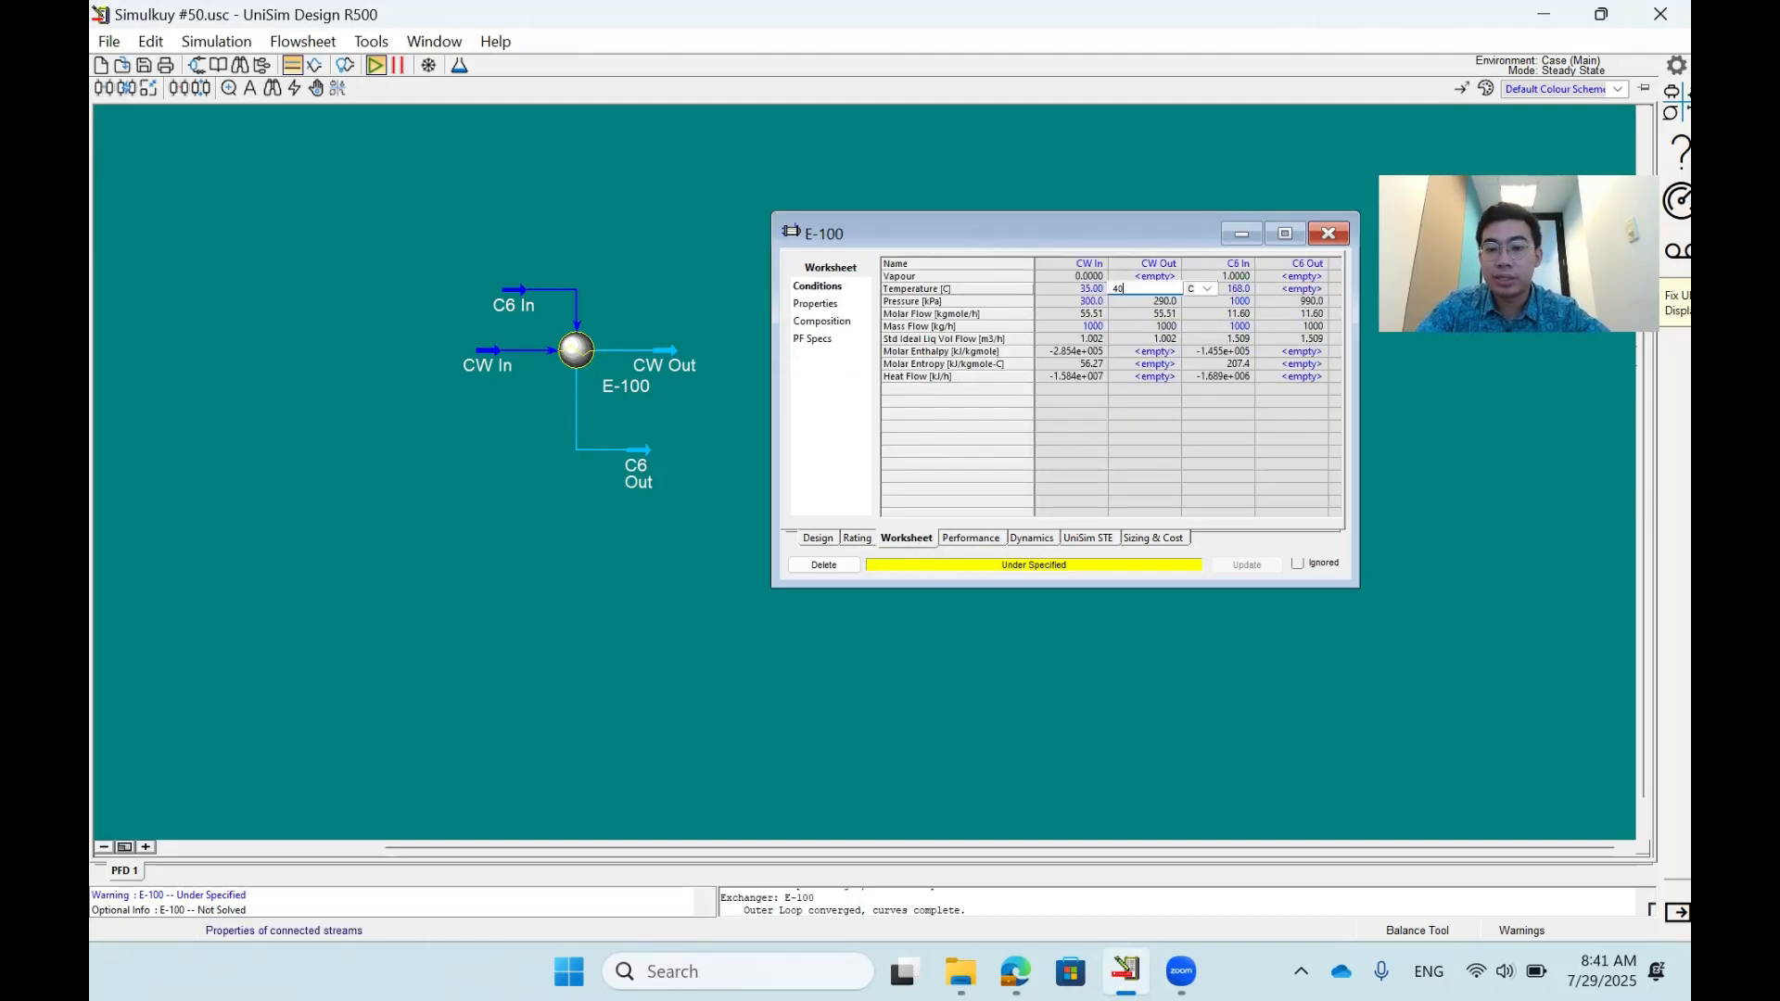
{"action": "key", "text": "Return"}
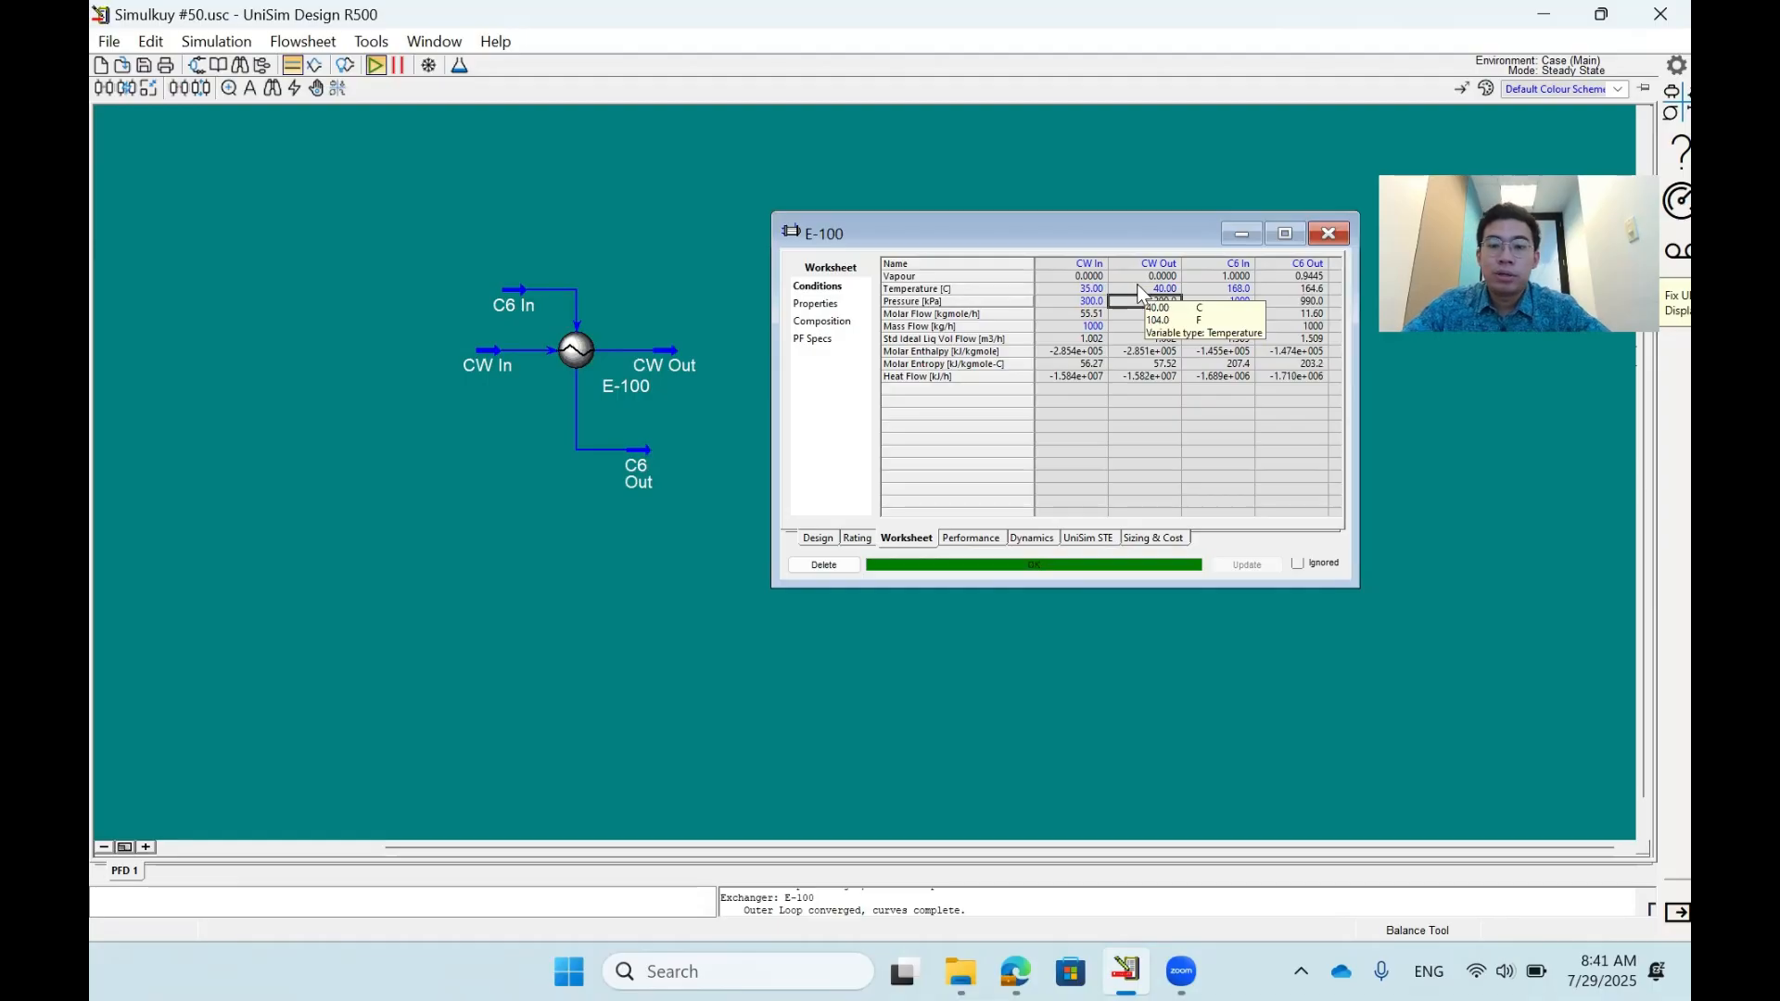
- Copy the calculated UA of E-100 into its specified value, 167.5 kJ/C-h
{"action": "left_click", "coordinate": [817, 538]}
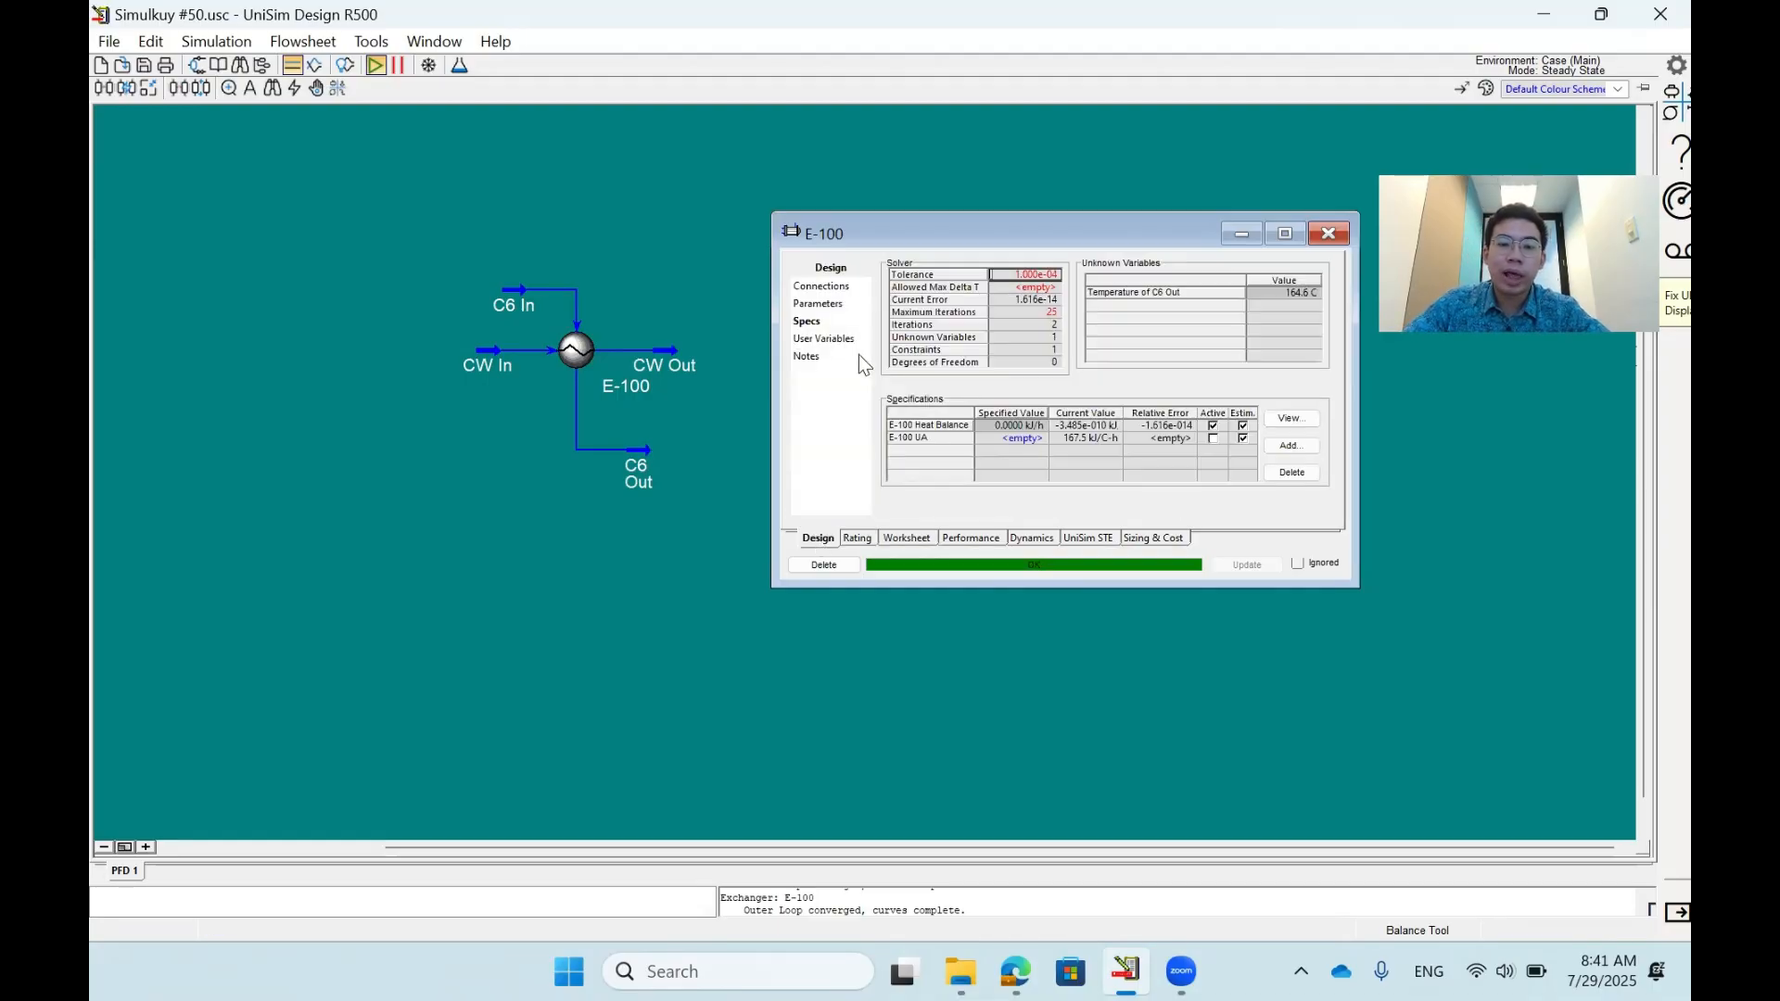
{"action": "left_click", "coordinate": [1085, 439]}
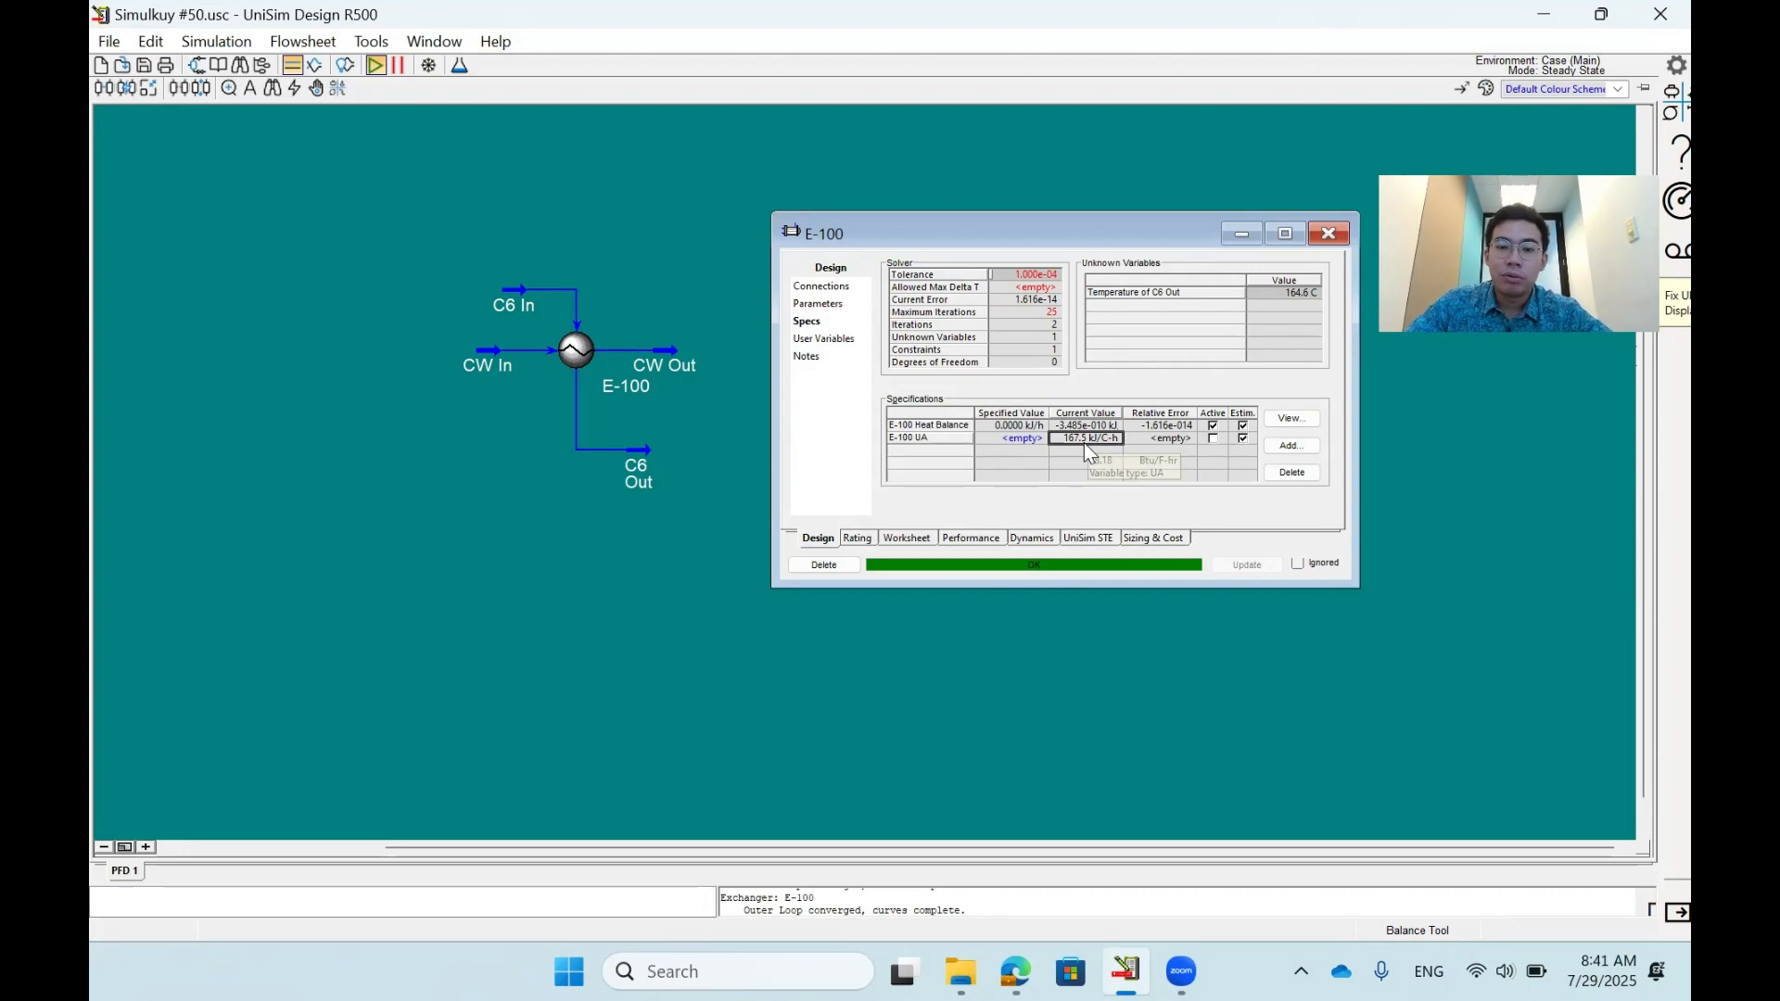
{"action": "left_click", "coordinate": [1023, 442]}
{"action": "type", "text": "167.5 kJ/C-h"}
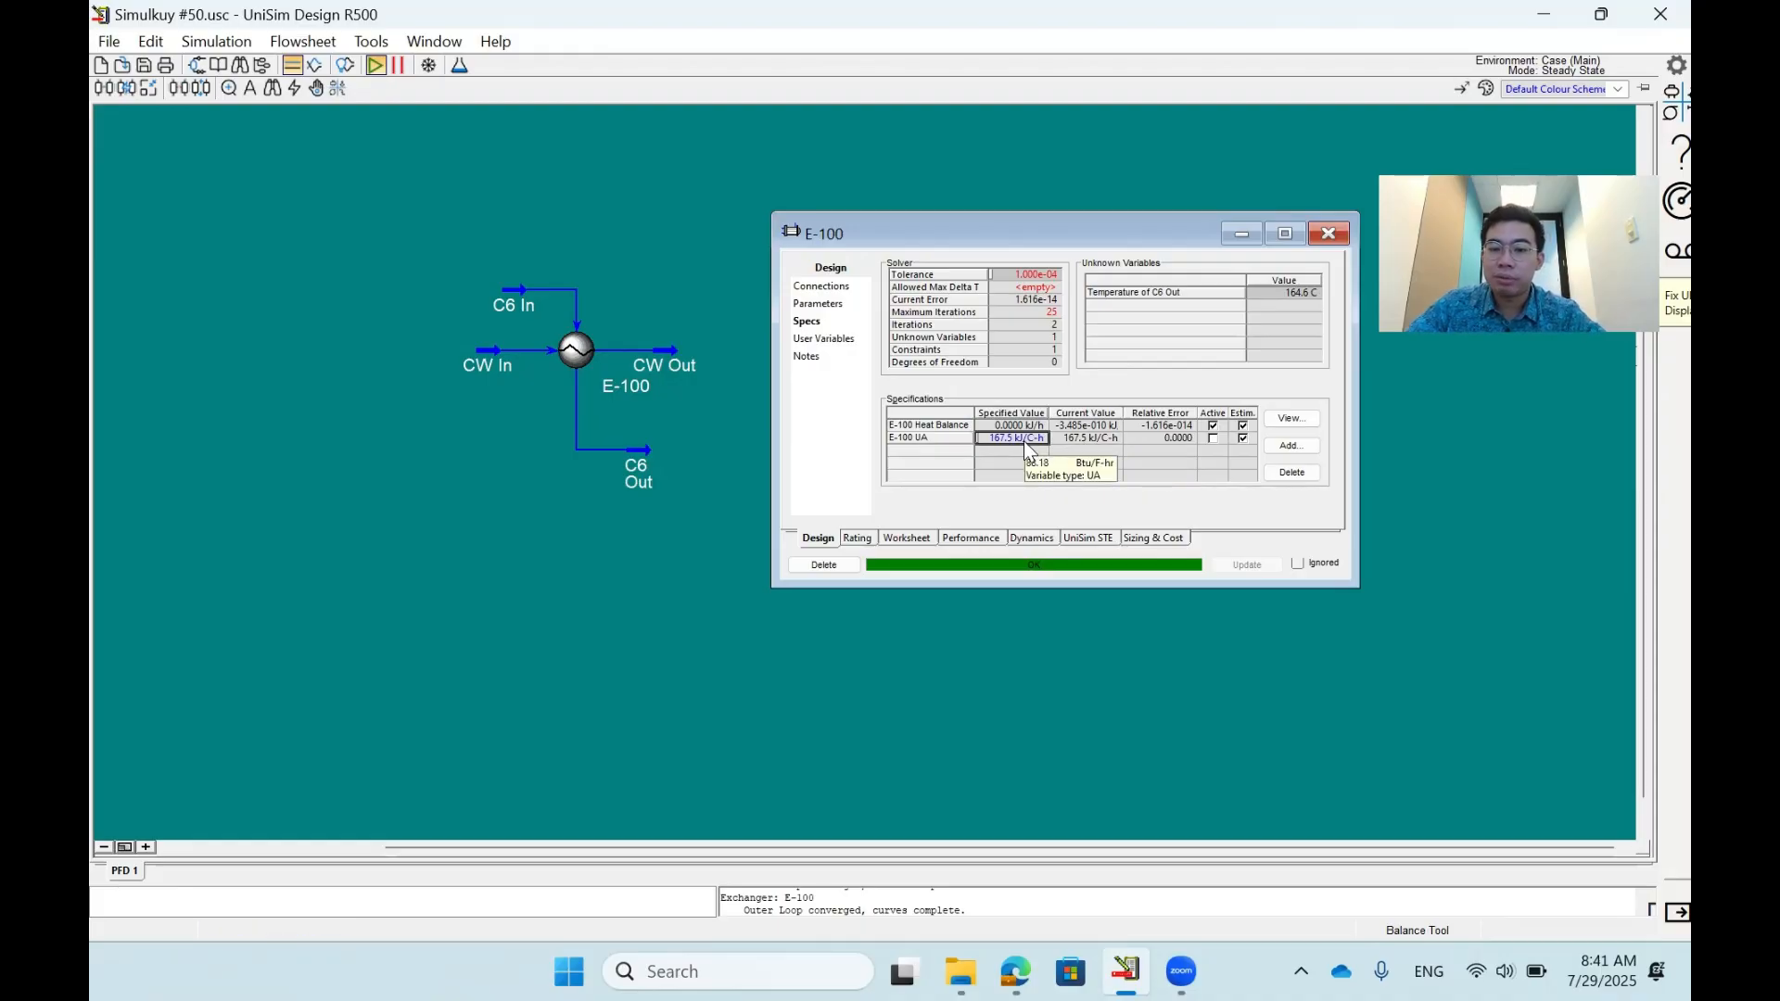
- Clear the CW Out temperature and make the E-100 UA specification active instead
{"action": "left_click", "coordinate": [890, 541]}
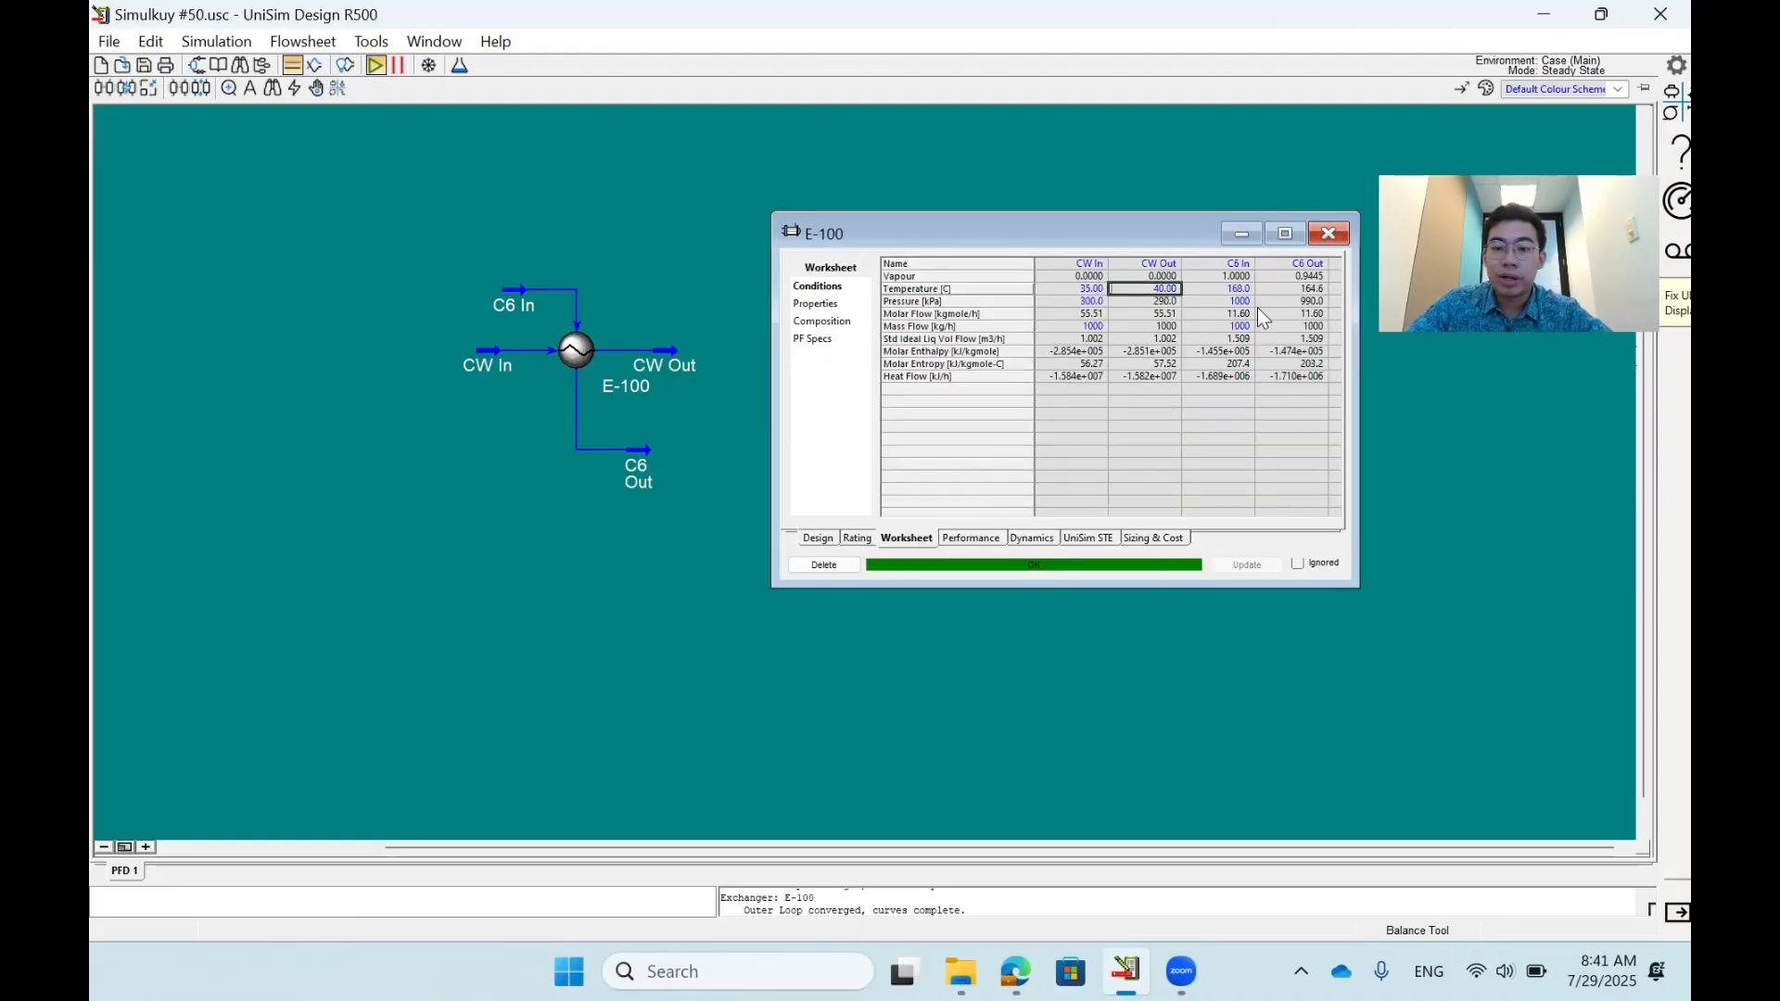
{"action": "mouse_move", "coordinate": [1158, 297]}
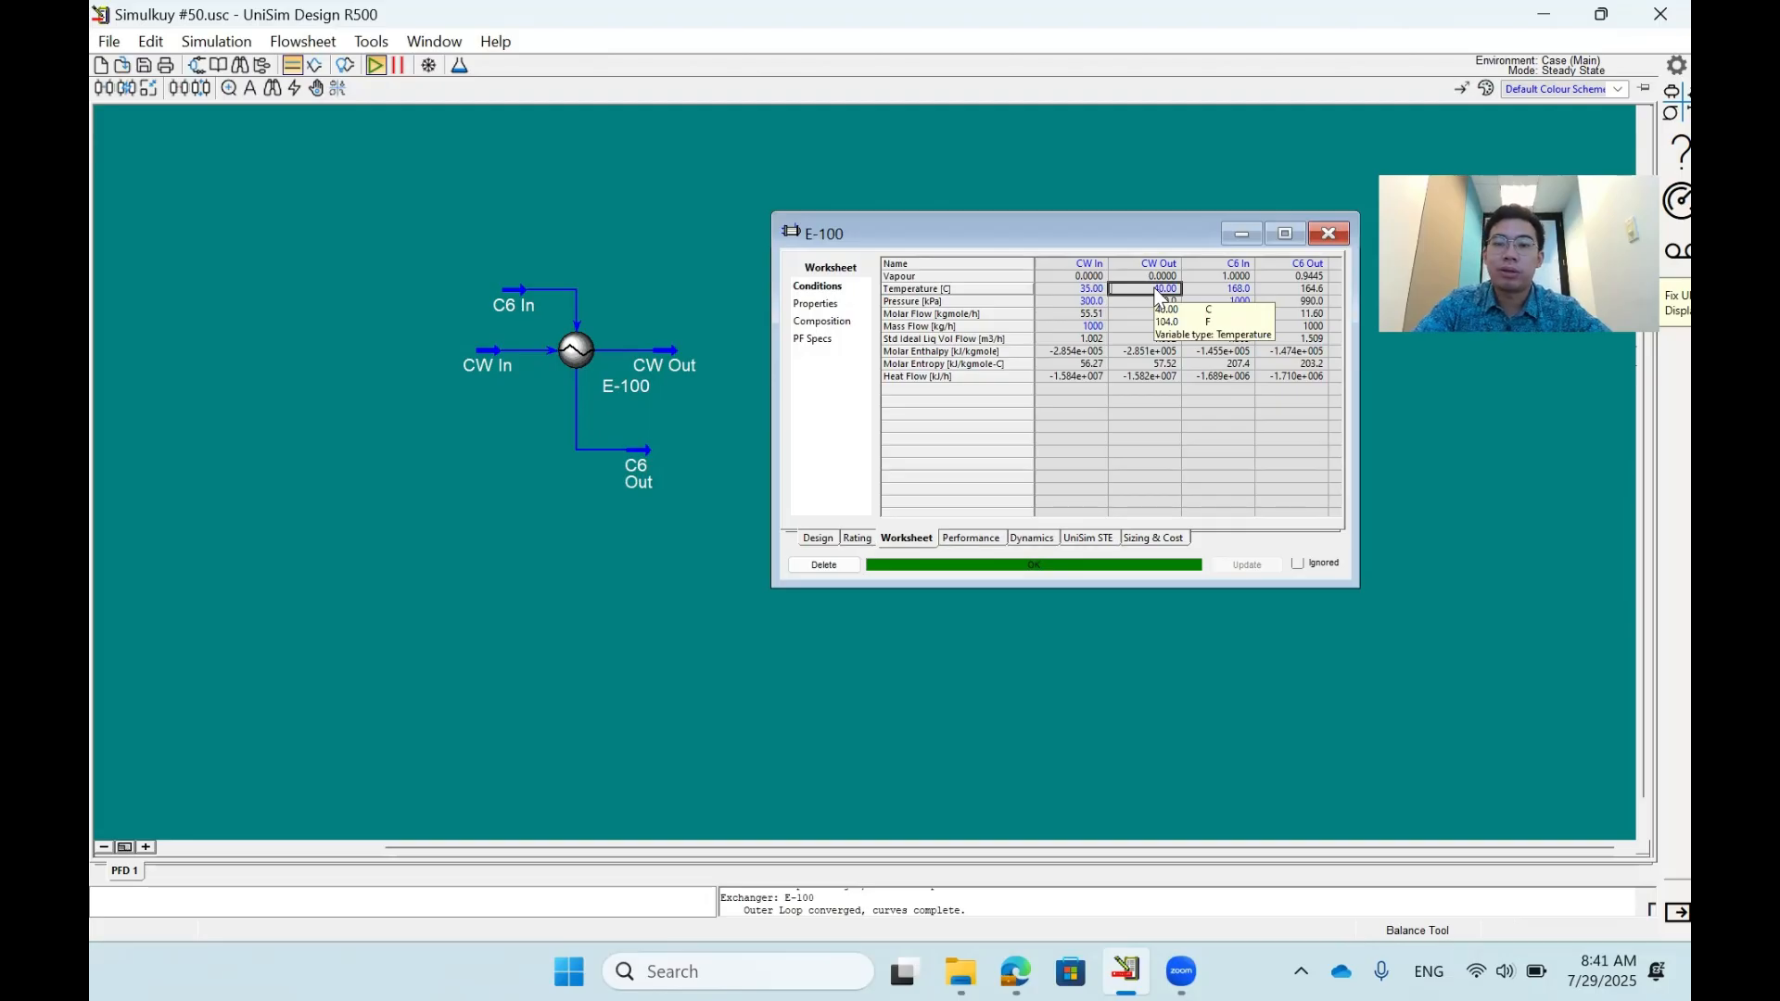
{"action": "key", "text": "Delete"}
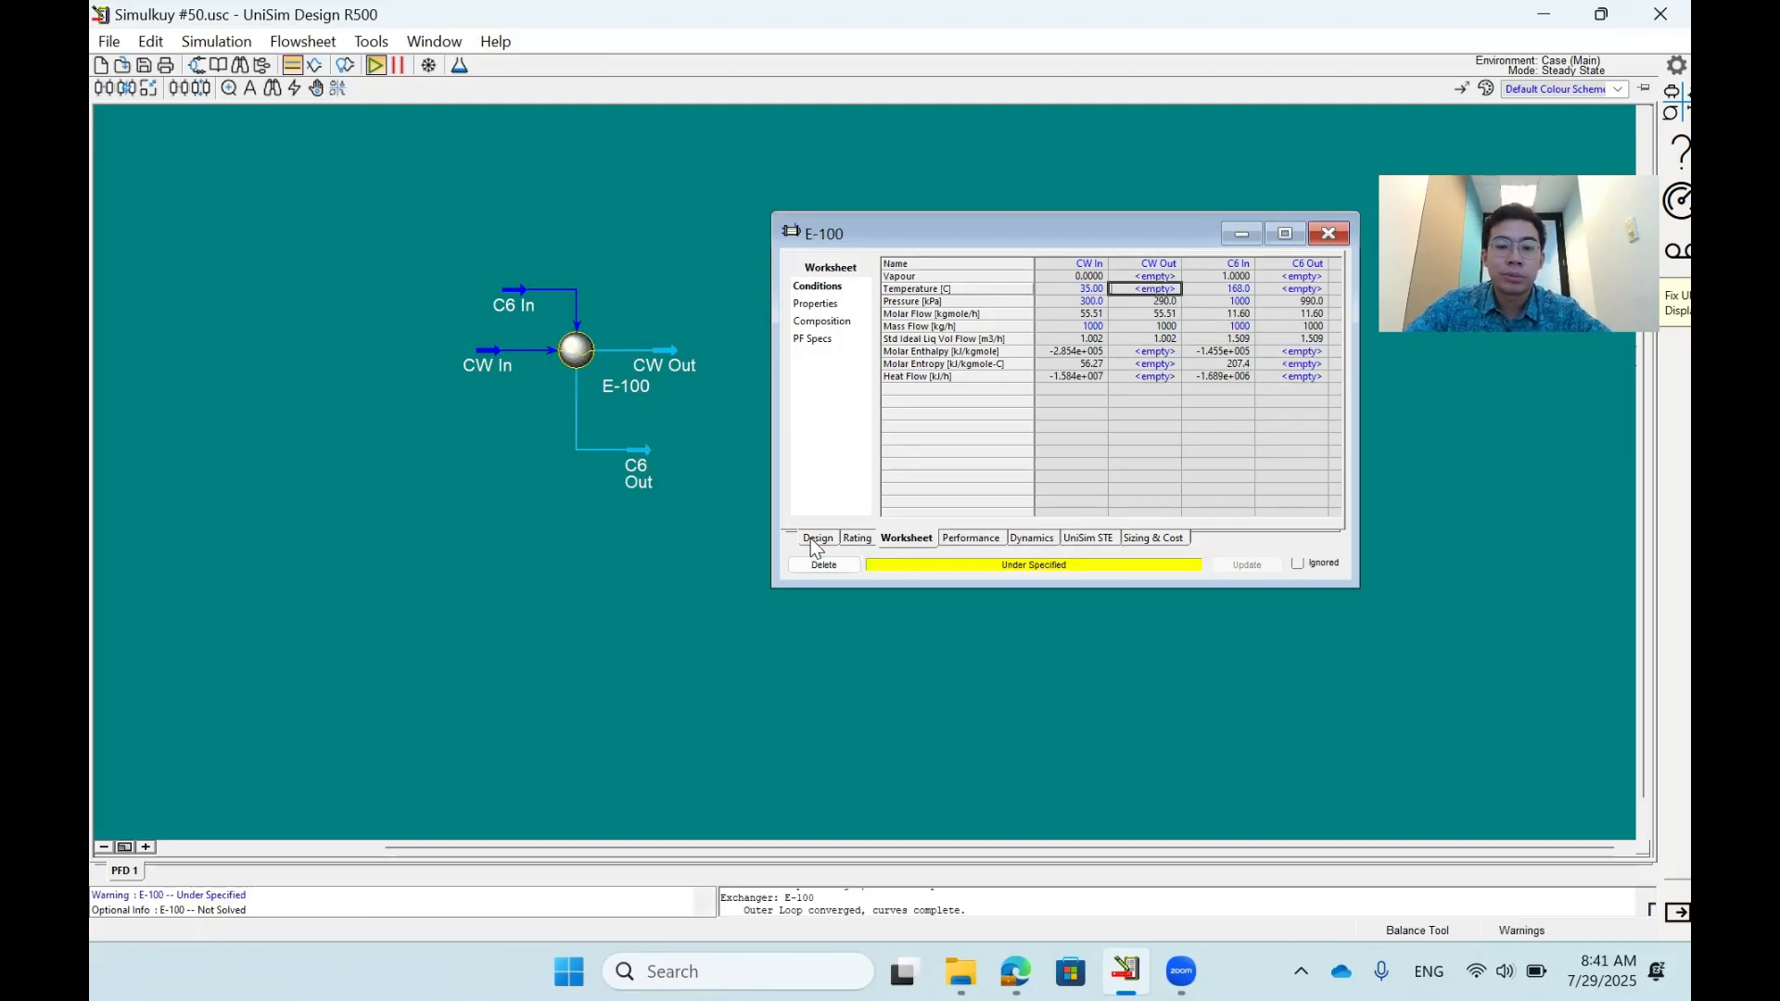
{"action": "left_click", "coordinate": [817, 540]}
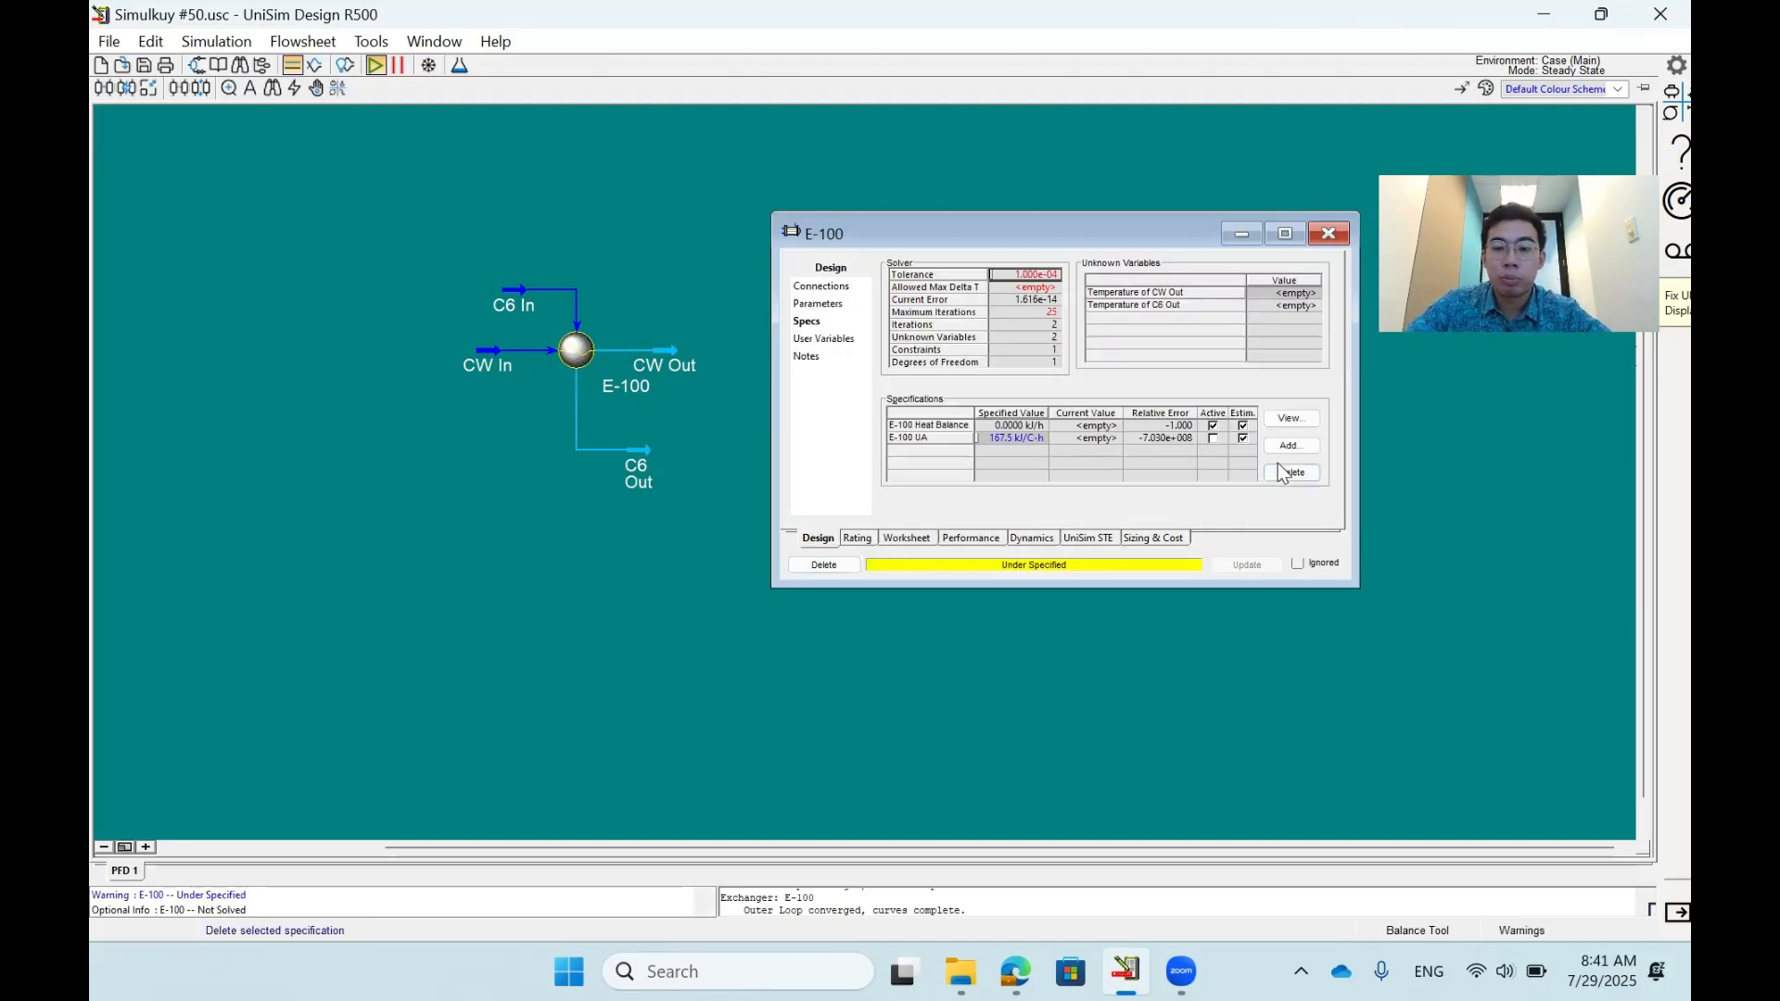
{"action": "left_click", "coordinate": [1212, 439]}
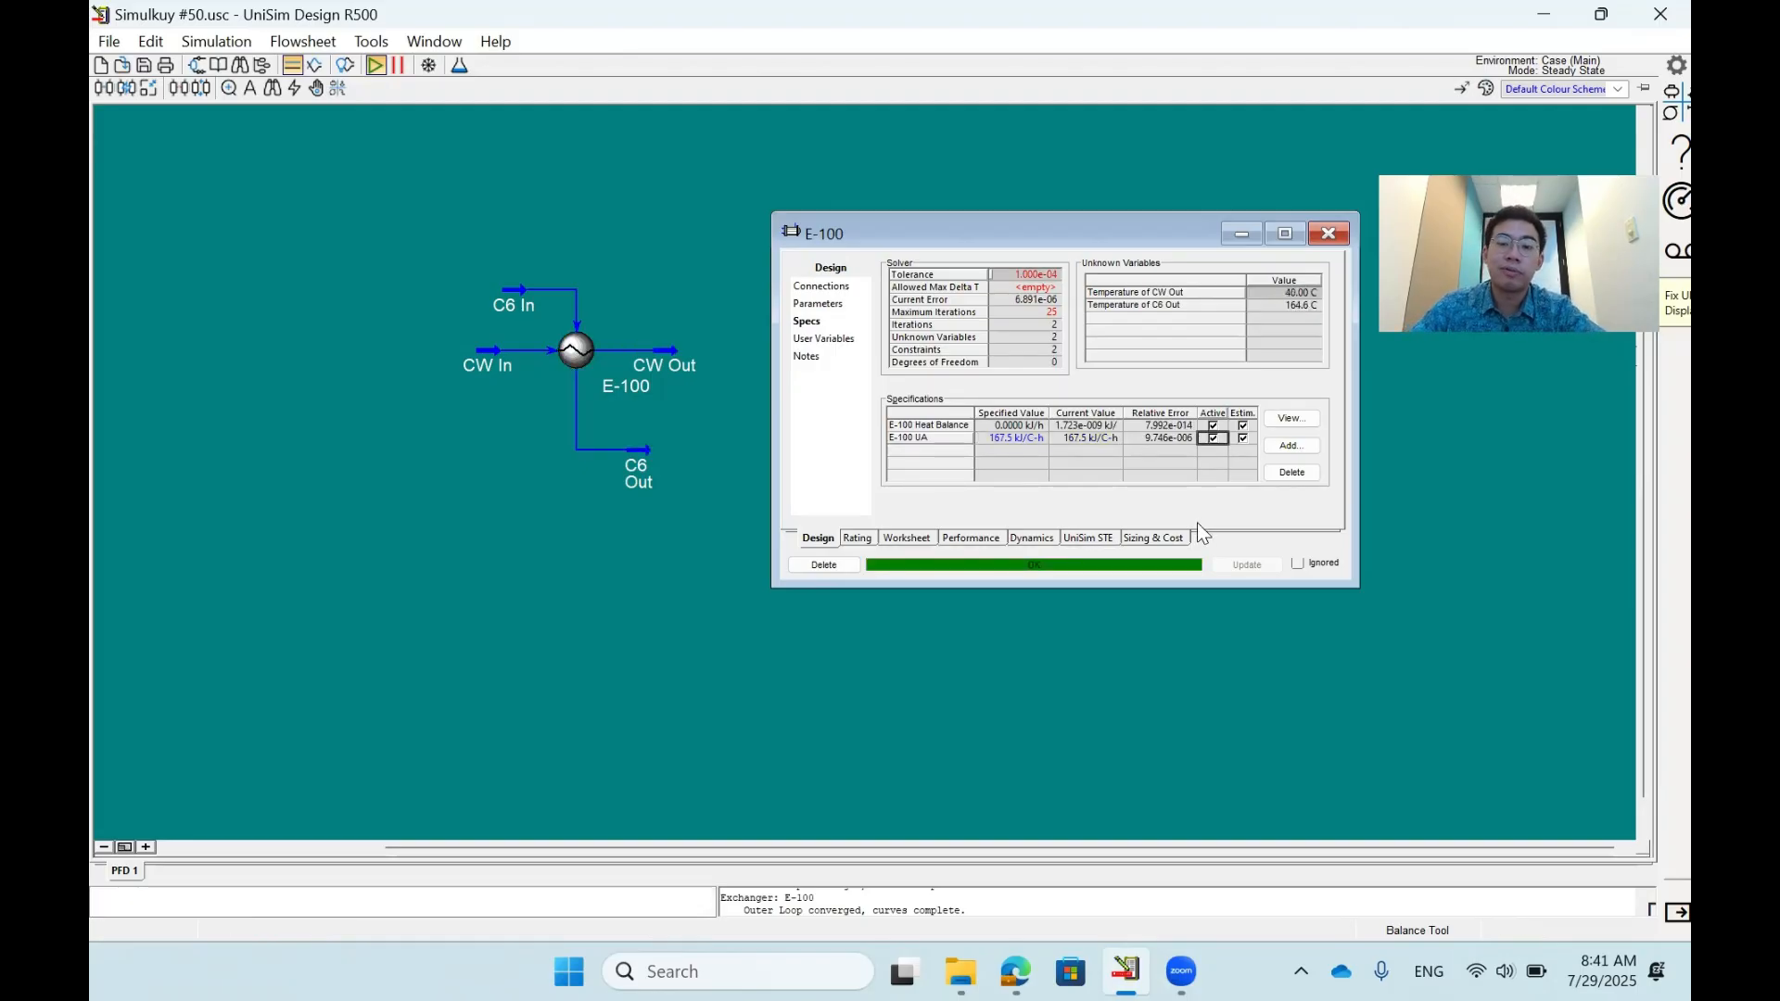
- Review the solved stream conditions and the active Heat Balance and UA specifications of E-100
{"action": "left_click", "coordinate": [906, 538]}
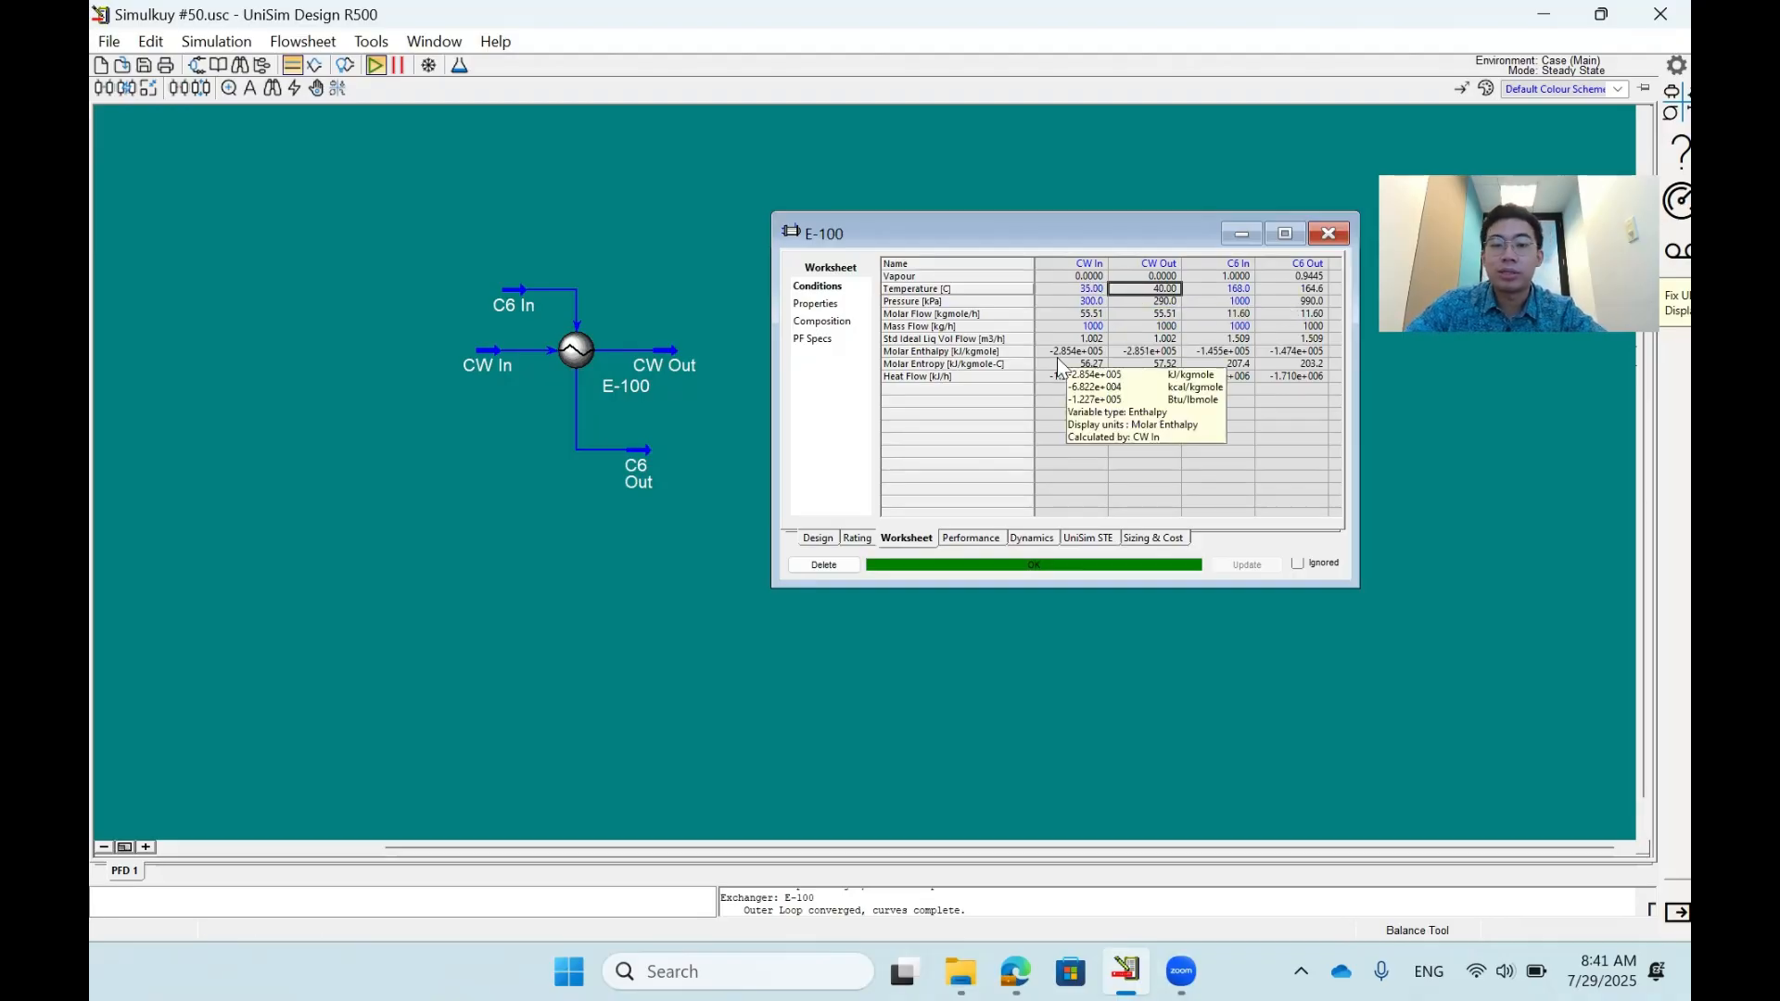
{"action": "left_click", "coordinate": [817, 538]}
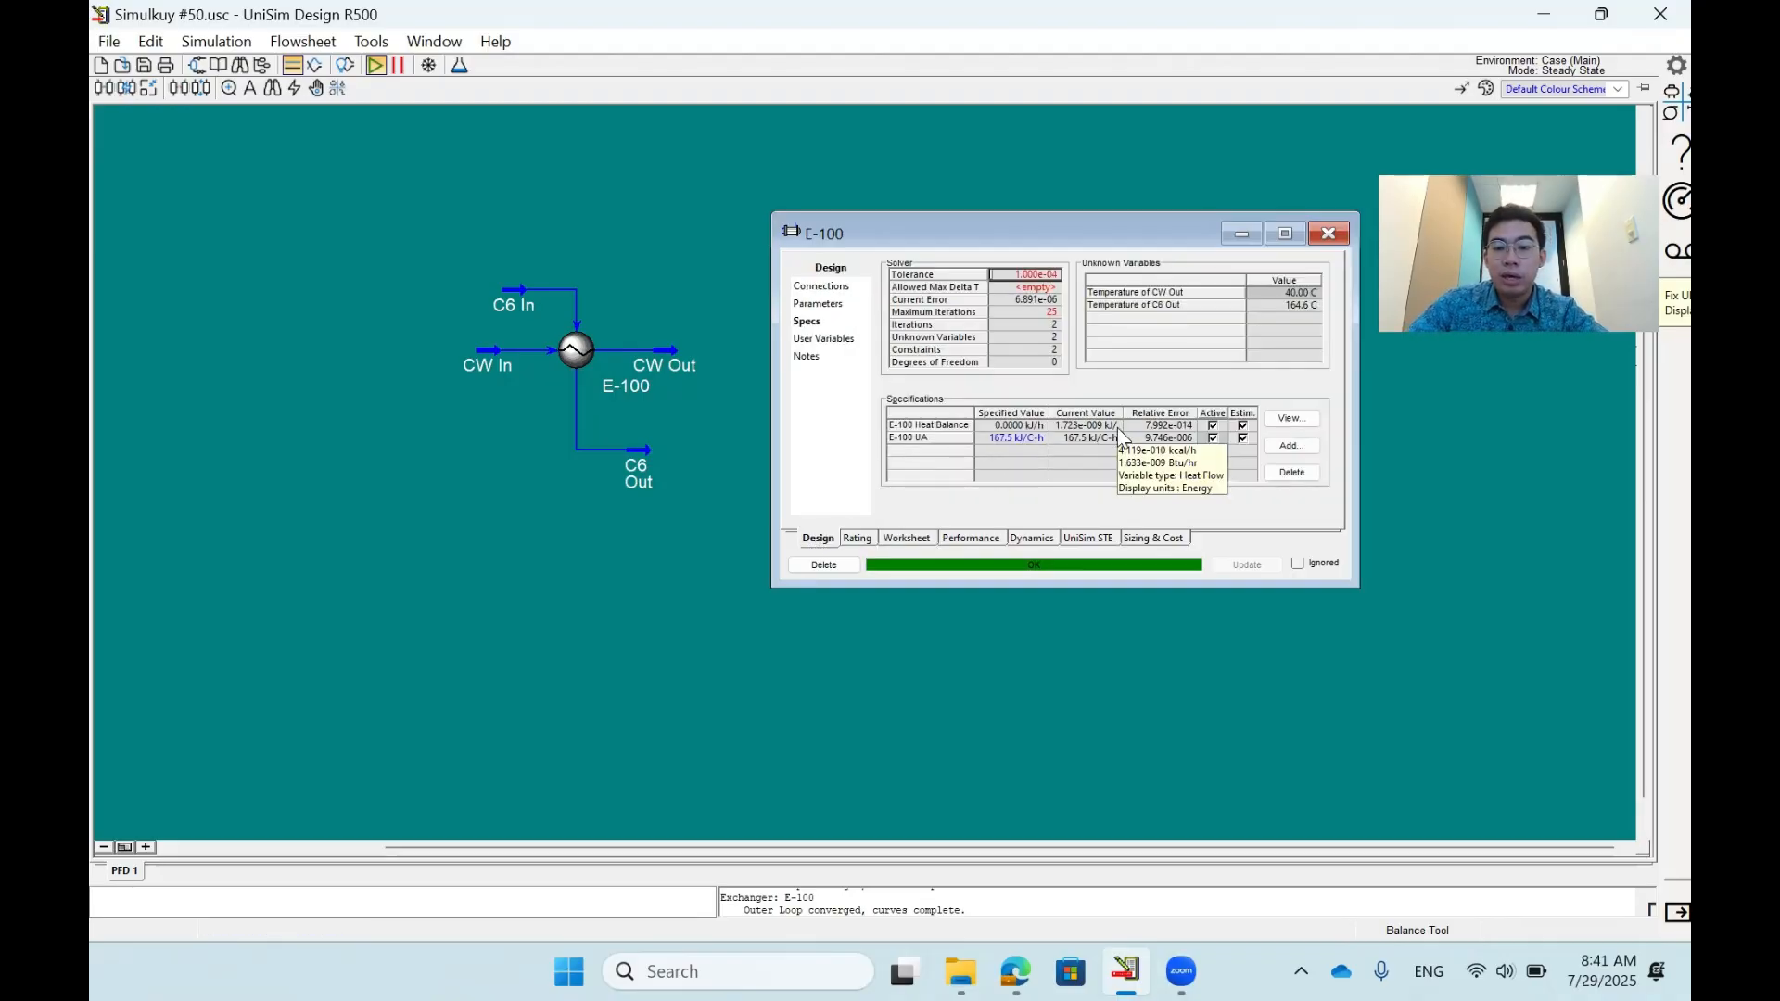
{"action": "left_click", "coordinate": [902, 425]}
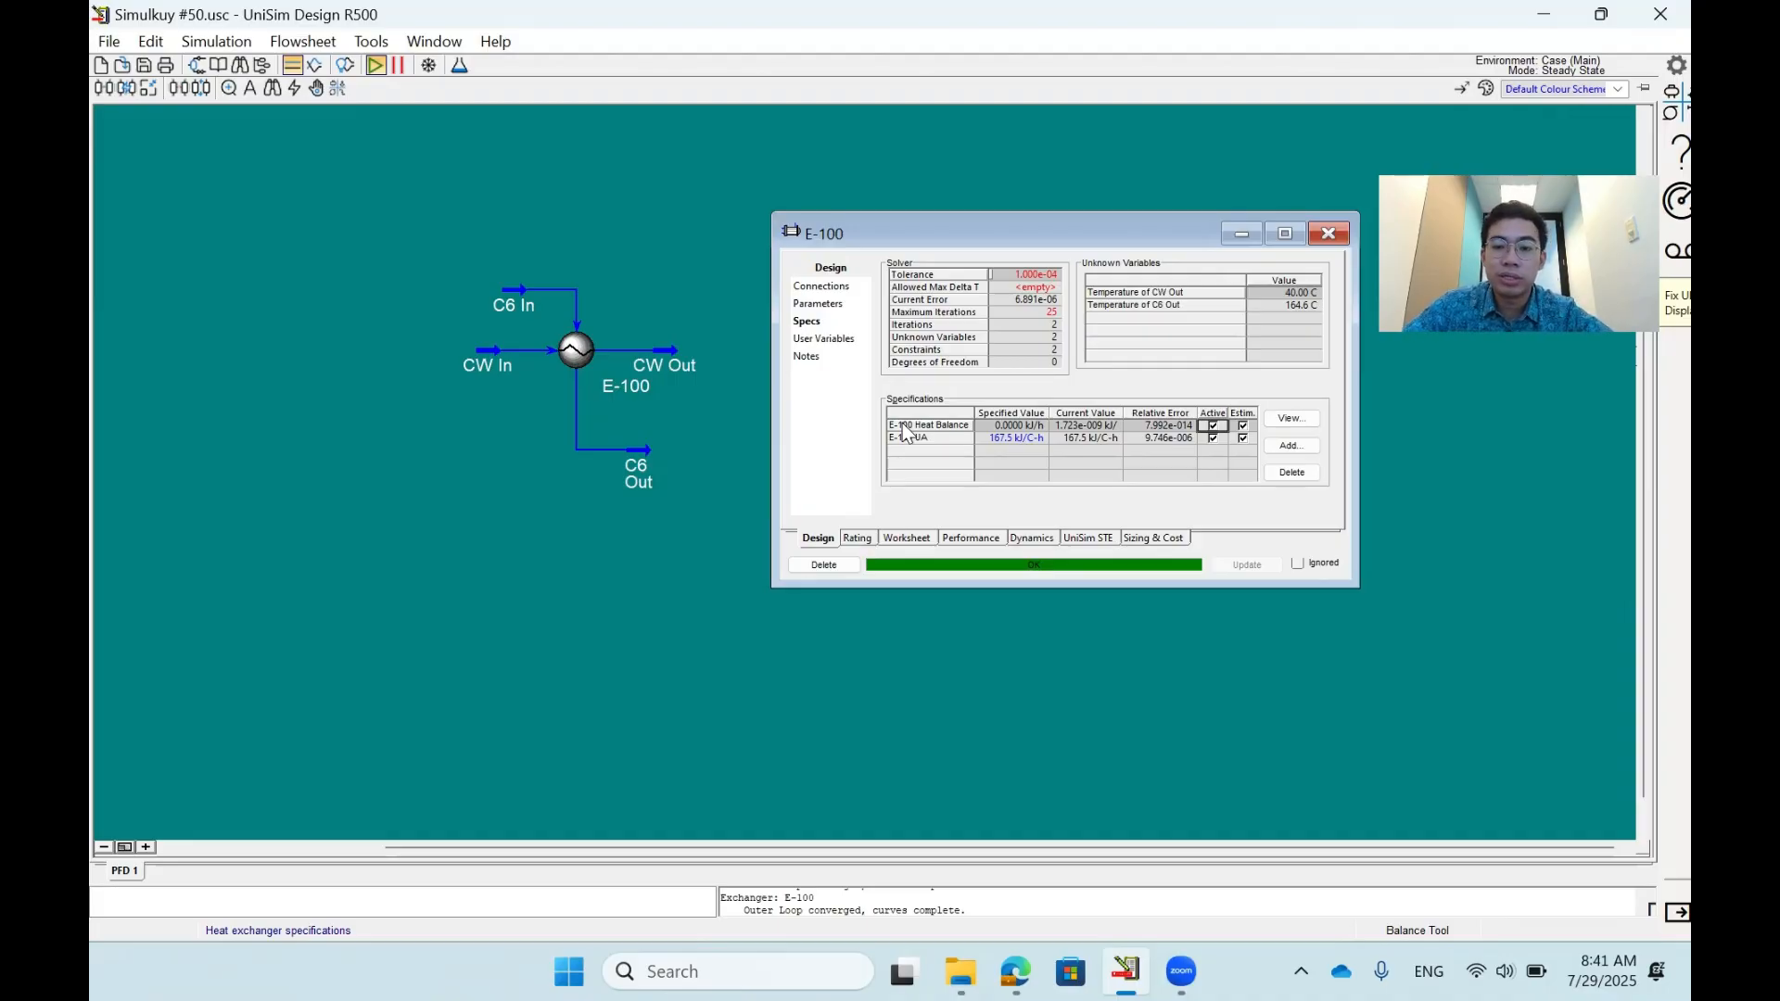
{"action": "key", "text": "Down"}
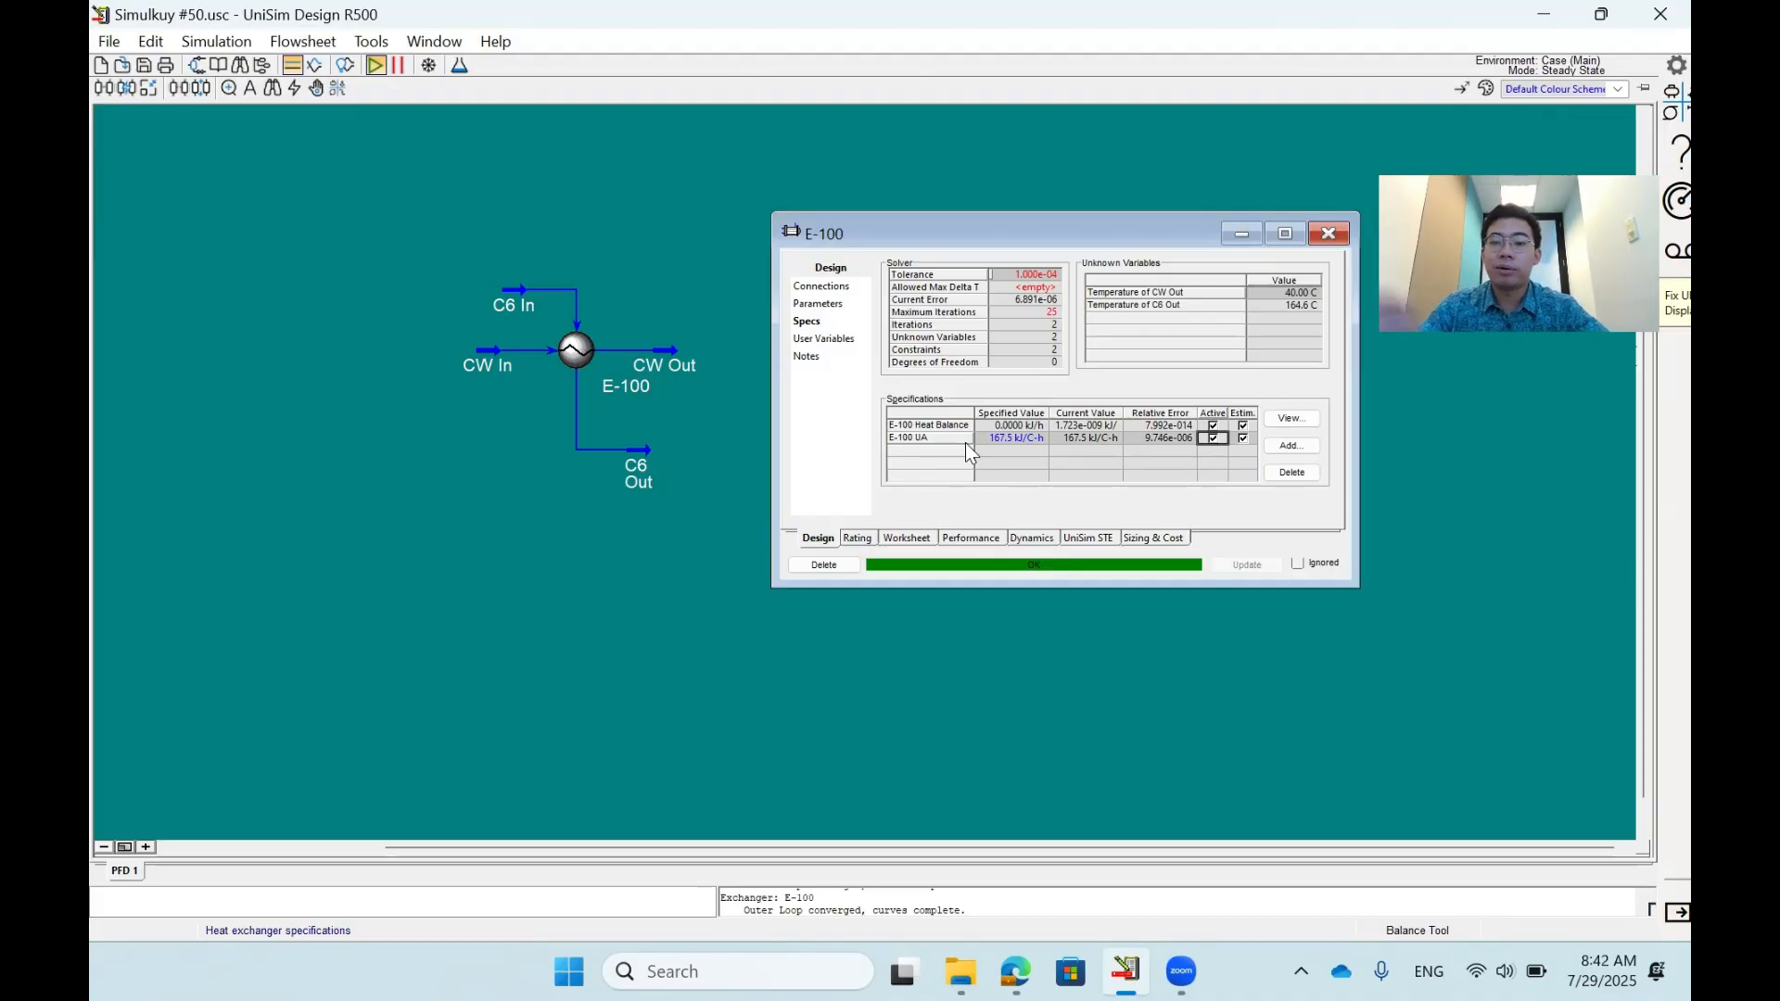
- Add a Delta Temp specification to E-100 with C6 In as the positive stream and C6 Out as the negative stream
{"action": "left_click", "coordinate": [1291, 445]}
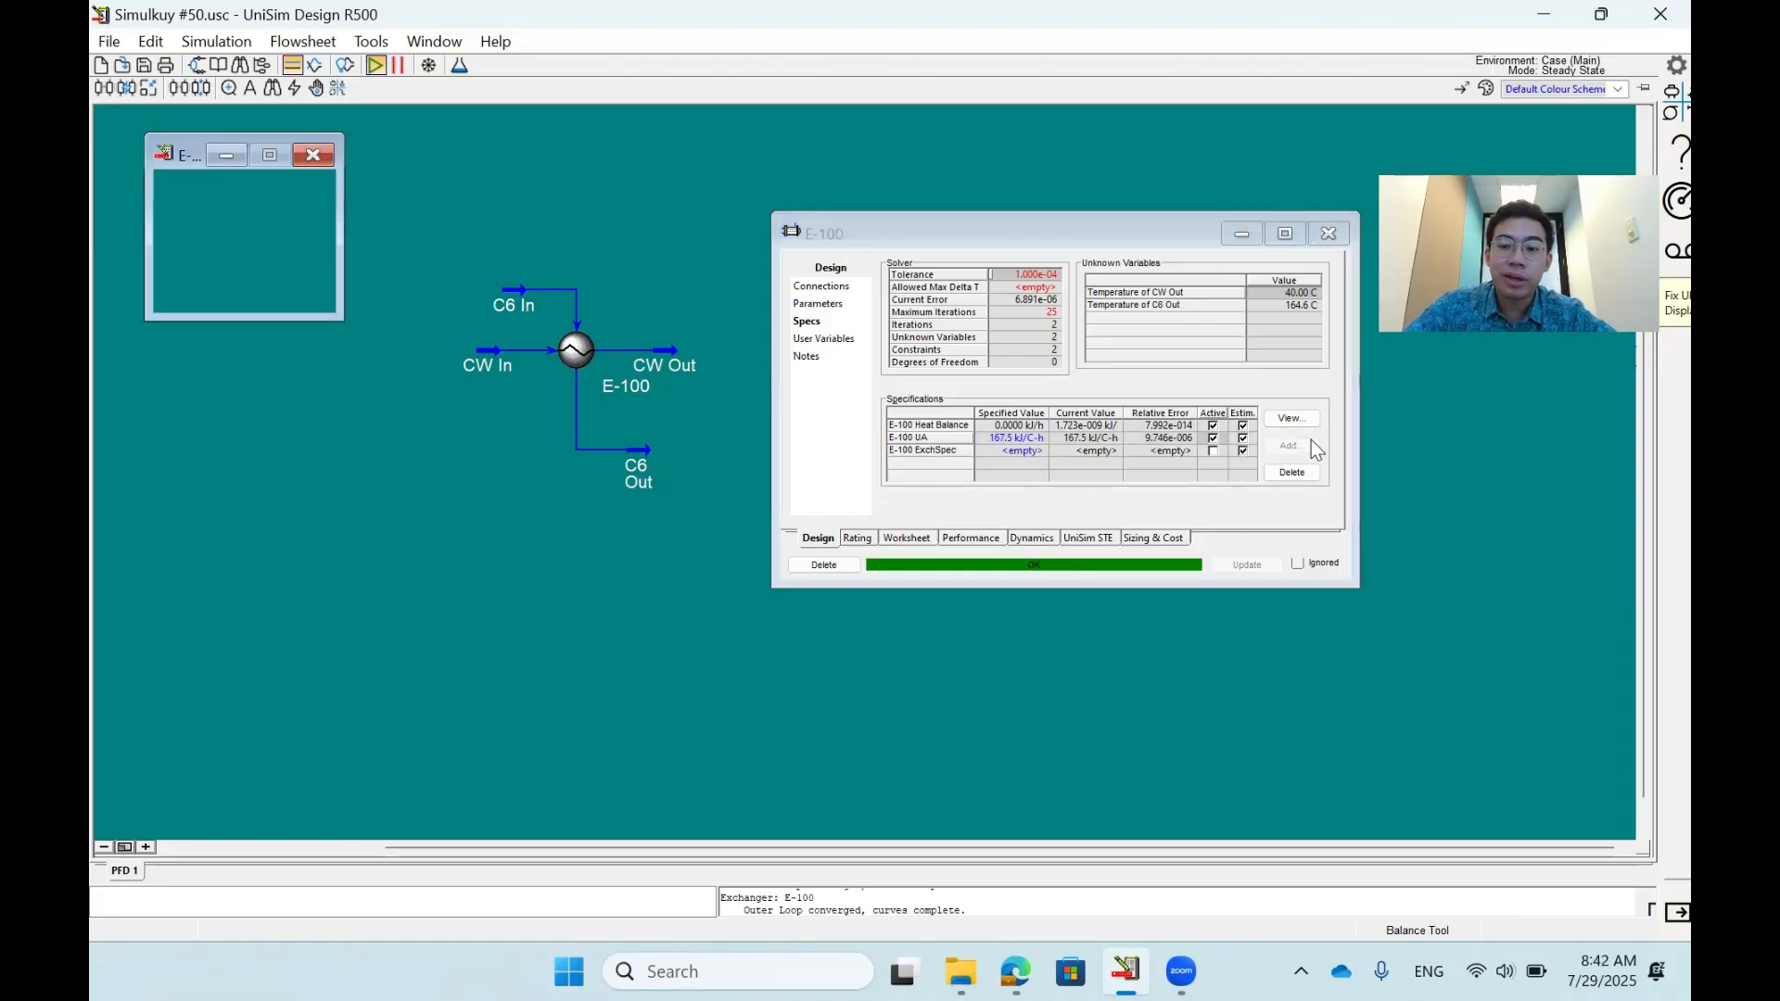
{"action": "left_click", "coordinate": [165, 154]}
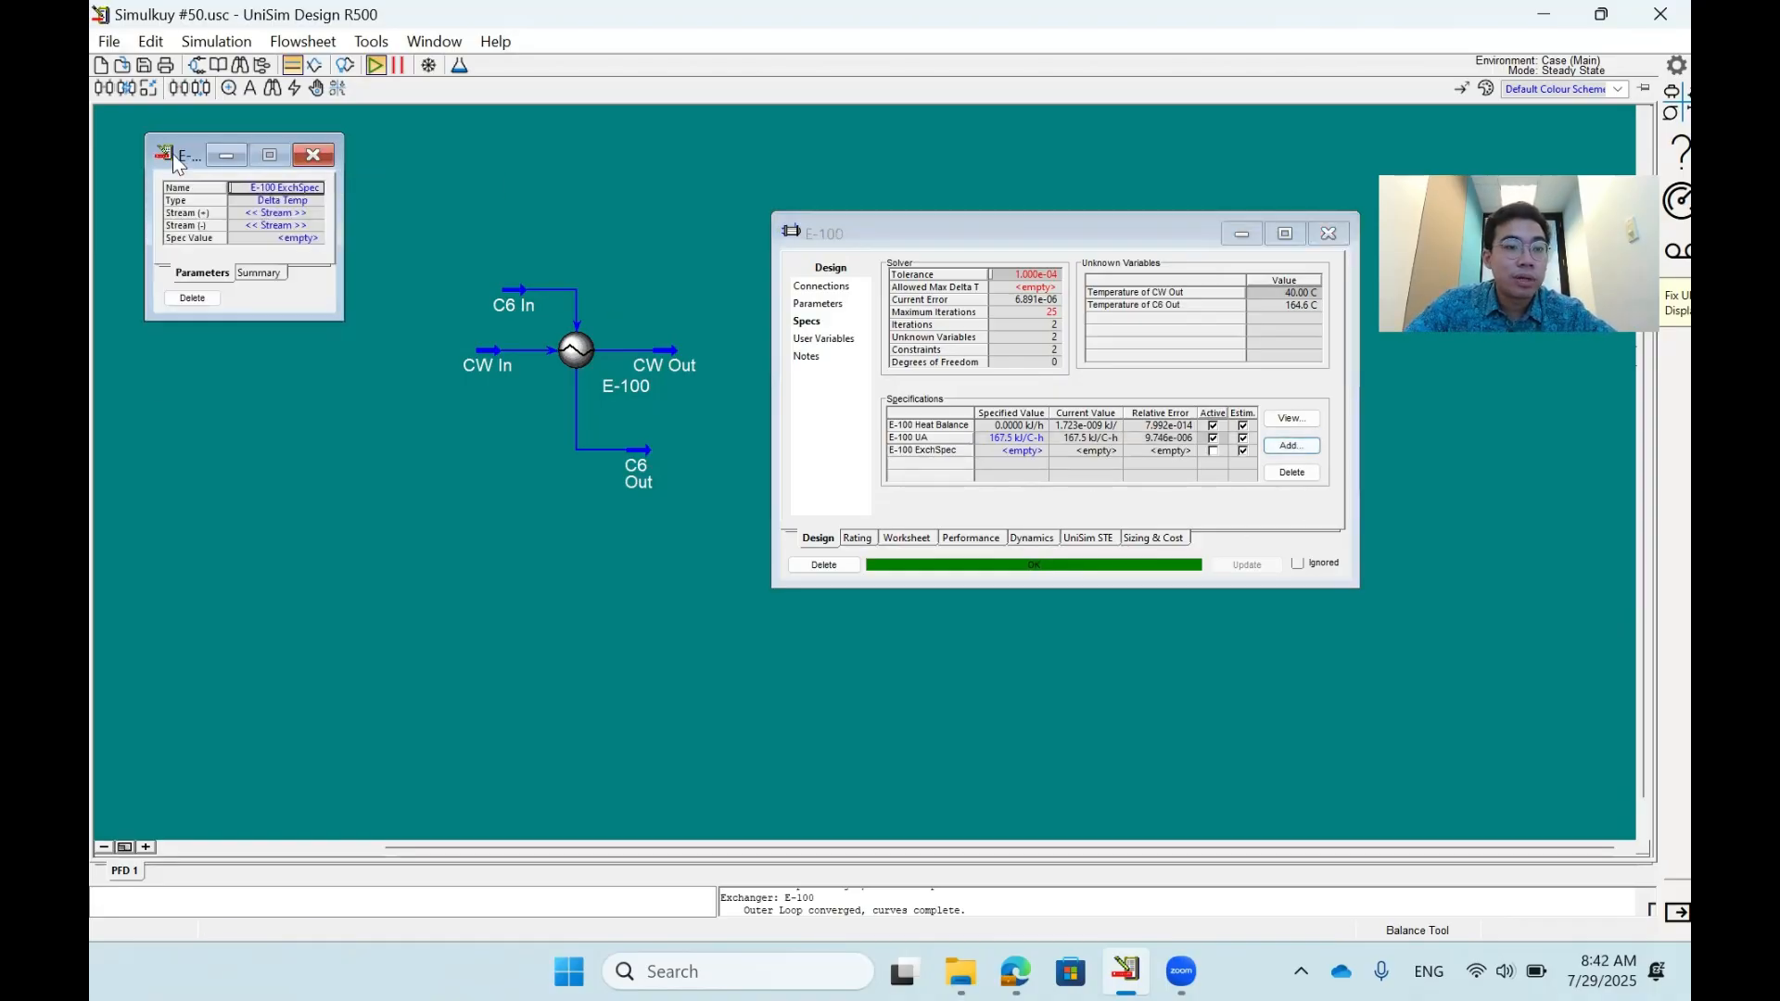
{"action": "left_click_drag", "start_coordinate": [189, 150], "coordinate": [604, 346]}
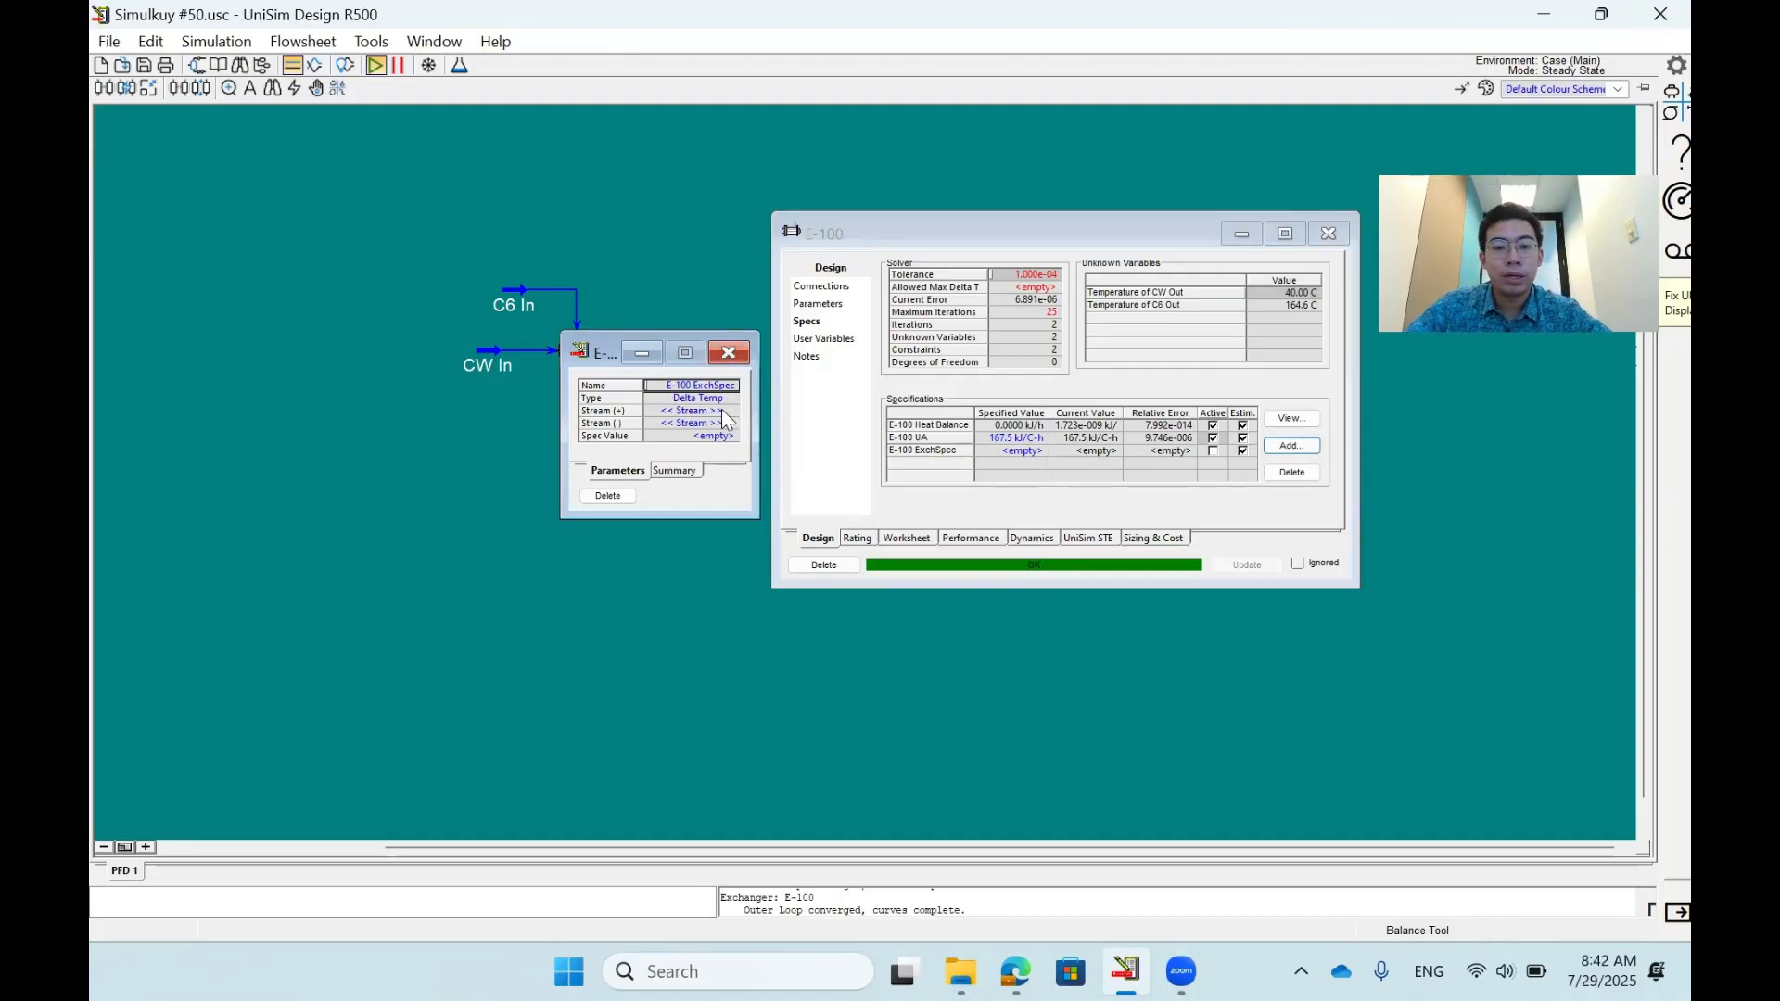
{"action": "left_click", "coordinate": [722, 410]}
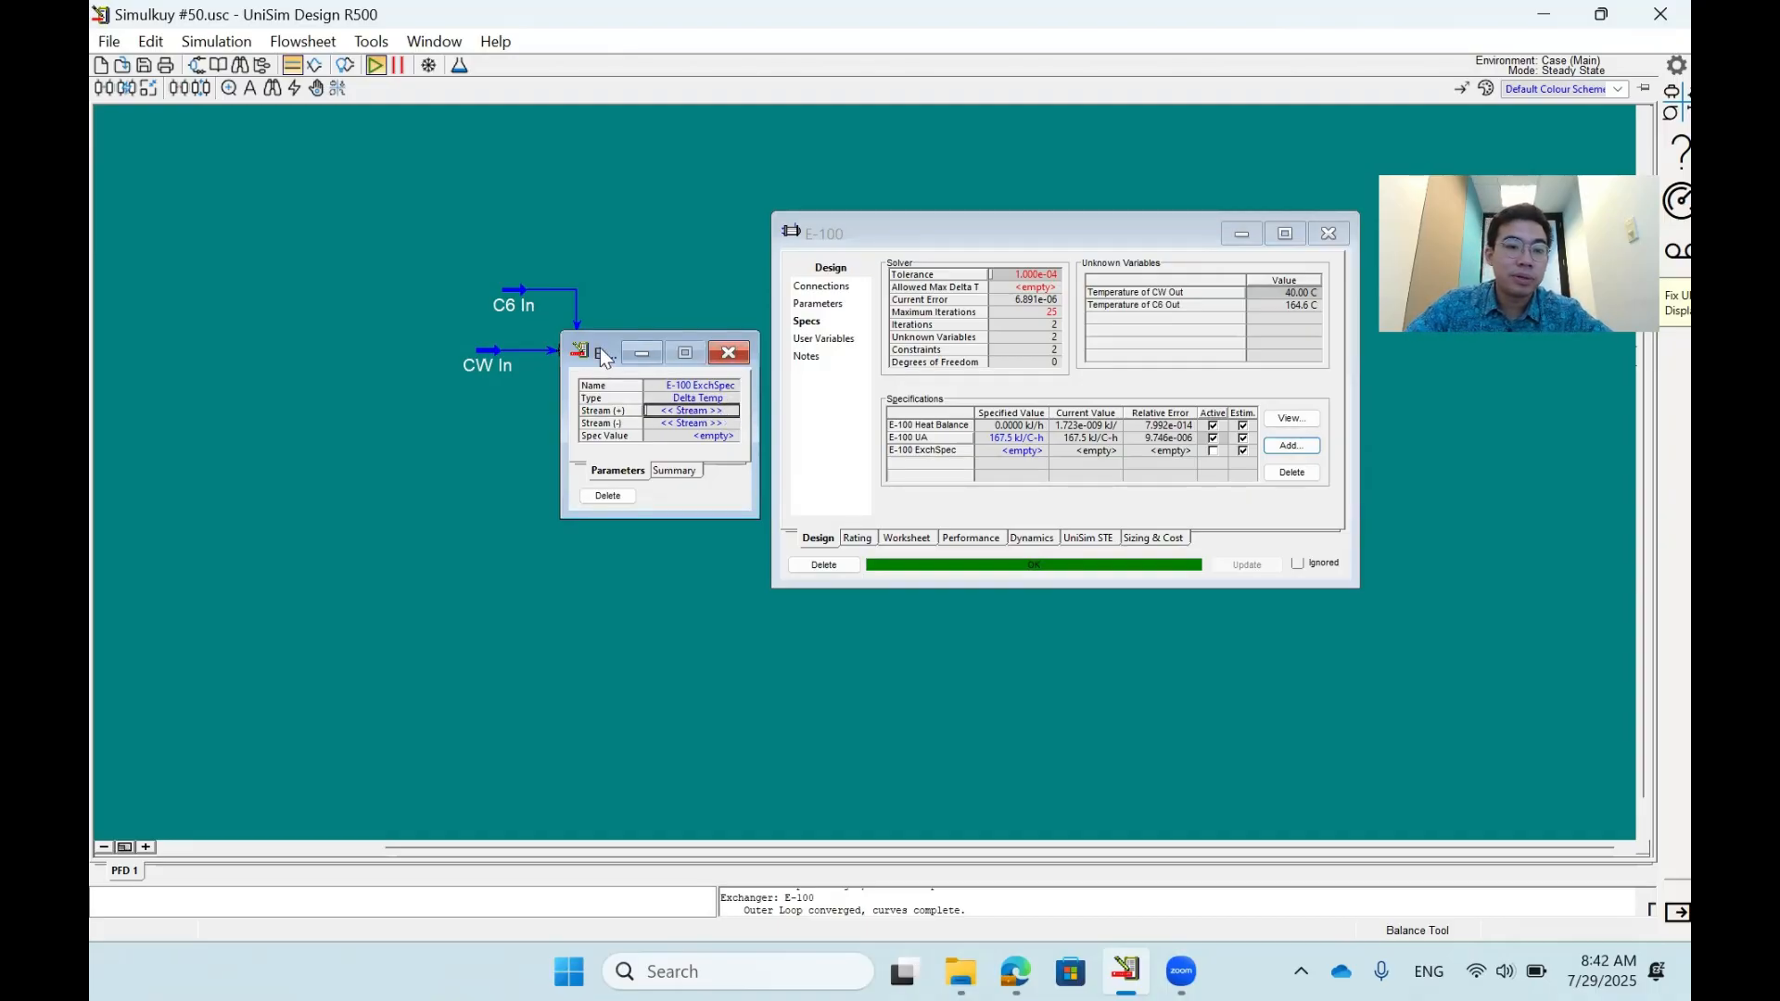
{"action": "left_click_drag", "start_coordinate": [599, 348], "coordinate": [721, 314]}
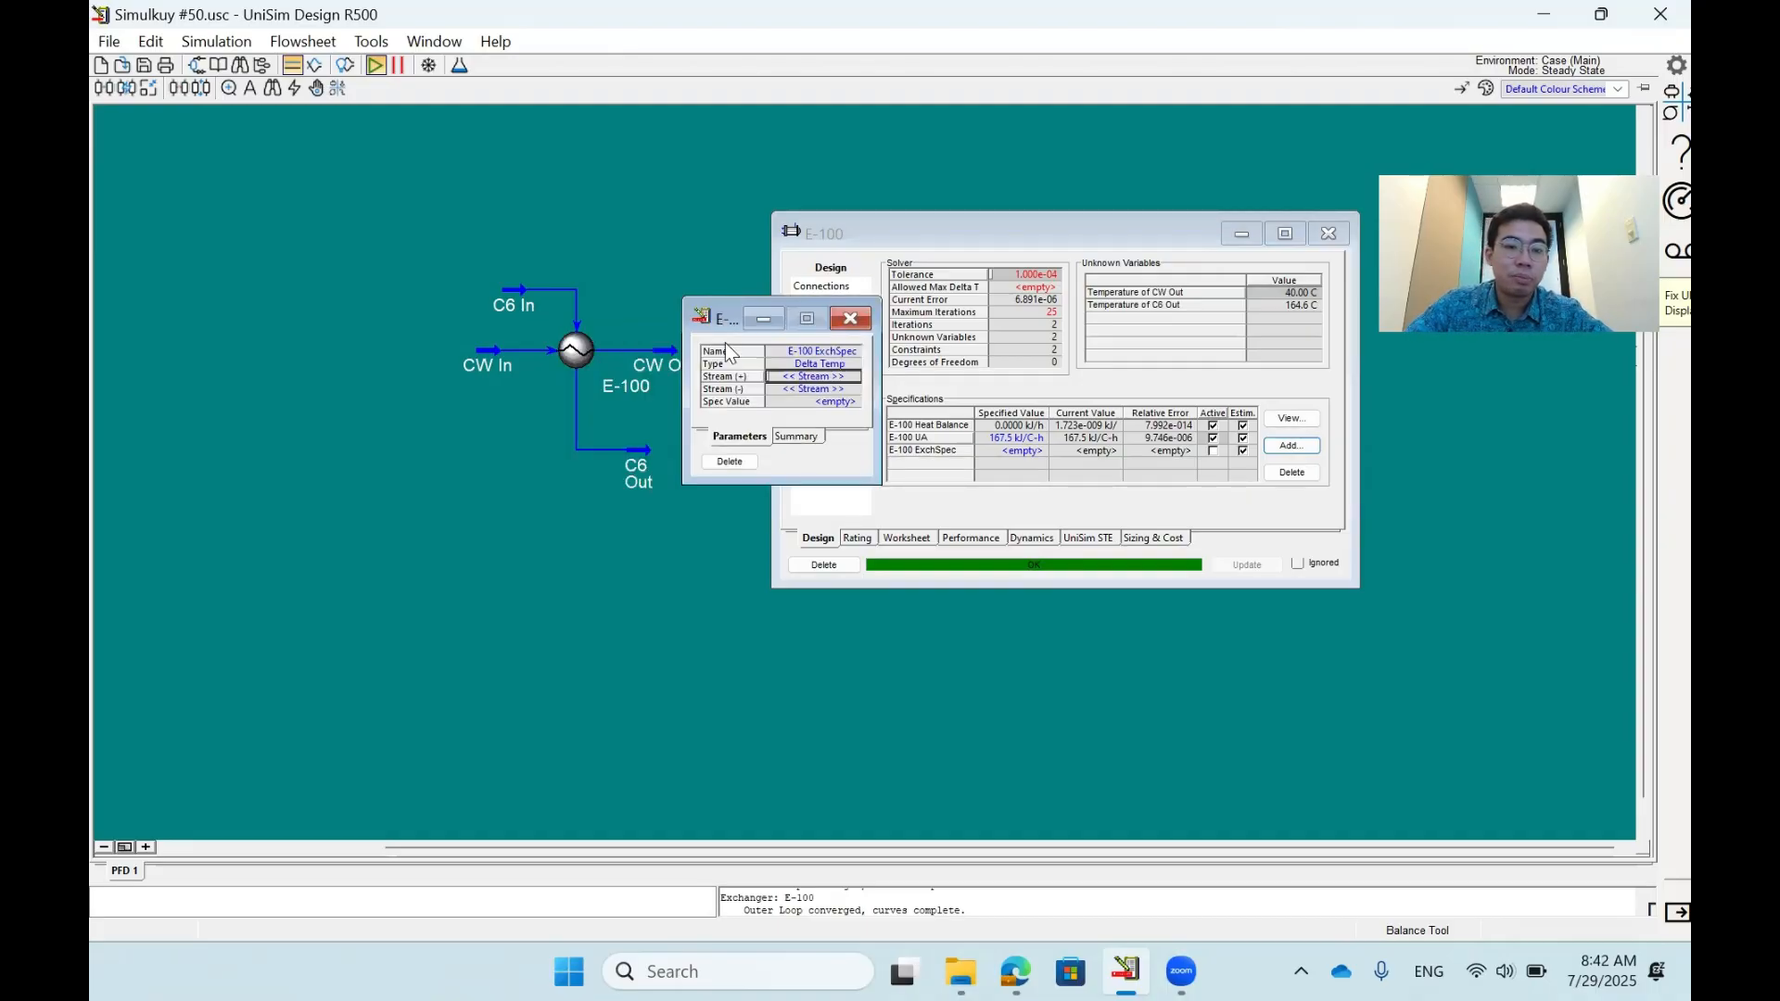
{"action": "left_click", "coordinate": [854, 377]}
{"action": "left_click", "coordinate": [809, 391]}
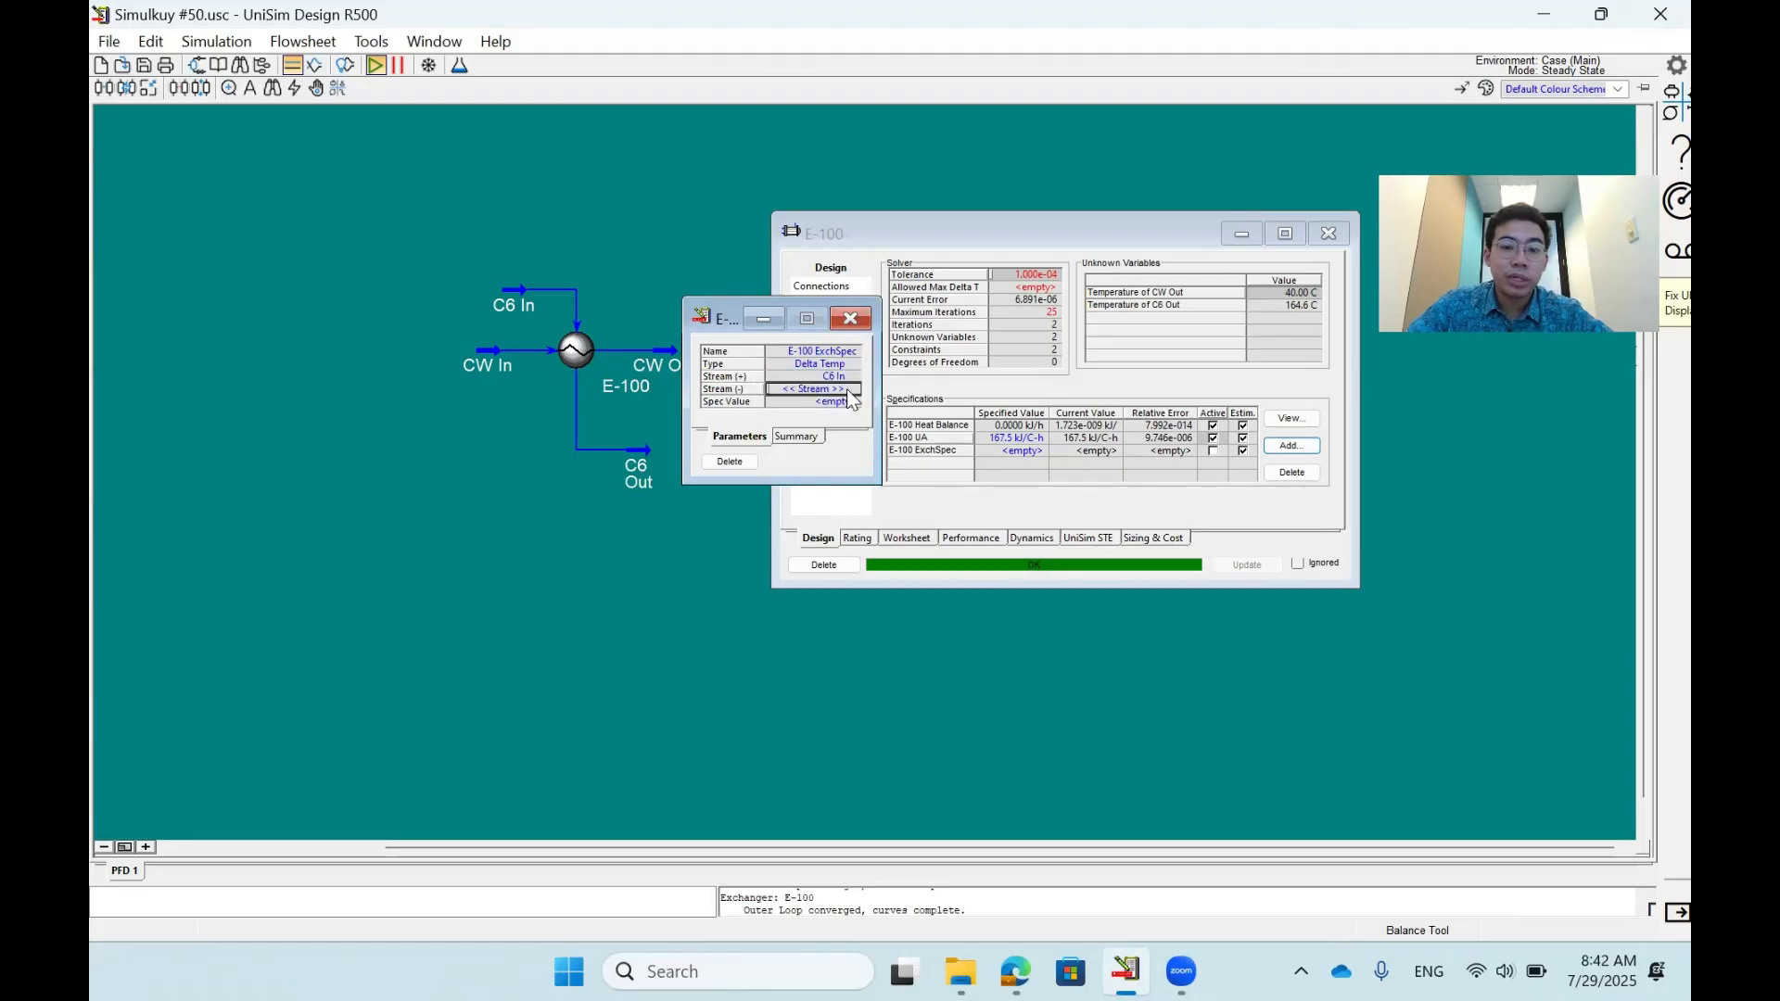
{"action": "left_click", "coordinate": [855, 390]}
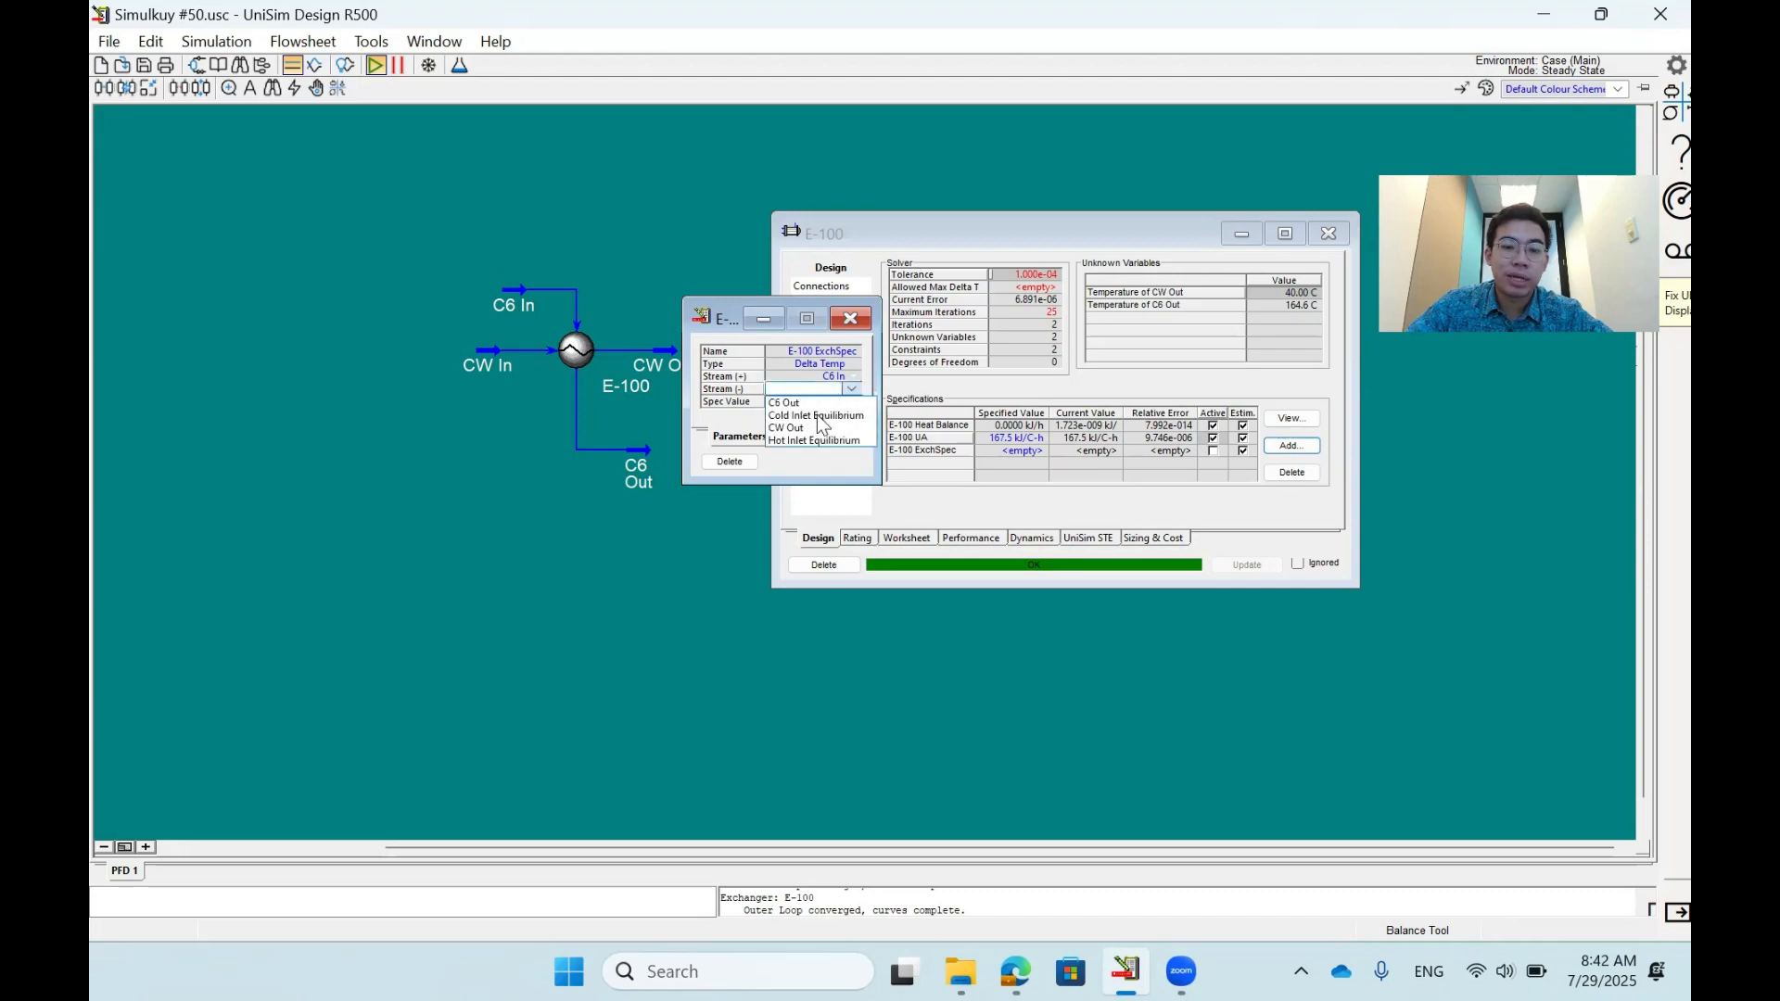
{"action": "left_click", "coordinate": [793, 405]}
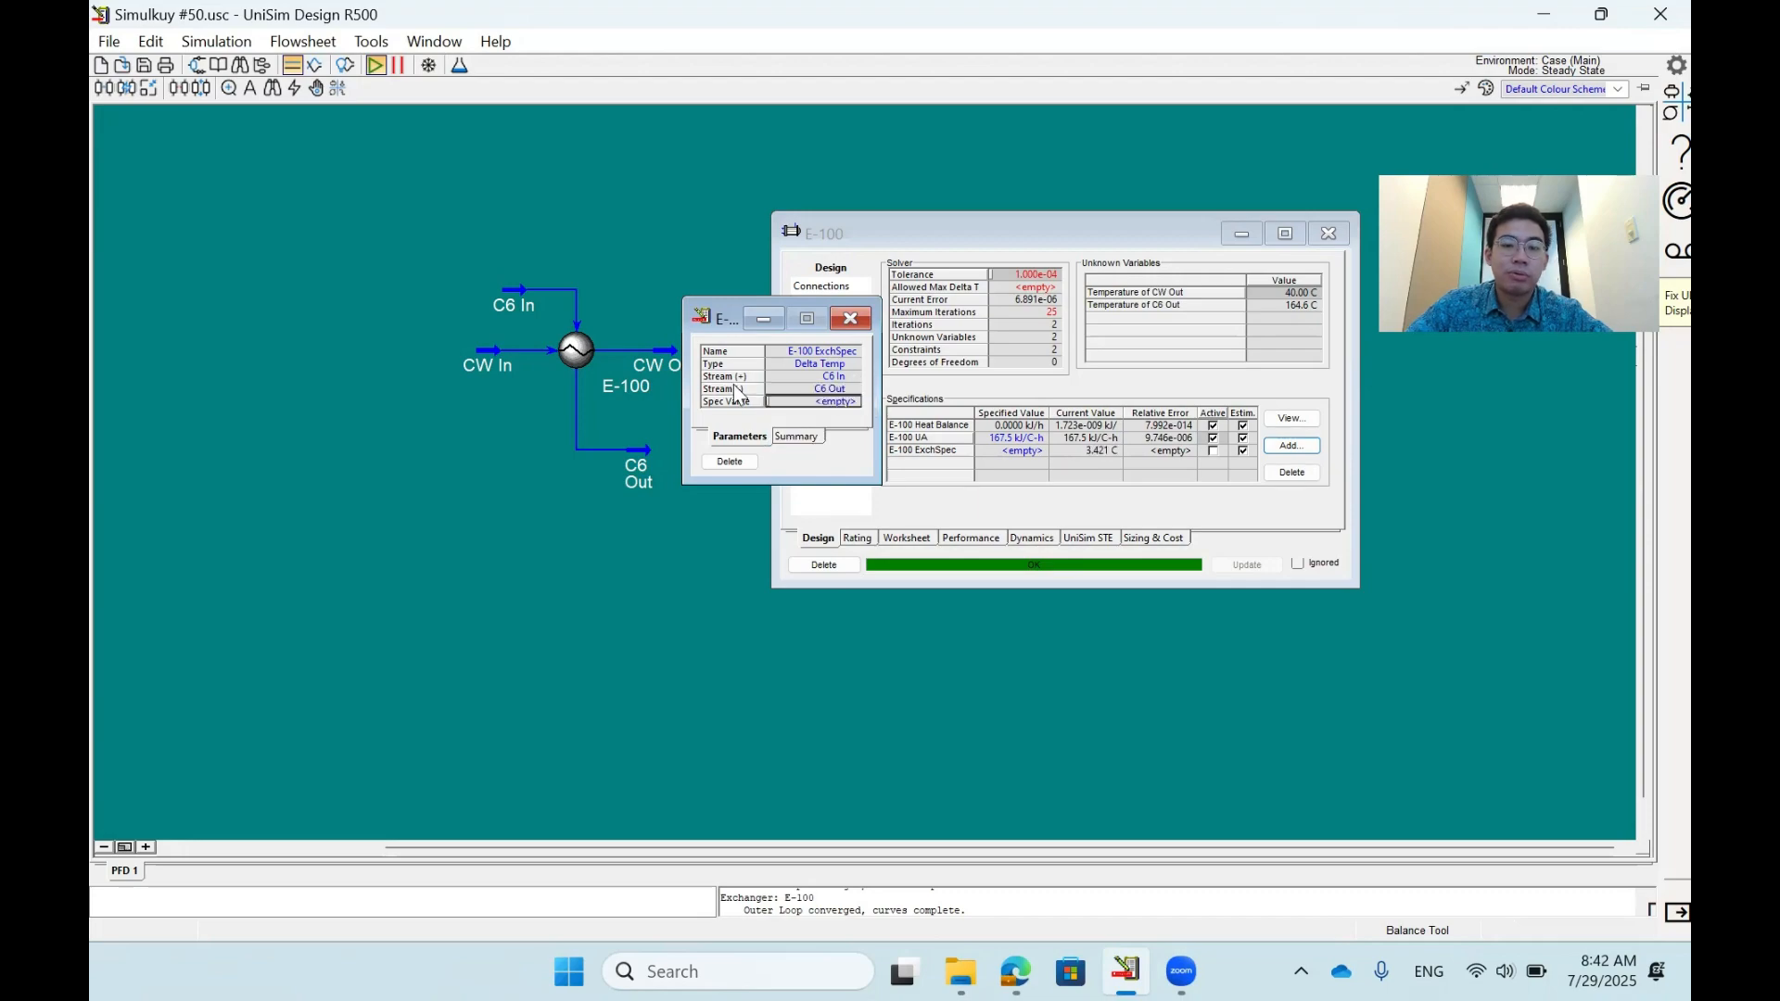
{"action": "left_click", "coordinate": [816, 377]}
{"action": "left_click", "coordinate": [824, 390]}
{"action": "left_click", "coordinate": [817, 378]}
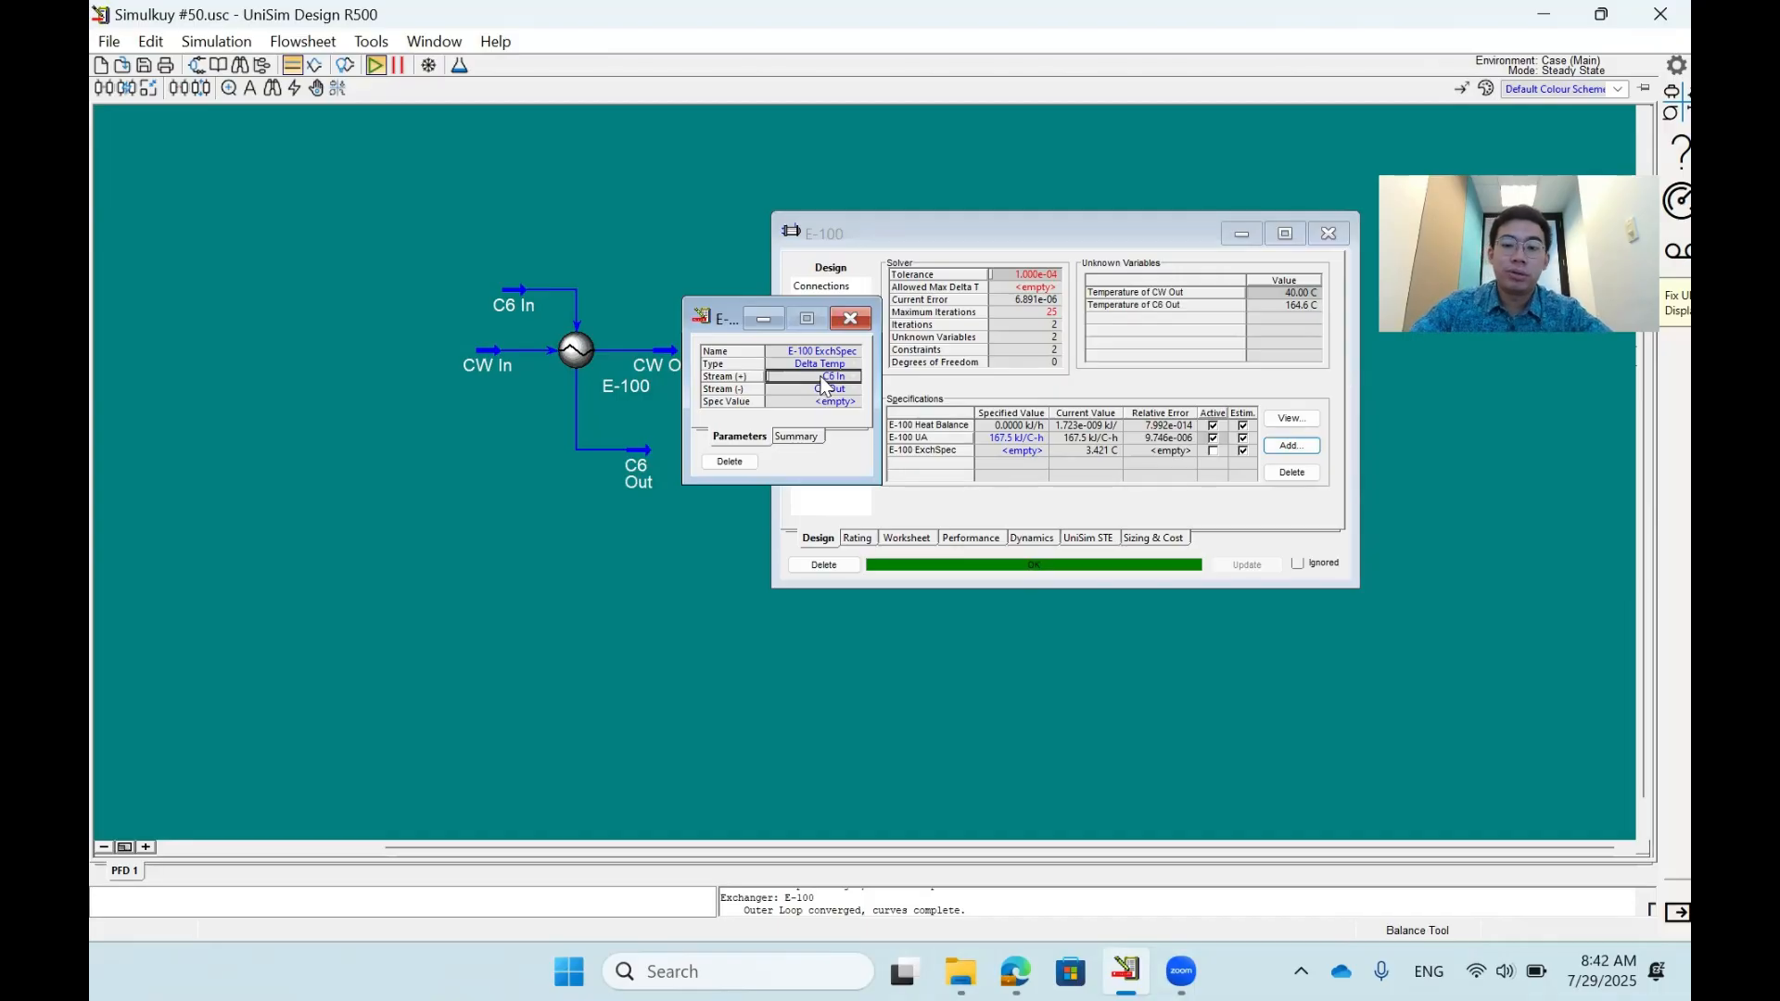
{"action": "left_click", "coordinate": [850, 318]}
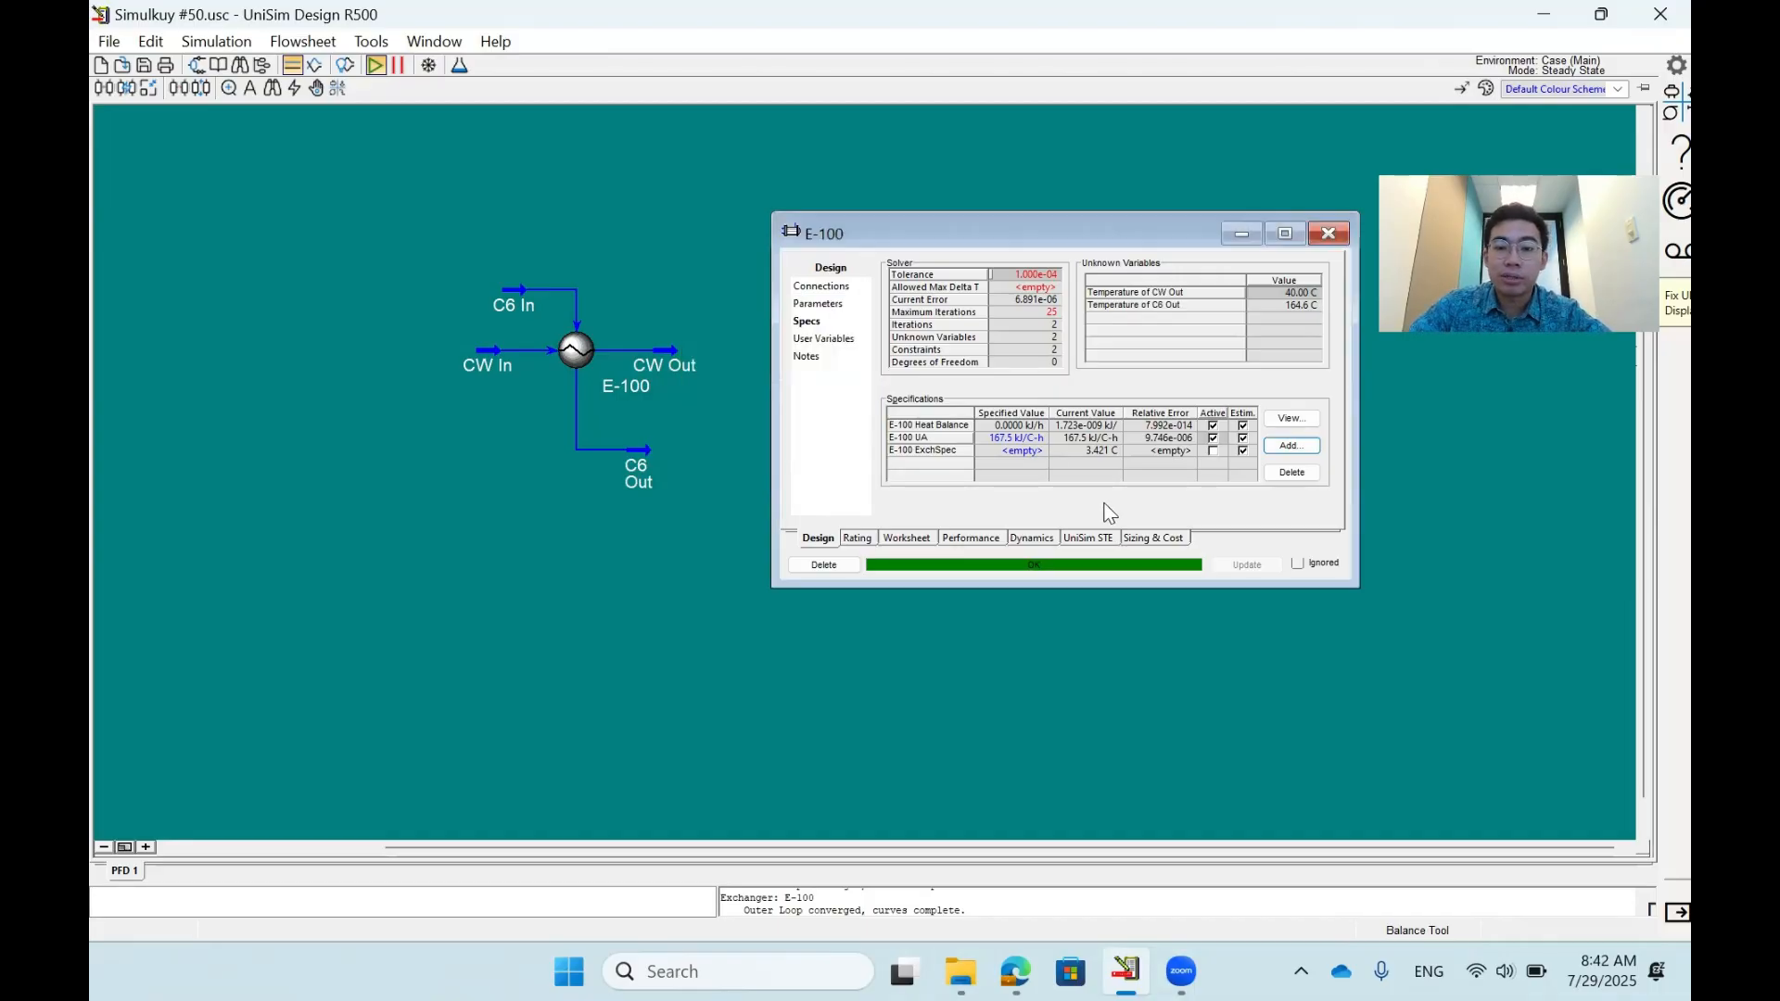
- Set the specified value of the new Delta Temp specification to 5 °C
{"action": "left_click", "coordinate": [1081, 451]}
{"action": "left_click", "coordinate": [1031, 452]}
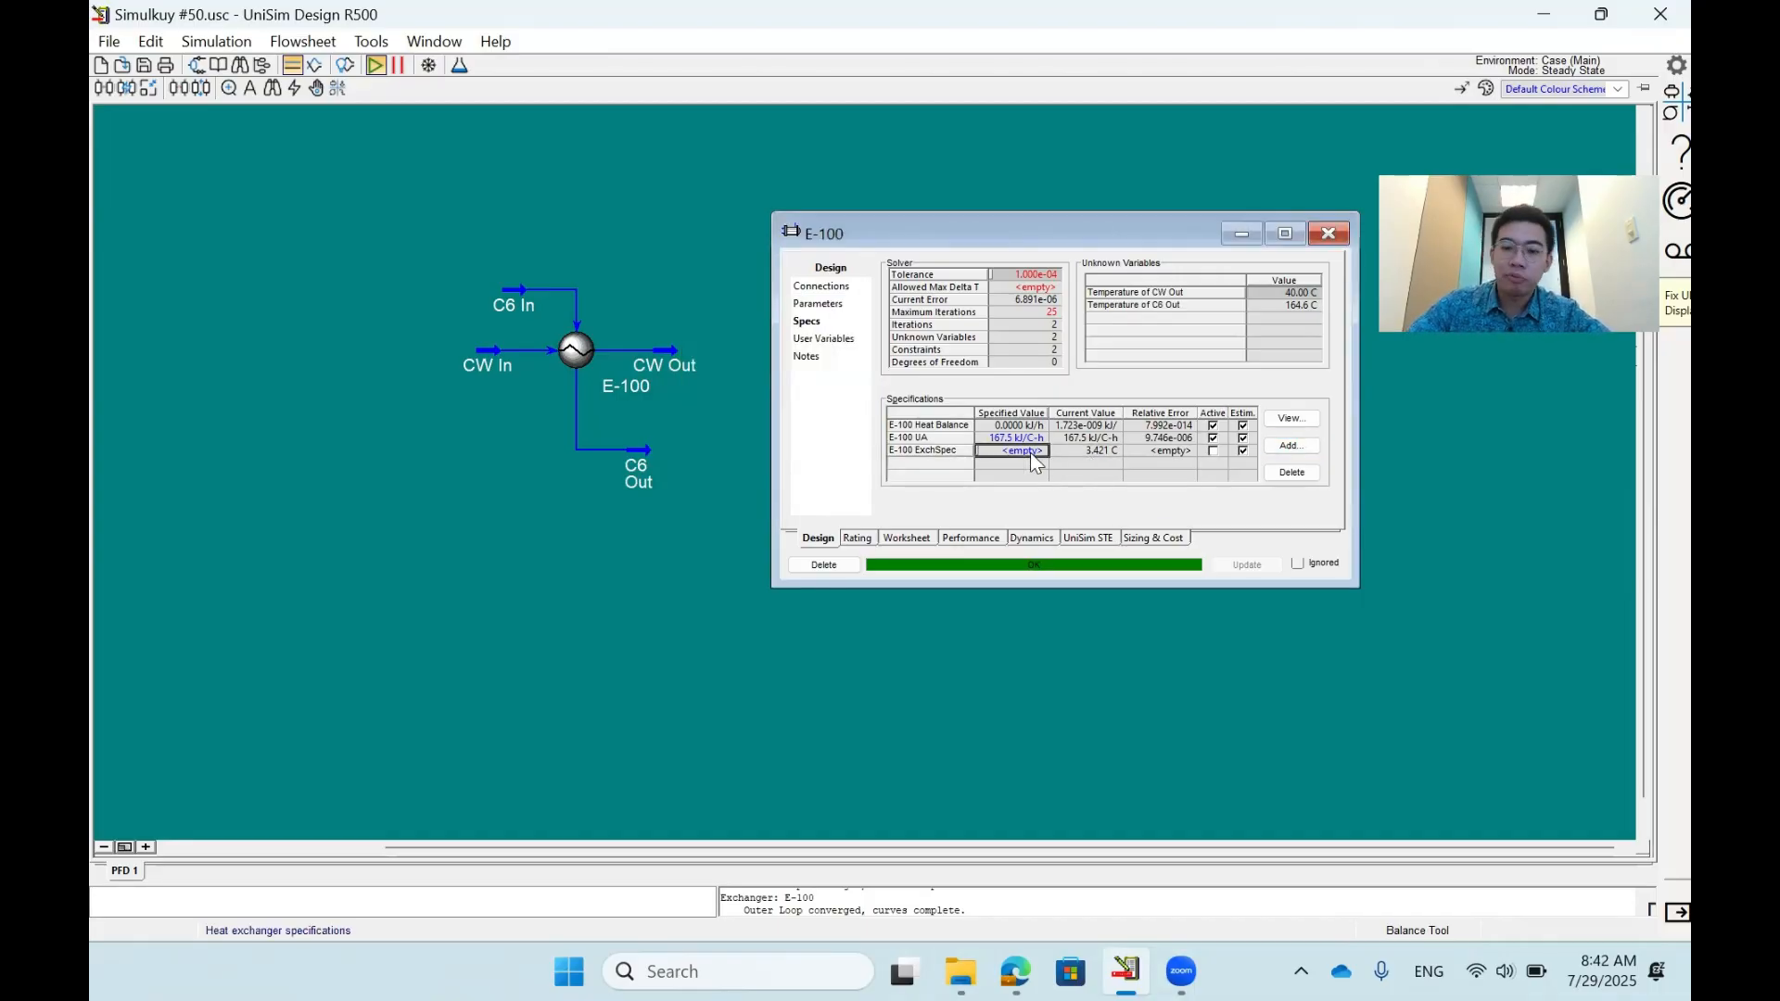
{"action": "type", "text": "5"}
{"action": "key", "text": "Return"}
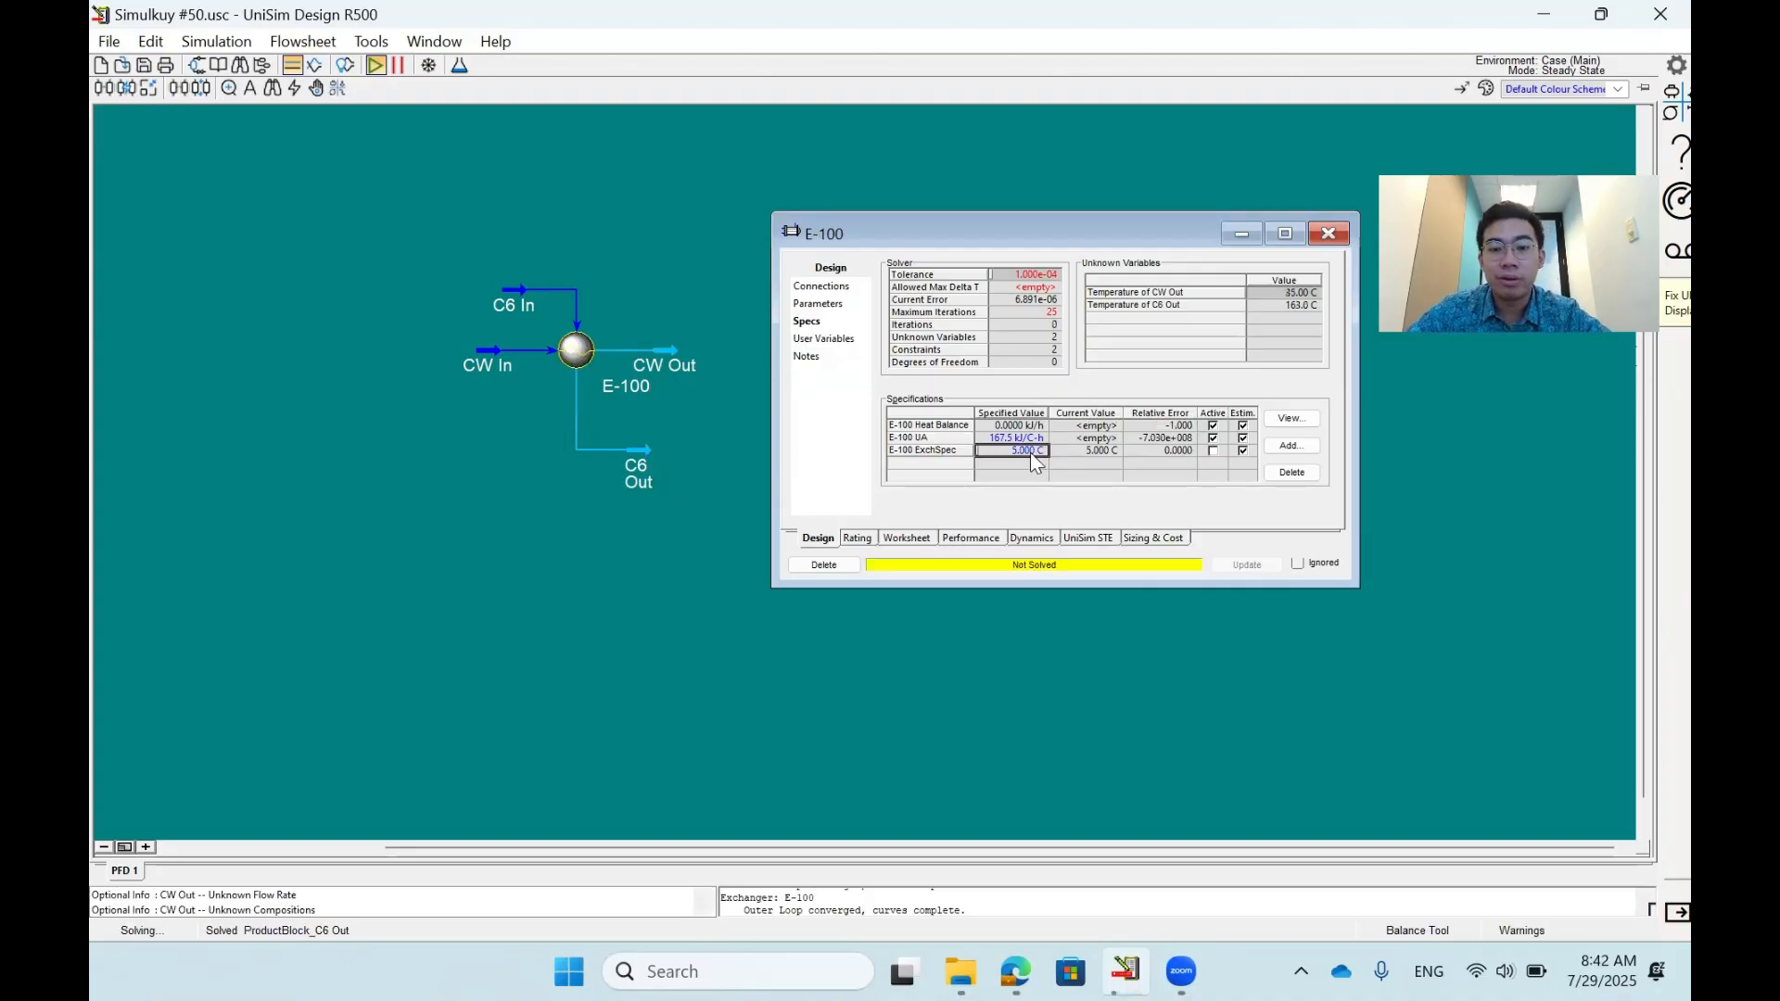
- Make the Delta Temp specification active in place of UA and add another blank specification to E-100
{"action": "left_click", "coordinate": [1213, 451]}
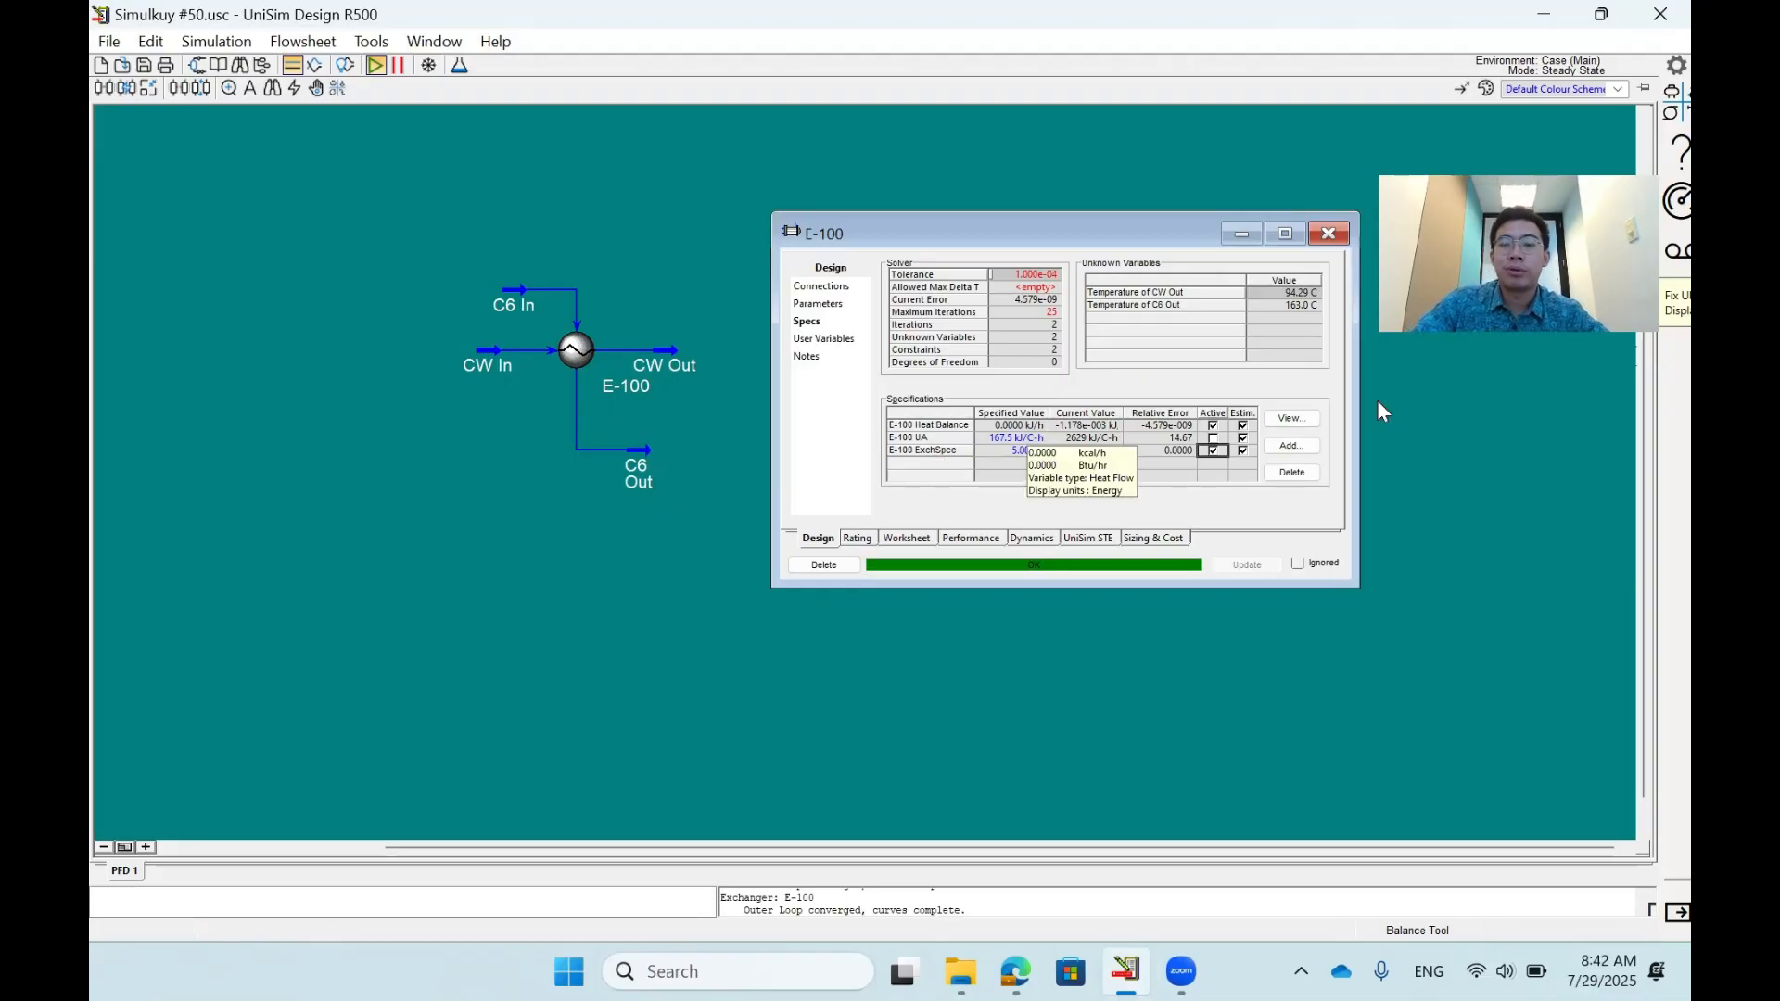
{"action": "left_click", "coordinate": [1298, 443]}
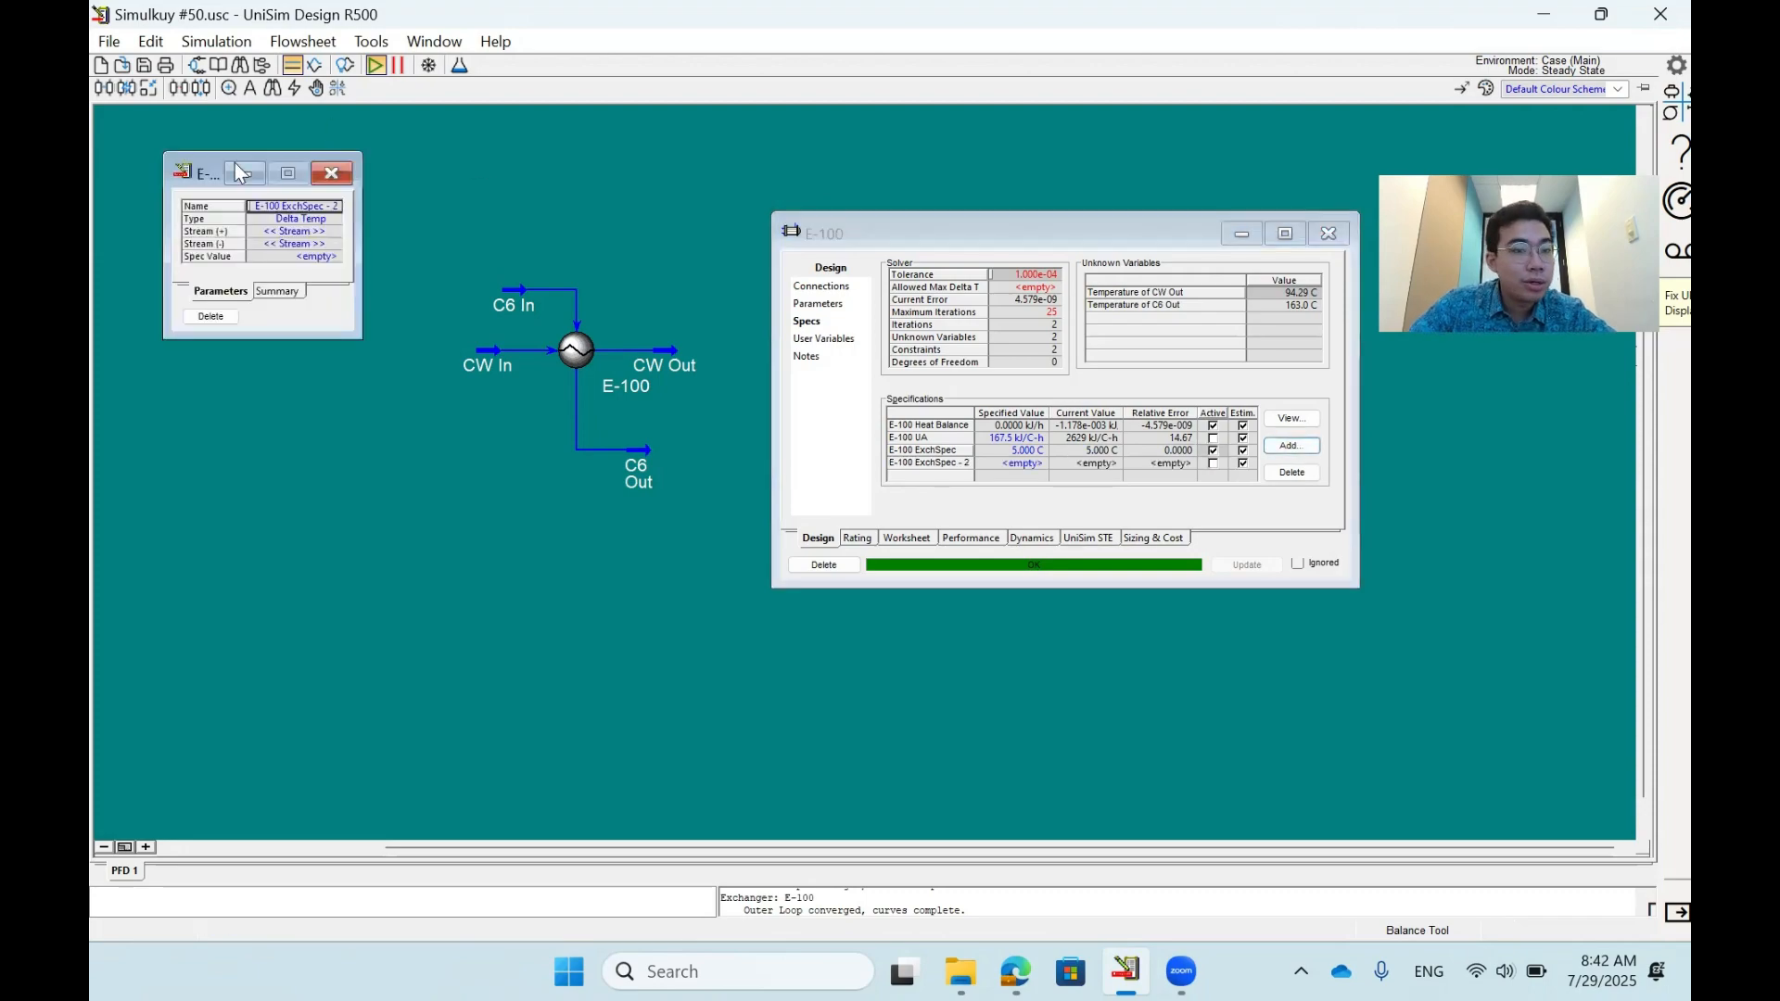
{"action": "left_click_drag", "start_coordinate": [197, 169], "coordinate": [400, 273]}
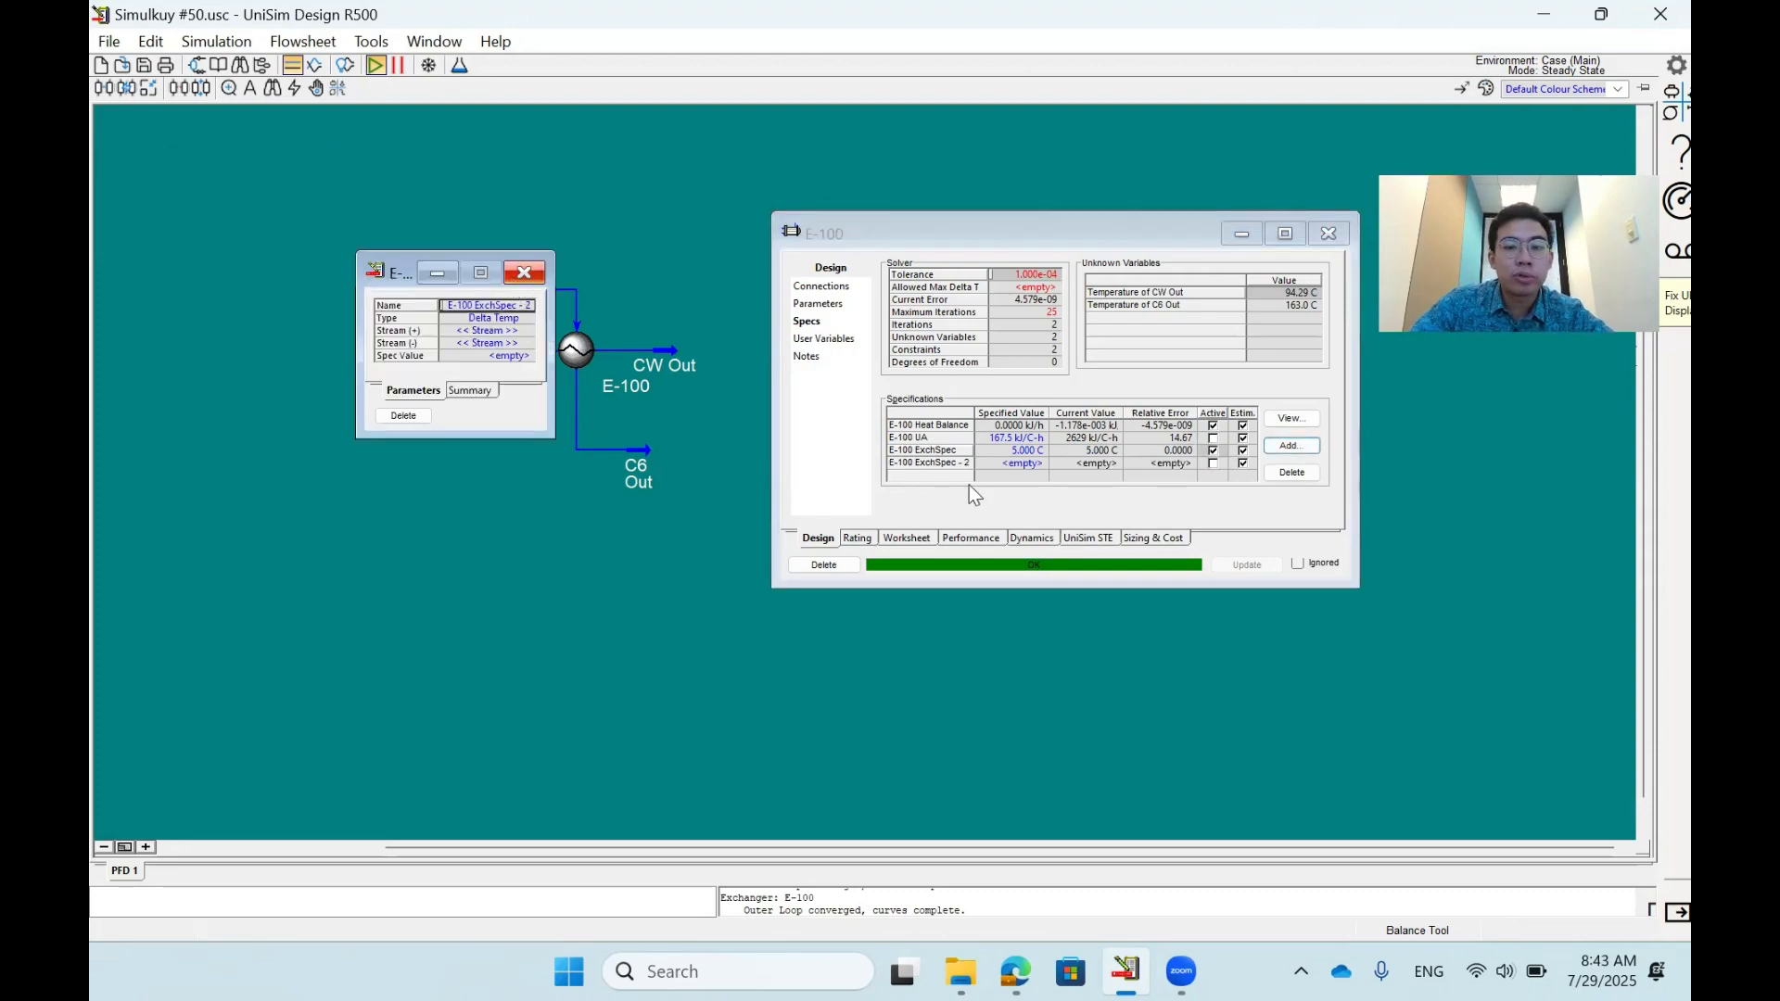
{"action": "left_click", "coordinate": [972, 492]}
- Rename the temperature-difference specification between C6 In and C6 Out as Delta Temp
{"action": "left_click", "coordinate": [939, 450]}
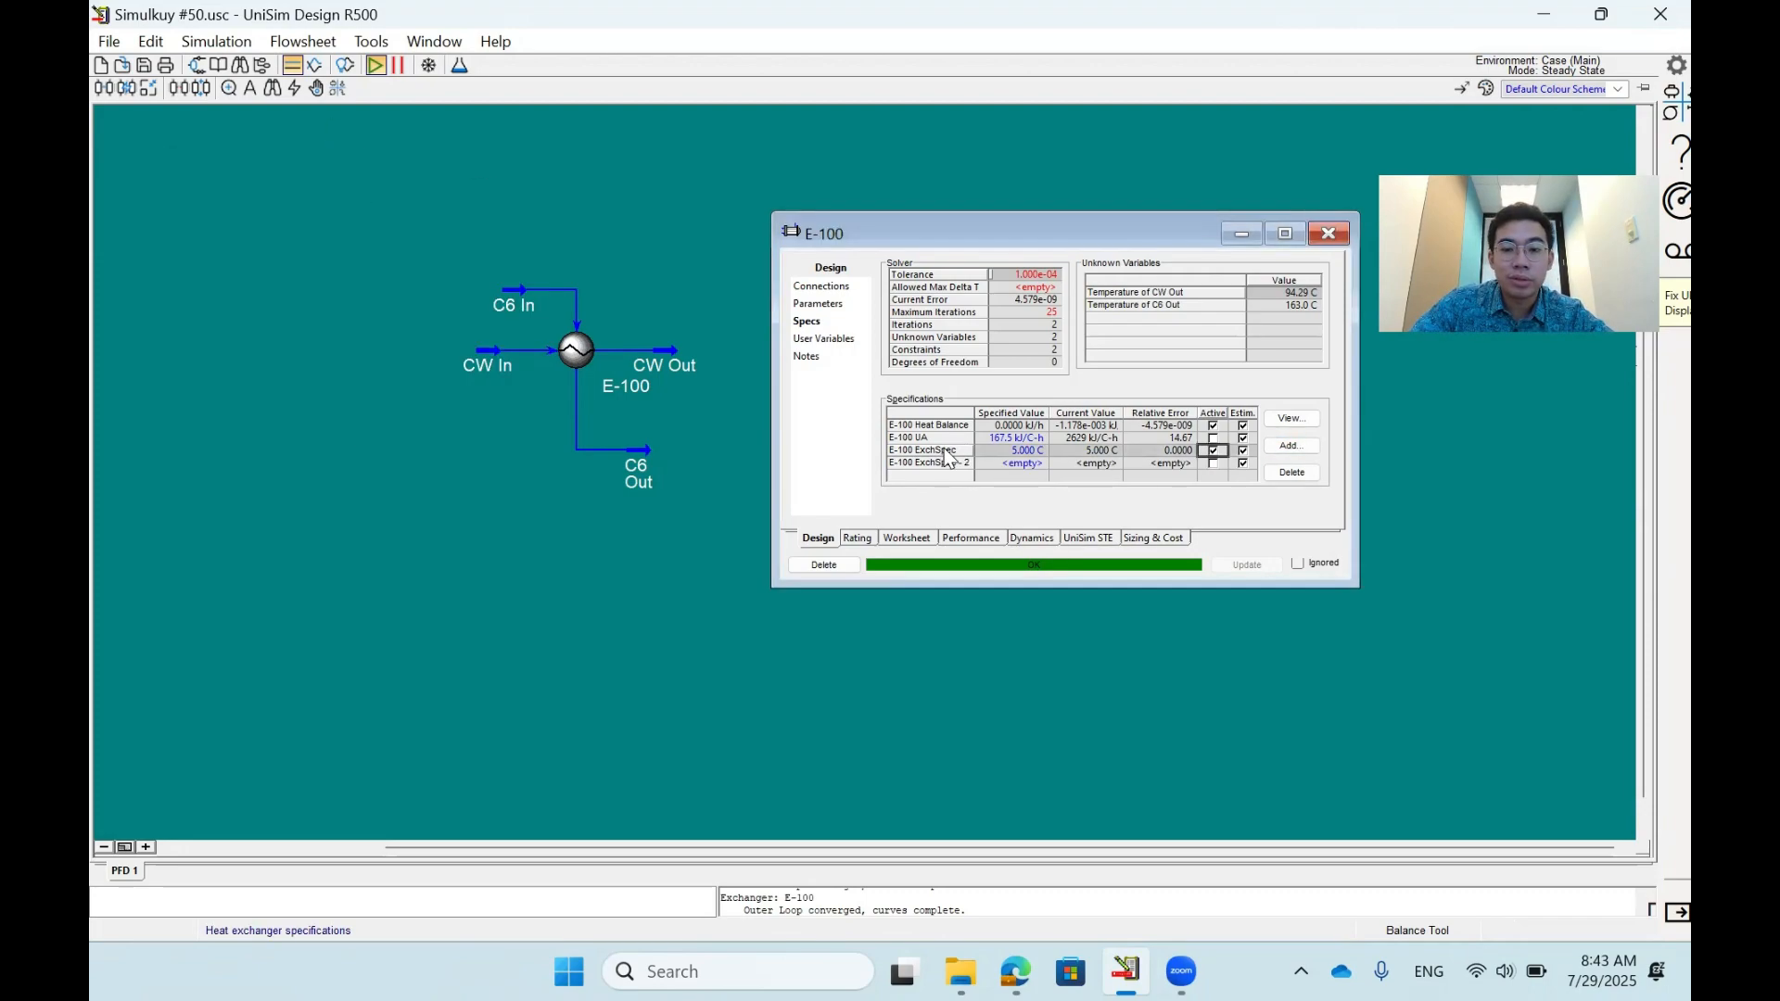
{"action": "left_click", "coordinate": [1291, 418]}
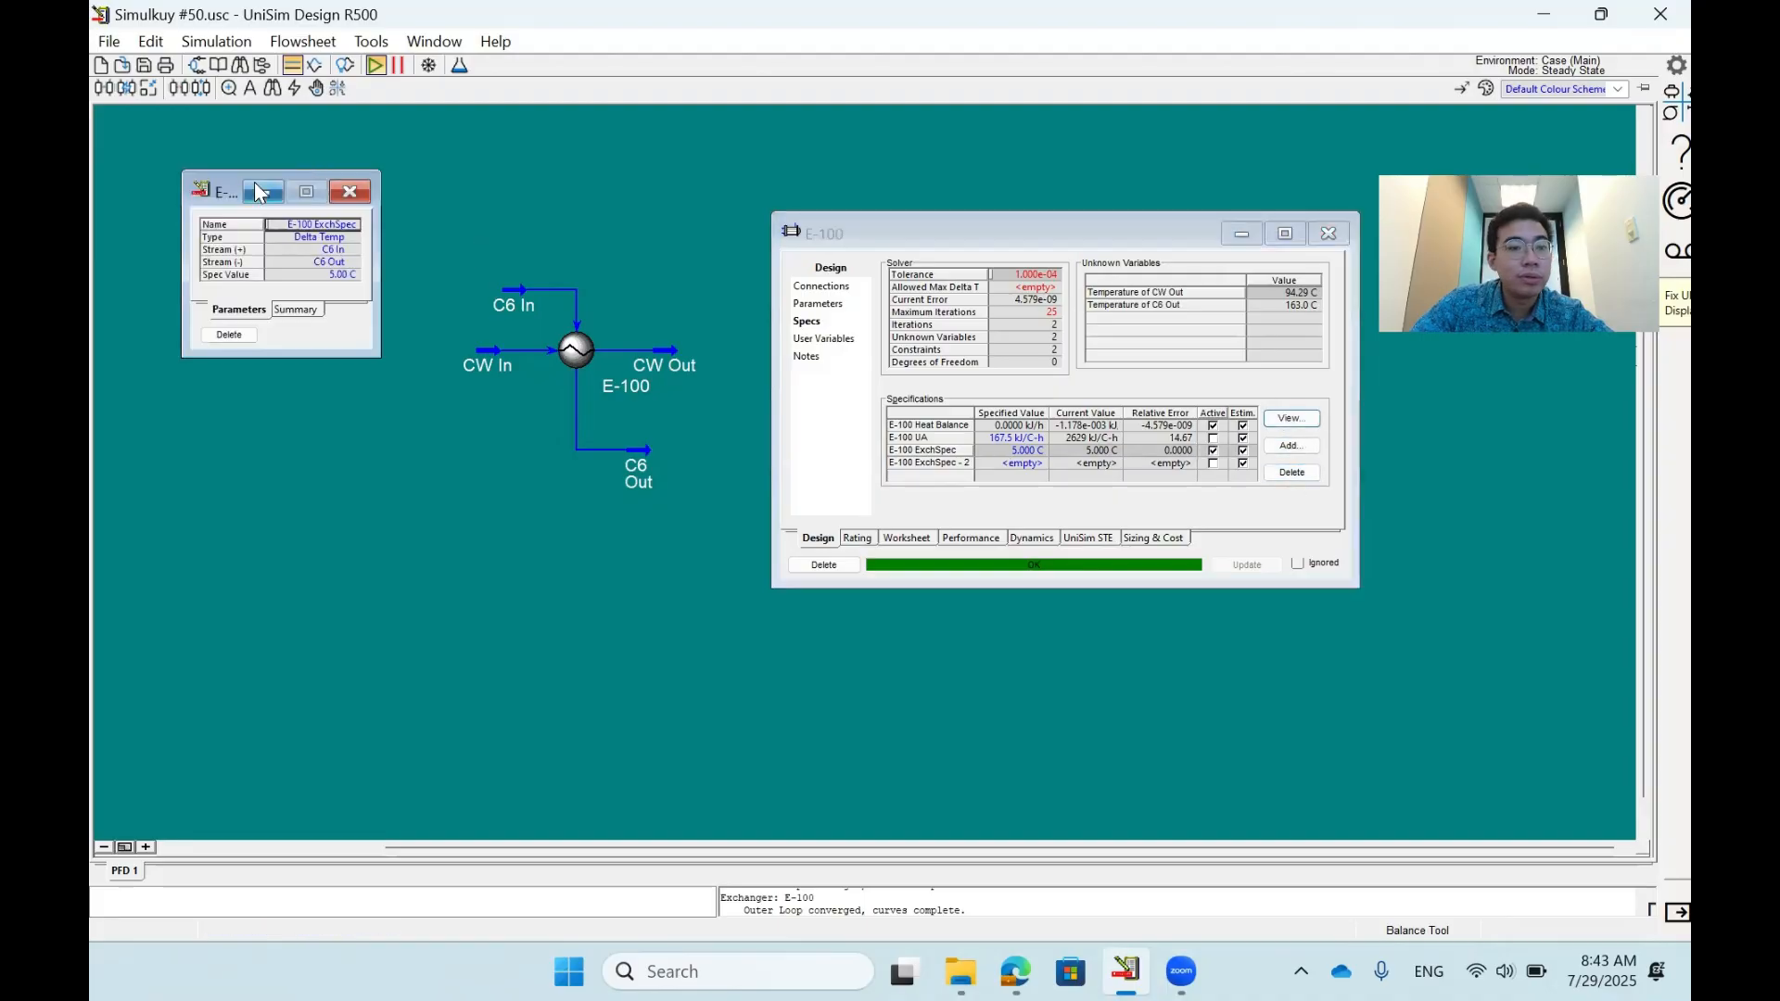
{"action": "left_click_drag", "start_coordinate": [227, 187], "coordinate": [340, 323]}
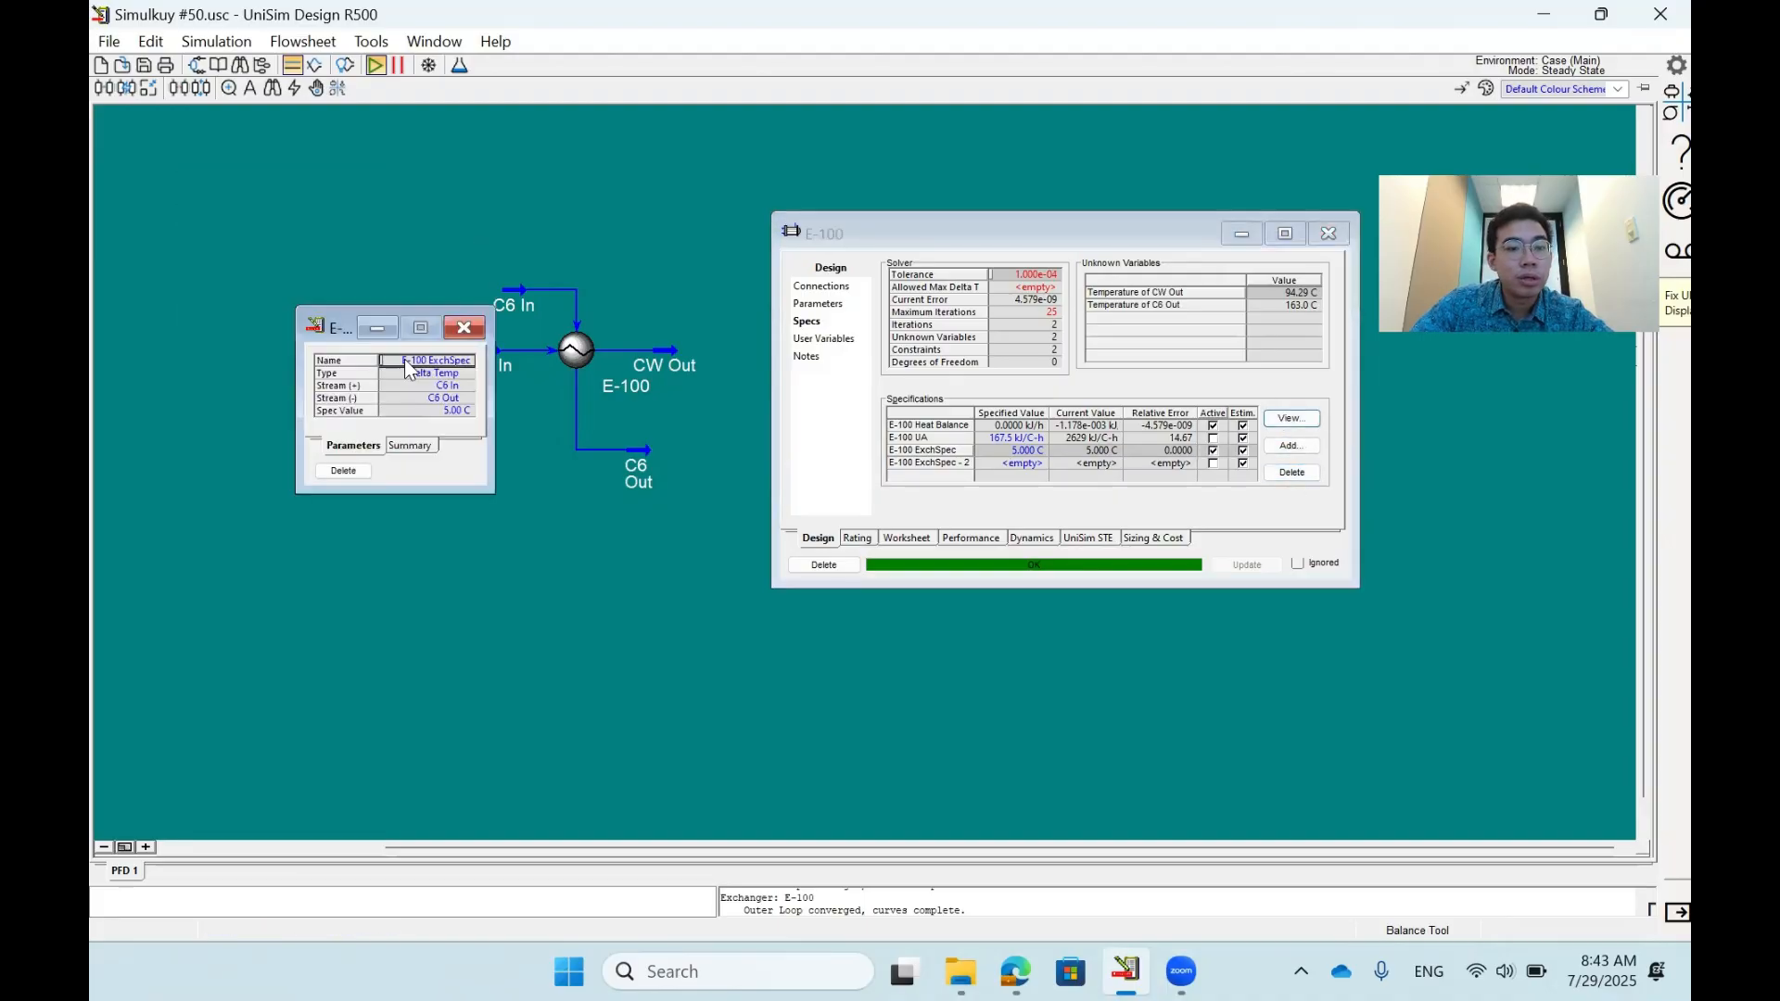
{"action": "left_click", "coordinate": [404, 359]}
{"action": "type", "text": "Delta Temp"}
{"action": "key", "text": "Return"}
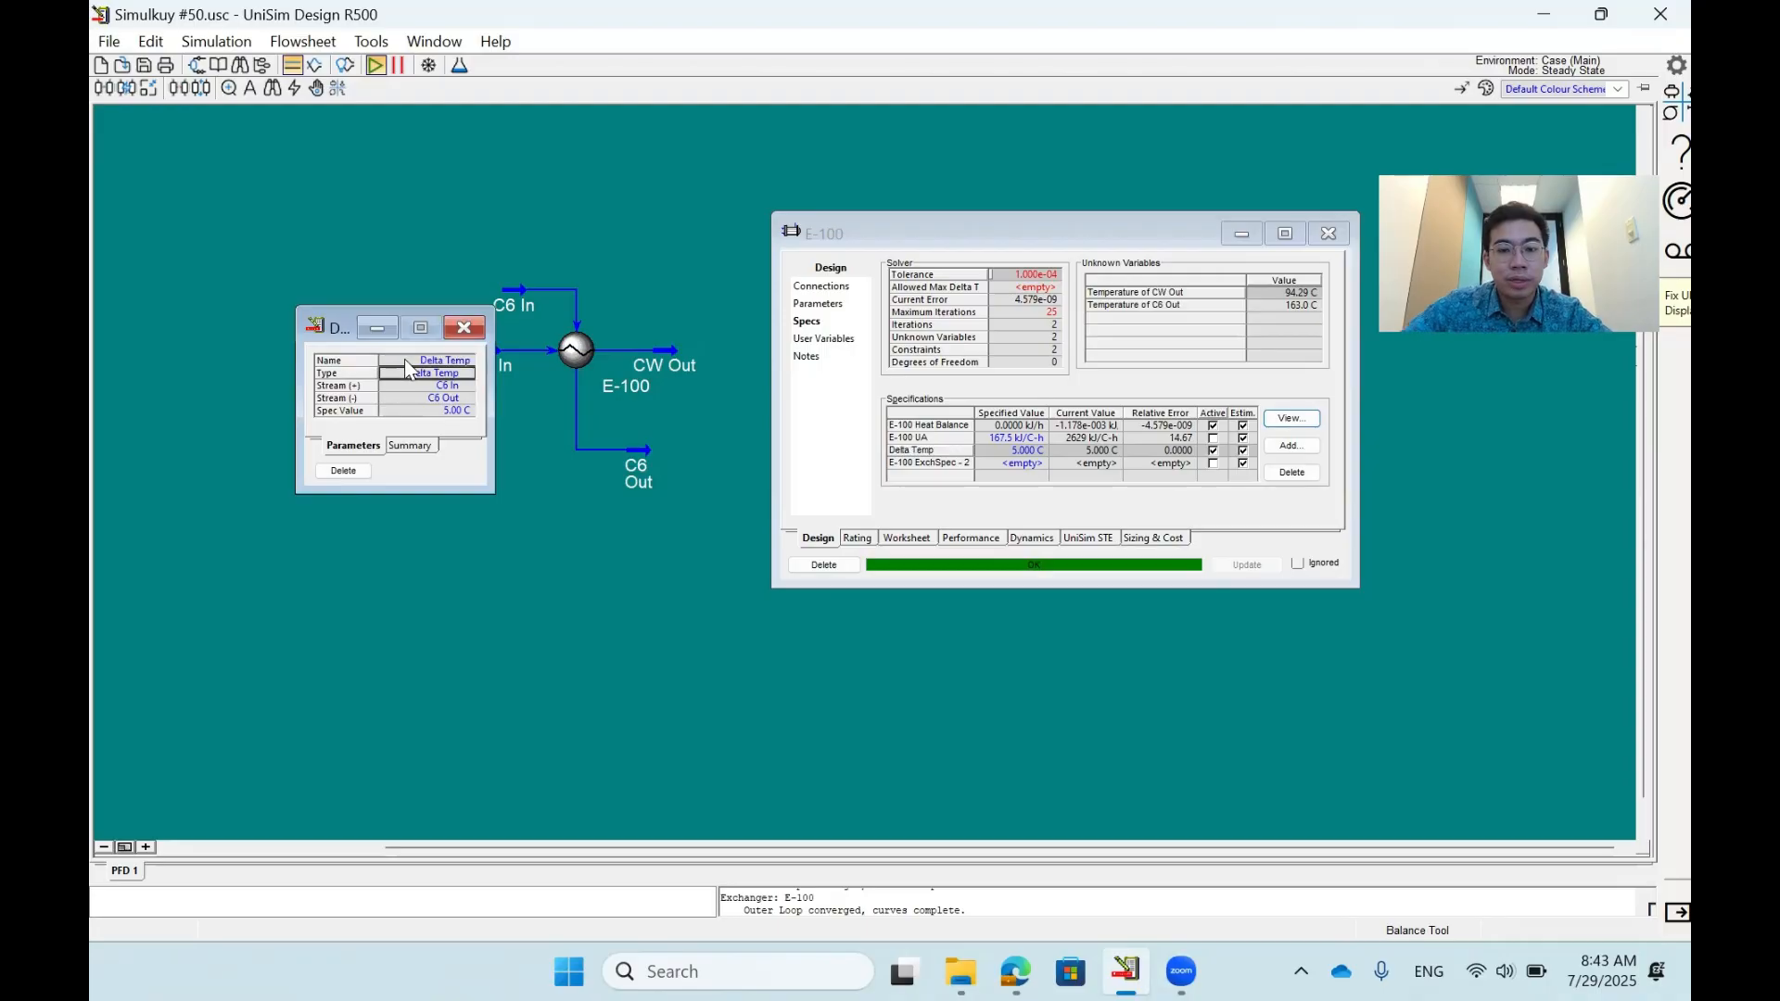
{"action": "left_click", "coordinate": [453, 325]}
- Rename the E-100 UA specification as UA
{"action": "left_click", "coordinate": [1011, 438]}
{"action": "left_click", "coordinate": [1291, 419]}
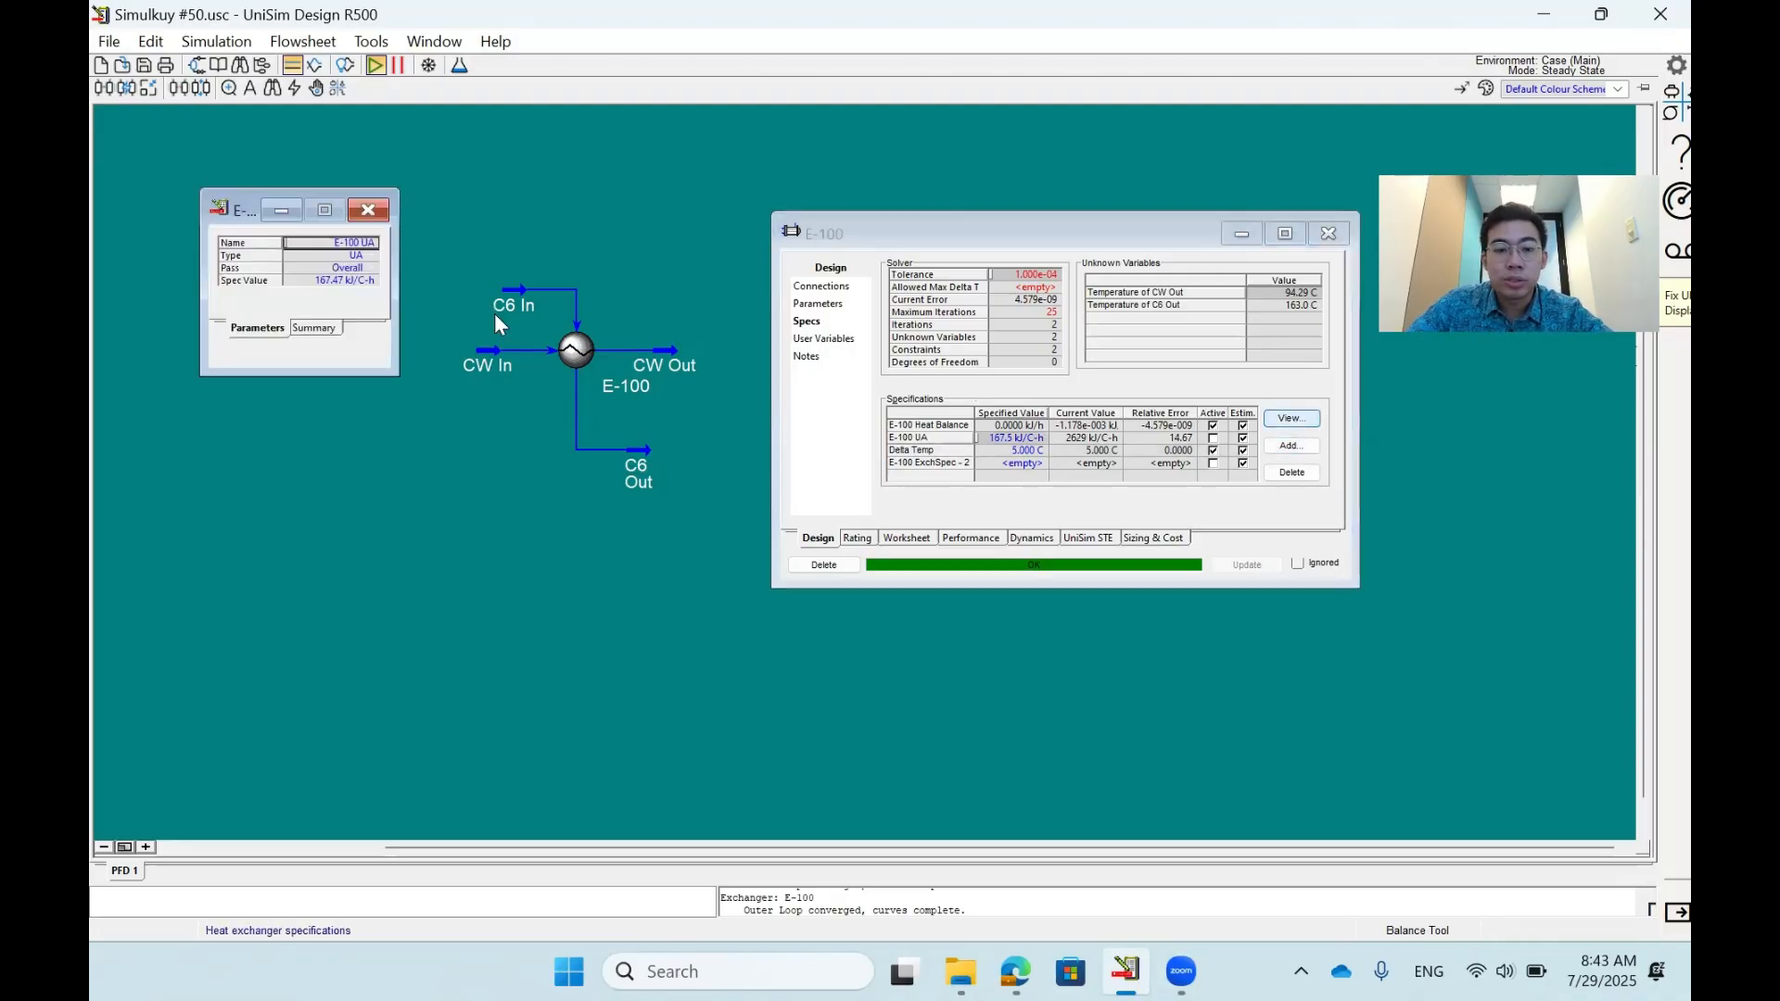
{"action": "left_click", "coordinate": [347, 243]}
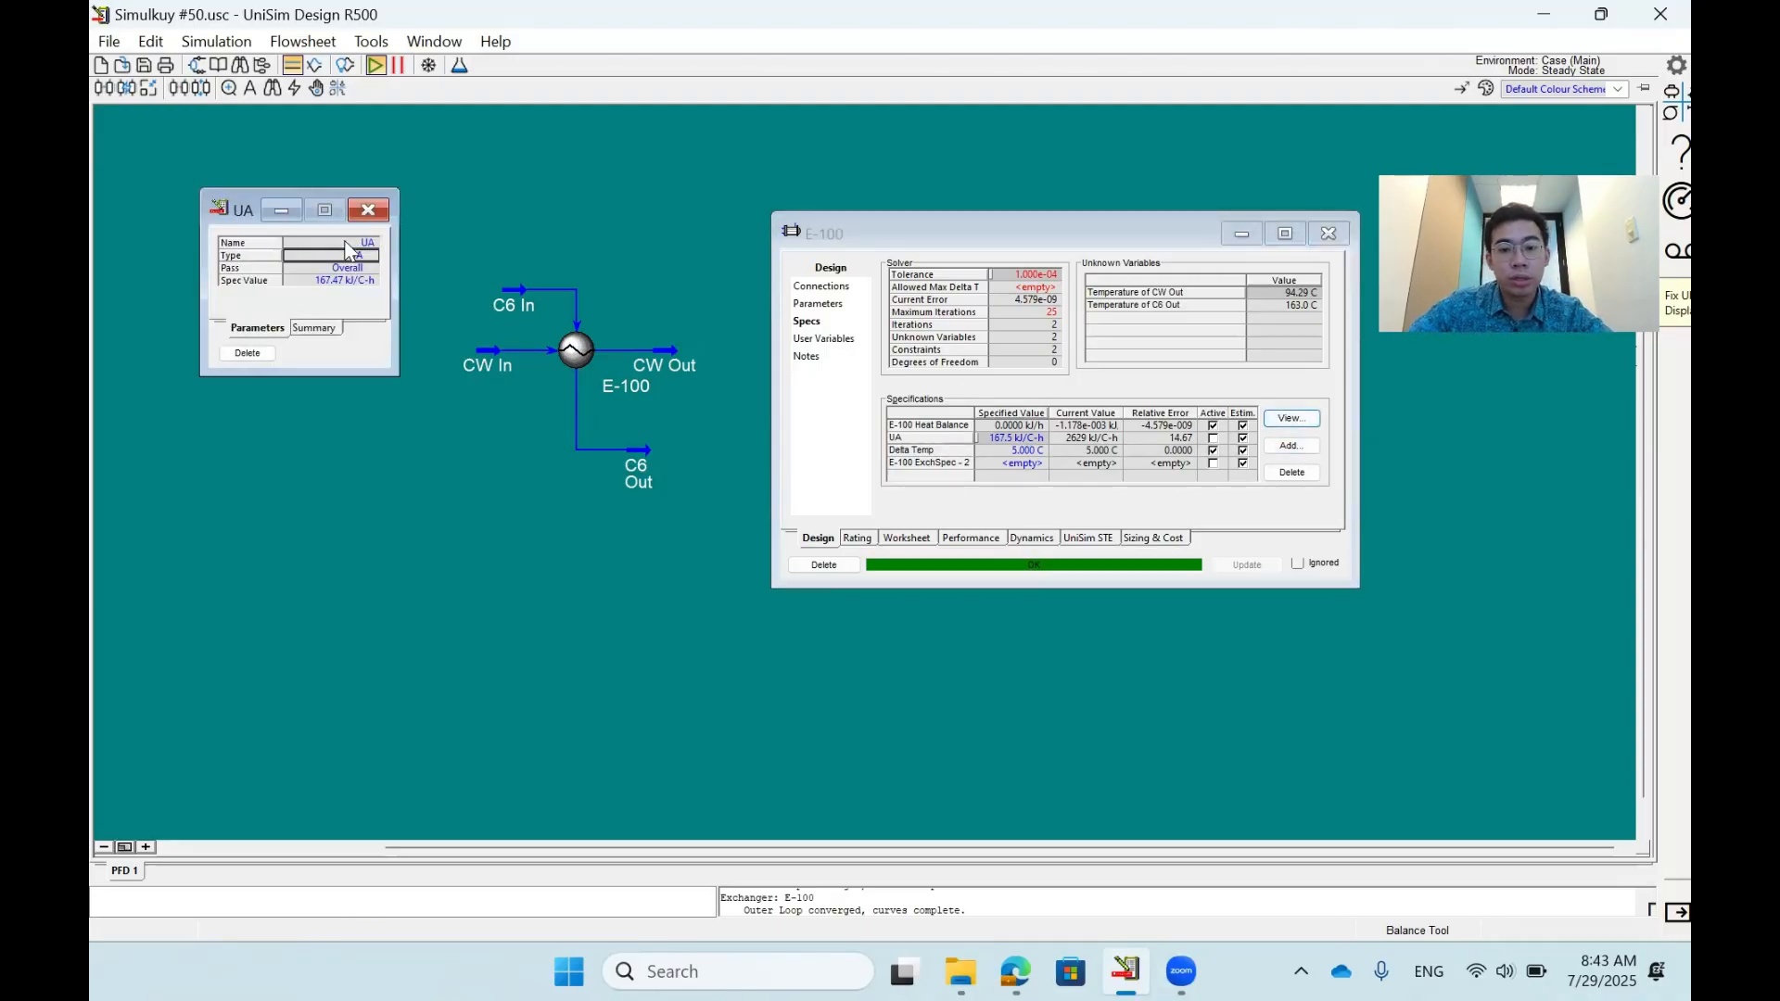
{"action": "type", "text": "UA"}
{"action": "key", "text": "Return"}
{"action": "left_click", "coordinate": [368, 211]}
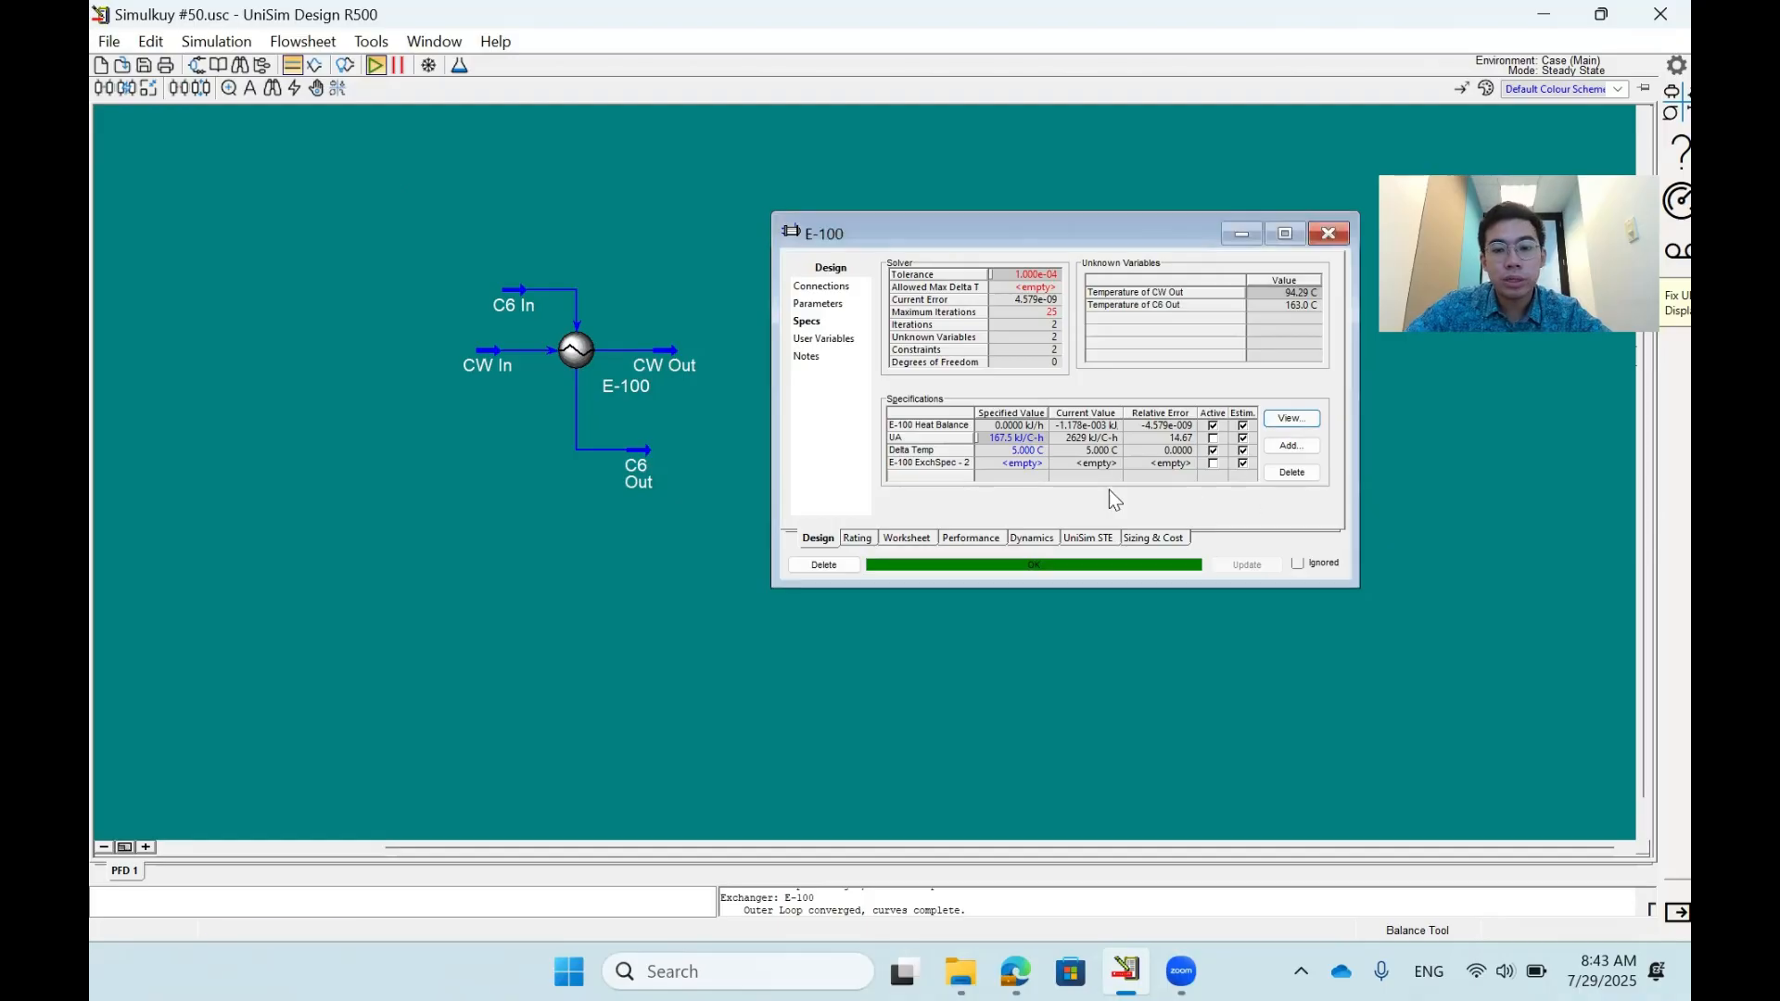
- Set the blank E-100 ExchSpec - 2 specification to type Min Approach with the Overall pass
{"action": "left_click", "coordinate": [1013, 463]}
{"action": "left_click", "coordinate": [1281, 422]}
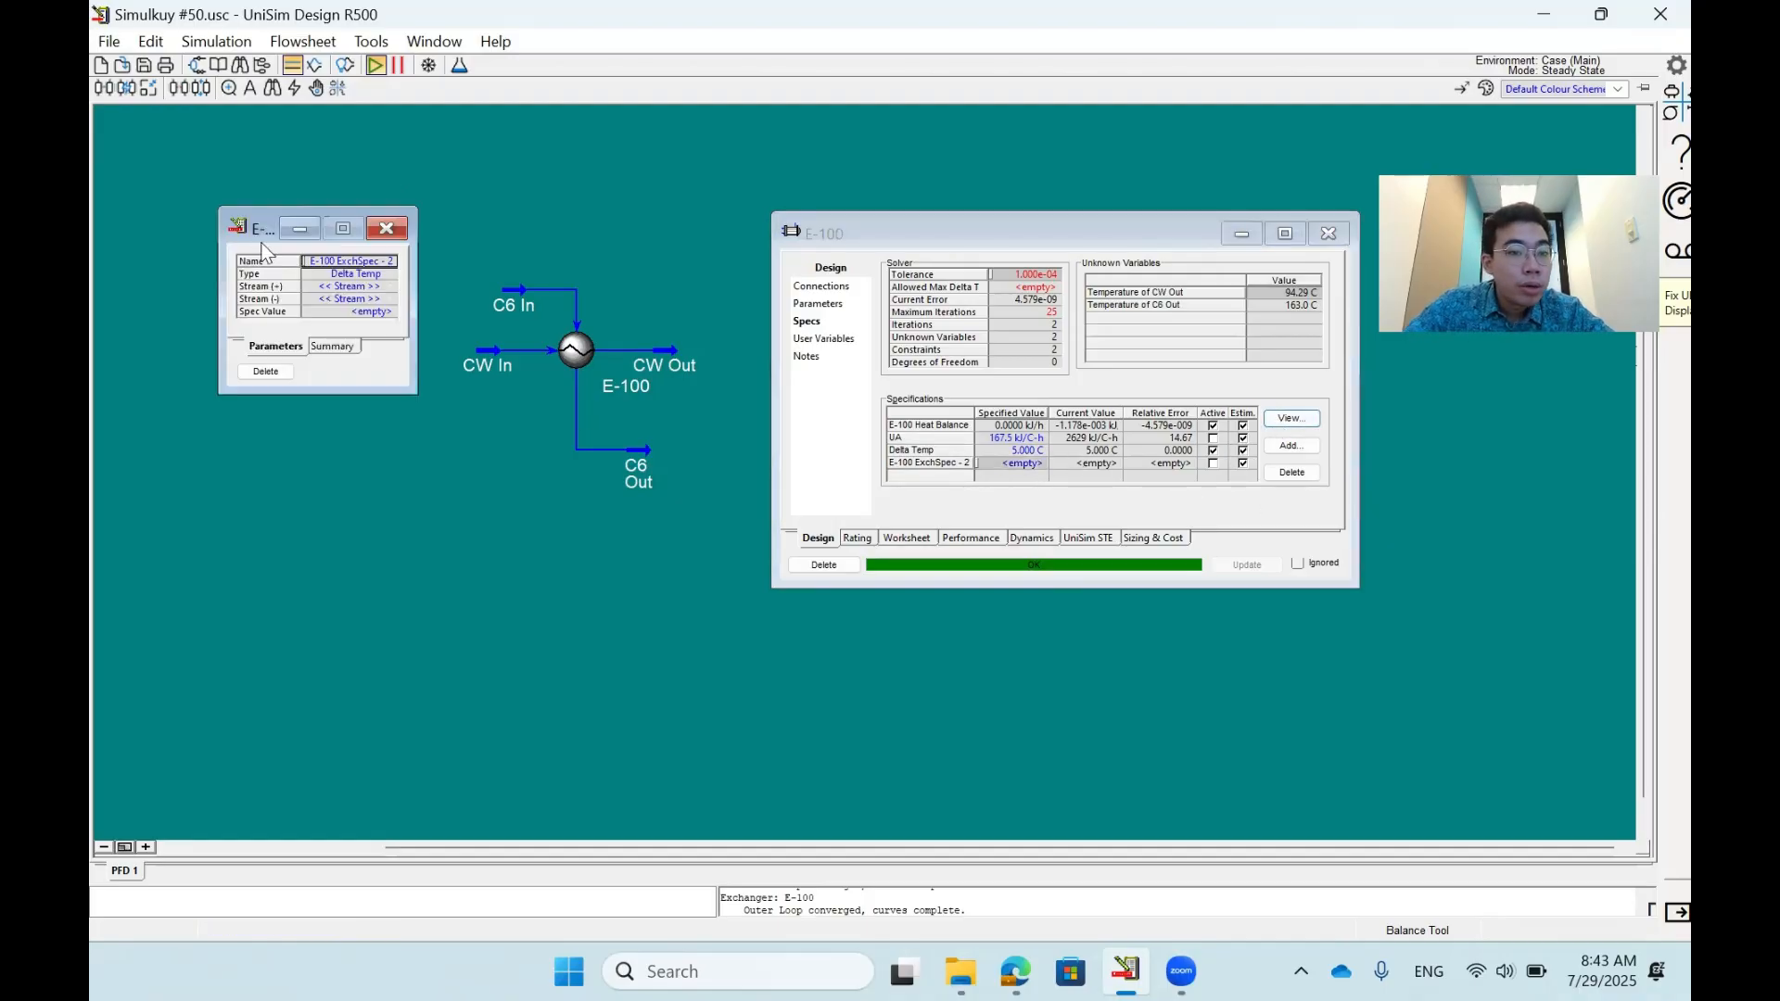
{"action": "left_click_drag", "start_coordinate": [266, 228], "coordinate": [439, 350]}
{"action": "left_click", "coordinate": [569, 398]}
{"action": "left_click", "coordinate": [569, 398]}
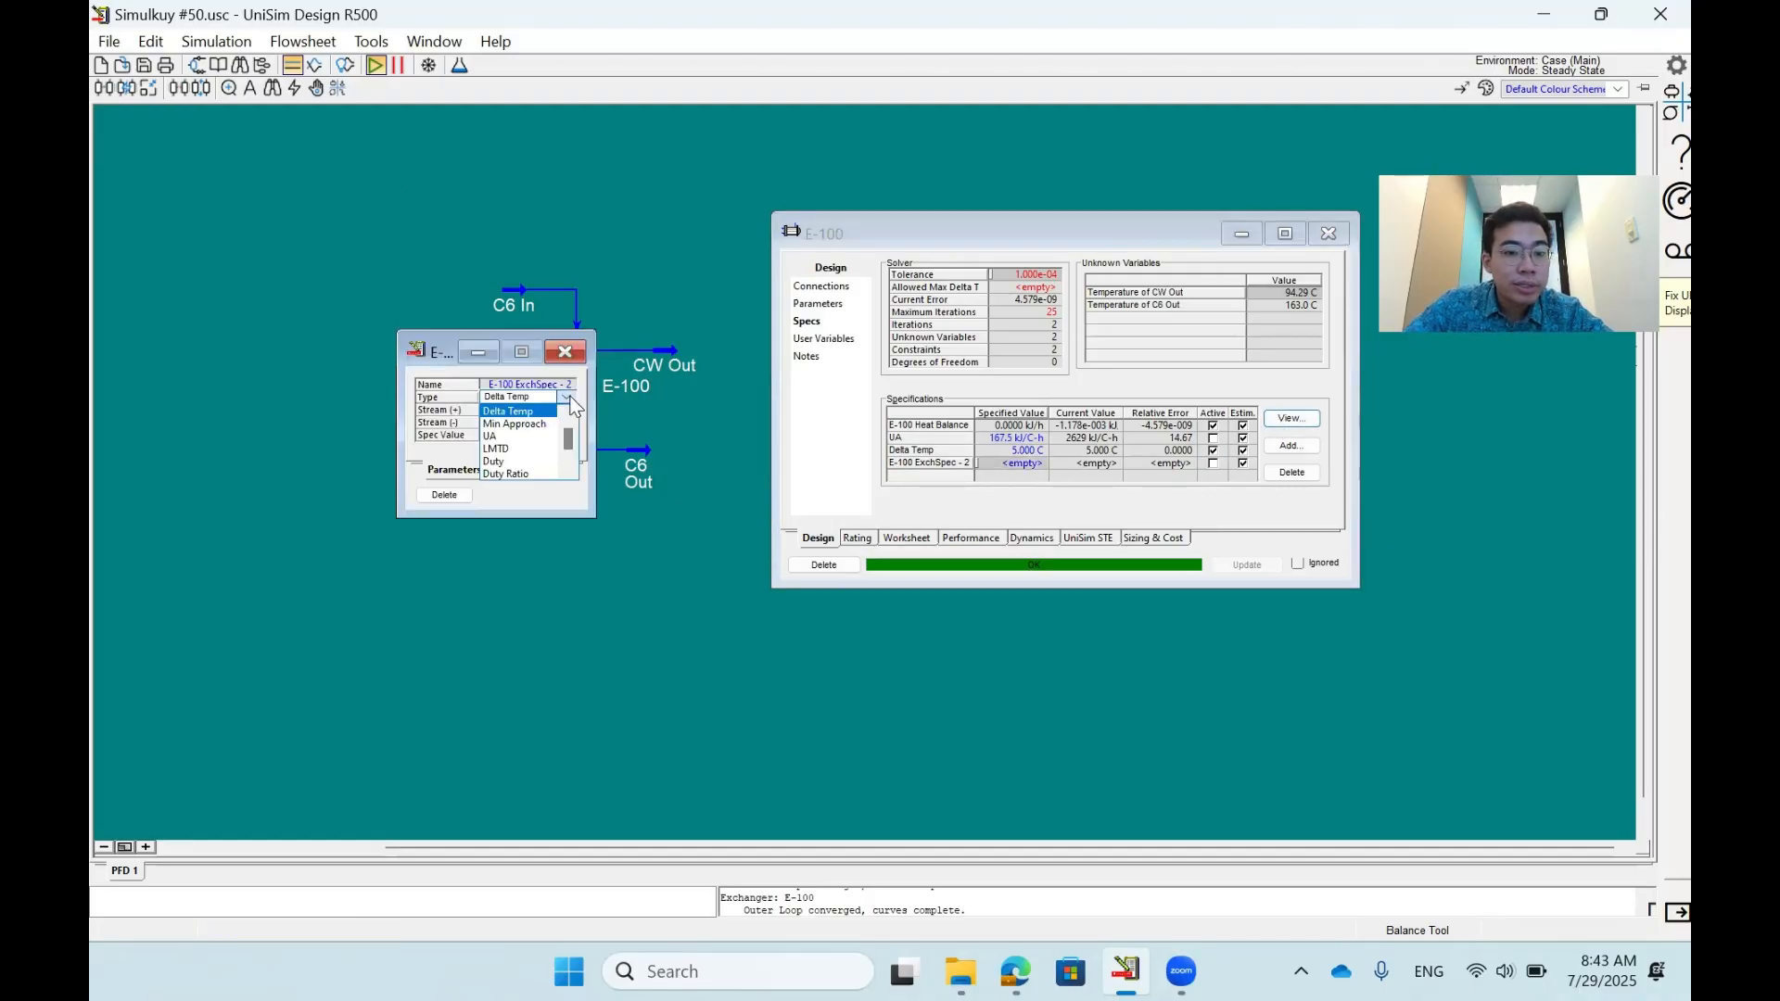
{"action": "scroll", "coordinate": [542, 426], "scroll_direction": "up", "scroll_amount": 1}
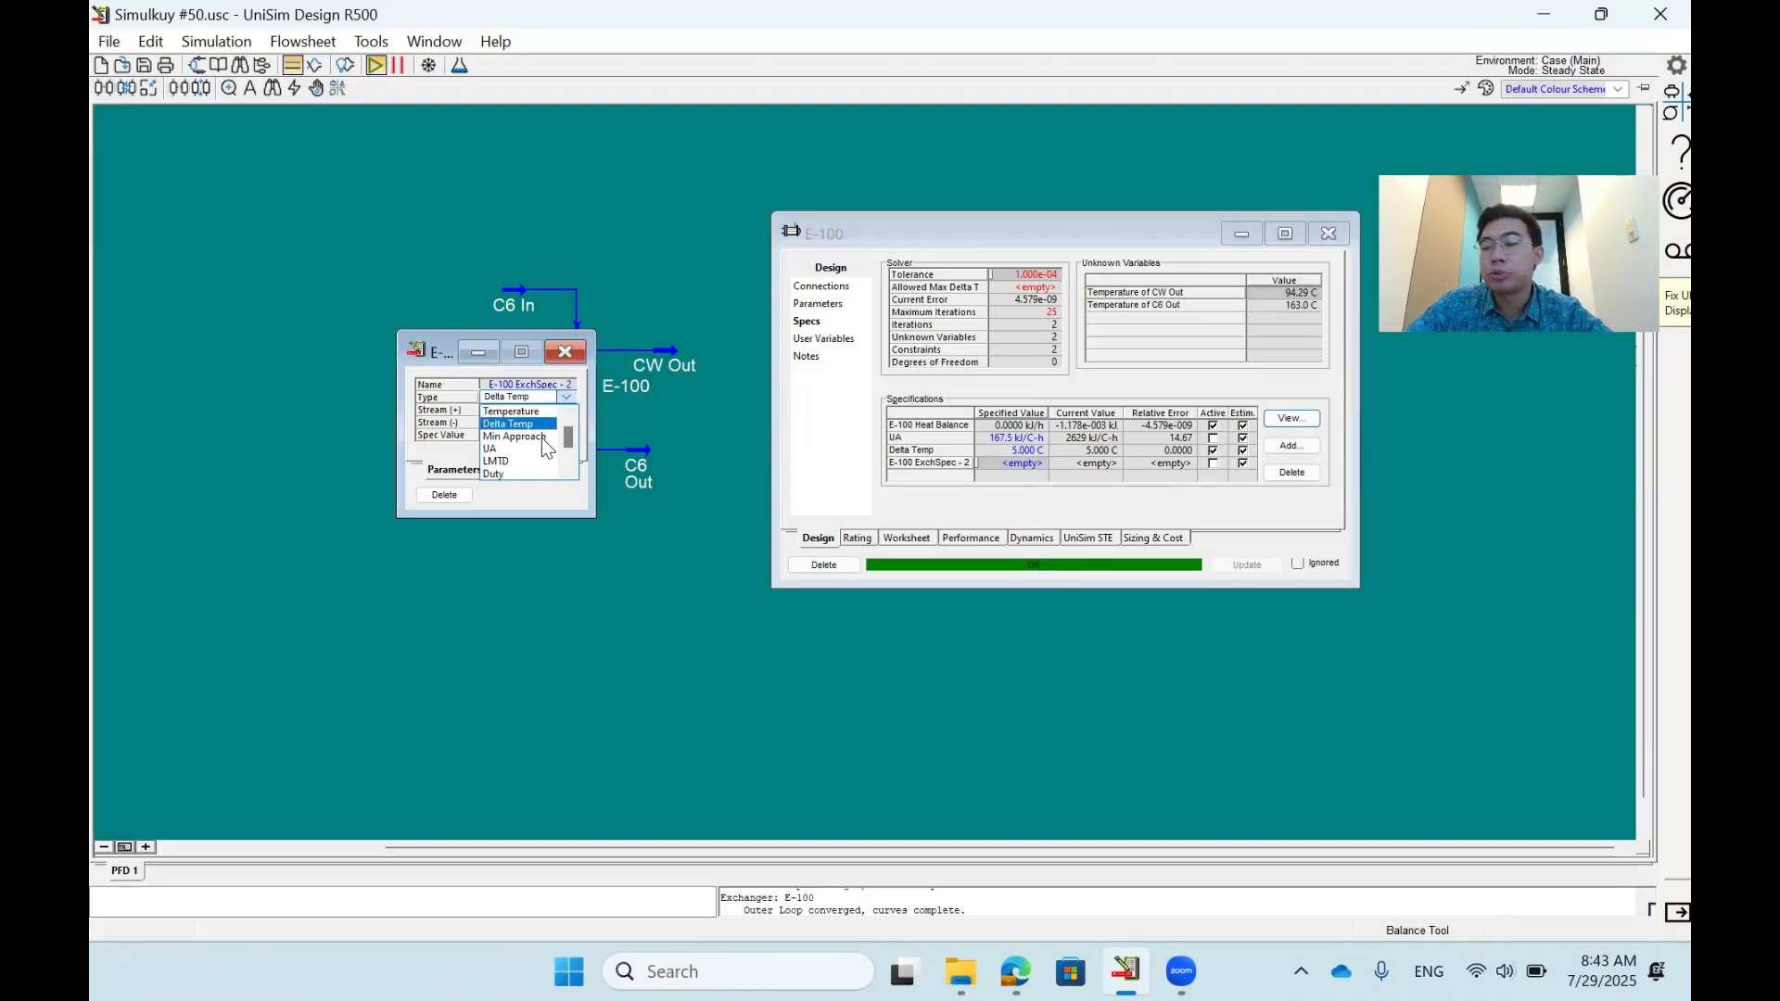
{"action": "left_click", "coordinate": [541, 438]}
{"action": "left_click_drag", "start_coordinate": [438, 359], "coordinate": [462, 533]}
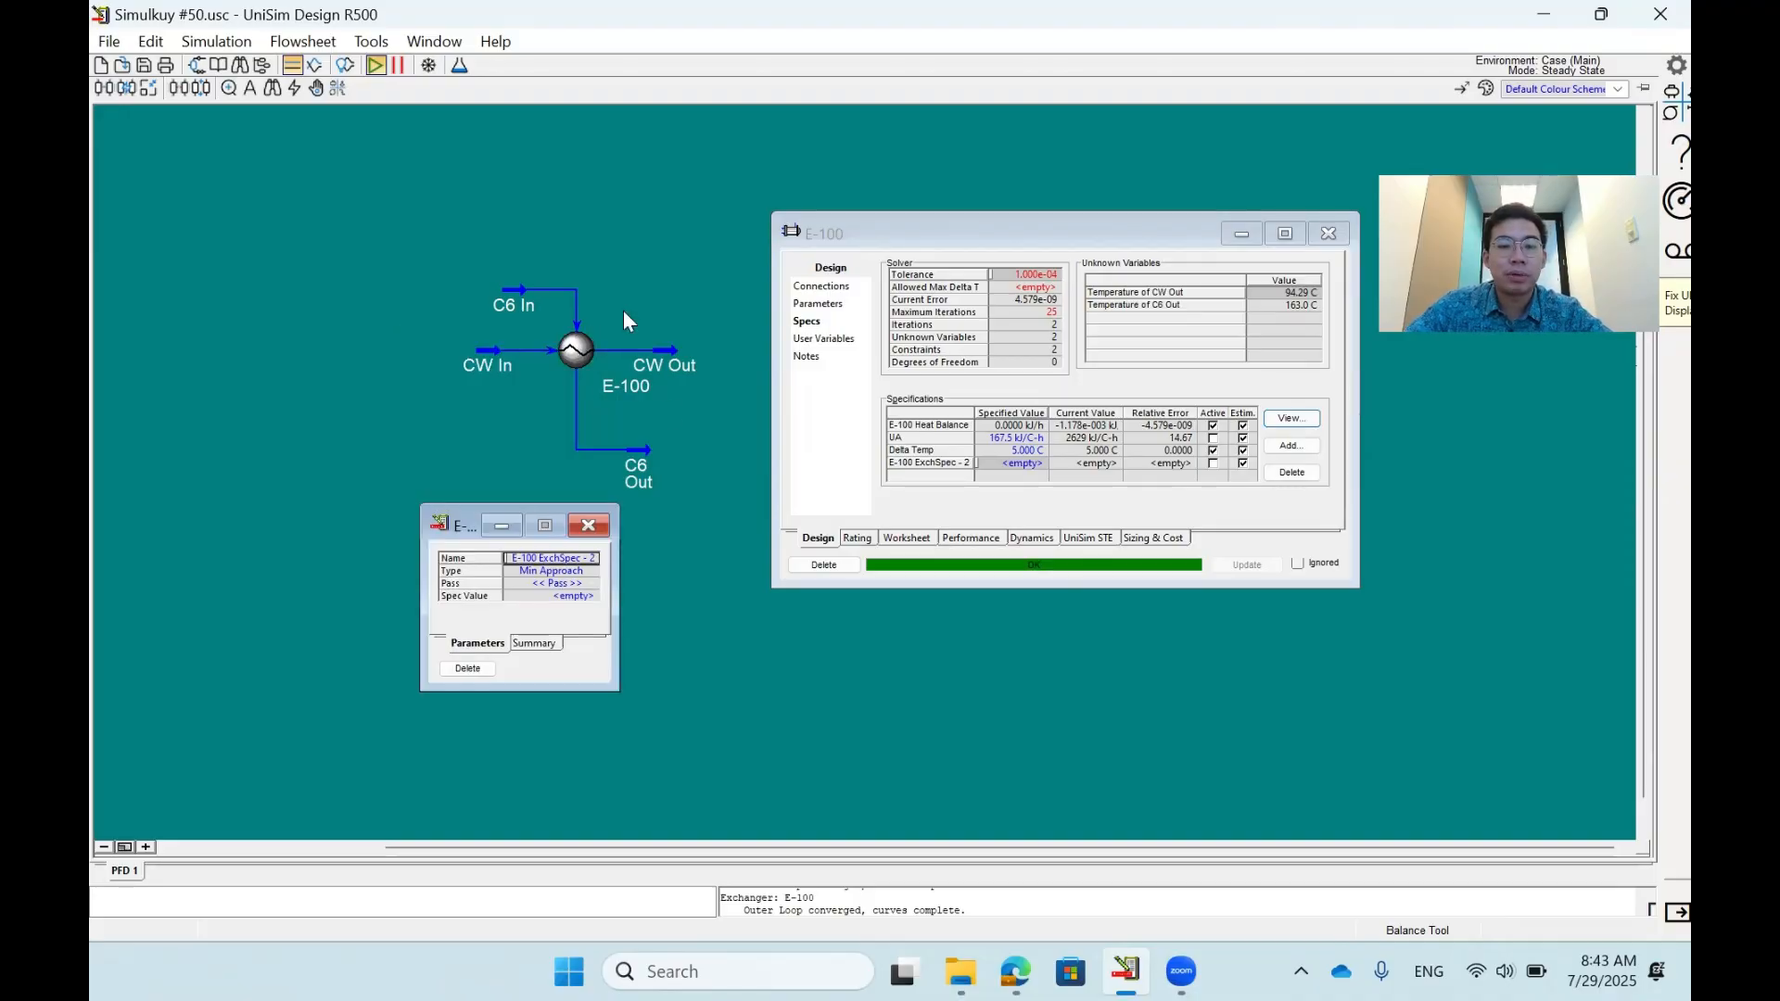
{"action": "left_click", "coordinate": [588, 584]}
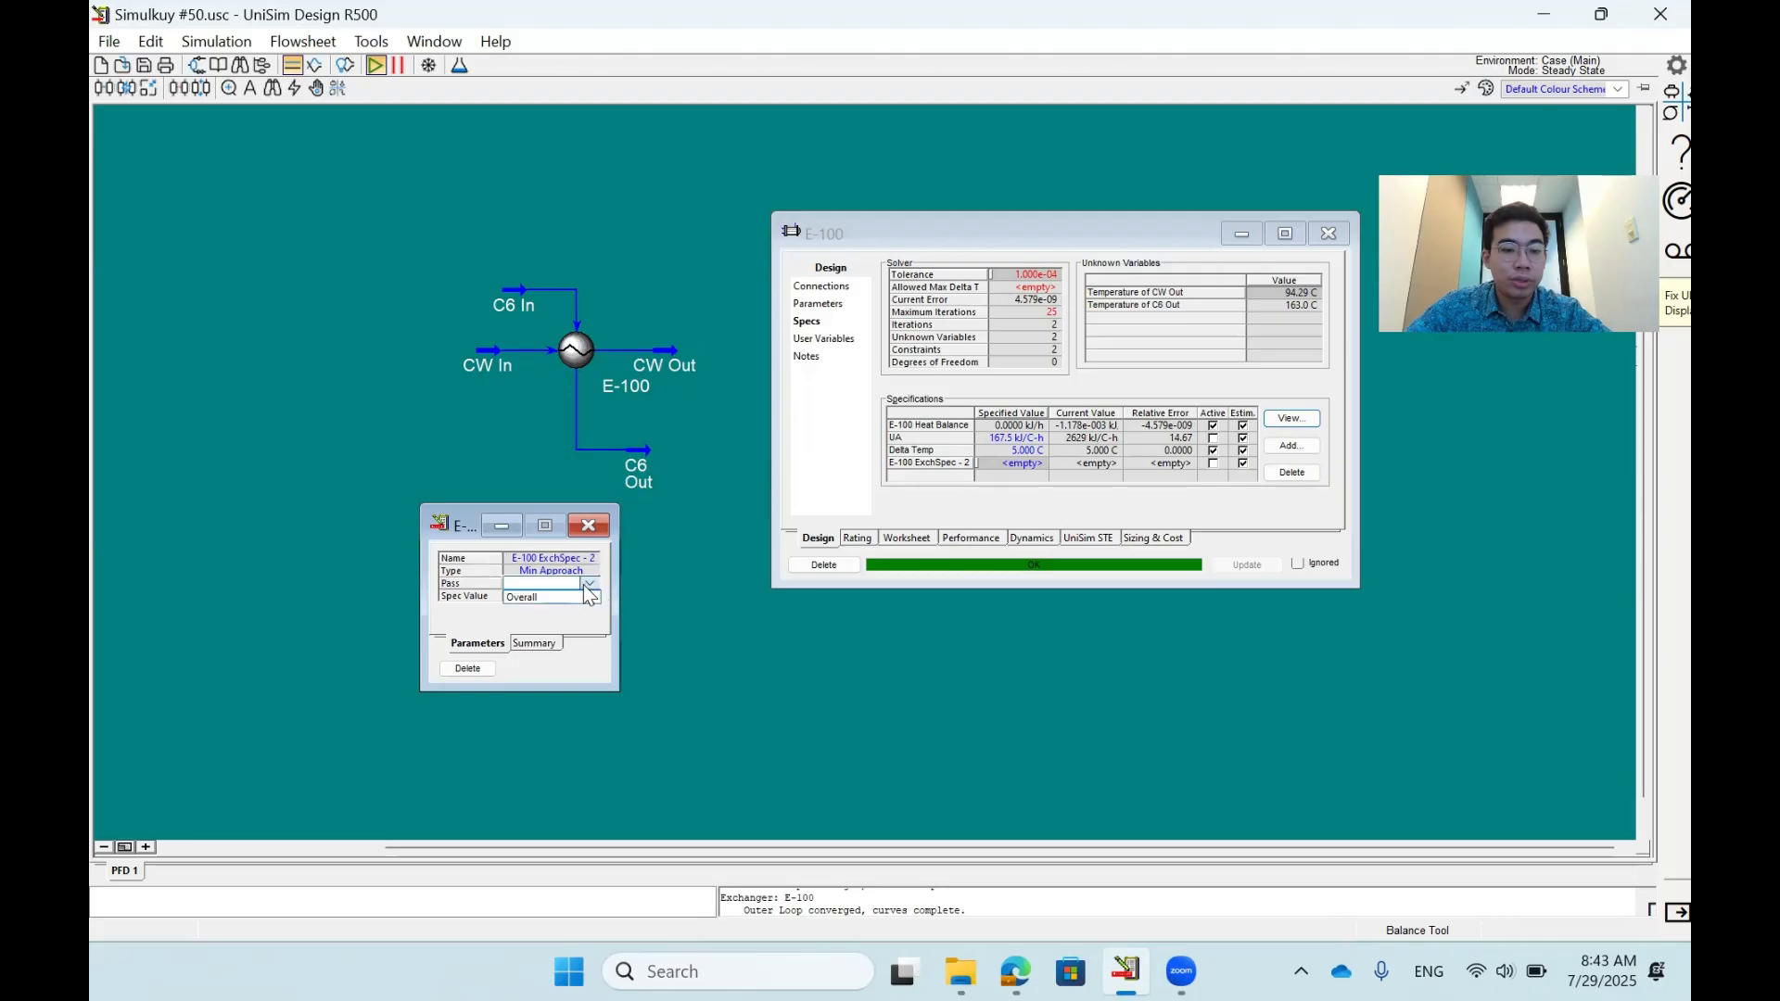
{"action": "left_click", "coordinate": [551, 599]}
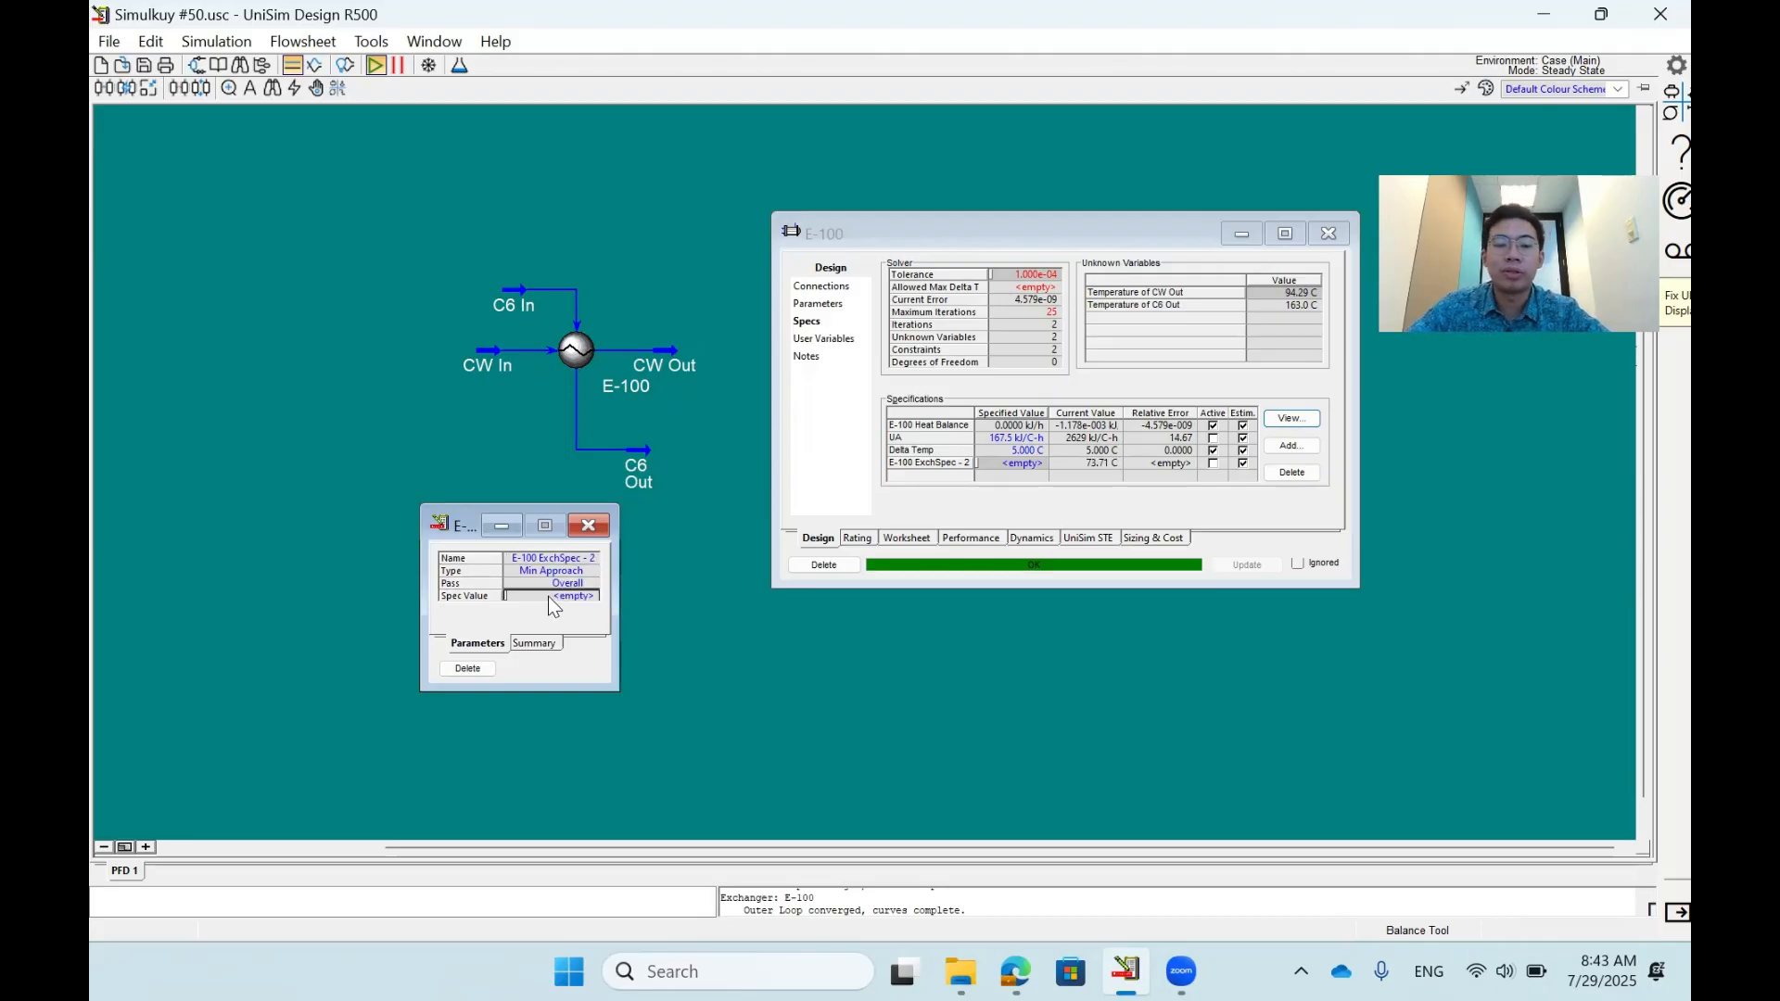
{"action": "left_click", "coordinate": [587, 526]}
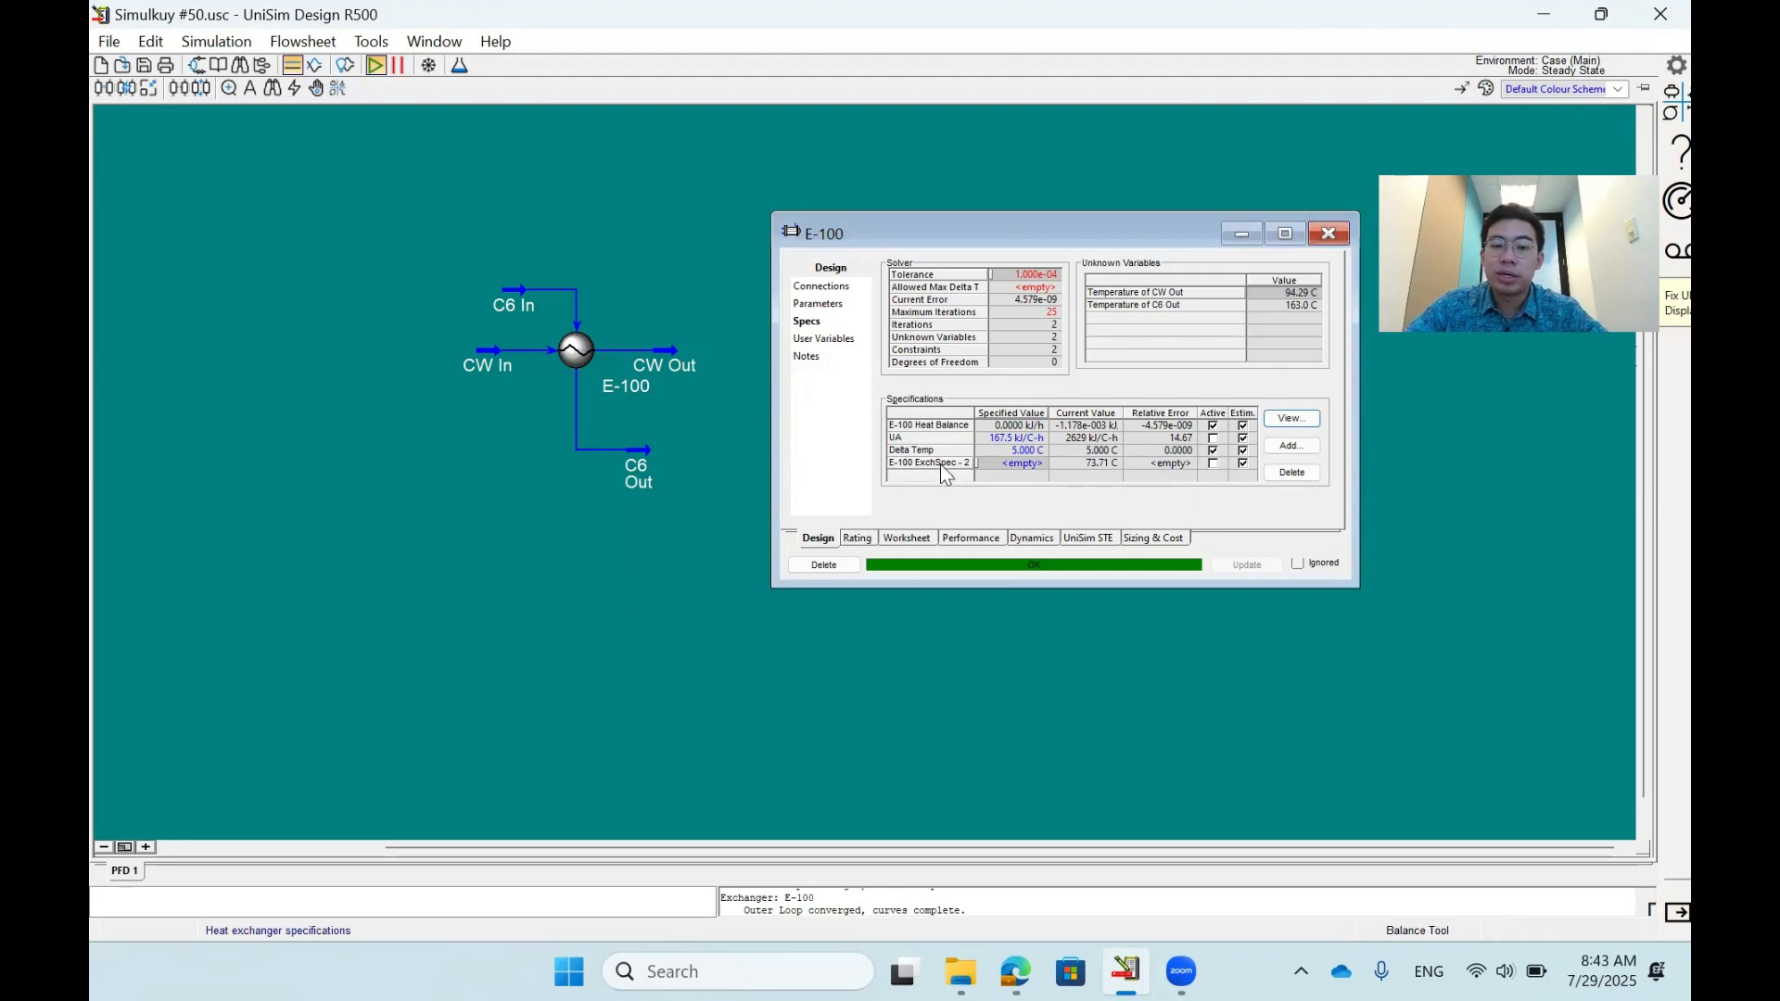
- Rename the minimum approach specification as MinApproach
{"action": "double_click", "coordinate": [1054, 465]}
{"action": "left_click", "coordinate": [256, 245]}
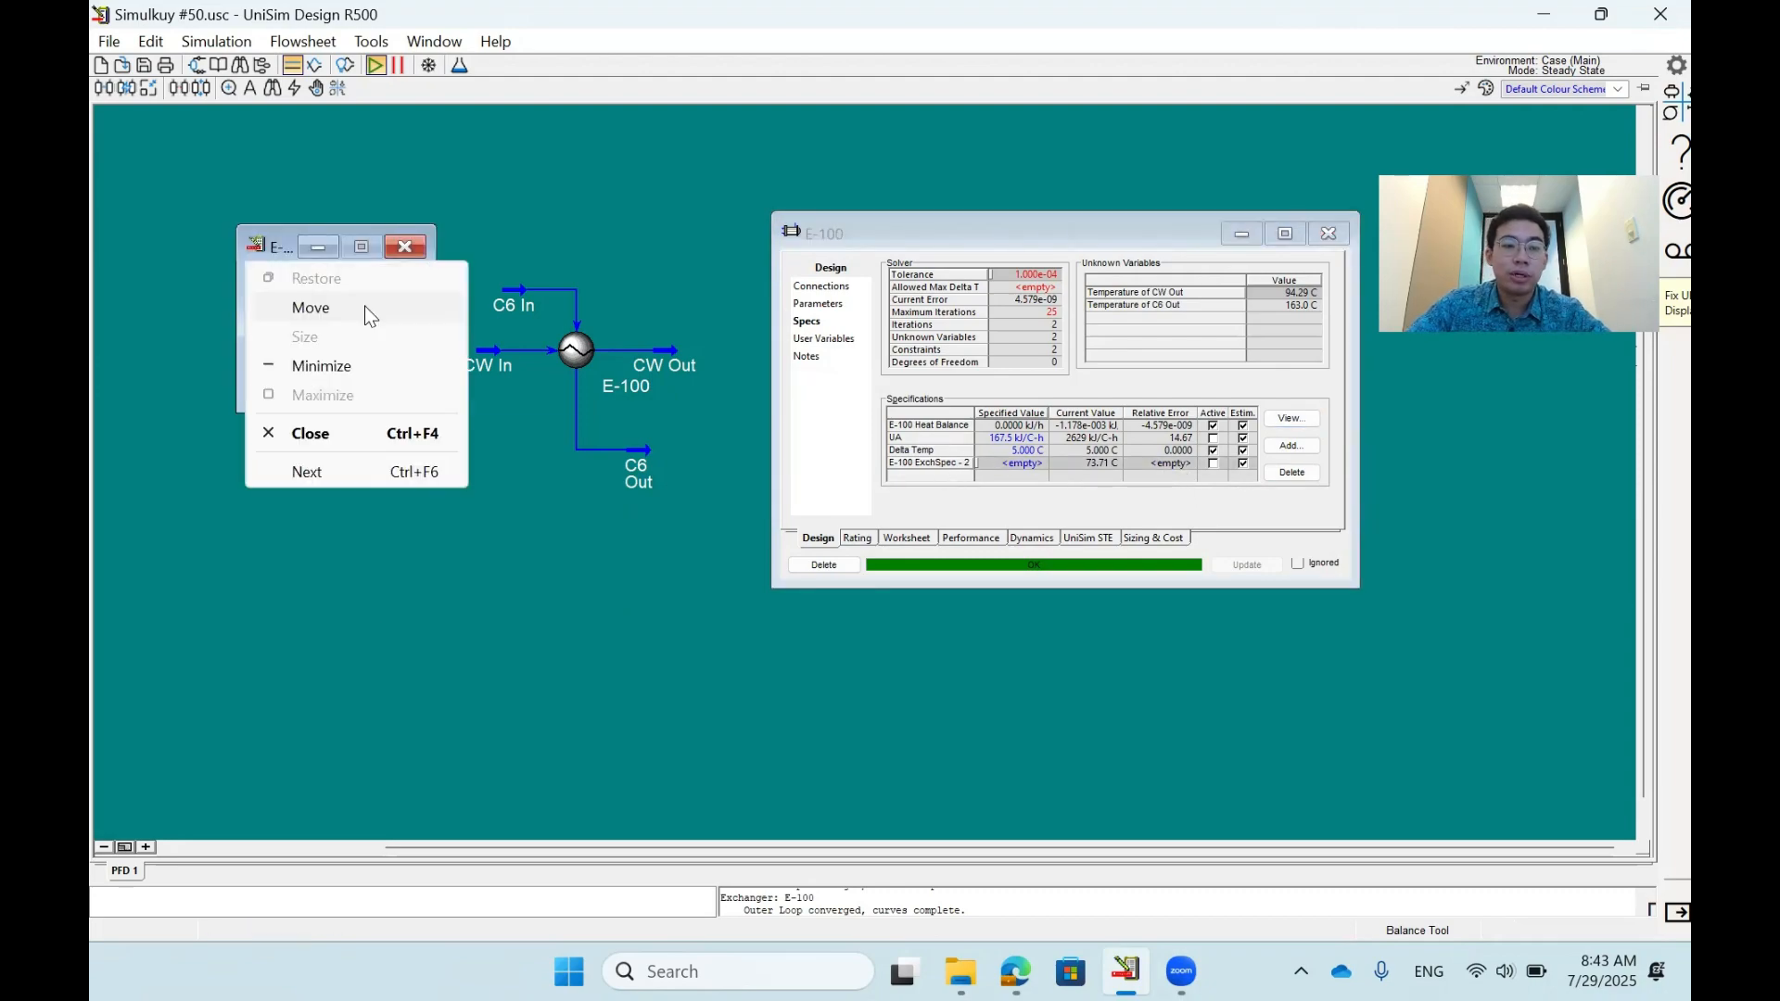
{"action": "left_click", "coordinate": [367, 309]}
{"action": "left_click", "coordinate": [485, 449]}
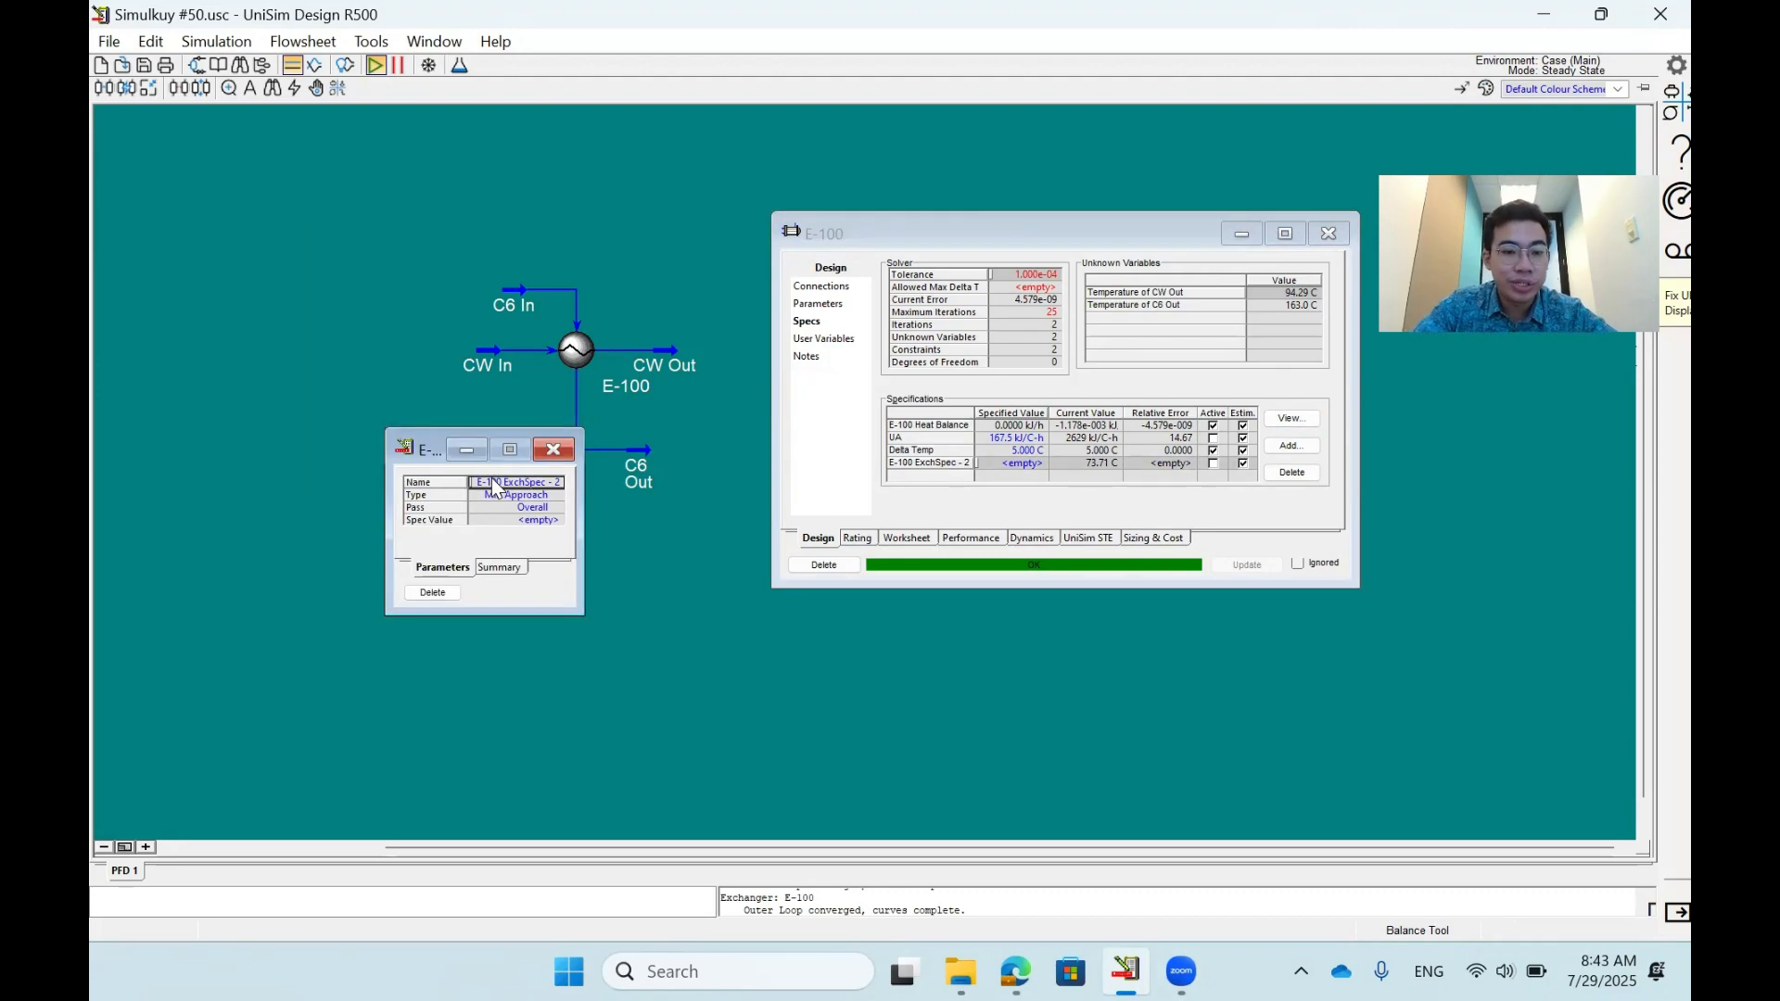
{"action": "type", "text": "Min"}
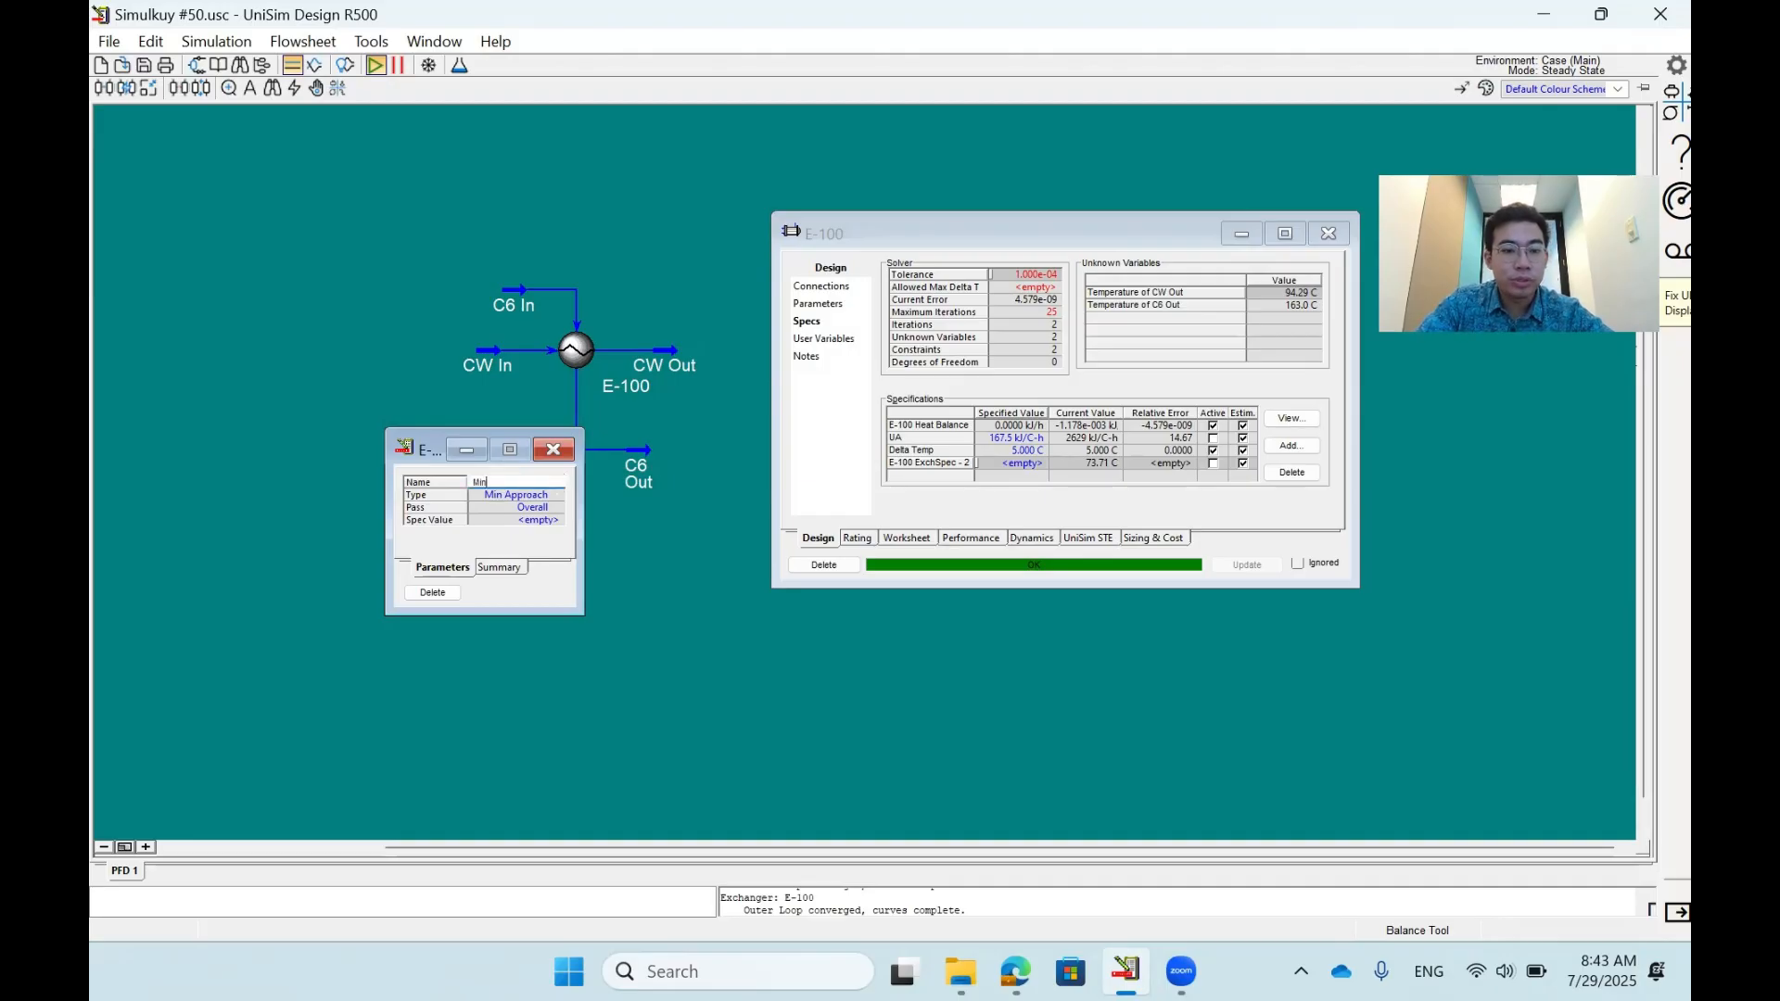
{"action": "type", "text": "Approach"}
{"action": "key", "text": "Return"}
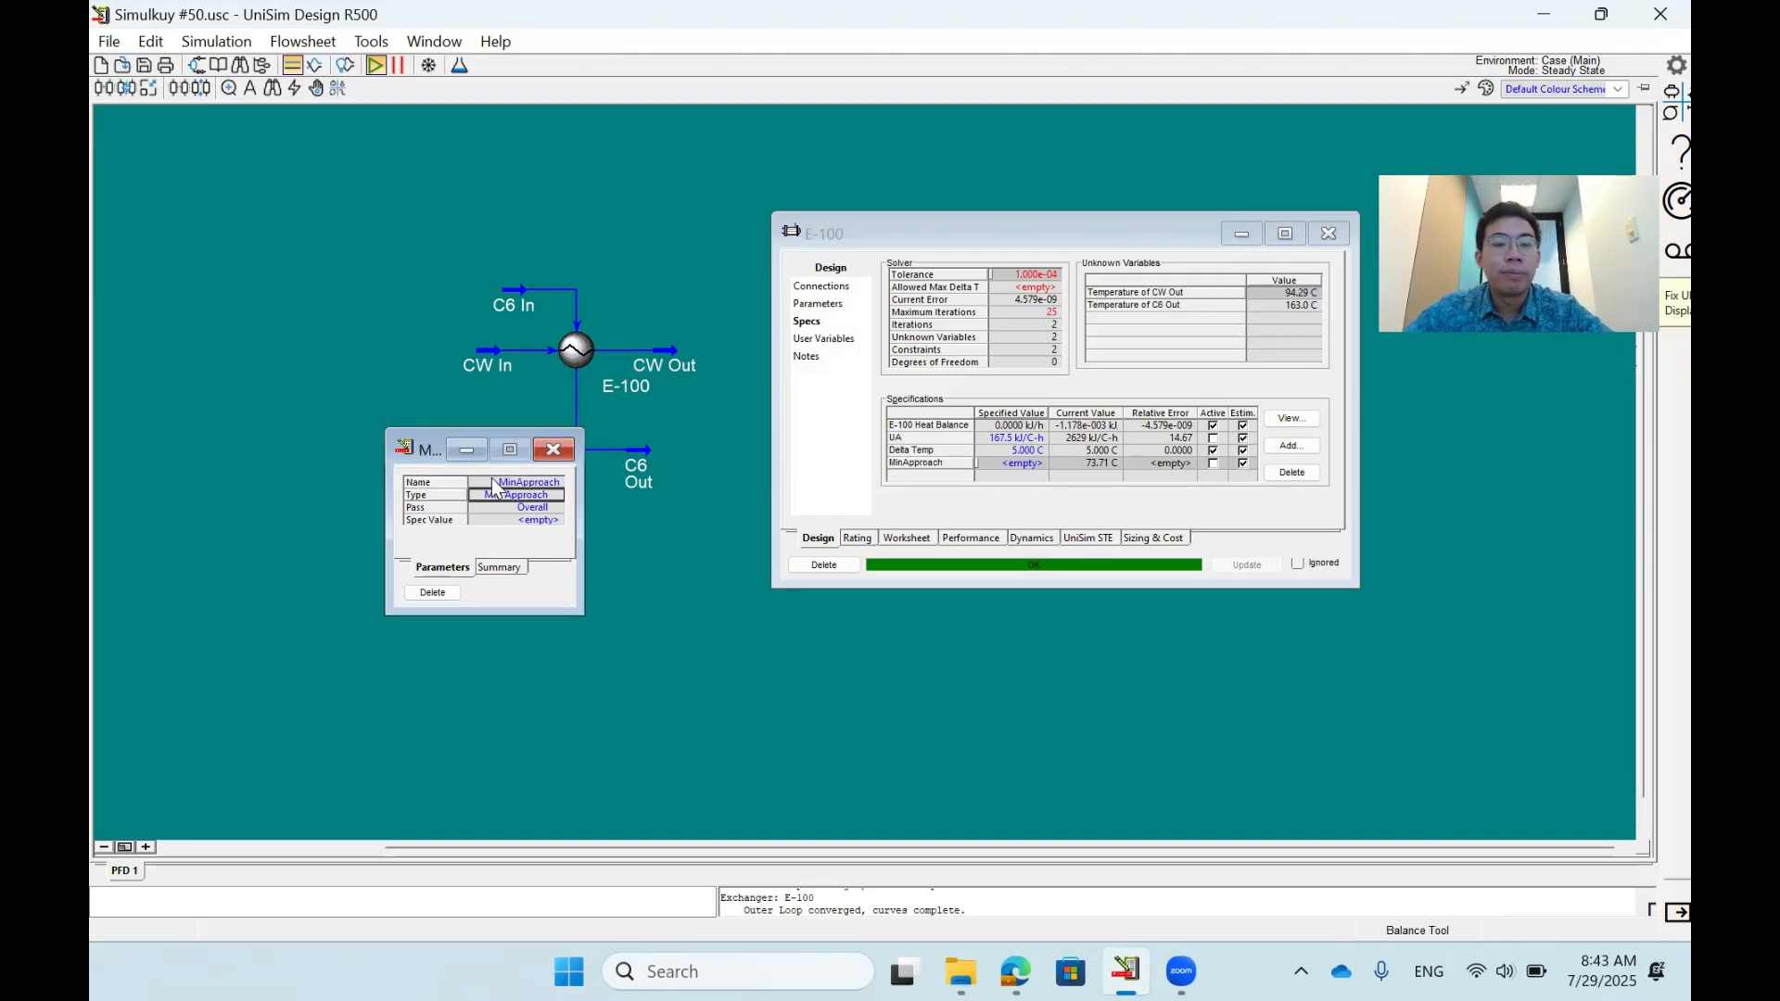
{"action": "left_click", "coordinate": [556, 451]}
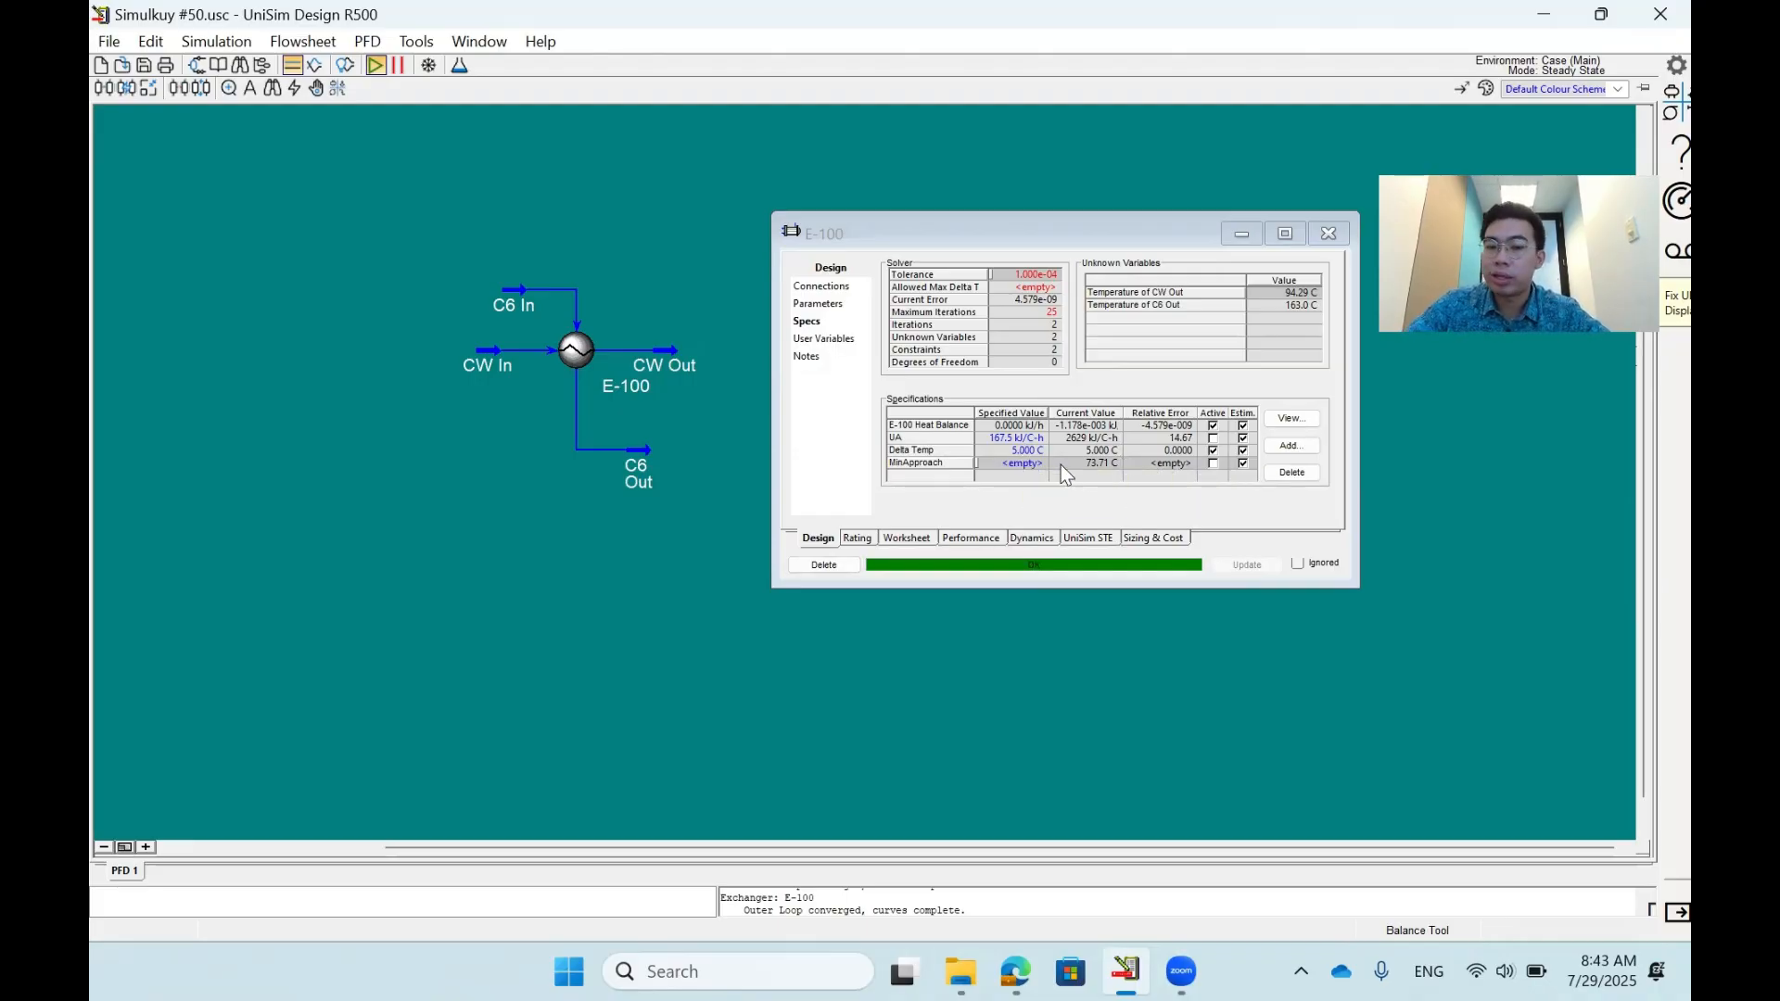
- Set the MinApproach specification to 20 °C and make it active in place of Delta Temp
{"action": "left_click", "coordinate": [1025, 464]}
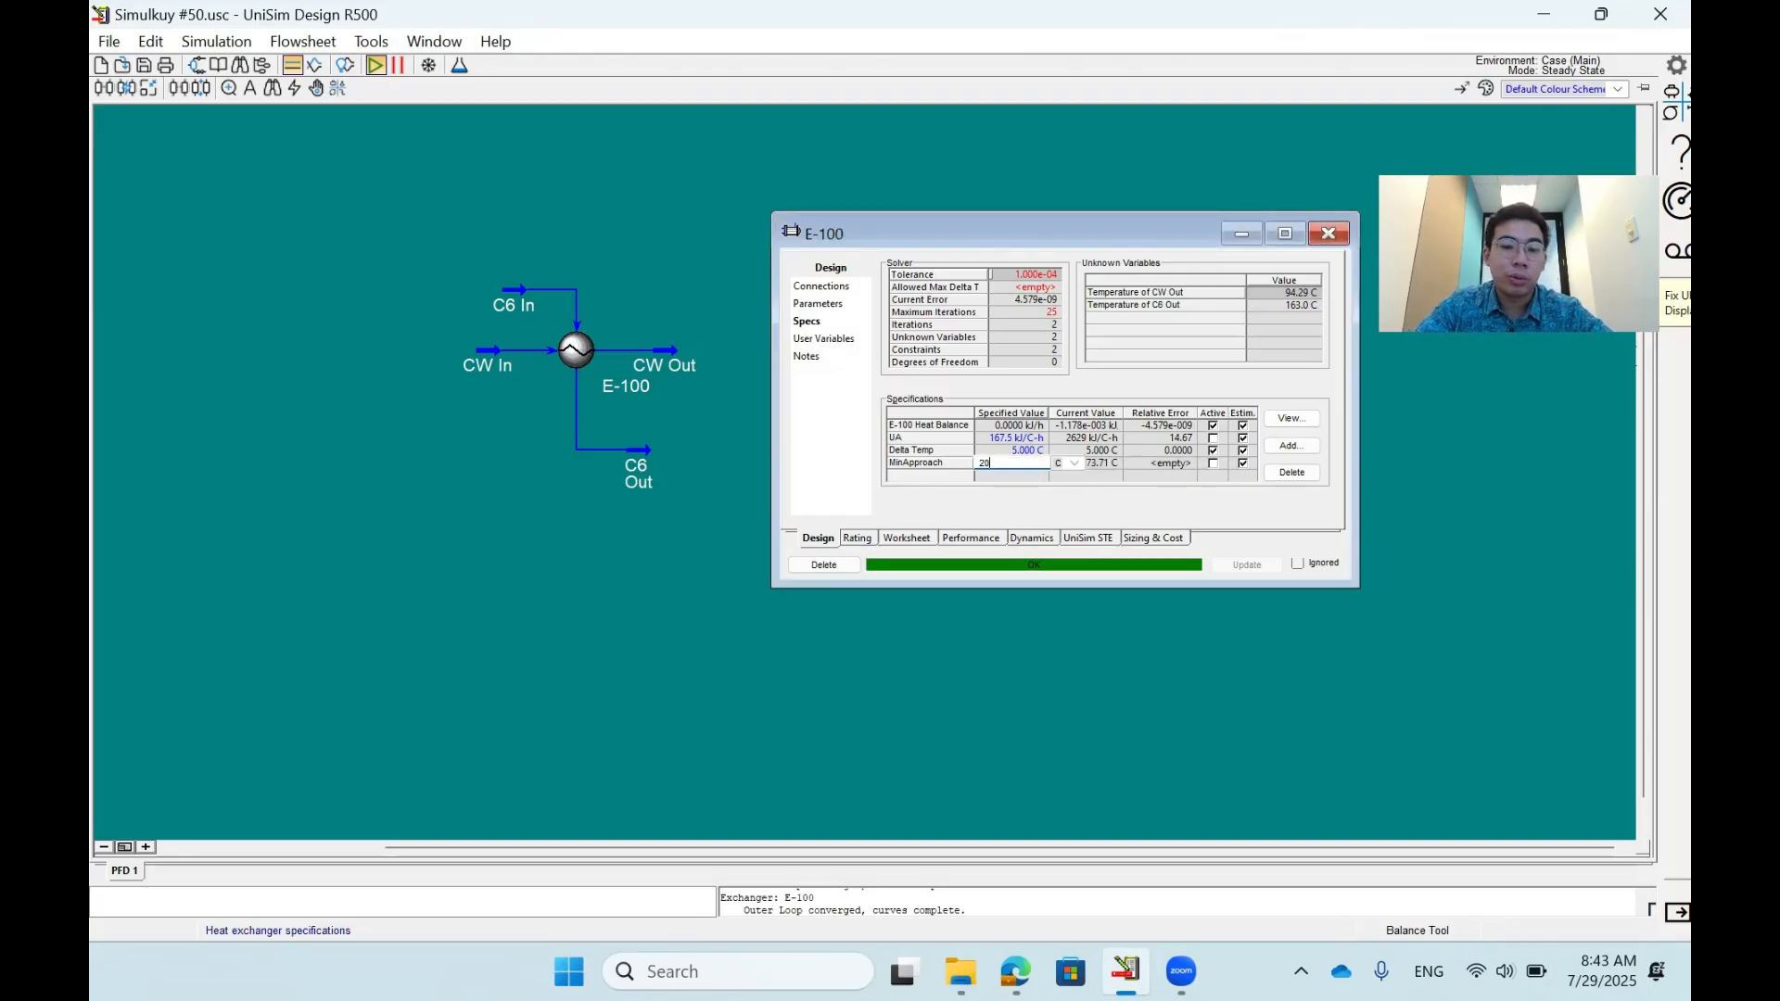
{"action": "type", "text": "20"}
{"action": "key", "text": "Return"}
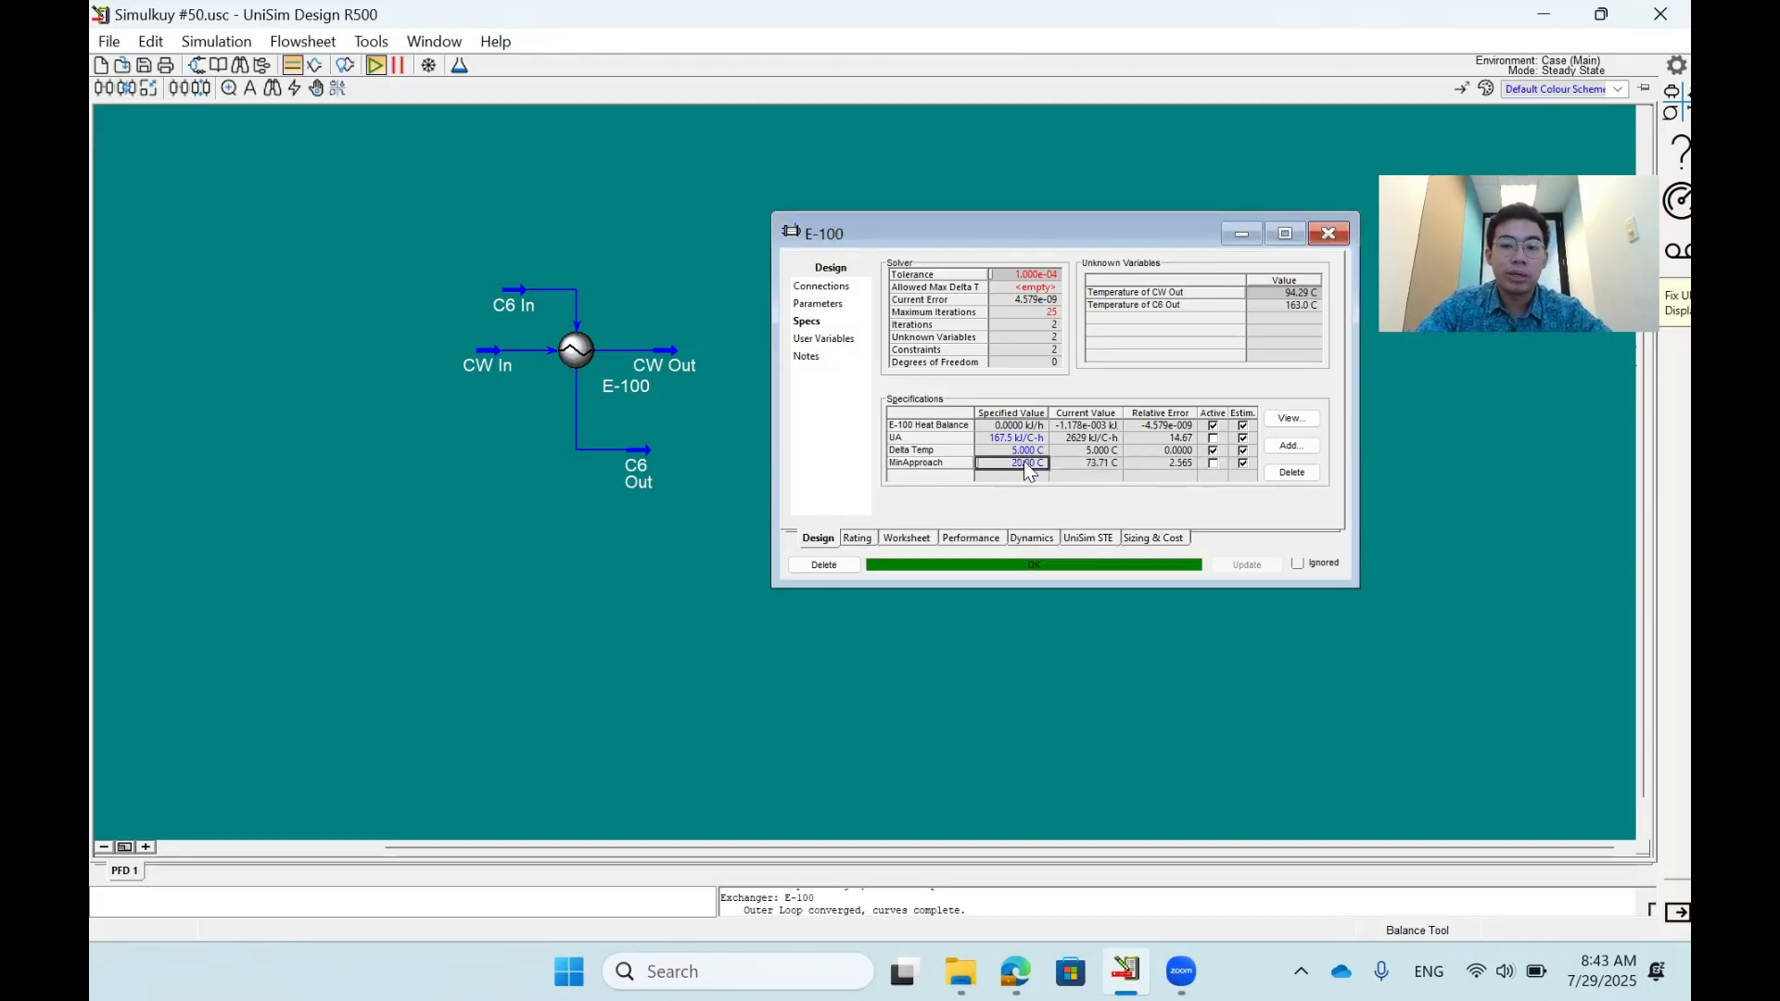
{"action": "left_click", "coordinate": [1213, 451]}
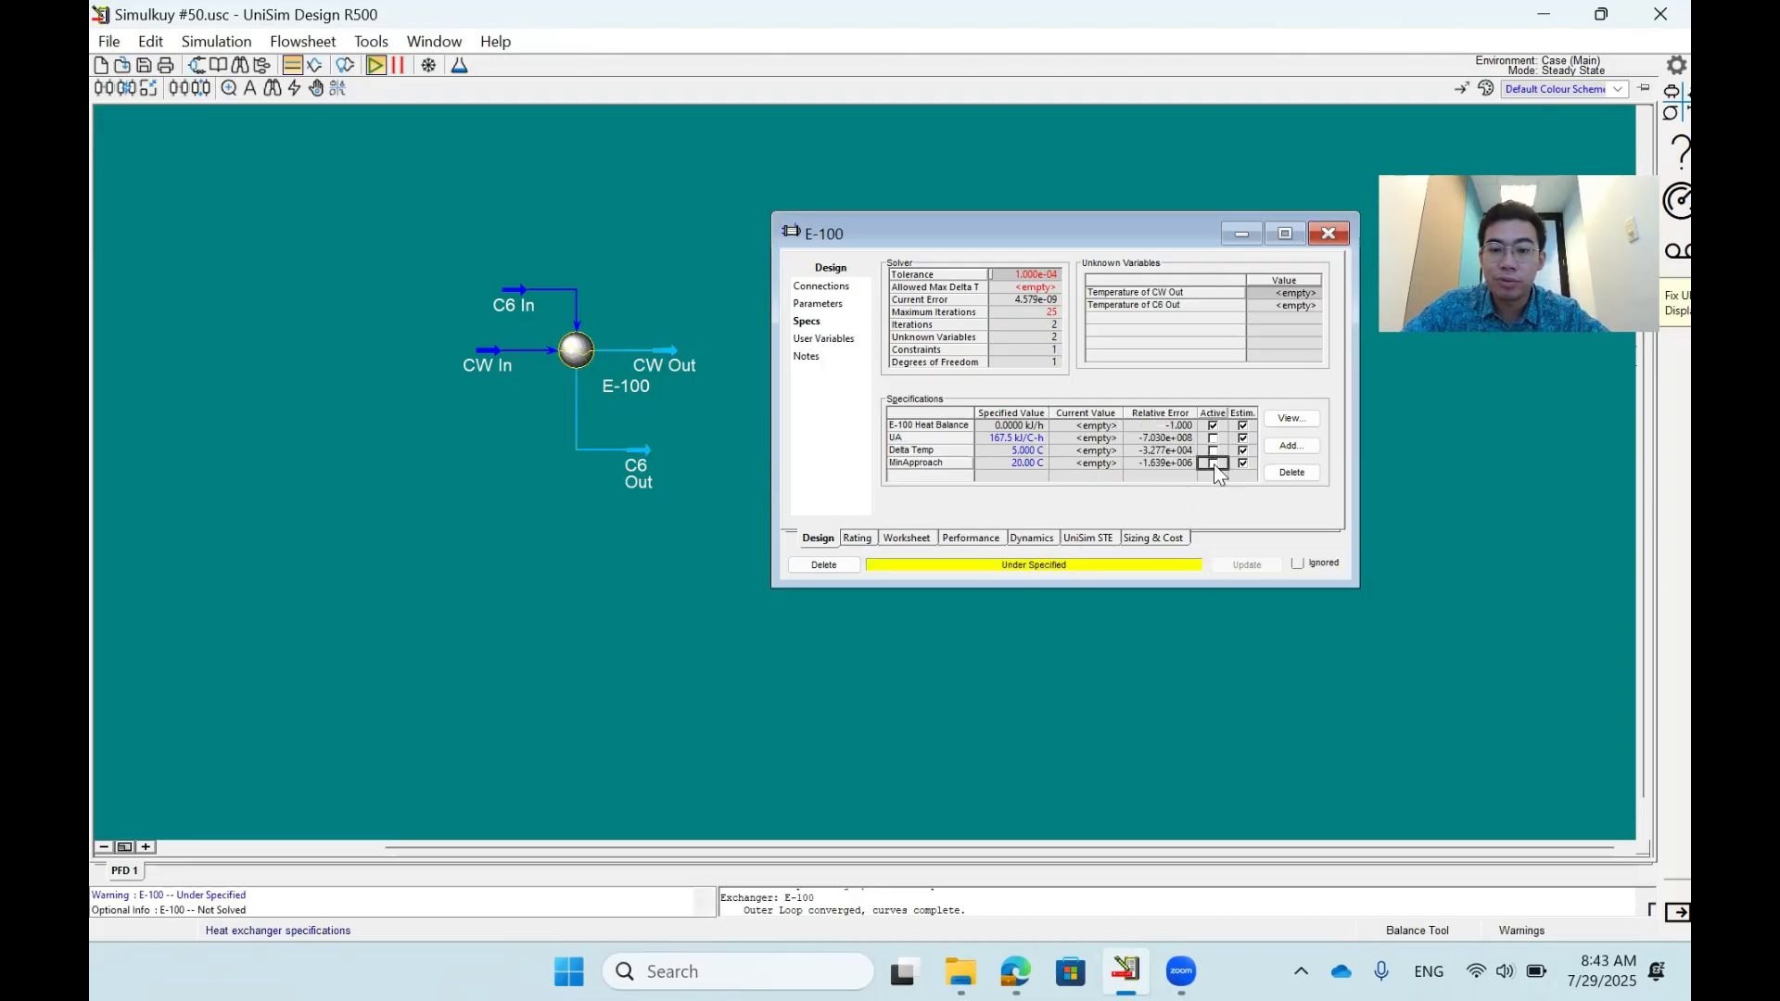
{"action": "left_click", "coordinate": [1213, 463]}
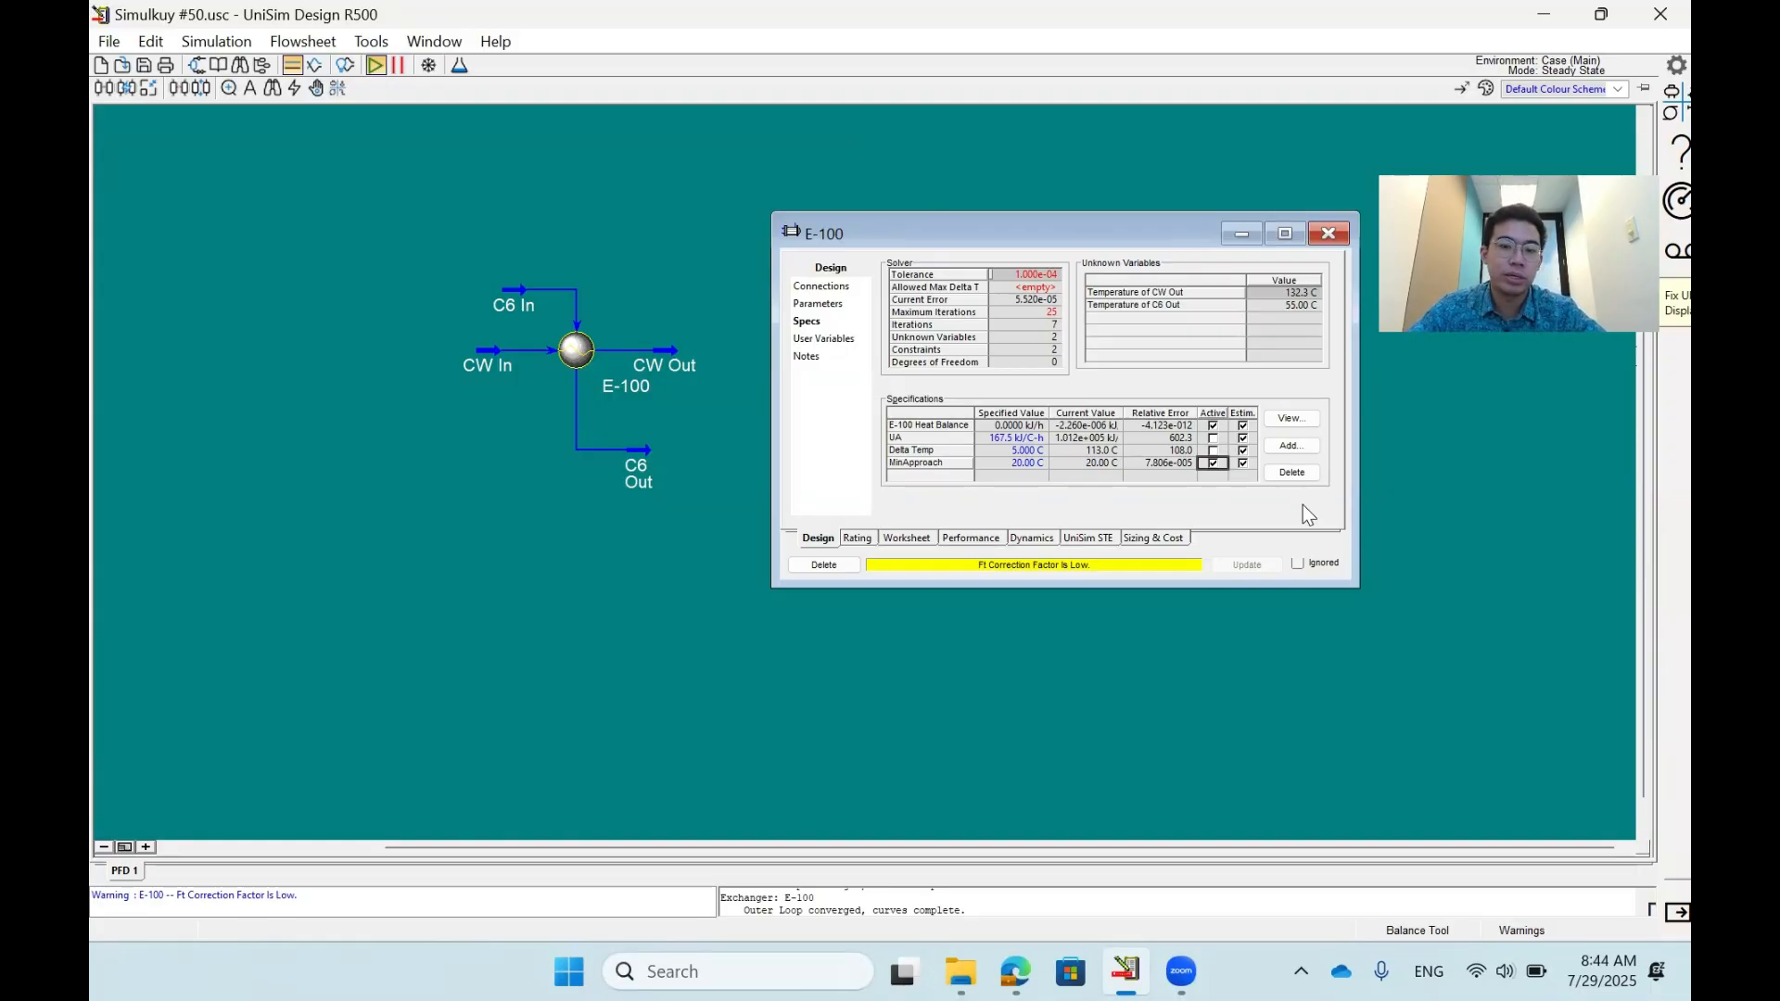
- Show the stream temperatures on the flowsheet and compare the inlet and outlet temperatures around E-100
{"action": "left_click", "coordinate": [422, 576]}
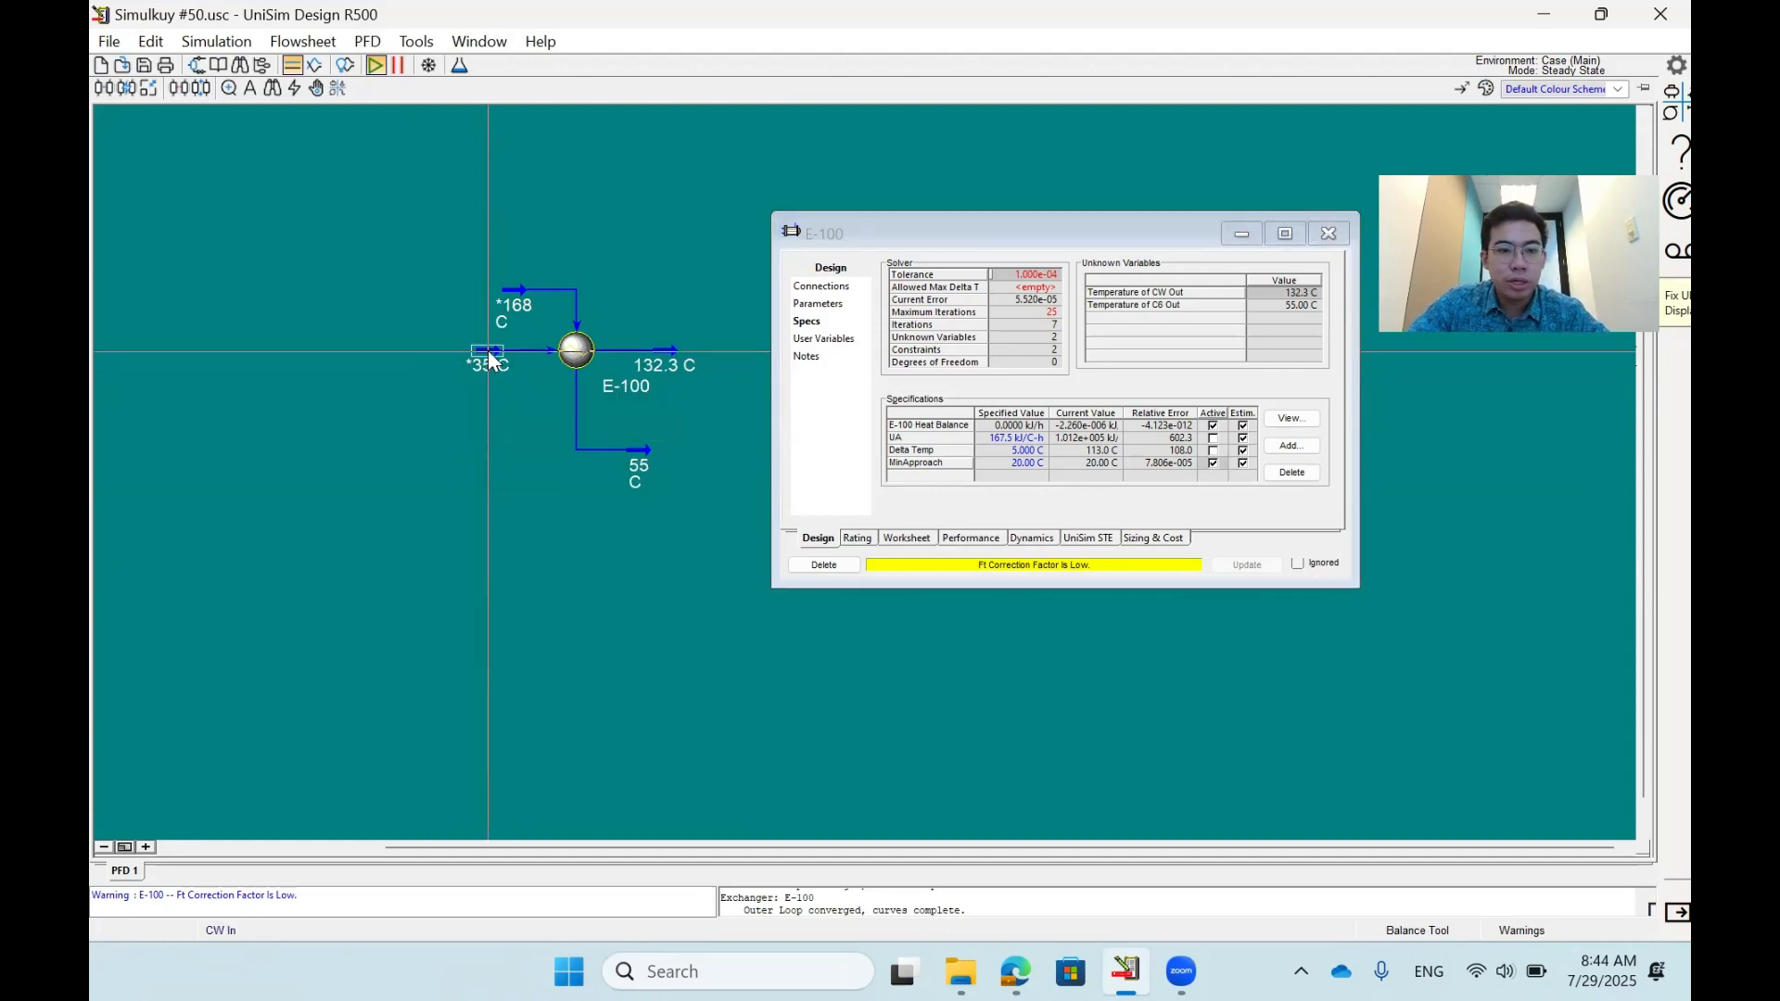
{"action": "left_click", "coordinate": [641, 451]}
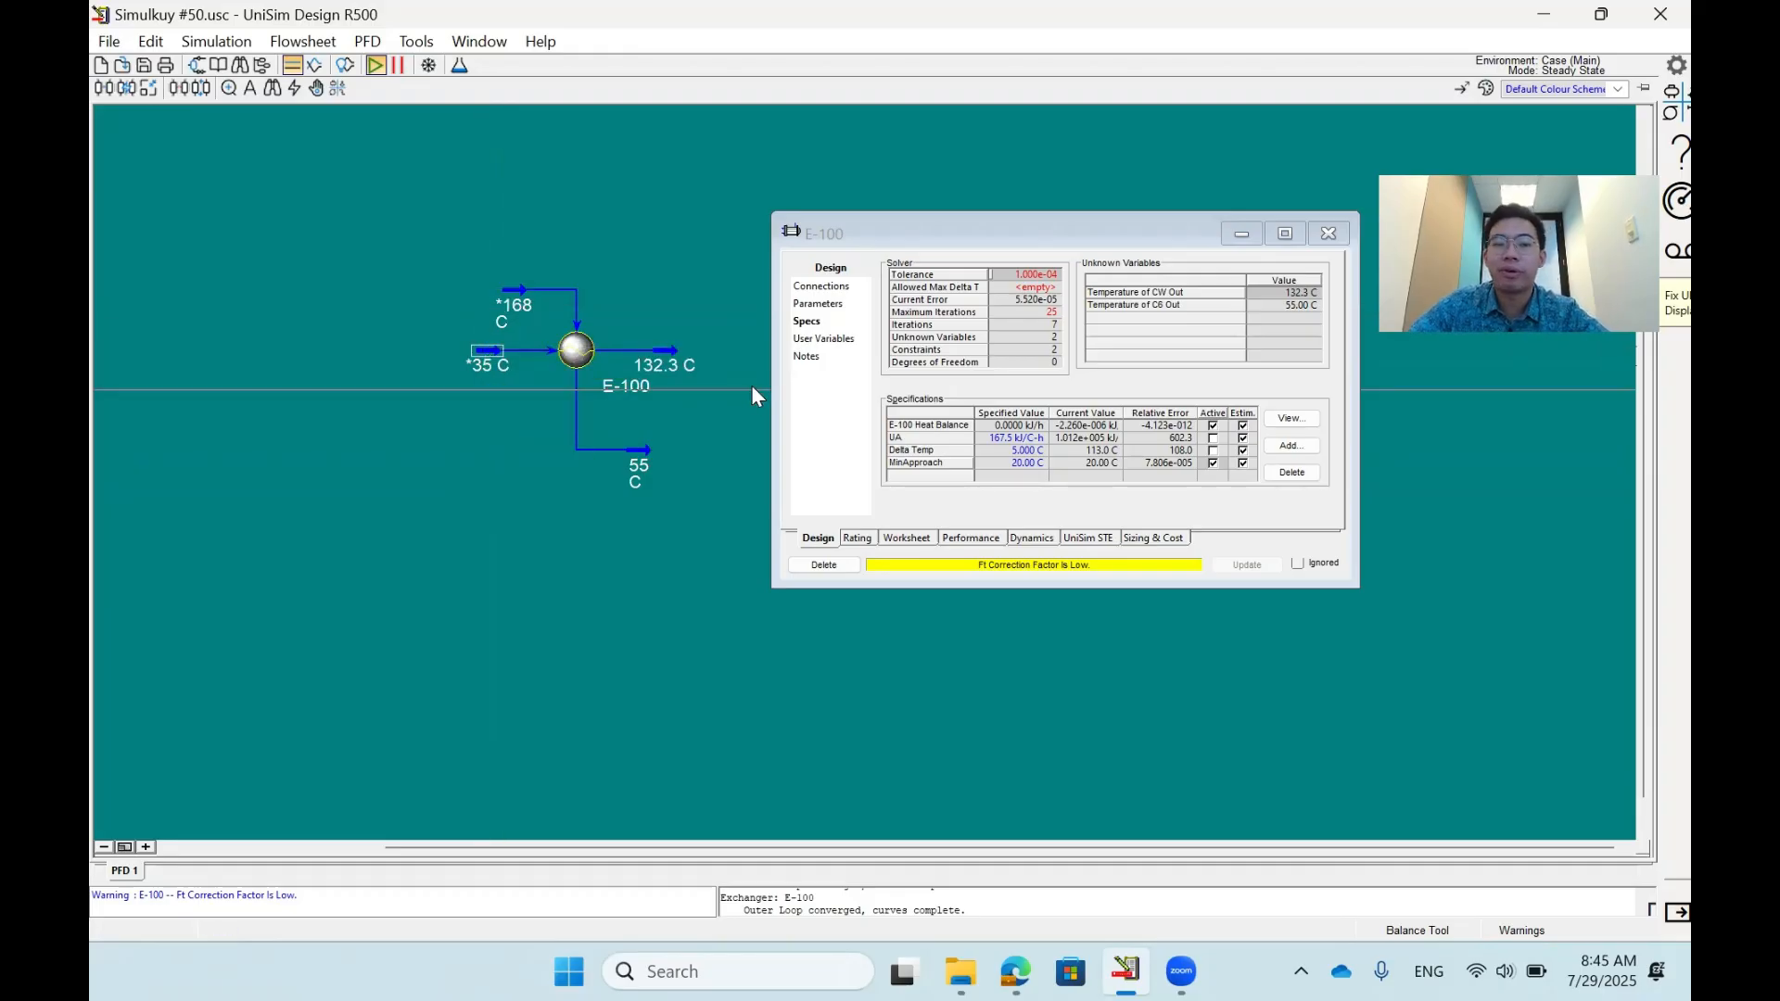
{"action": "left_click", "coordinate": [647, 450]}
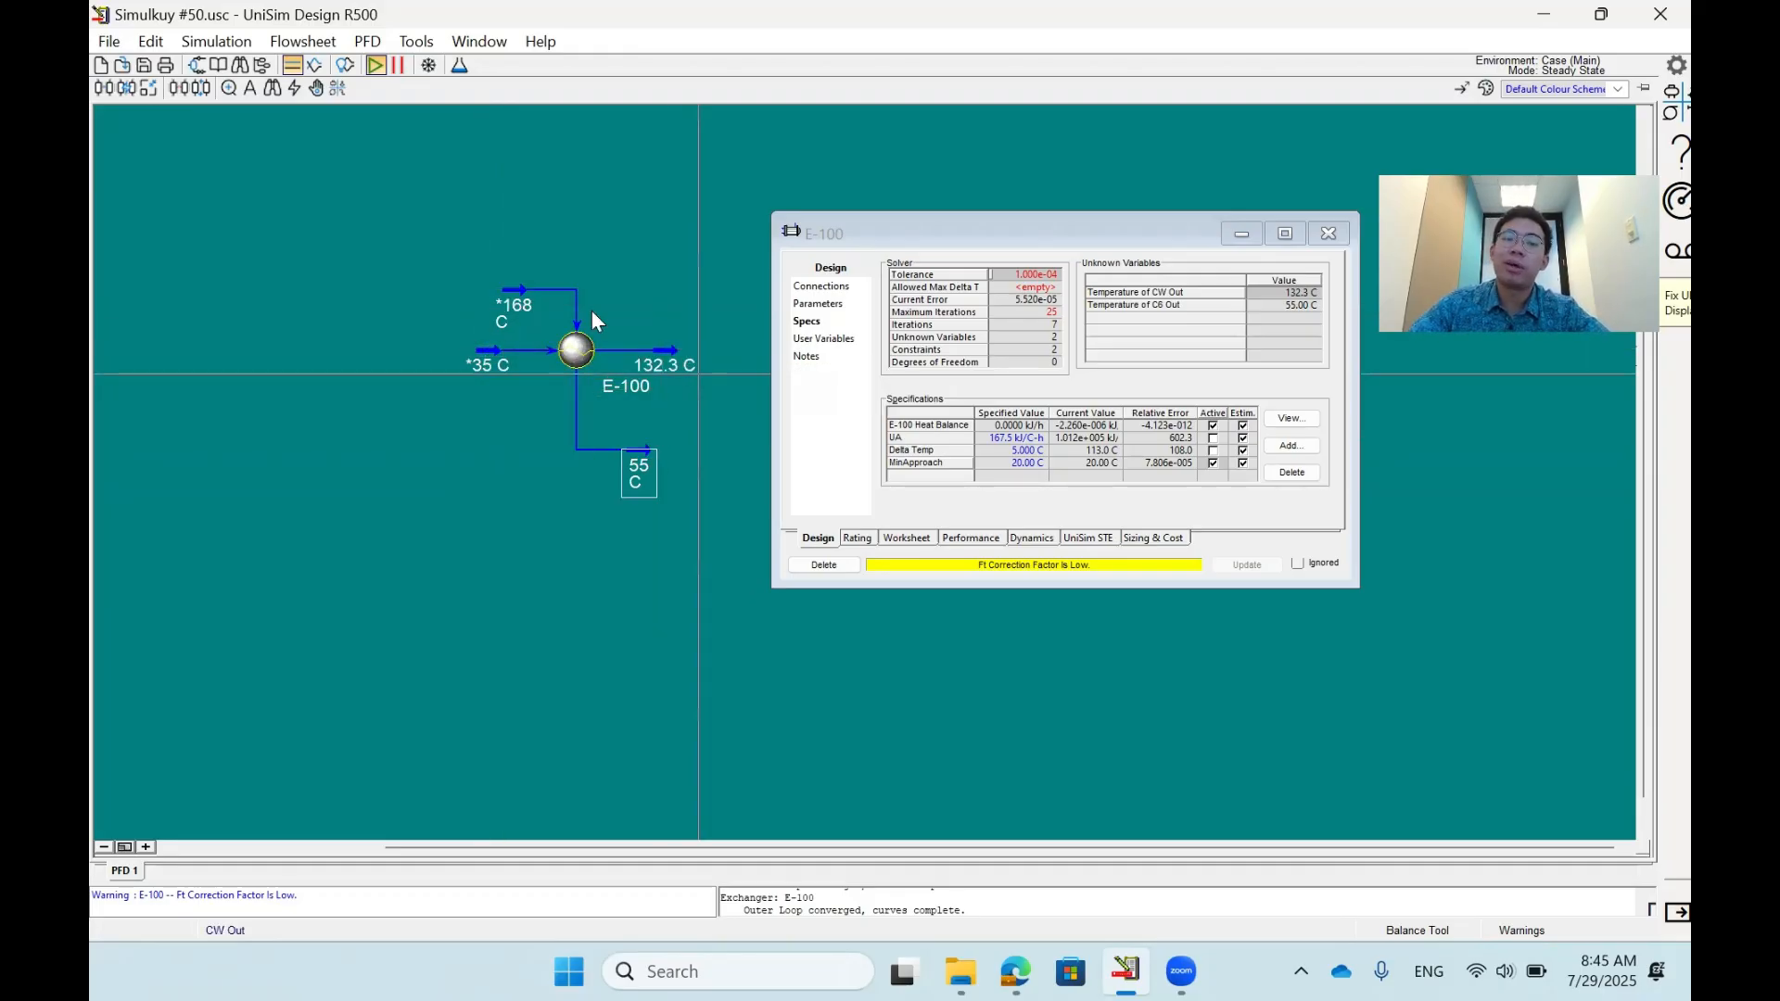
{"action": "left_click", "coordinate": [665, 352]}
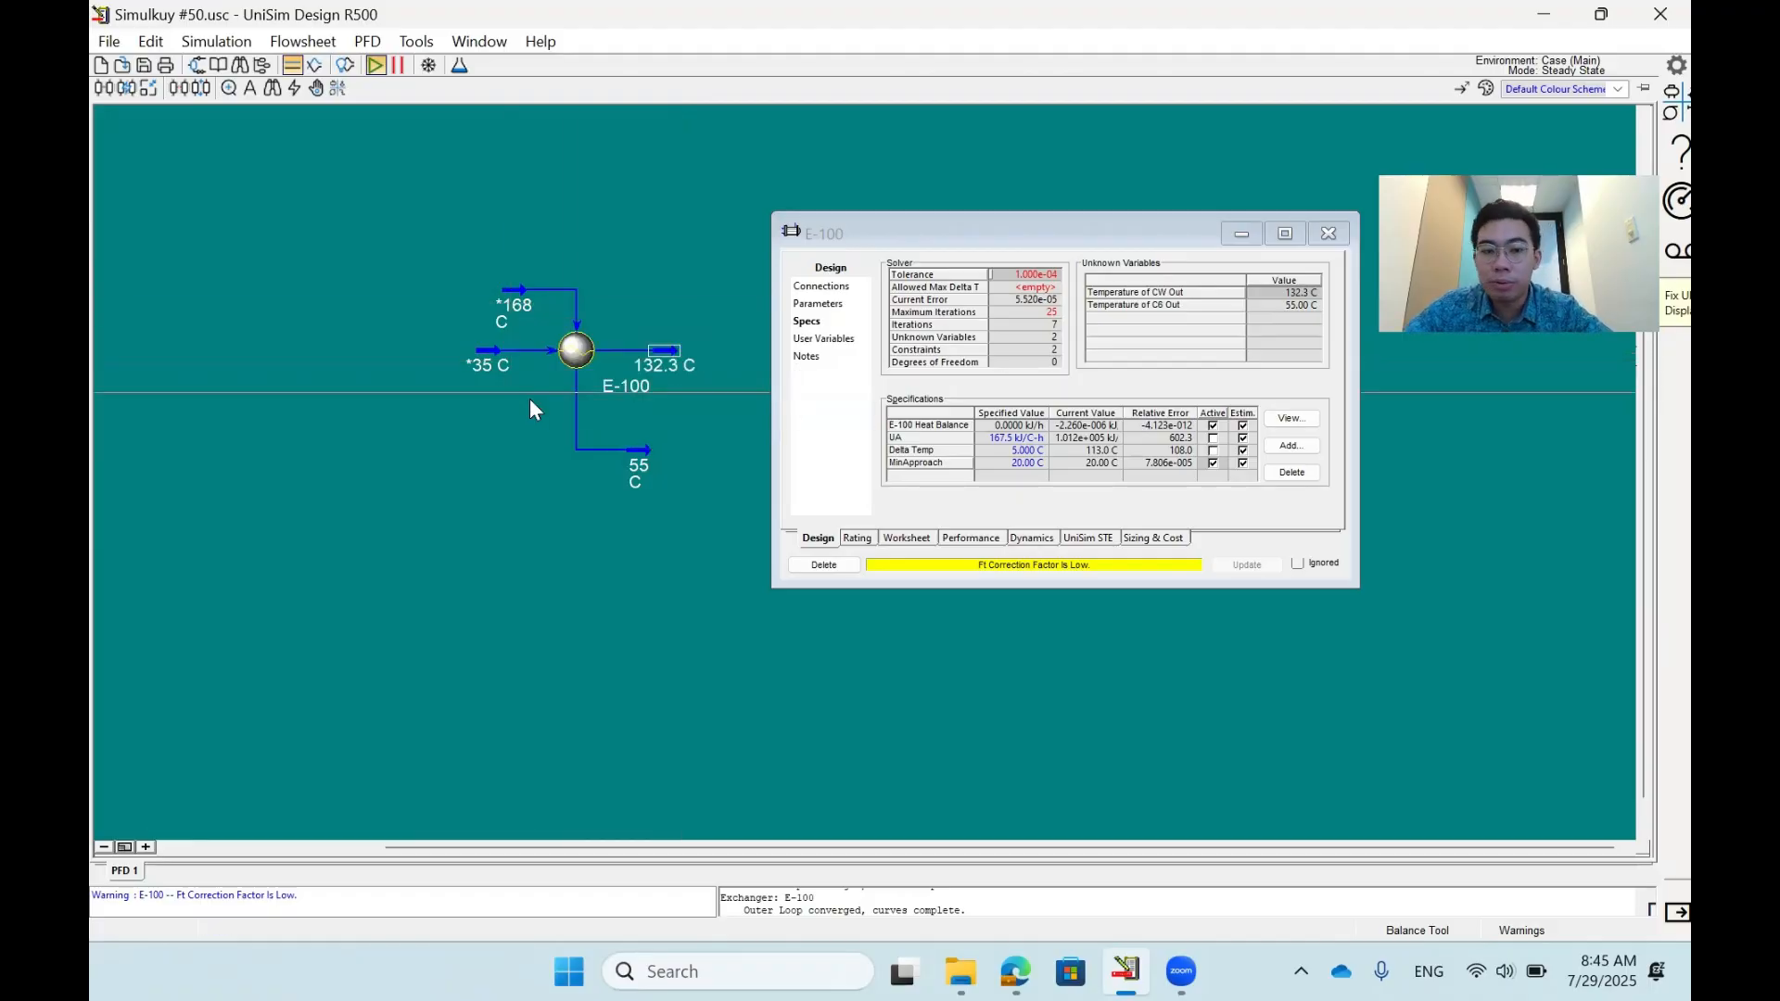
{"action": "left_click", "coordinate": [643, 451]}
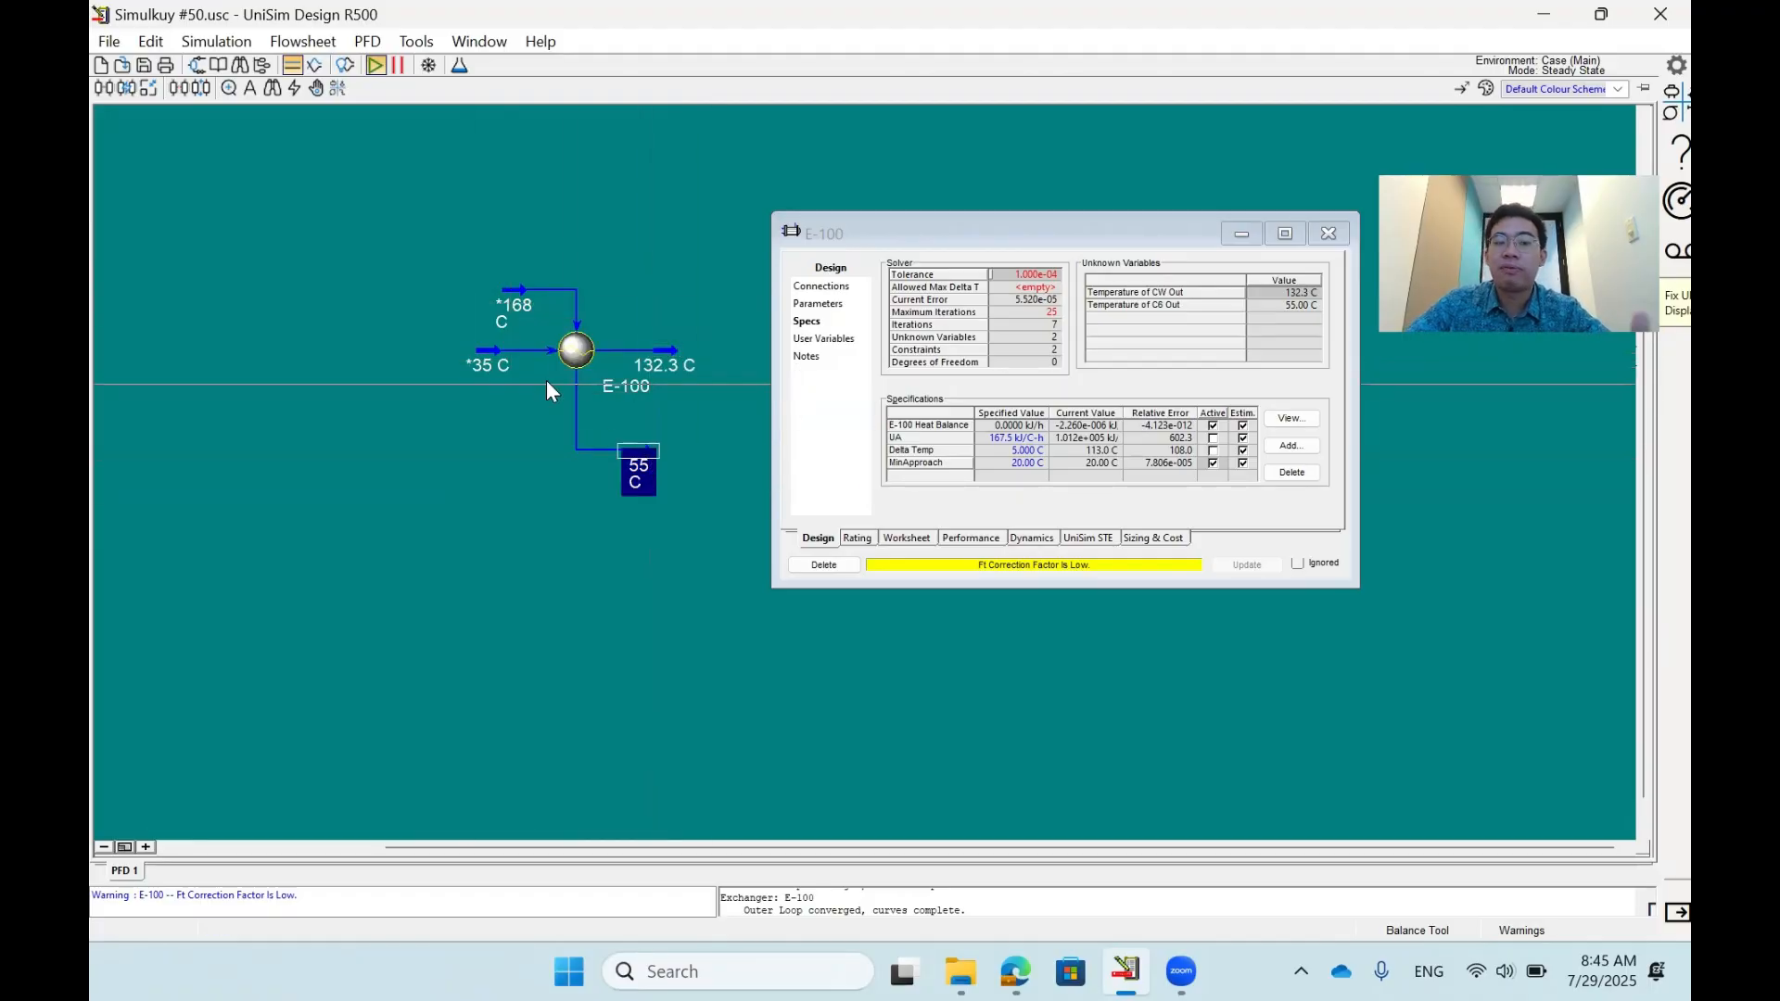
{"action": "left_click", "coordinate": [499, 356]}
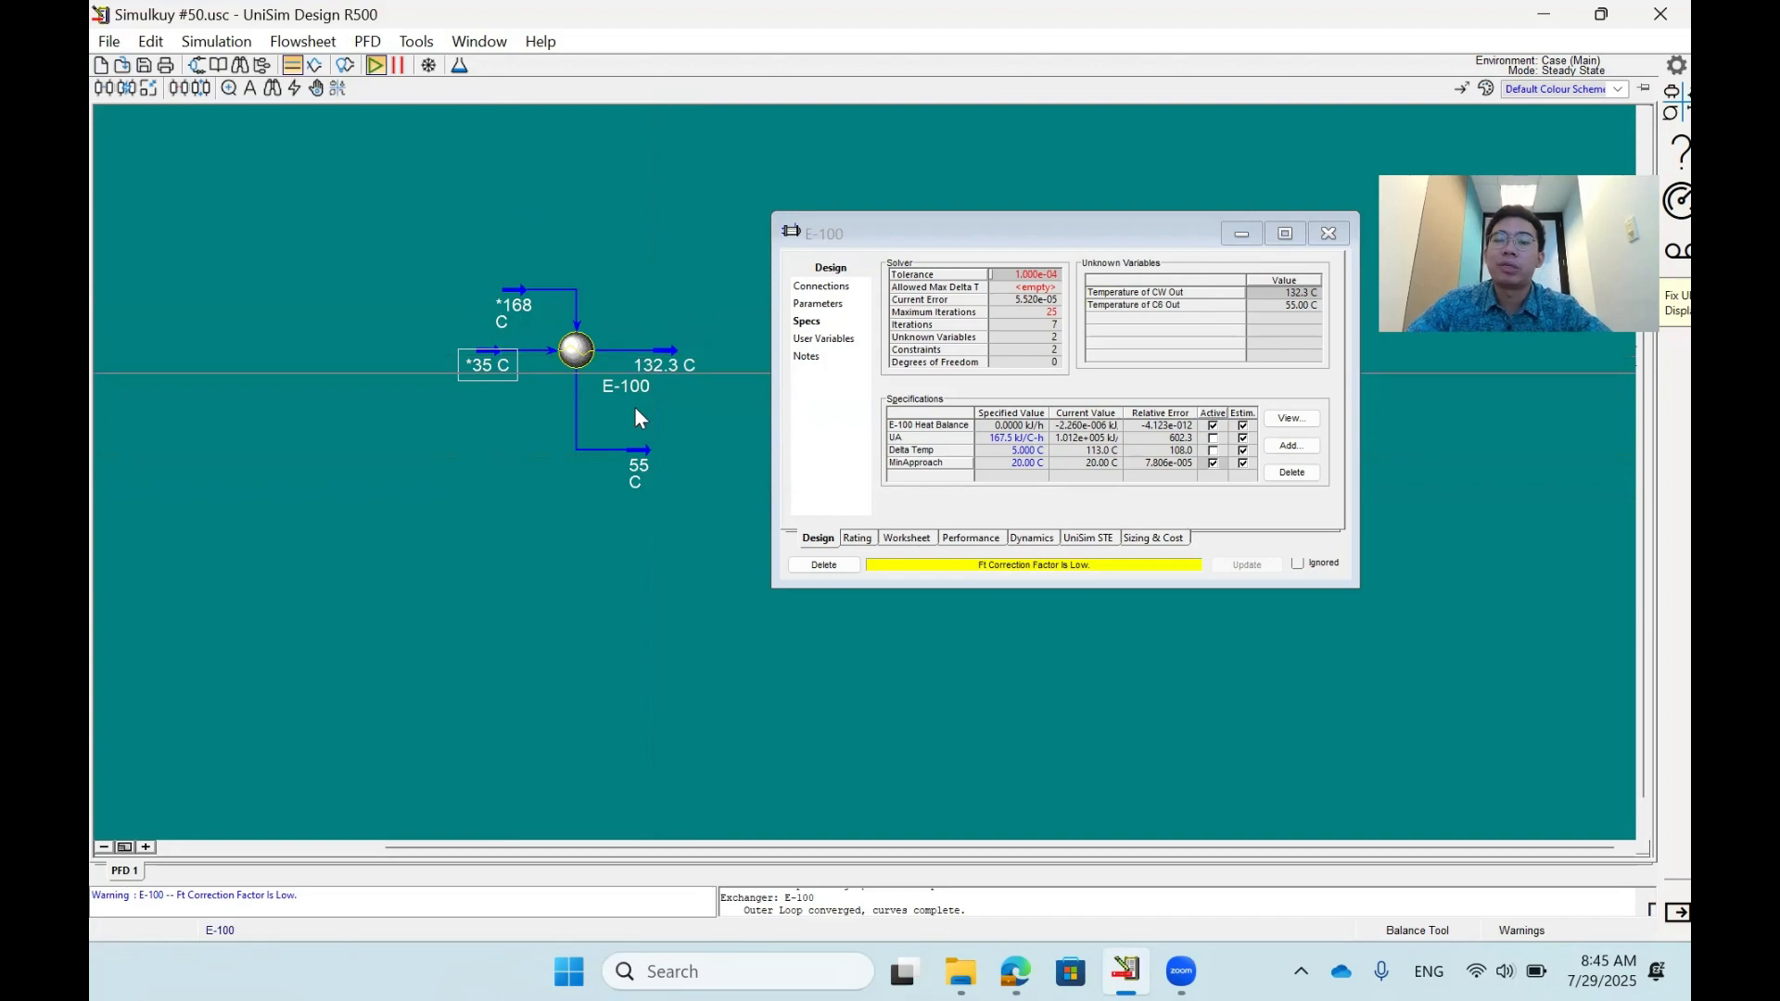
- Change the MinApproach specification to 10 °C
{"action": "left_click", "coordinate": [1026, 462]}
{"action": "type", "text": "10"}
{"action": "key", "text": "Return"}
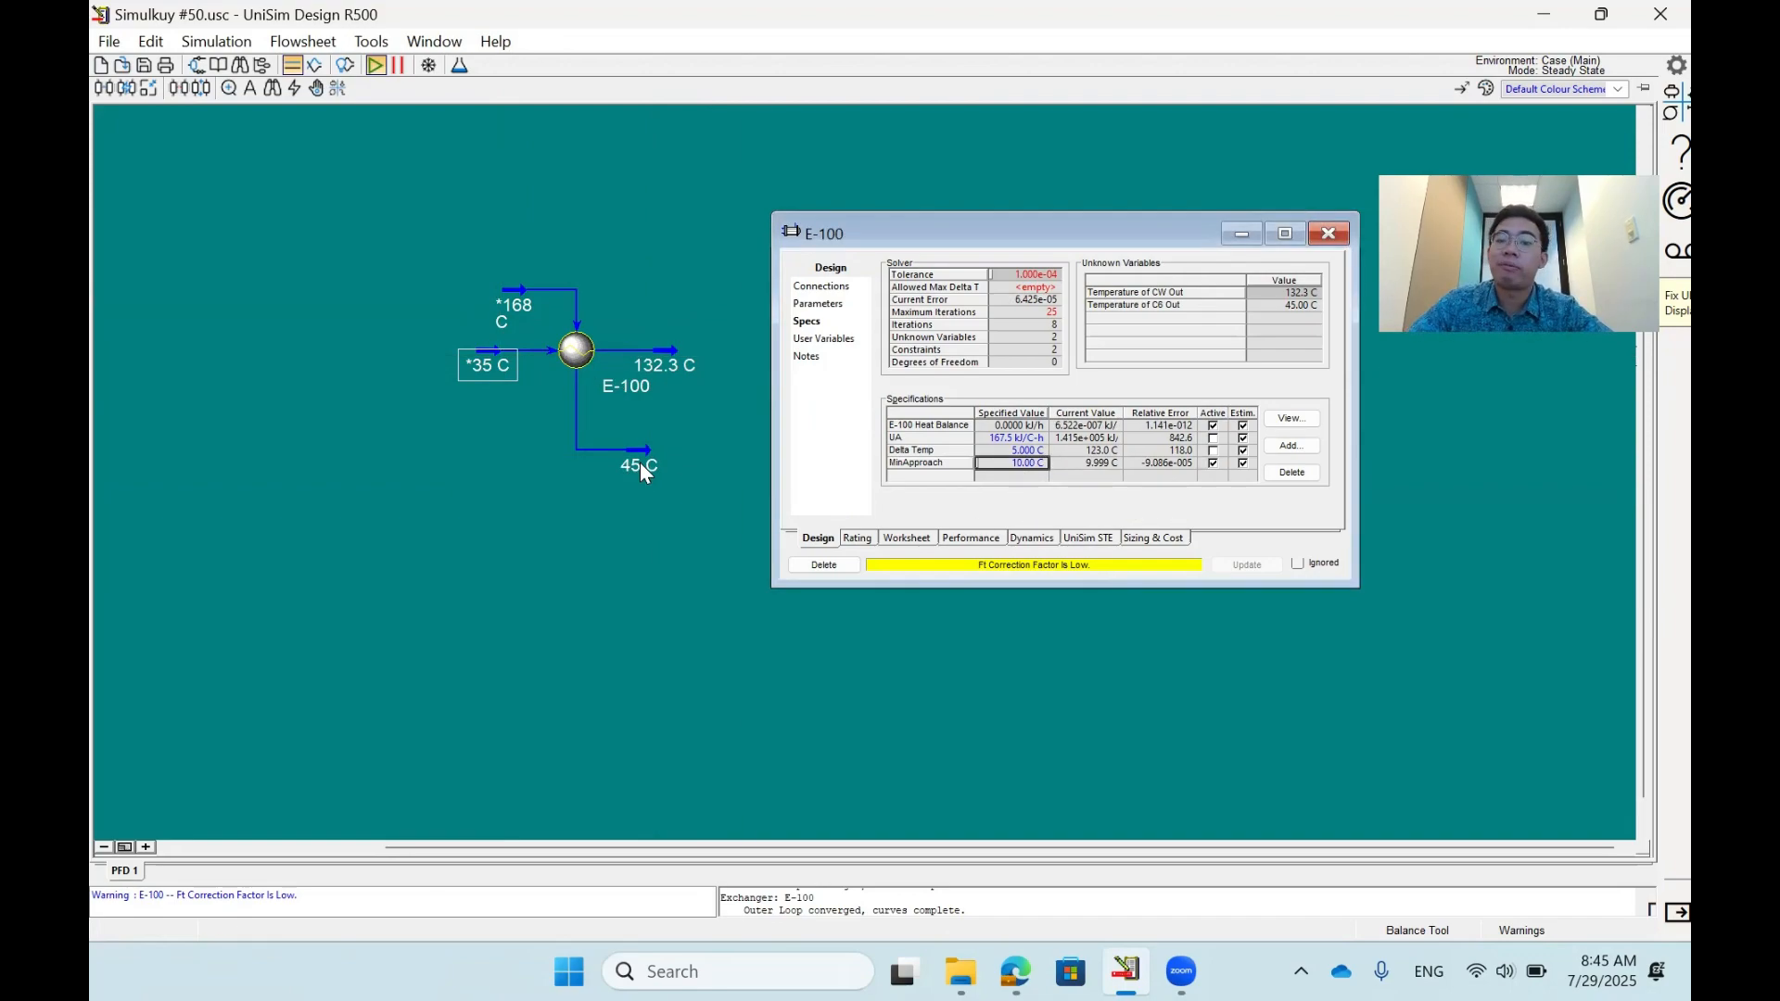
- Set the MinApproach specification to 60 °C and select the CW In stream on the flowsheet
{"action": "type", "text": "60"}
{"action": "key", "text": "Return"}
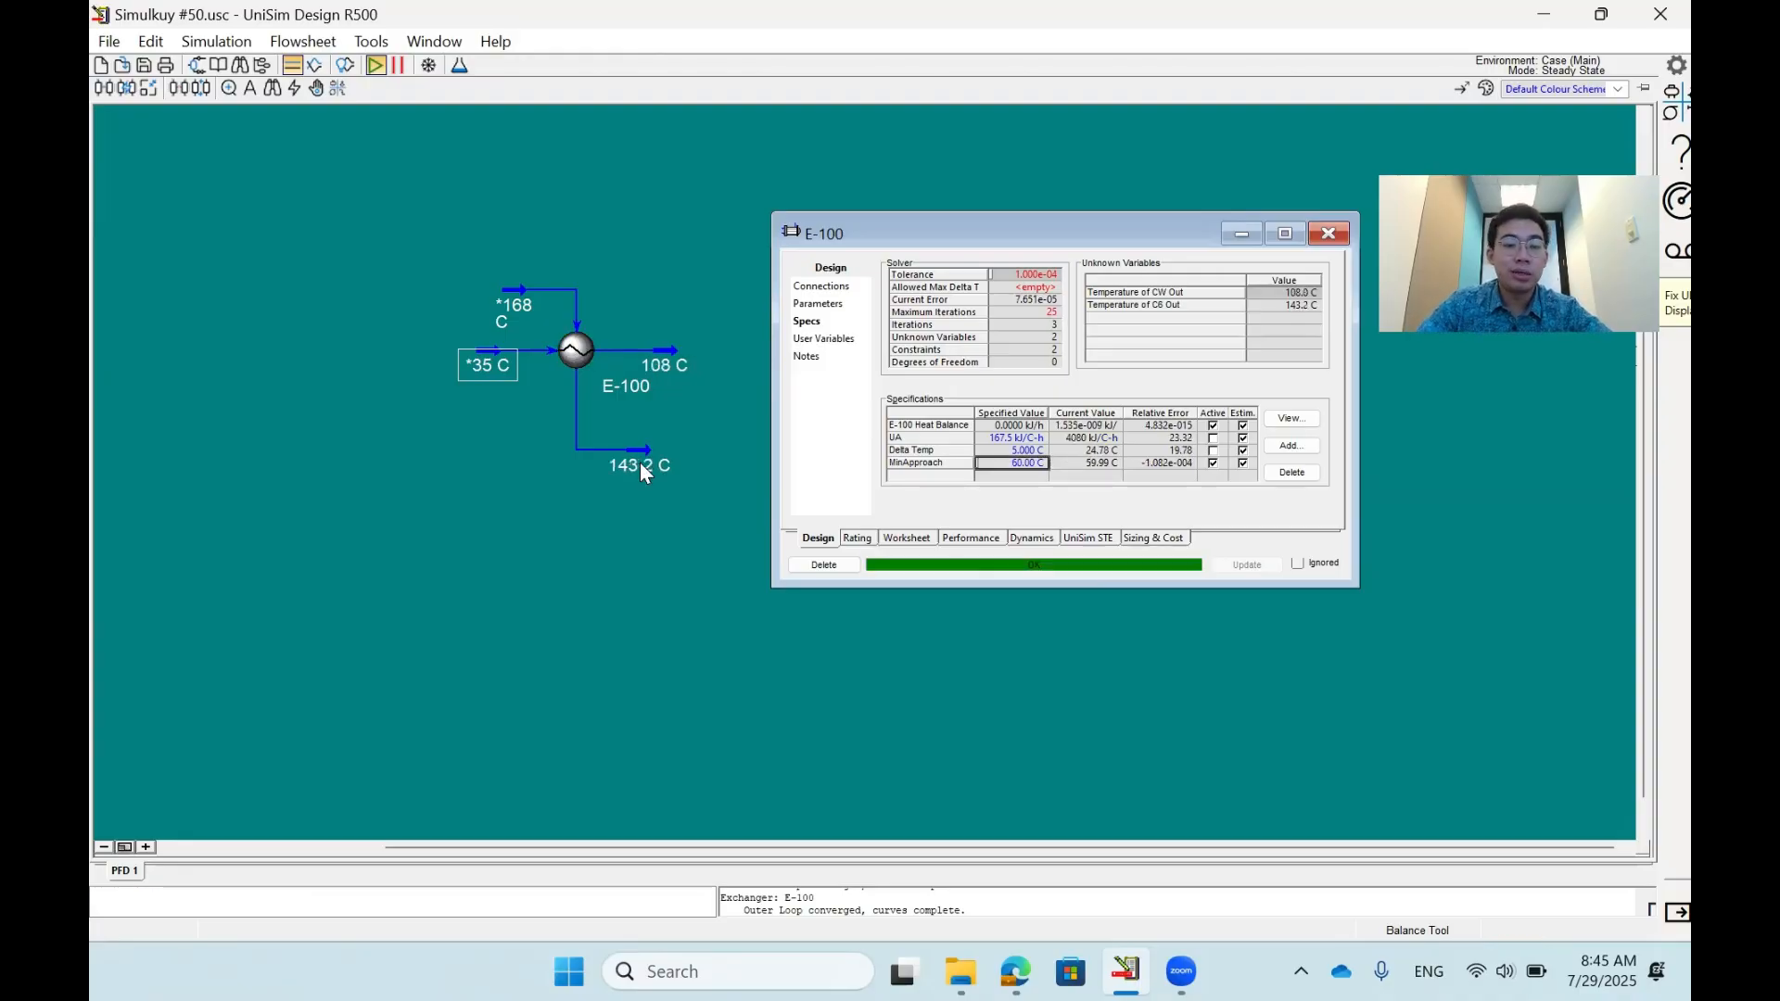
{"action": "left_click", "coordinate": [498, 359]}
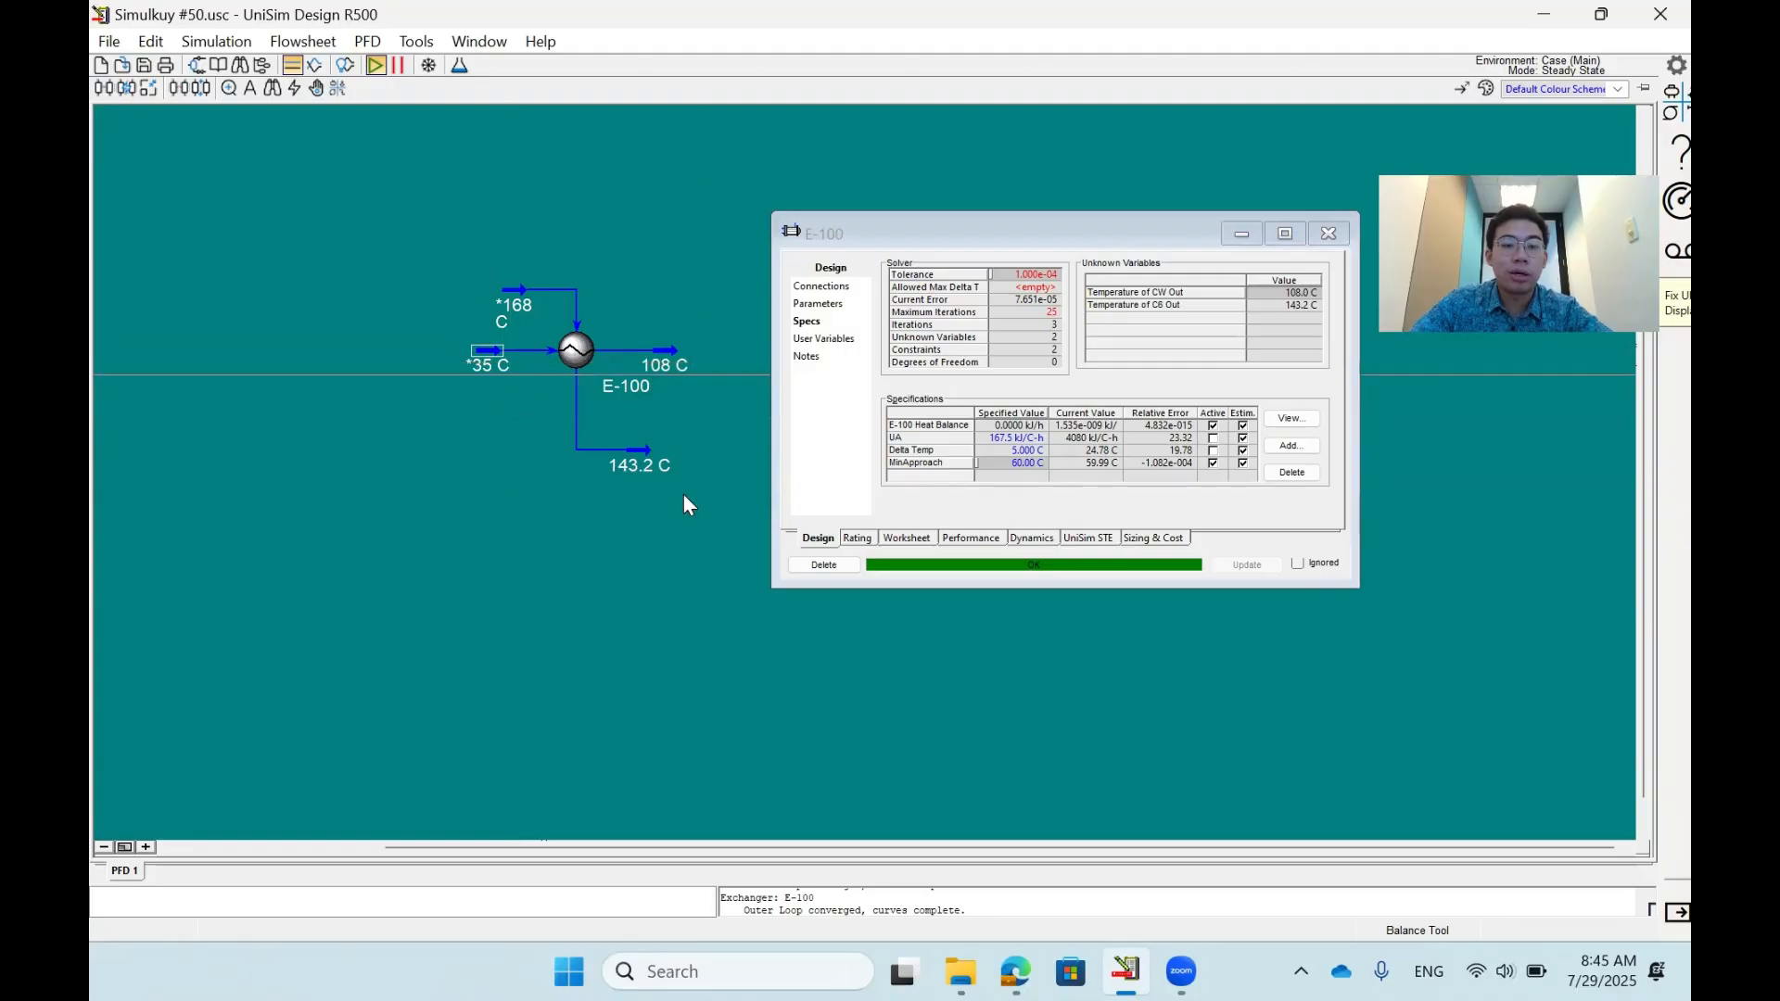
- Compare the hot-side inlet temperature with the CW Out temperature on the flowsheet as the minimum approach pair
{"action": "left_click", "coordinate": [512, 313]}
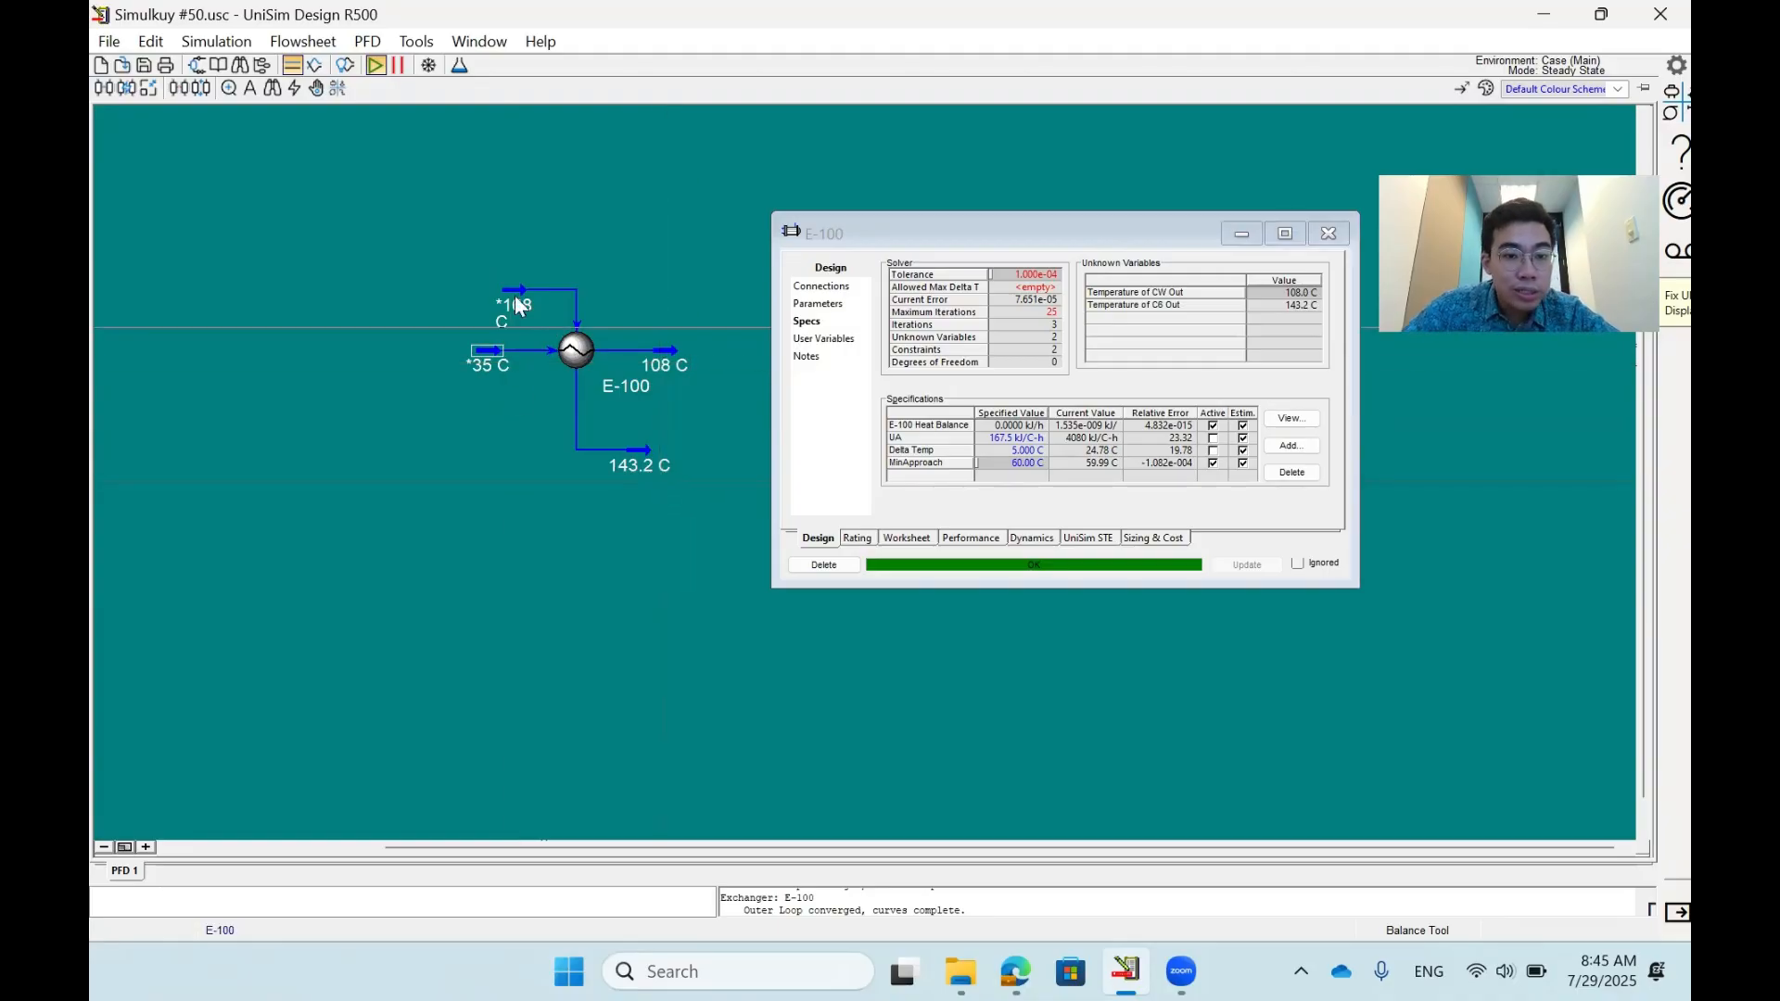
{"action": "left_click", "coordinate": [673, 365]}
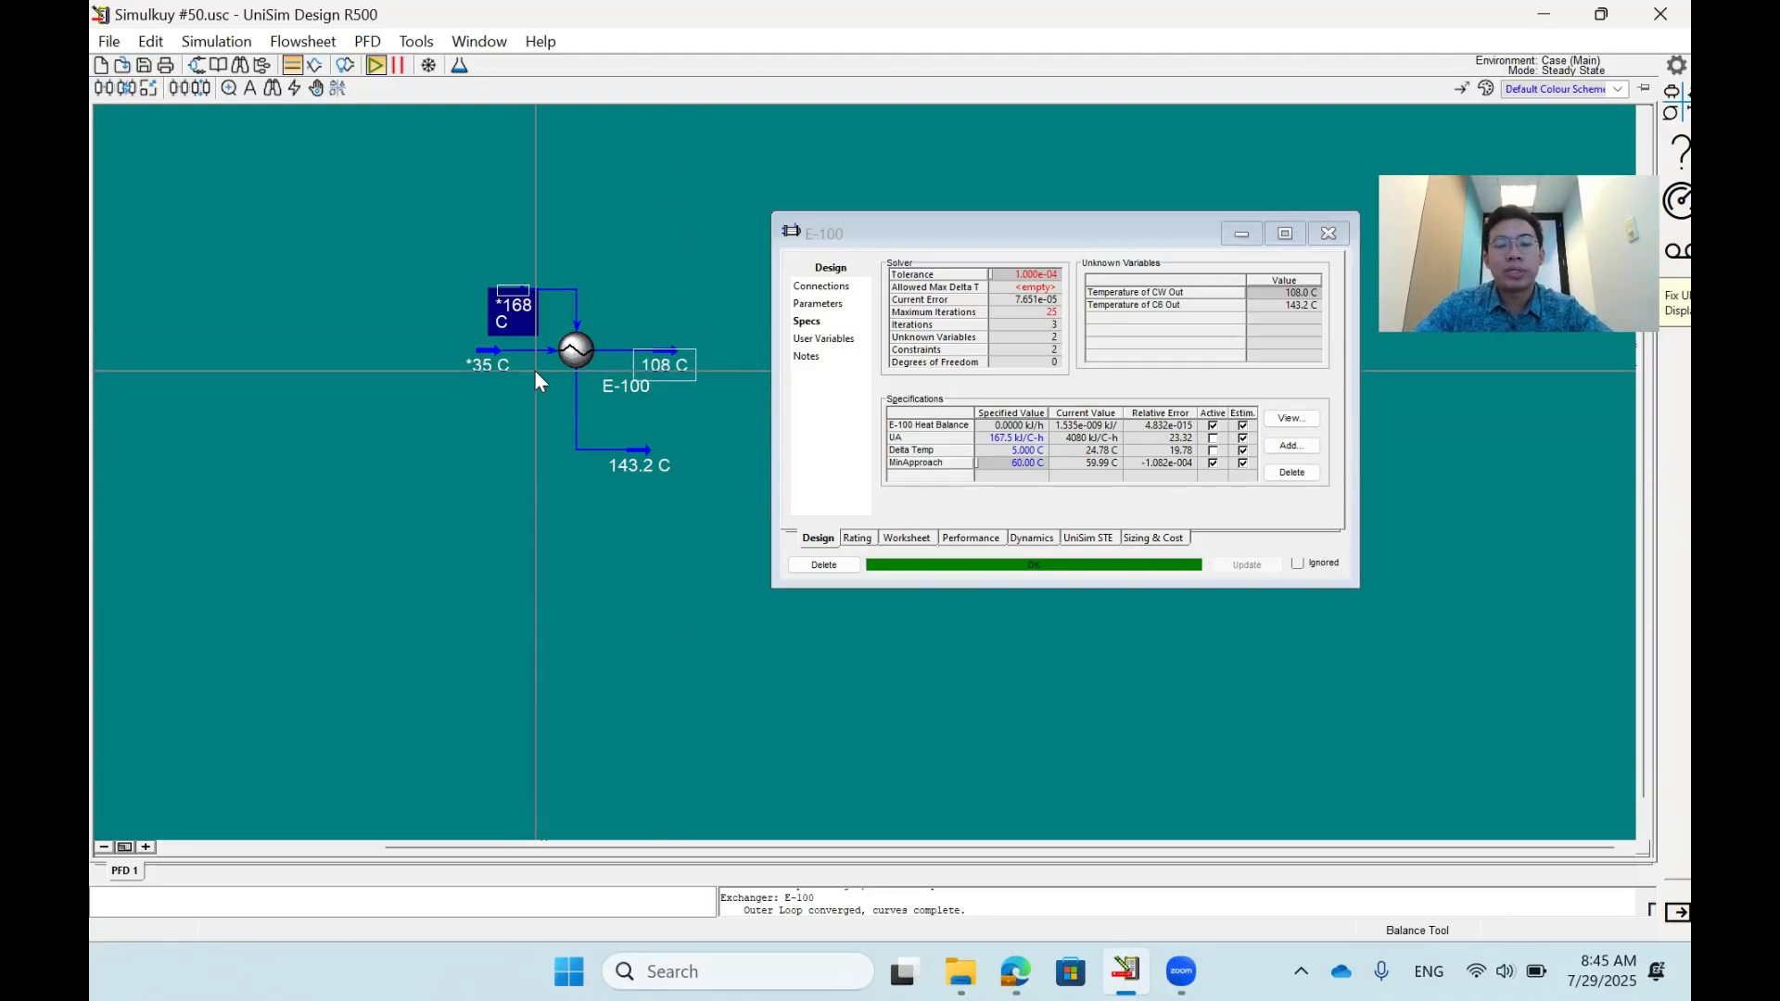
{"action": "left_click", "coordinate": [554, 250]}
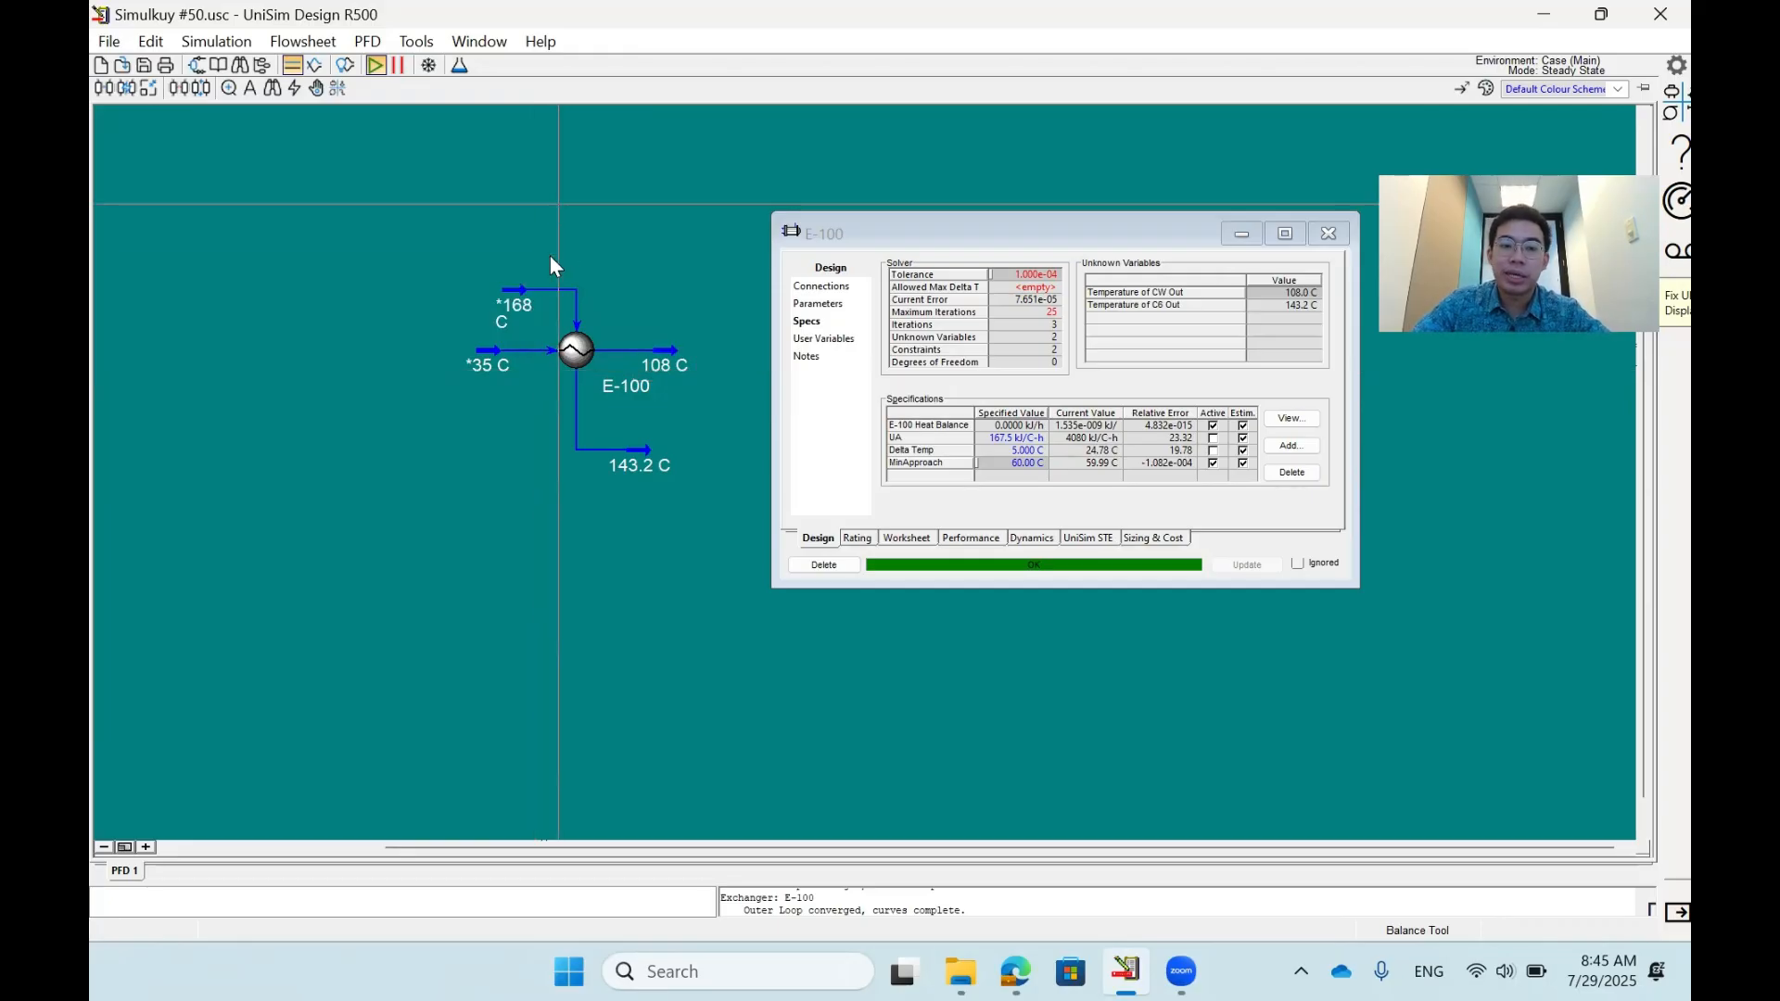
{"action": "left_click", "coordinate": [514, 299]}
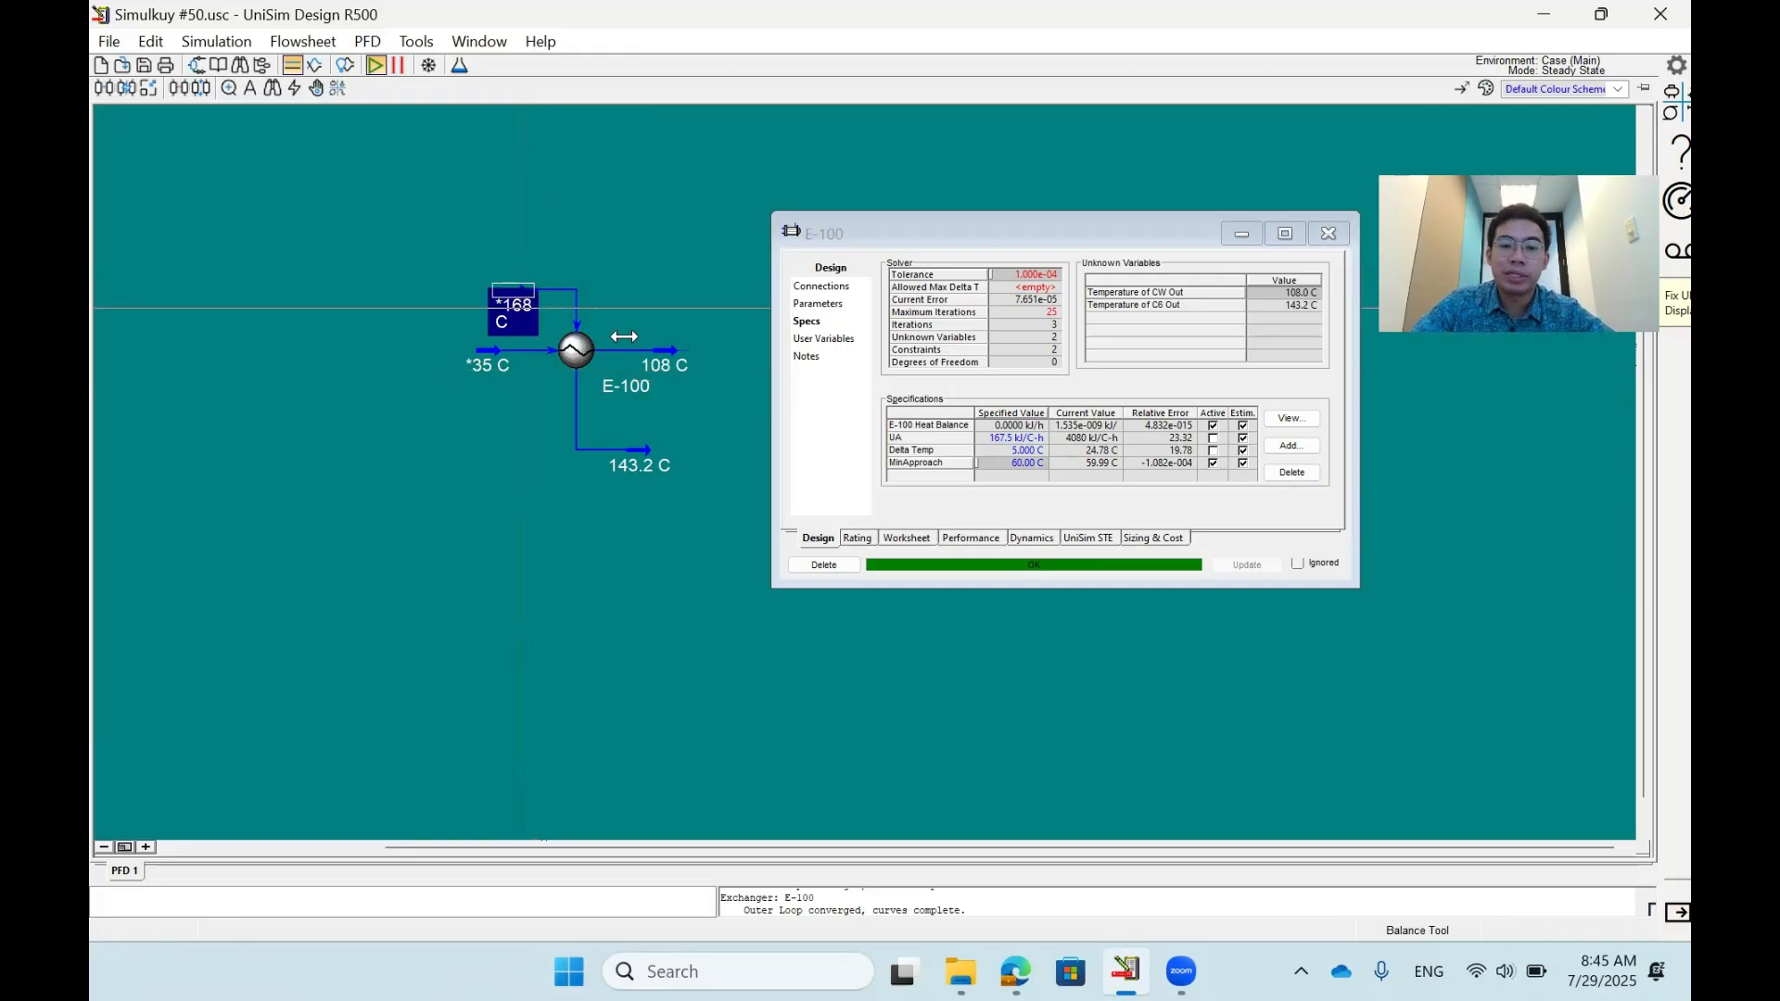
{"action": "left_click", "coordinate": [665, 365], "text": "shift"}
{"action": "left_click", "coordinate": [668, 255]}
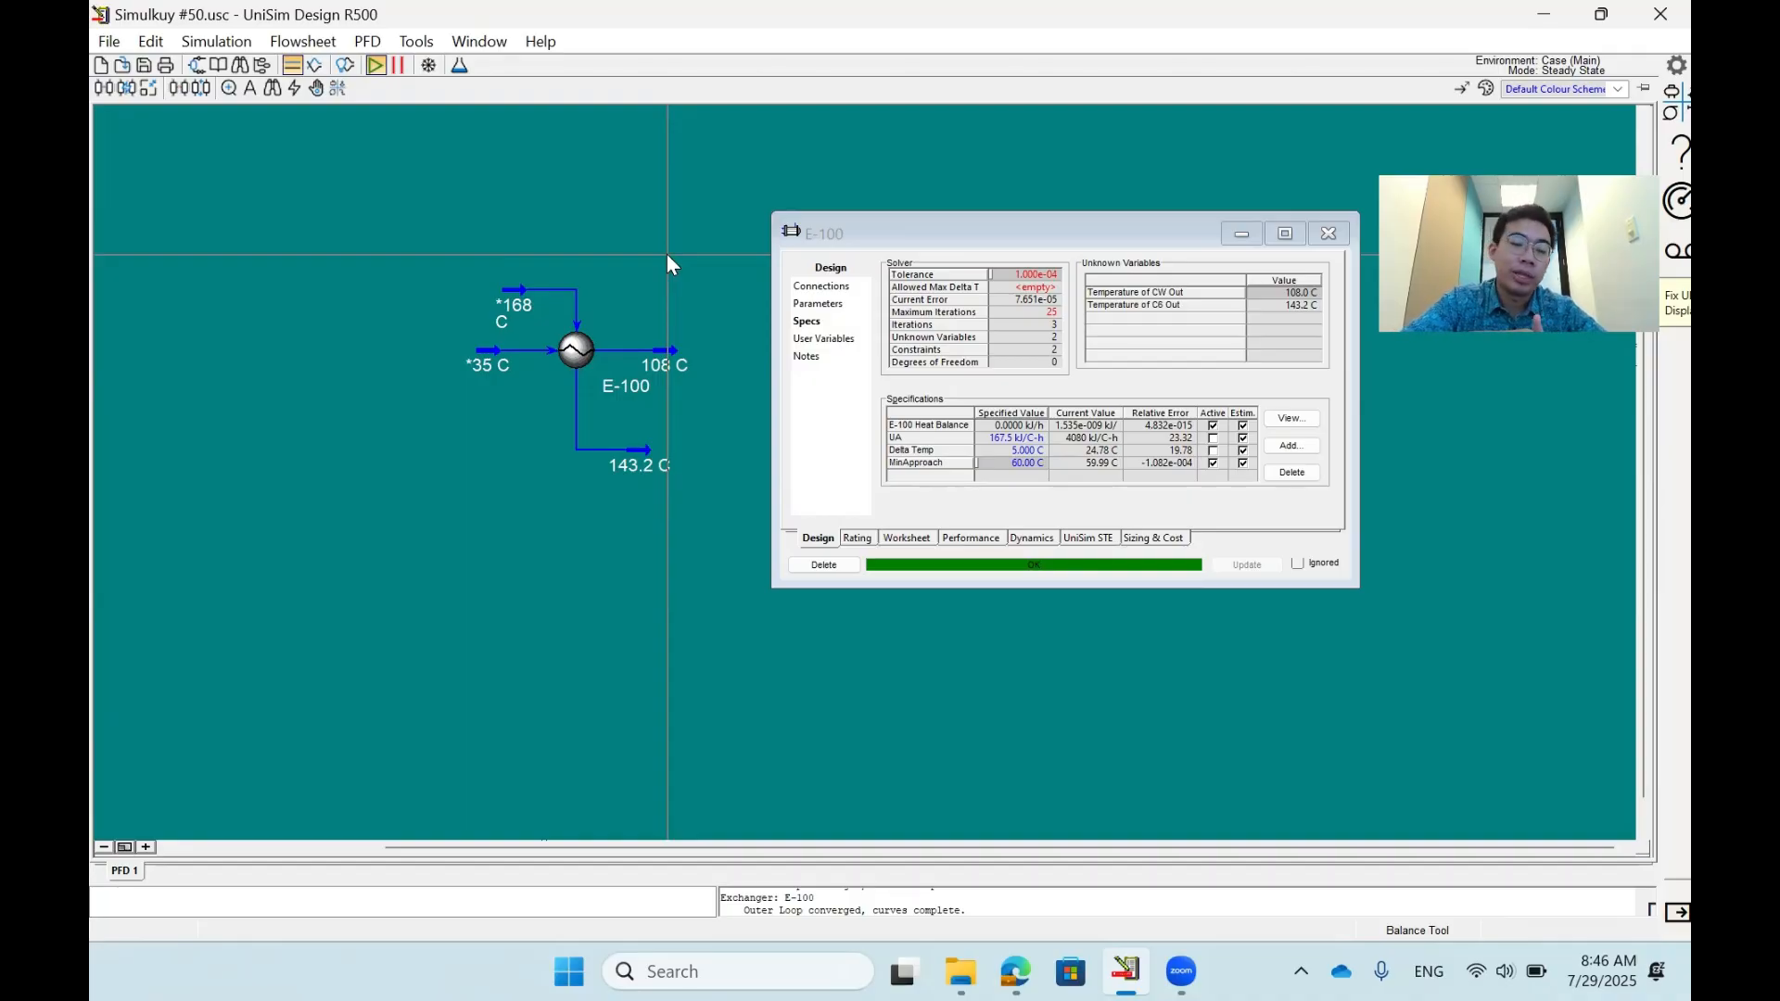
- Add a new specification of type LMTD to E-100, applied to the Overall pass
{"action": "left_click", "coordinate": [1303, 449]}
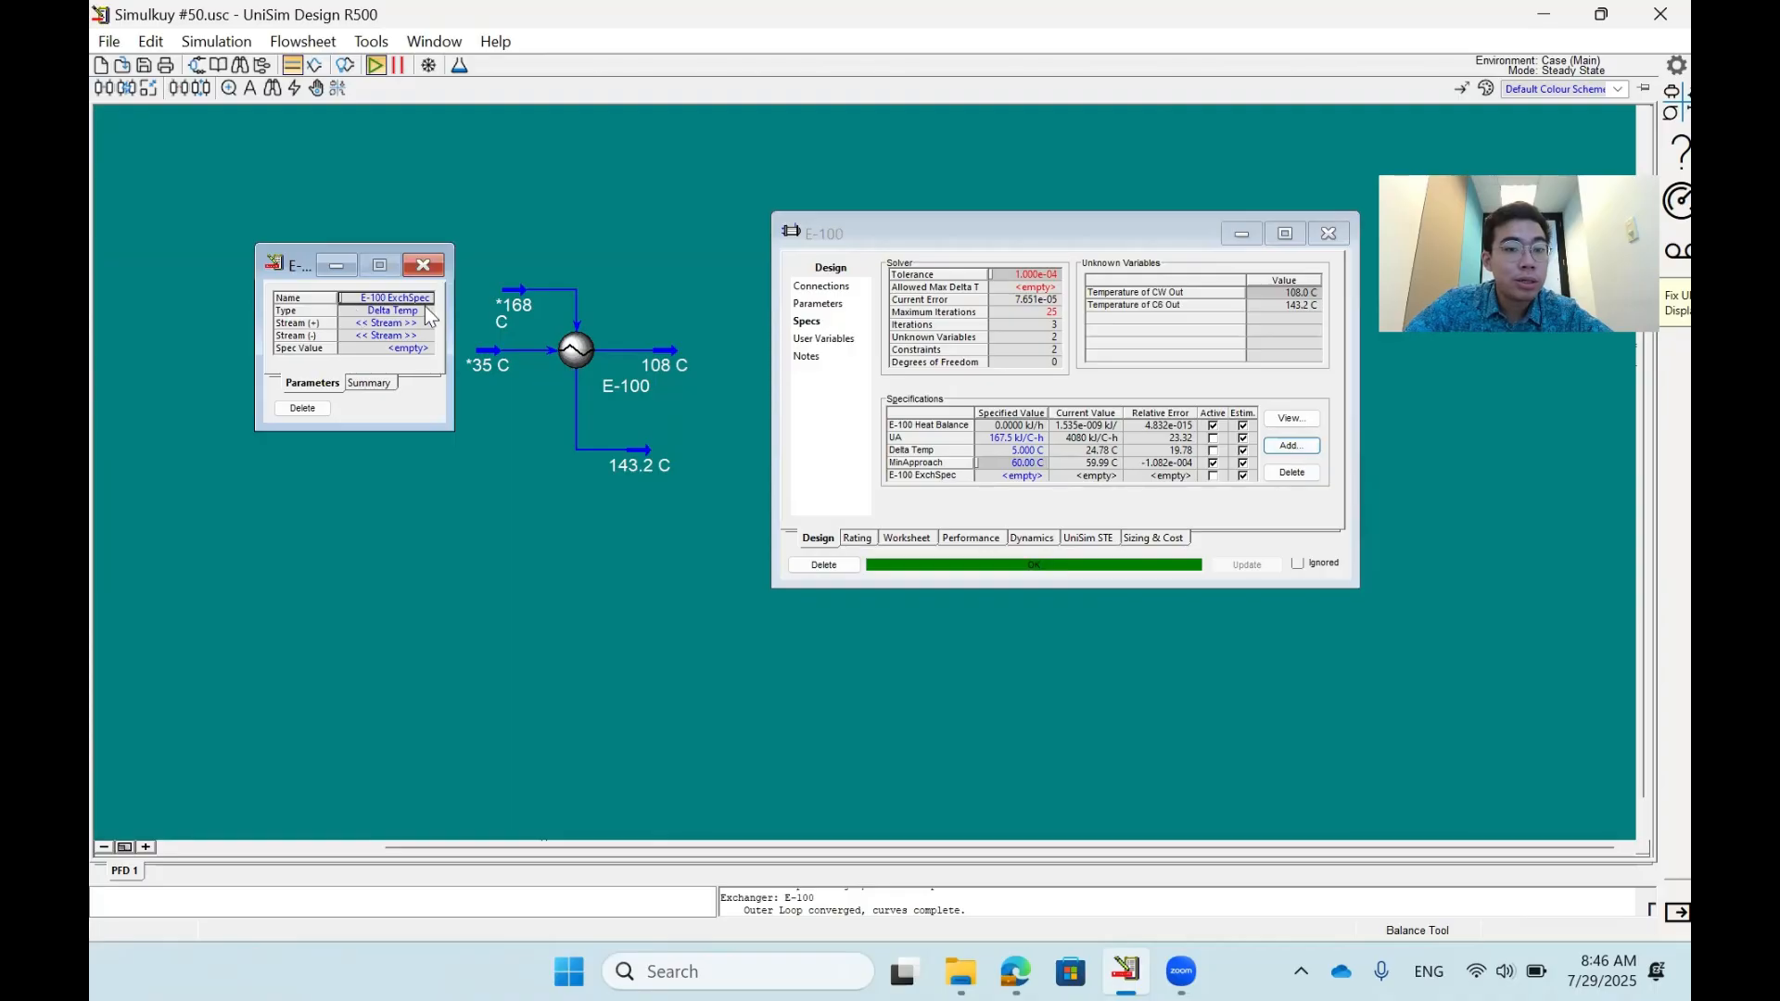
{"action": "left_click", "coordinate": [430, 310]}
{"action": "left_click", "coordinate": [429, 311]}
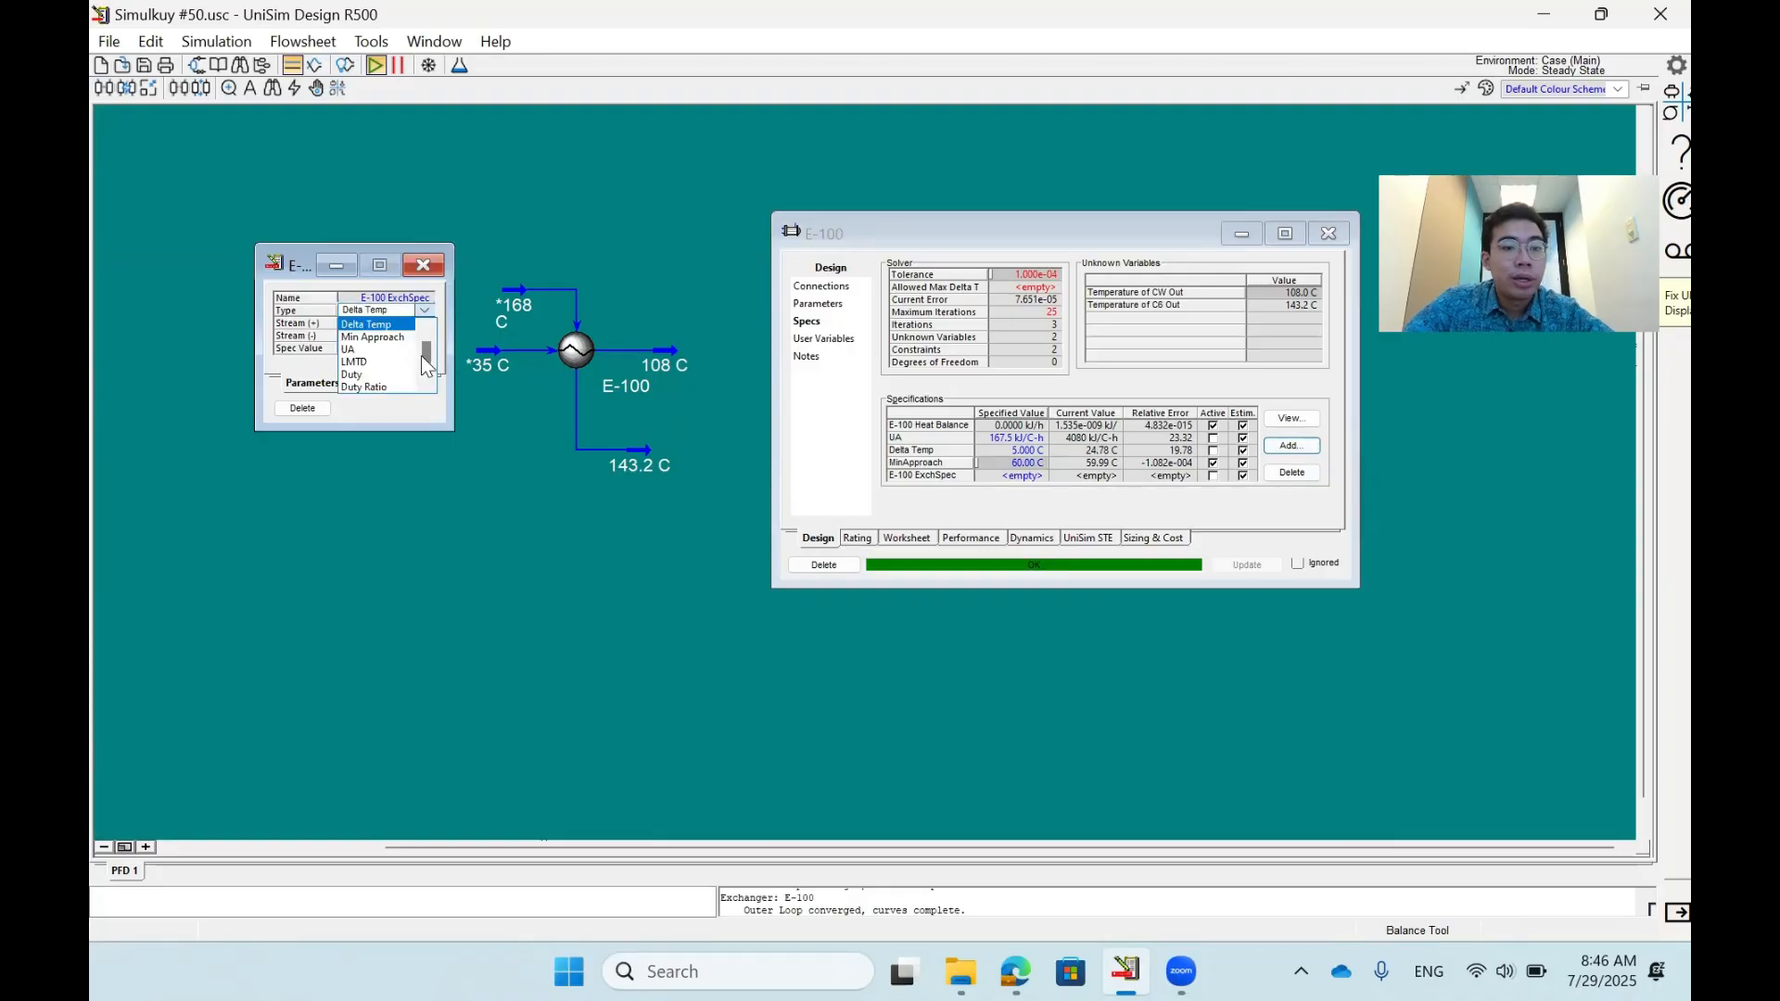
{"action": "scroll", "coordinate": [428, 358], "scroll_direction": "down", "scroll_amount": 2}
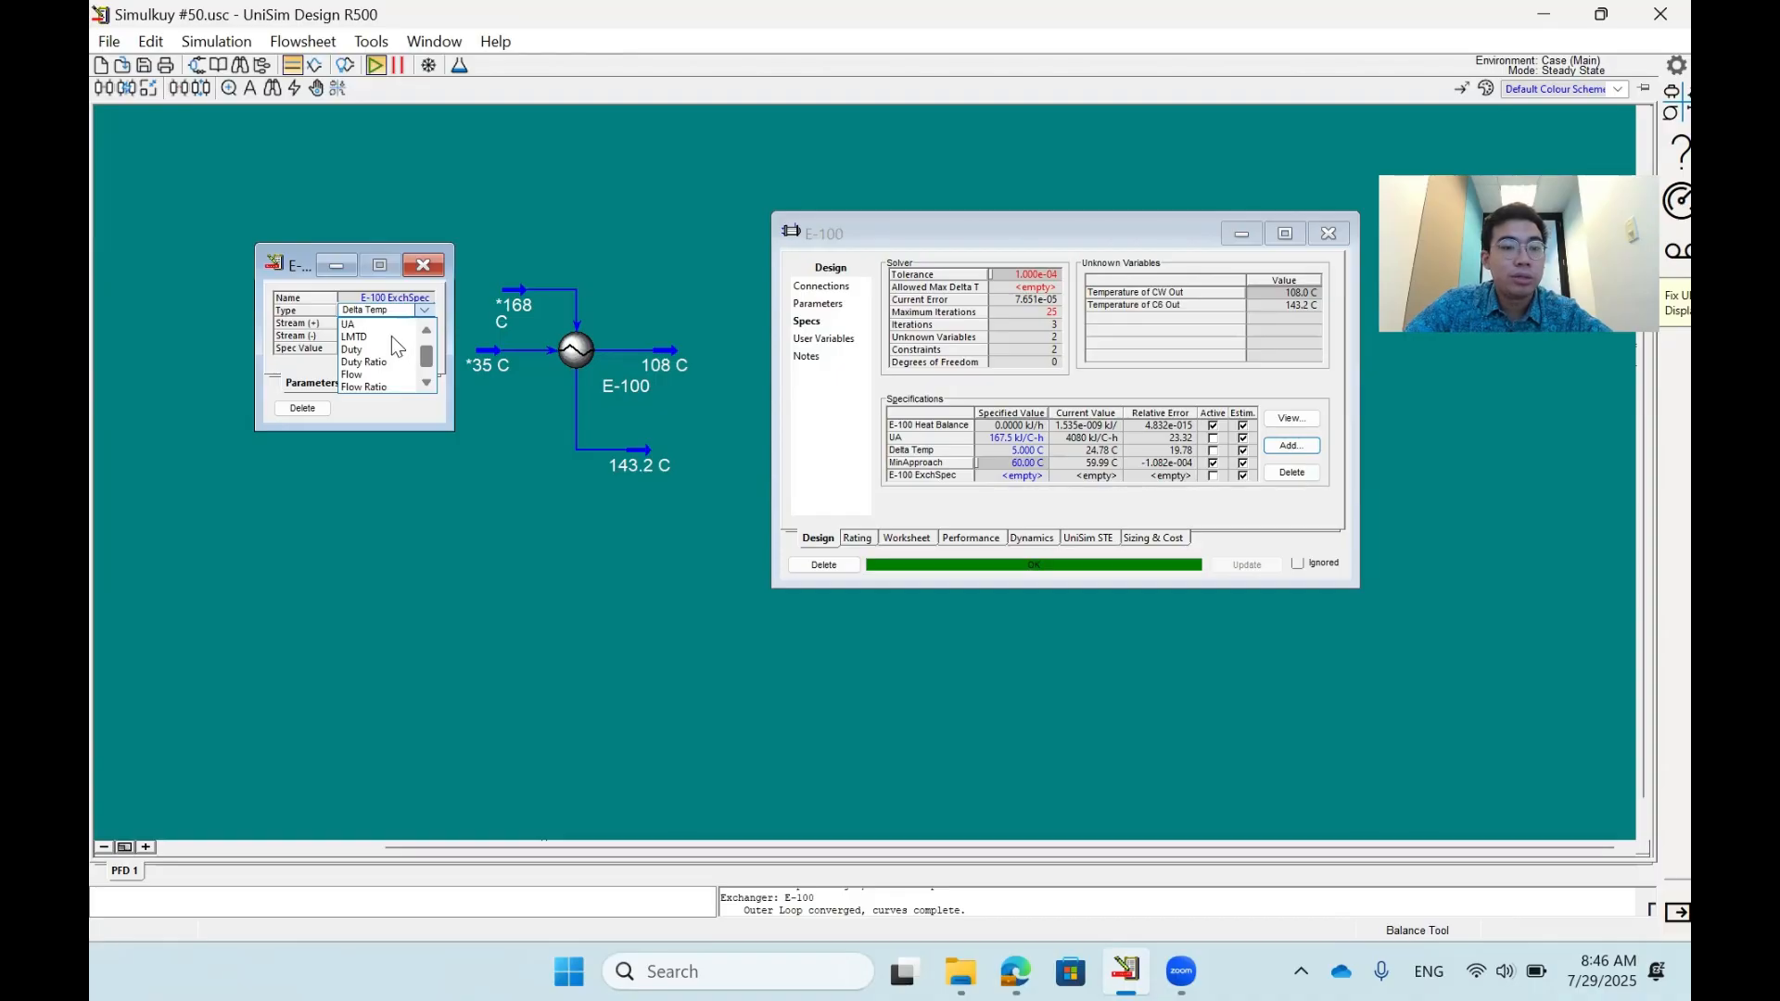
{"action": "left_click", "coordinate": [392, 338]}
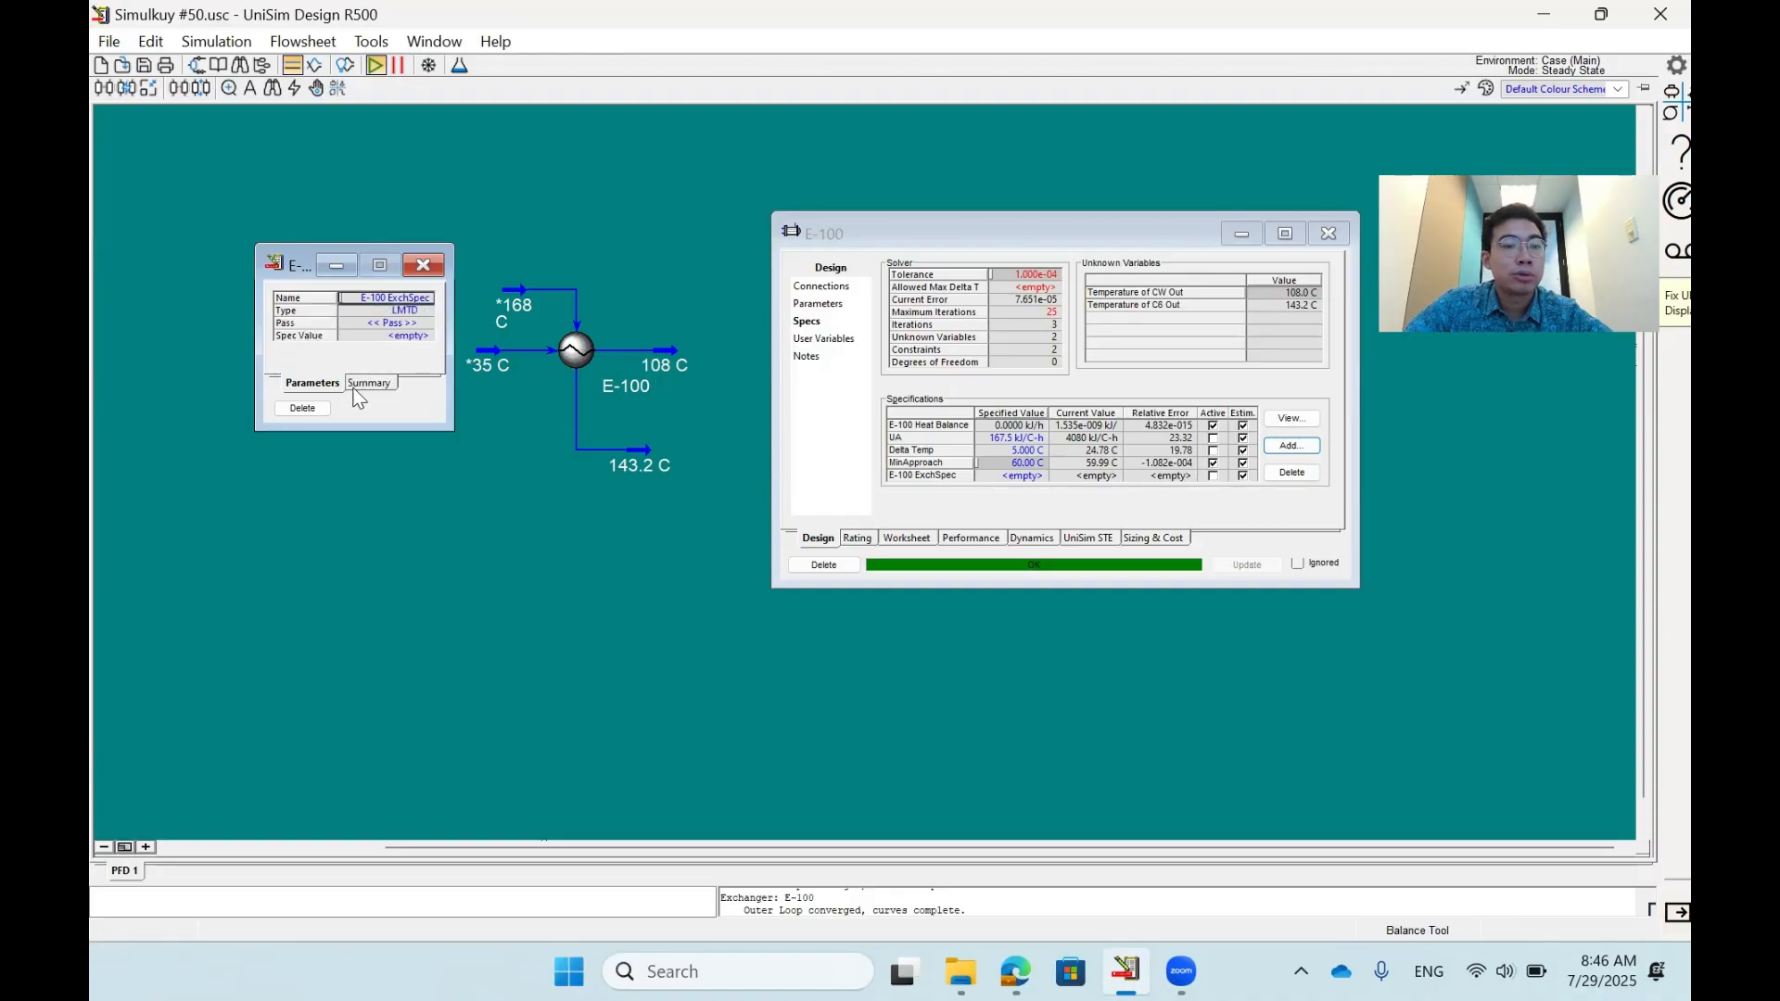
{"action": "left_click", "coordinate": [424, 324]}
{"action": "left_click", "coordinate": [424, 339]}
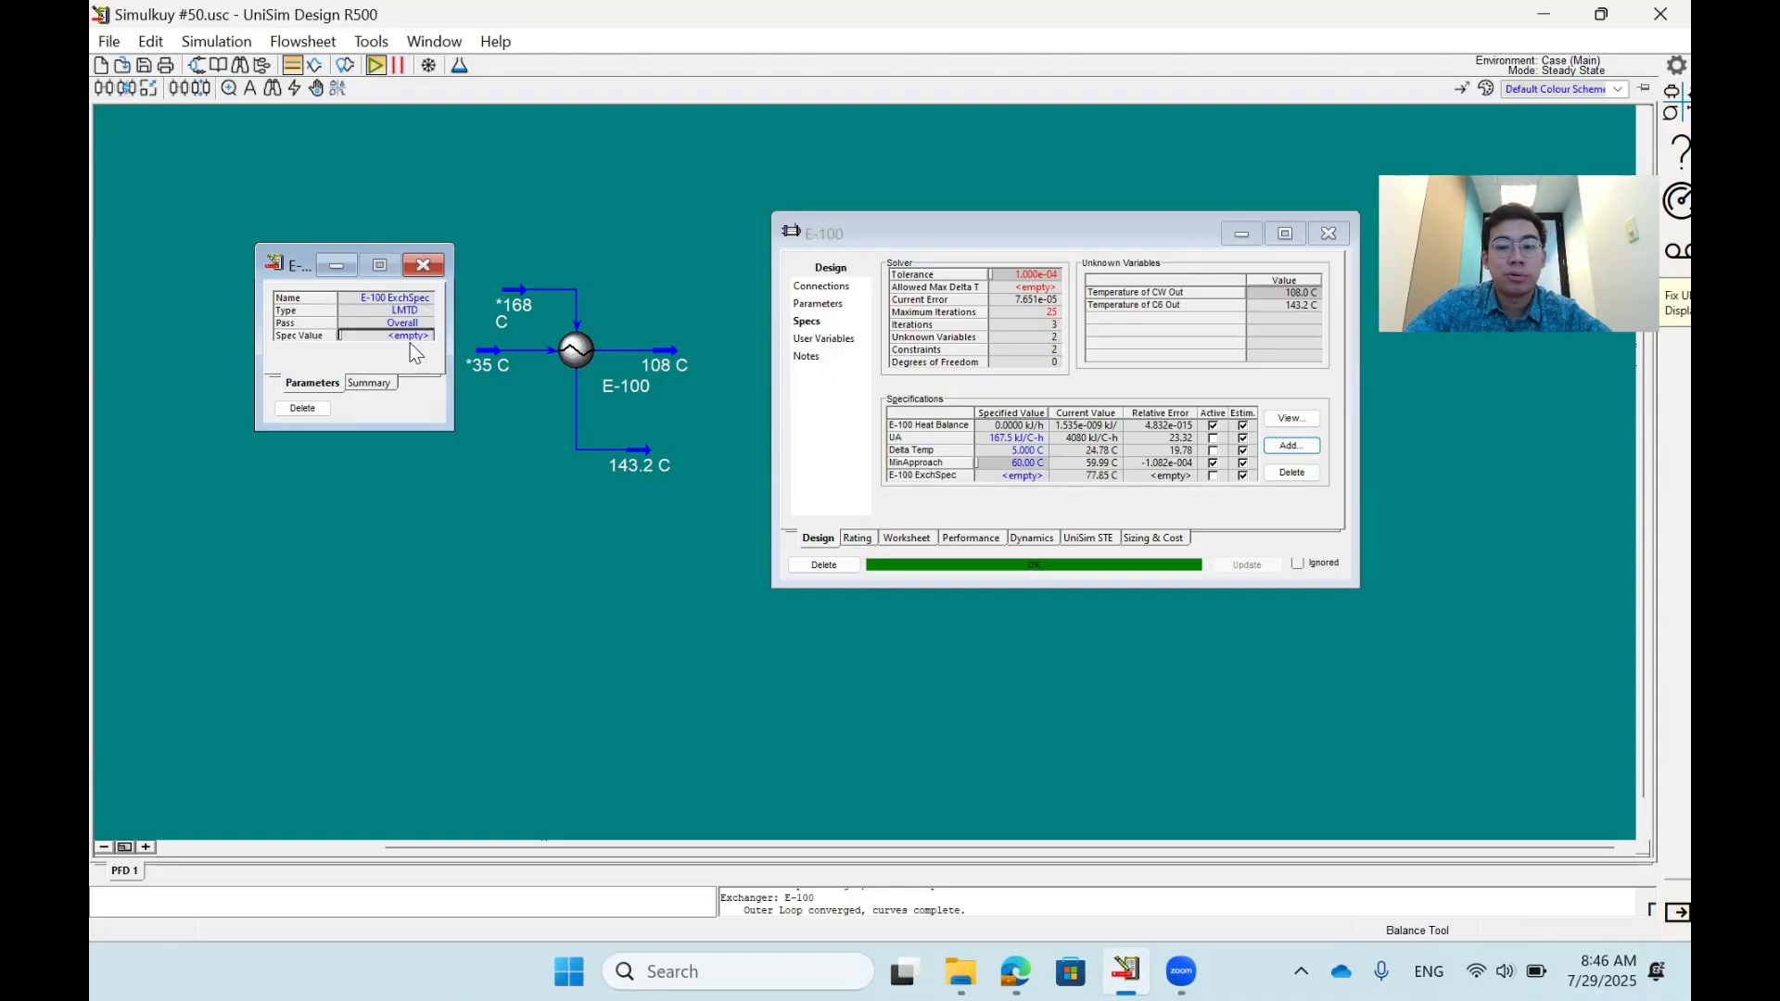
{"action": "left_click", "coordinate": [422, 265]}
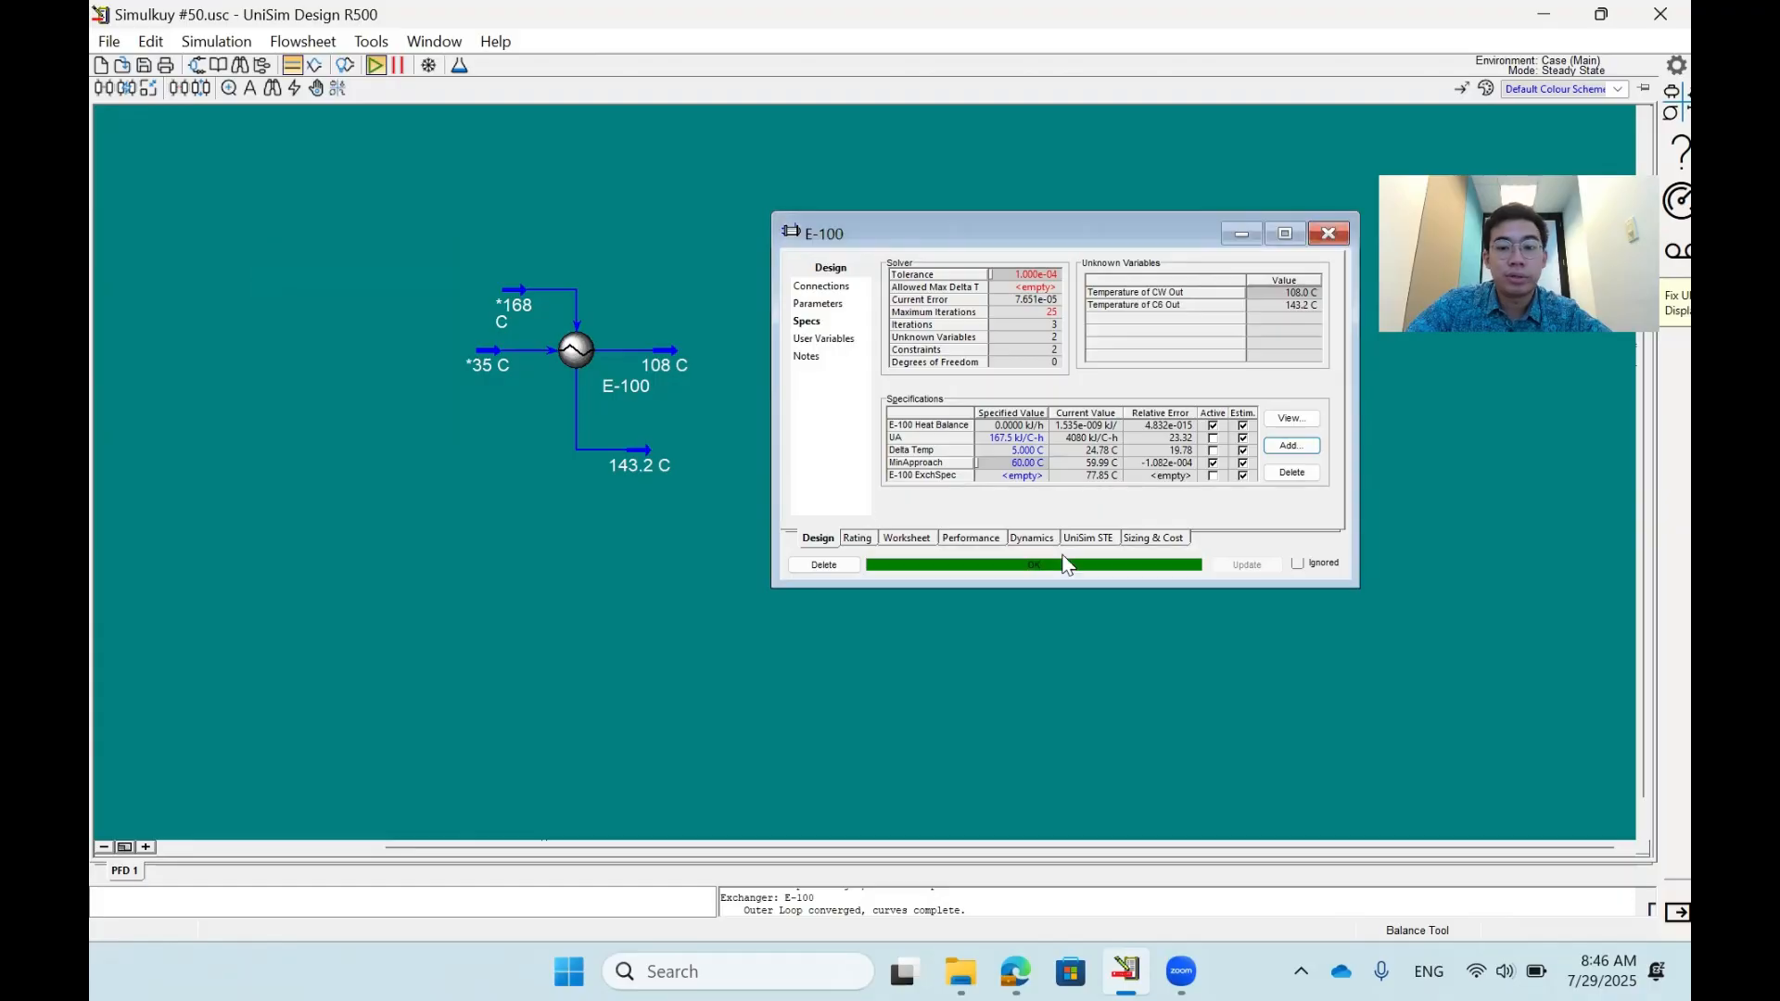
- Set the new LMTD-type specification to 70 °C and make it active in place of MinApproach
{"action": "left_click", "coordinate": [1081, 476]}
{"action": "key", "text": "Tab"}
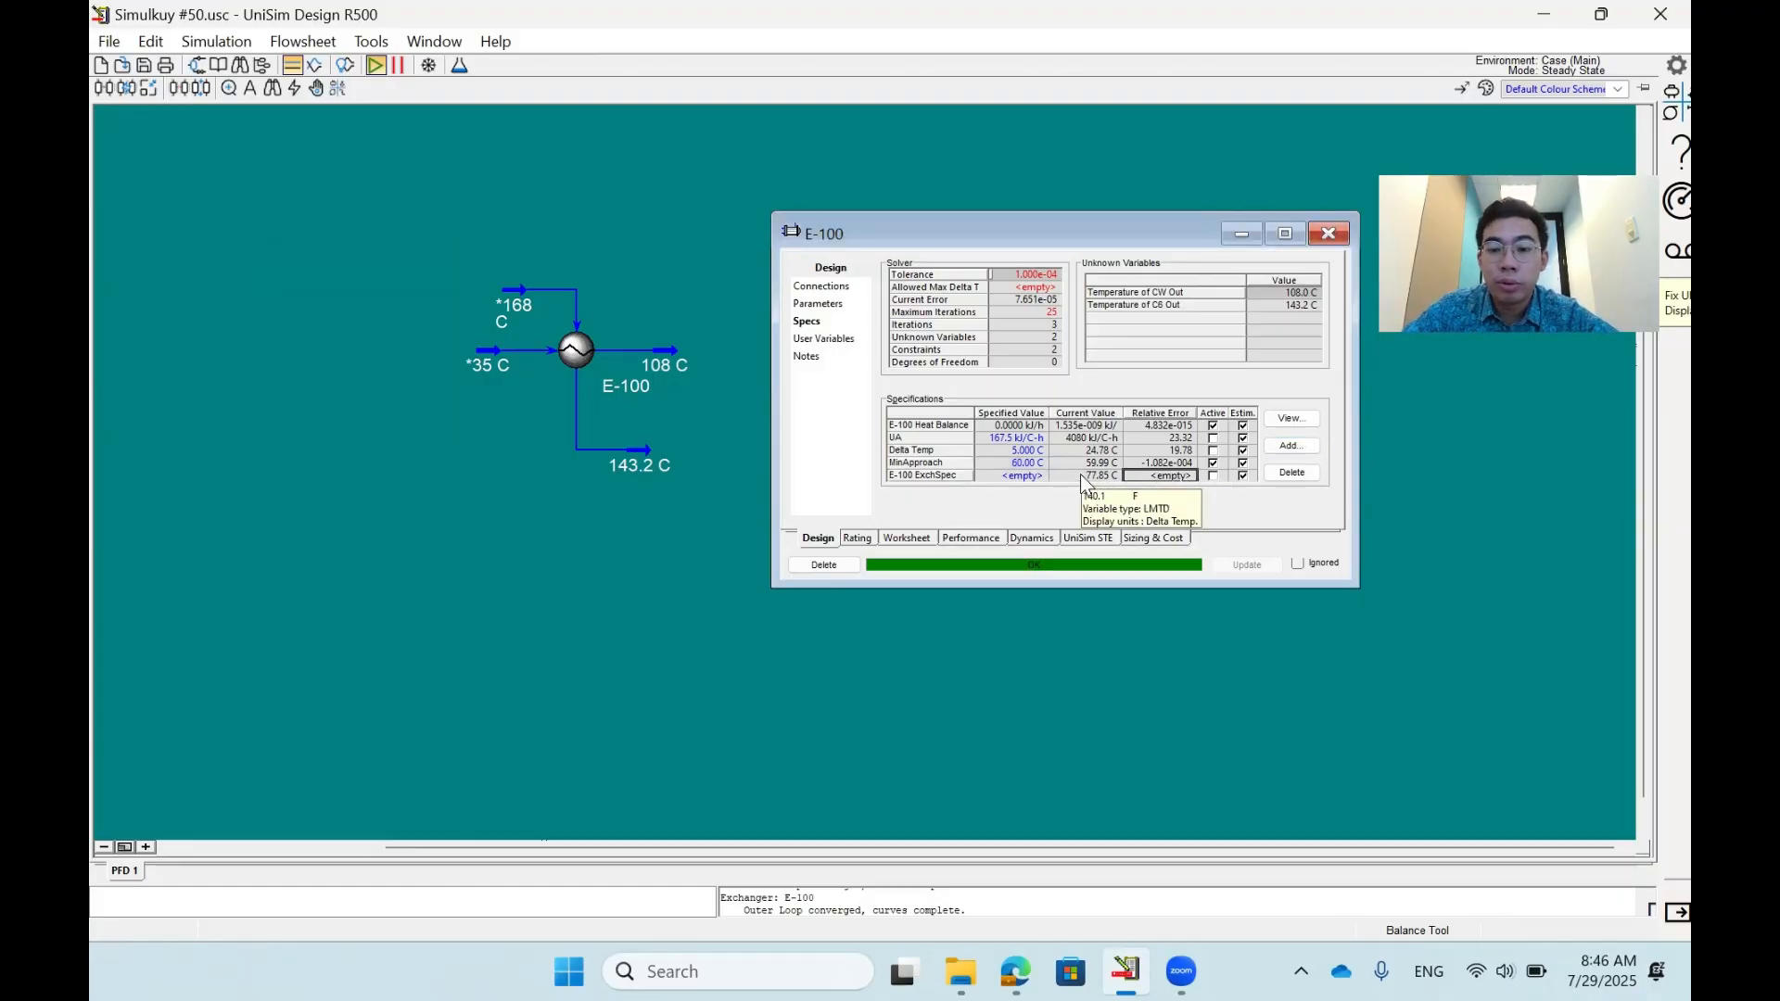
{"action": "left_click", "coordinate": [1213, 462]}
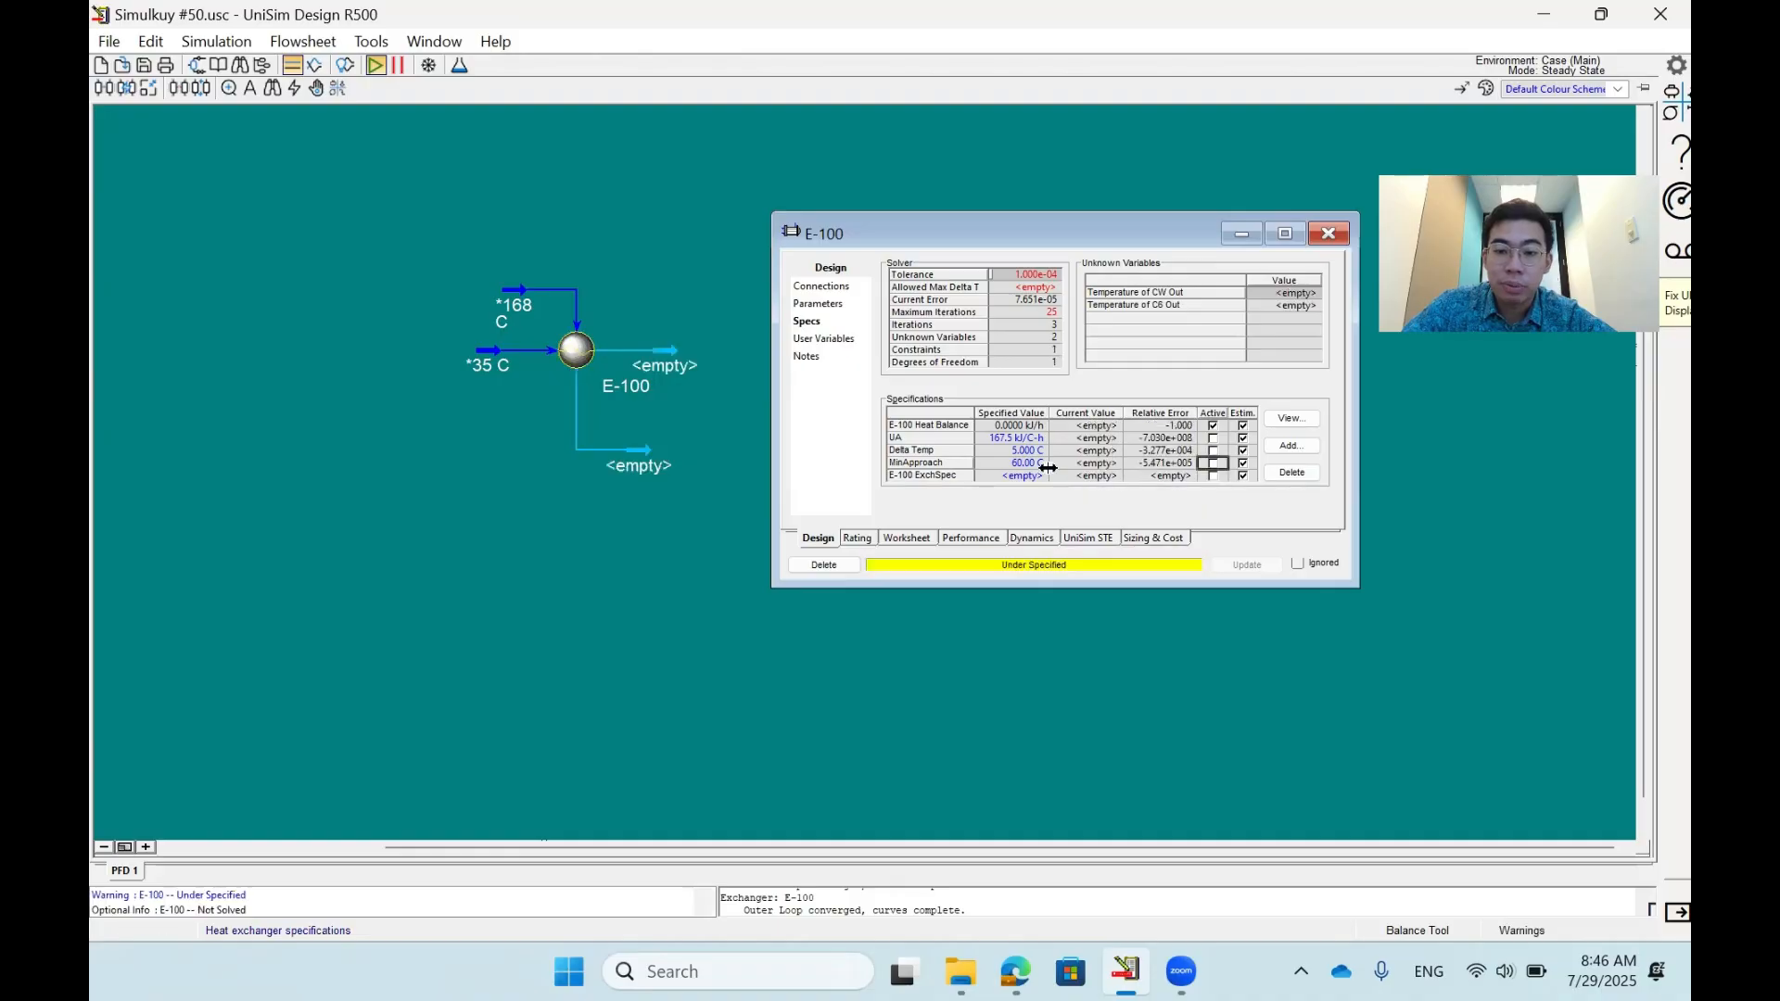
{"action": "left_click", "coordinate": [1036, 476]}
{"action": "type", "text": "70"}
{"action": "key", "text": "Return"}
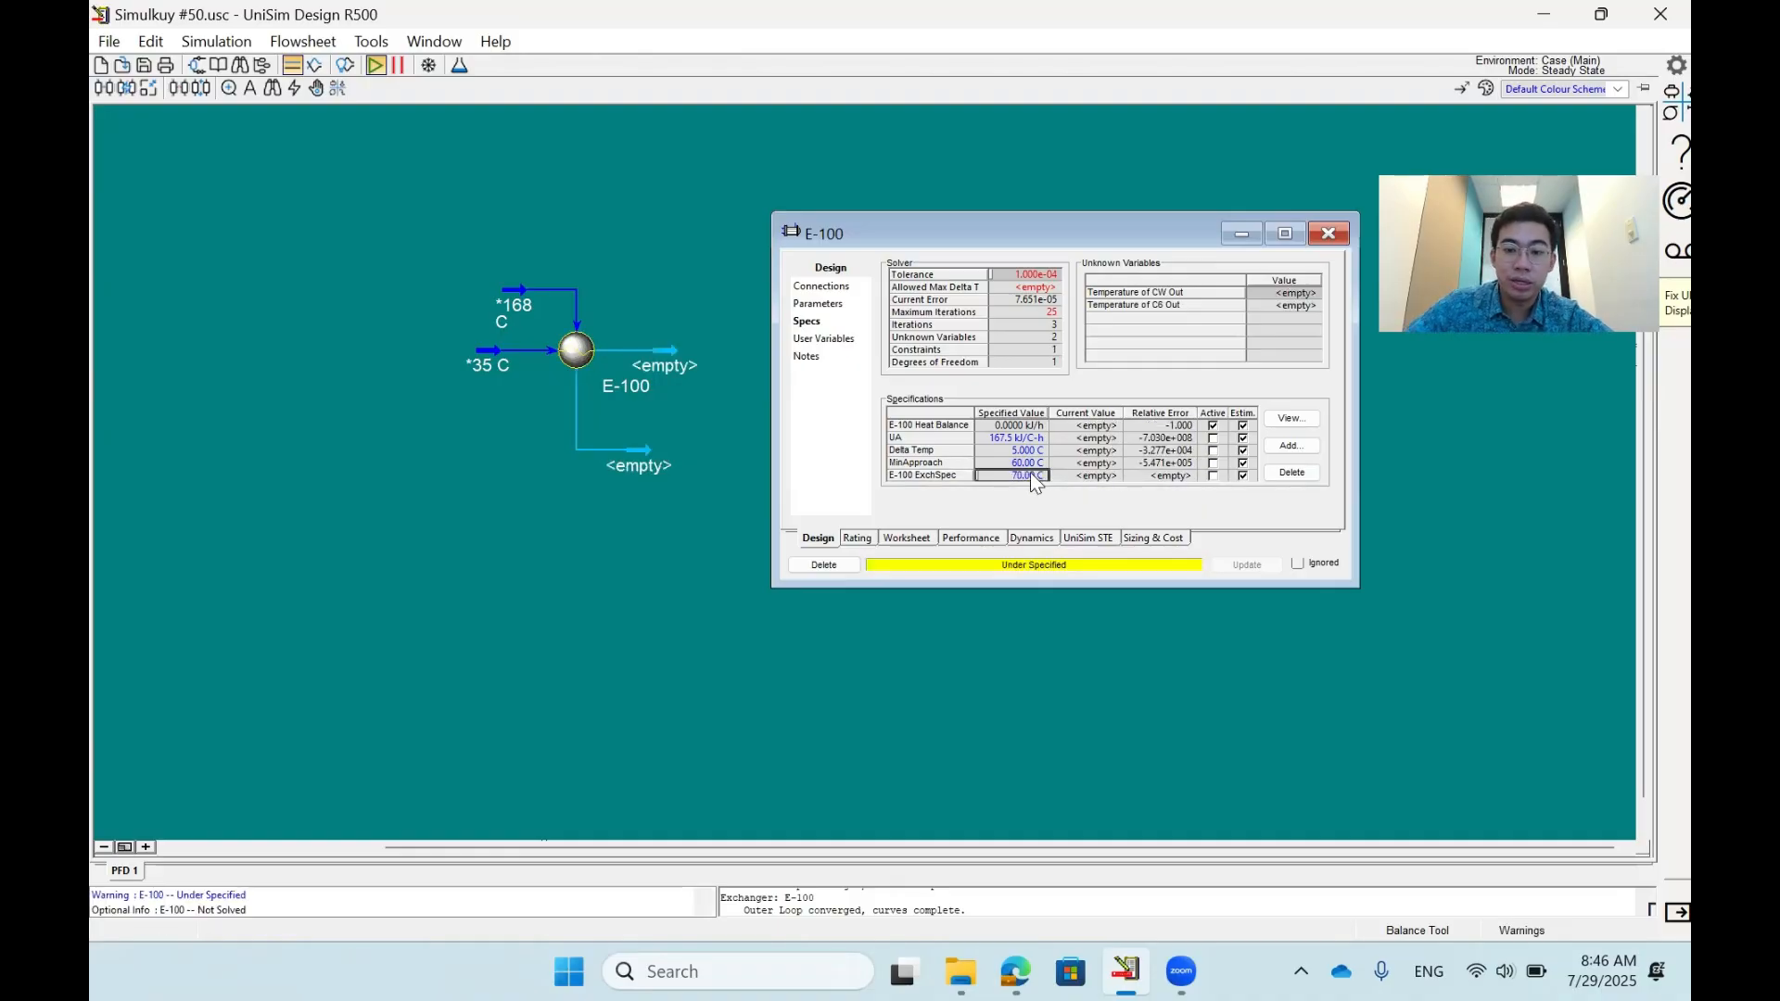
{"action": "left_click", "coordinate": [1212, 475]}
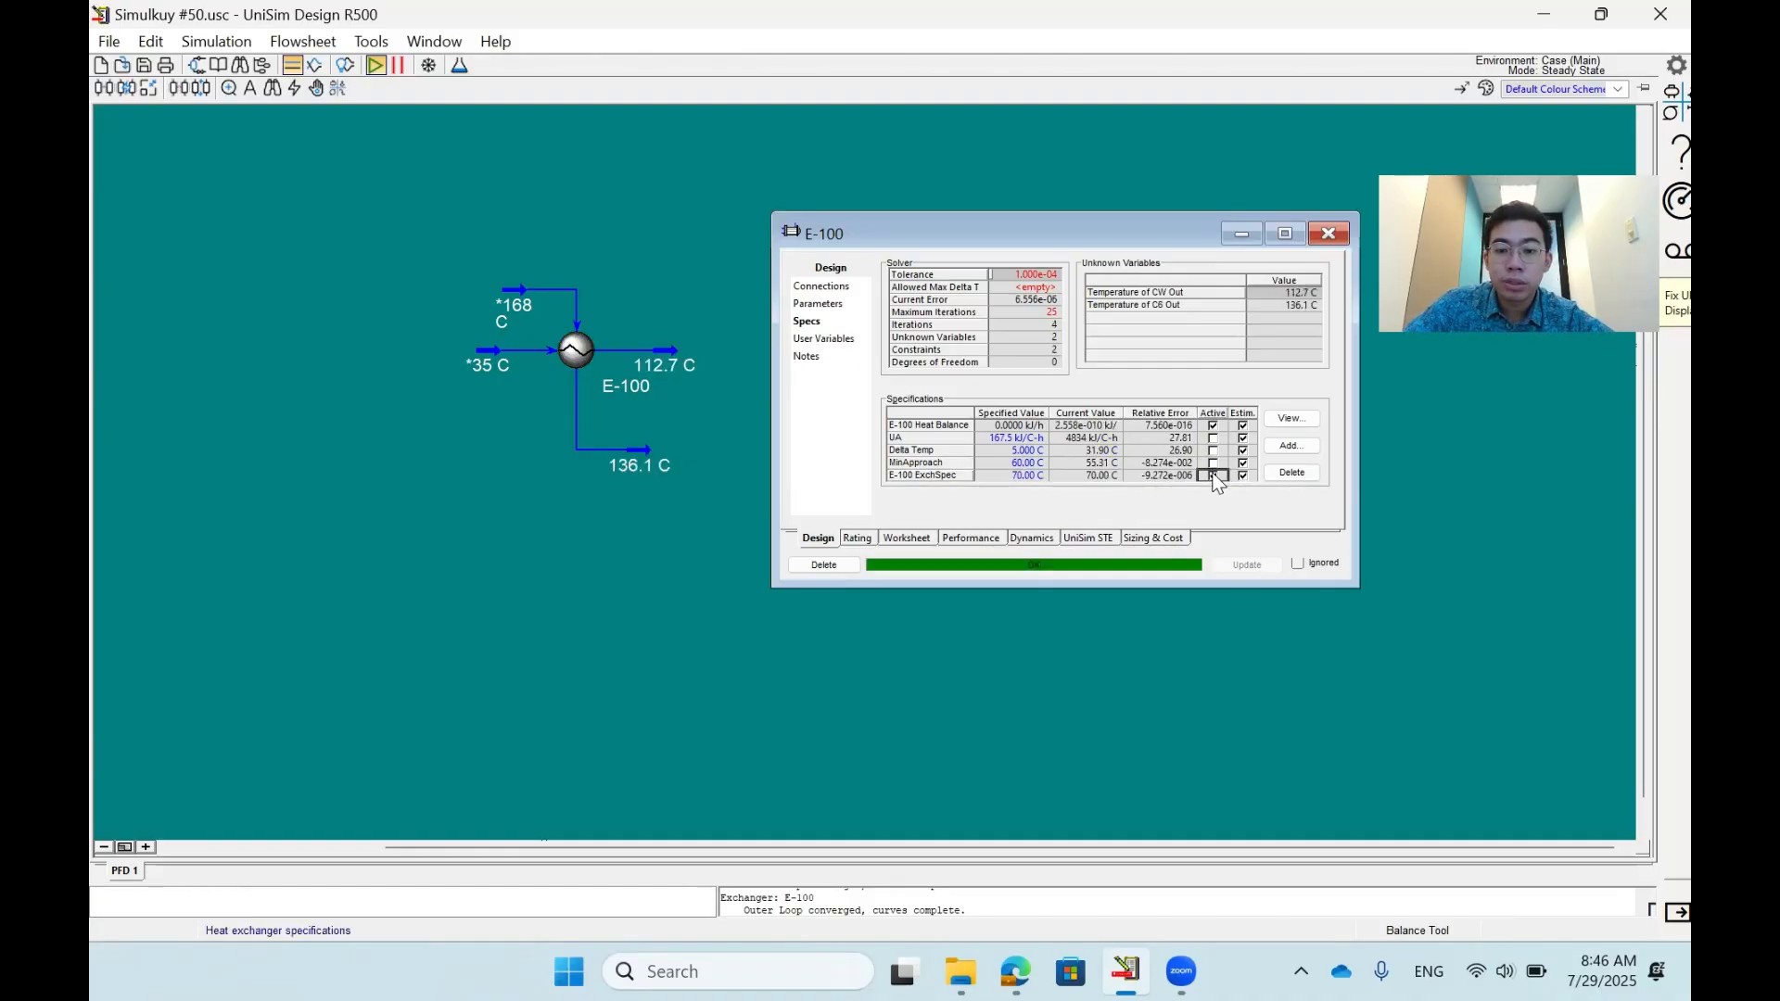
- Rename the active E-100 ExchSpec specification as LMTD
{"action": "left_click", "coordinate": [1277, 420]}
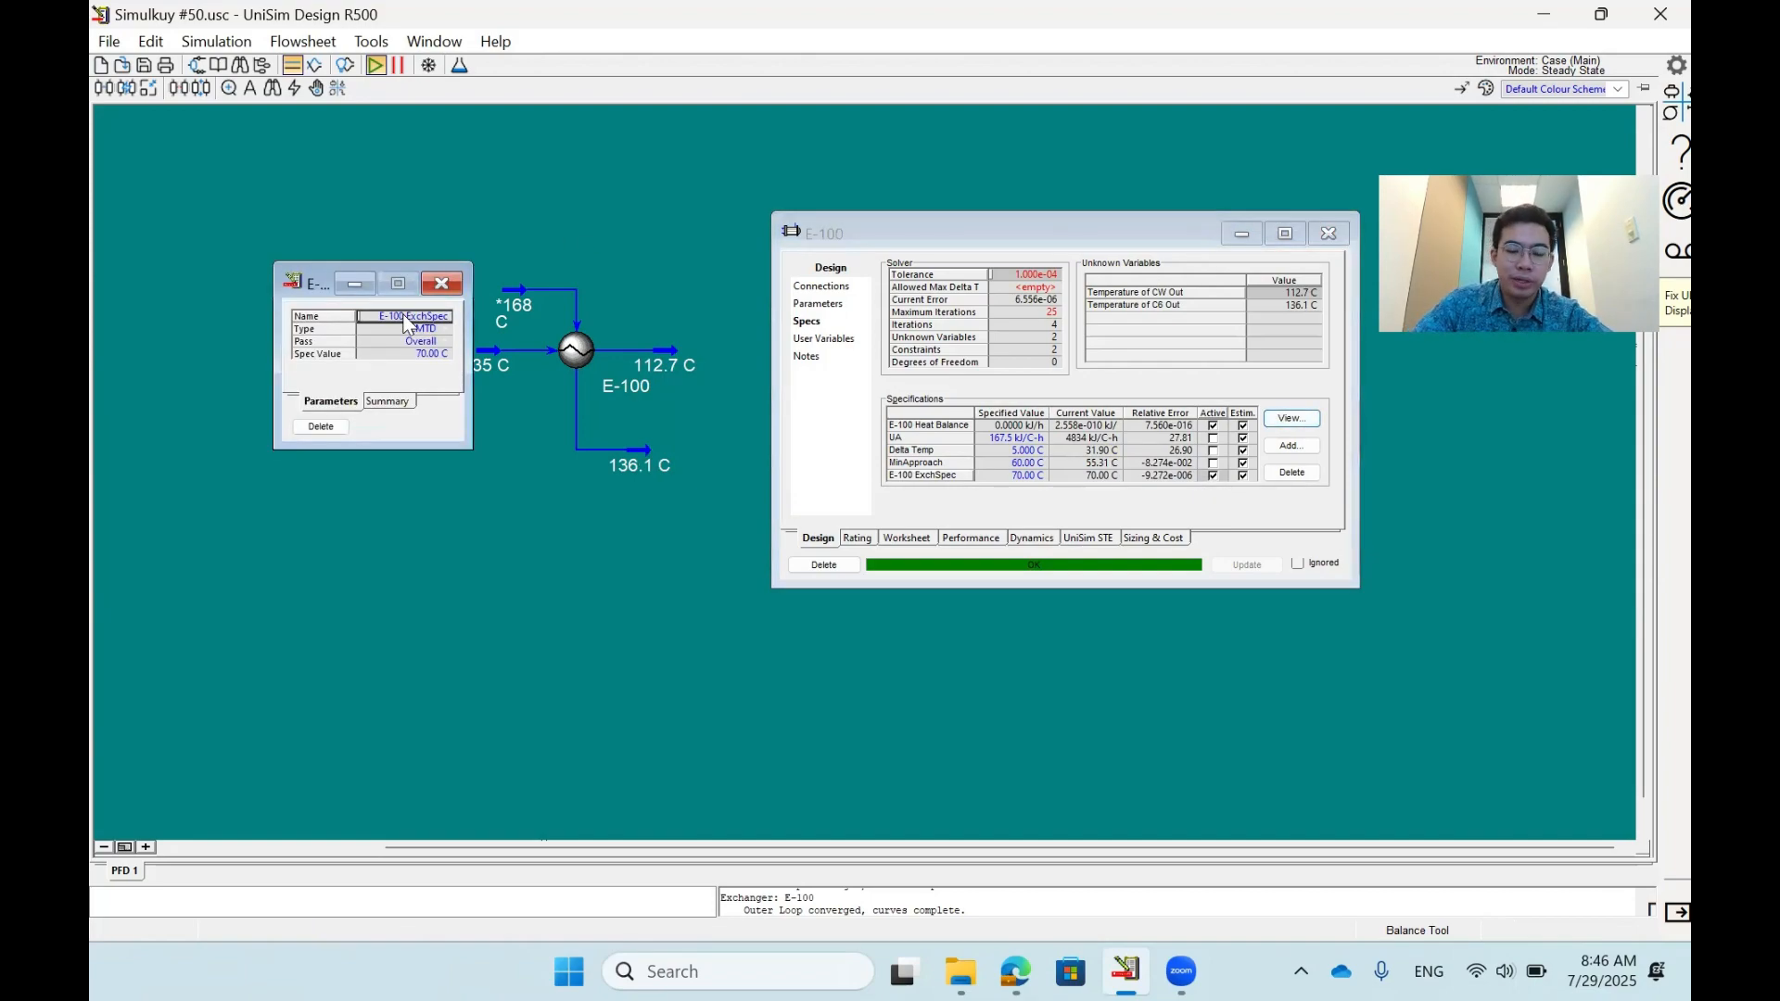
{"action": "type", "text": "LMTD"}
{"action": "key", "text": "Return"}
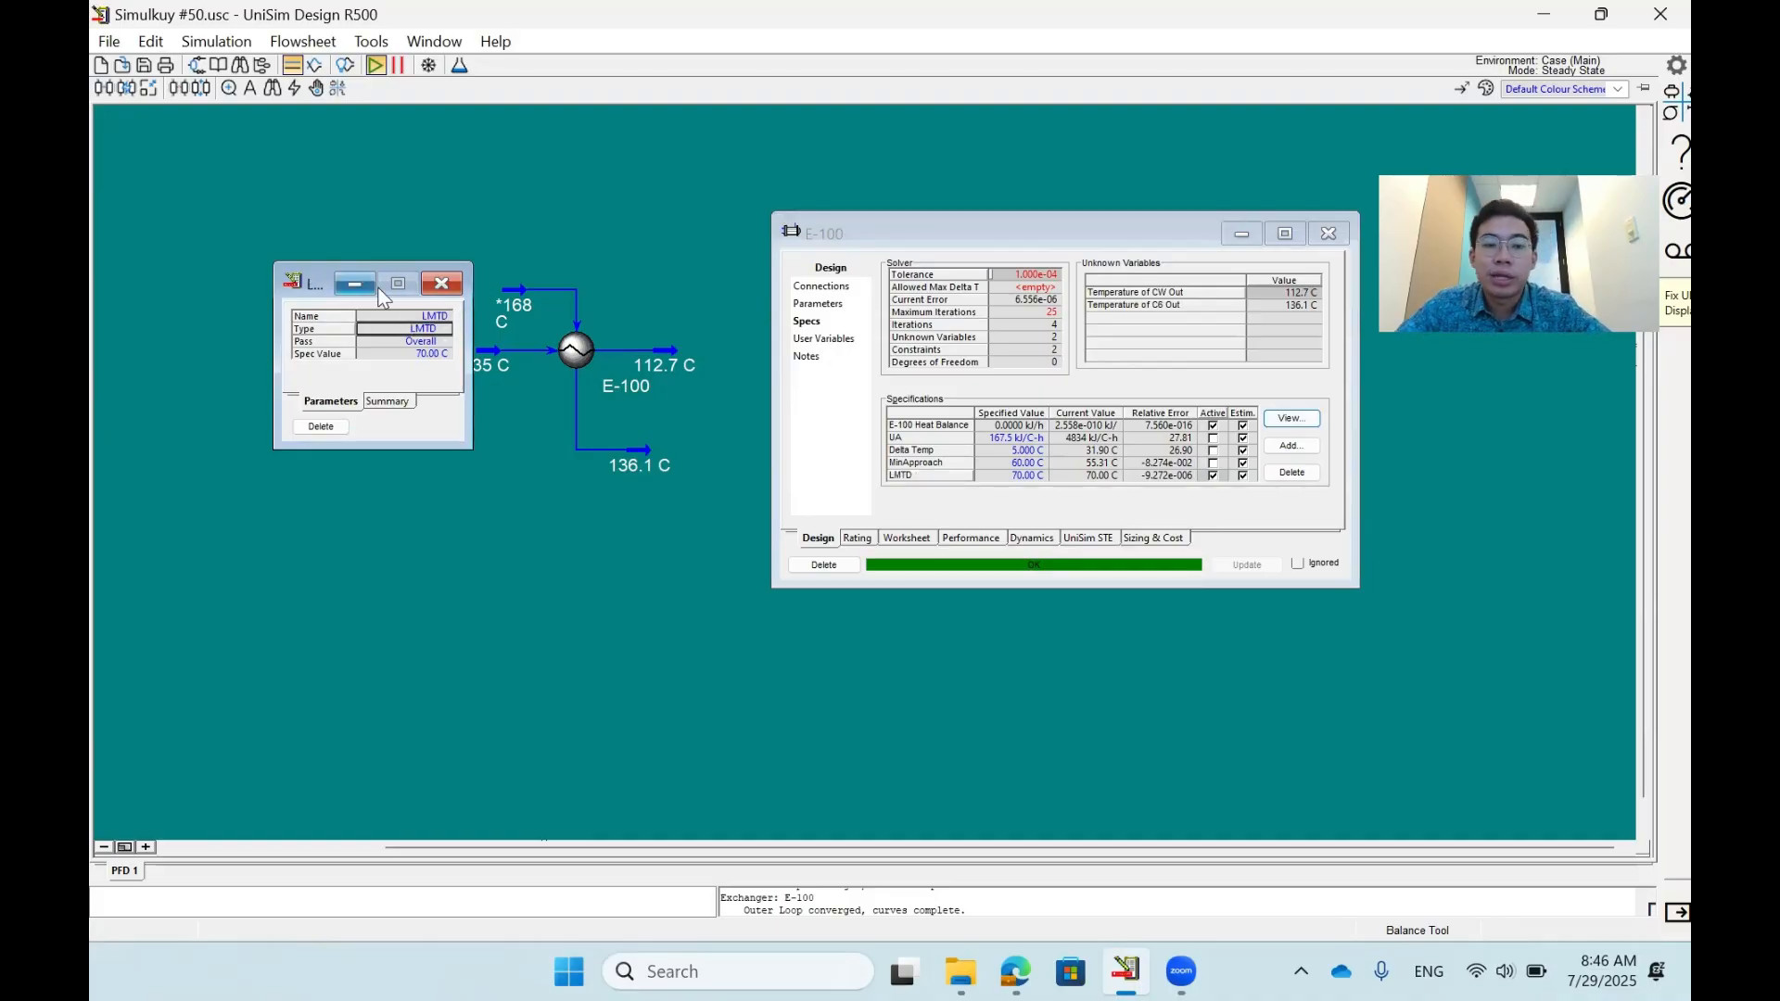
{"action": "left_click", "coordinate": [441, 283]}
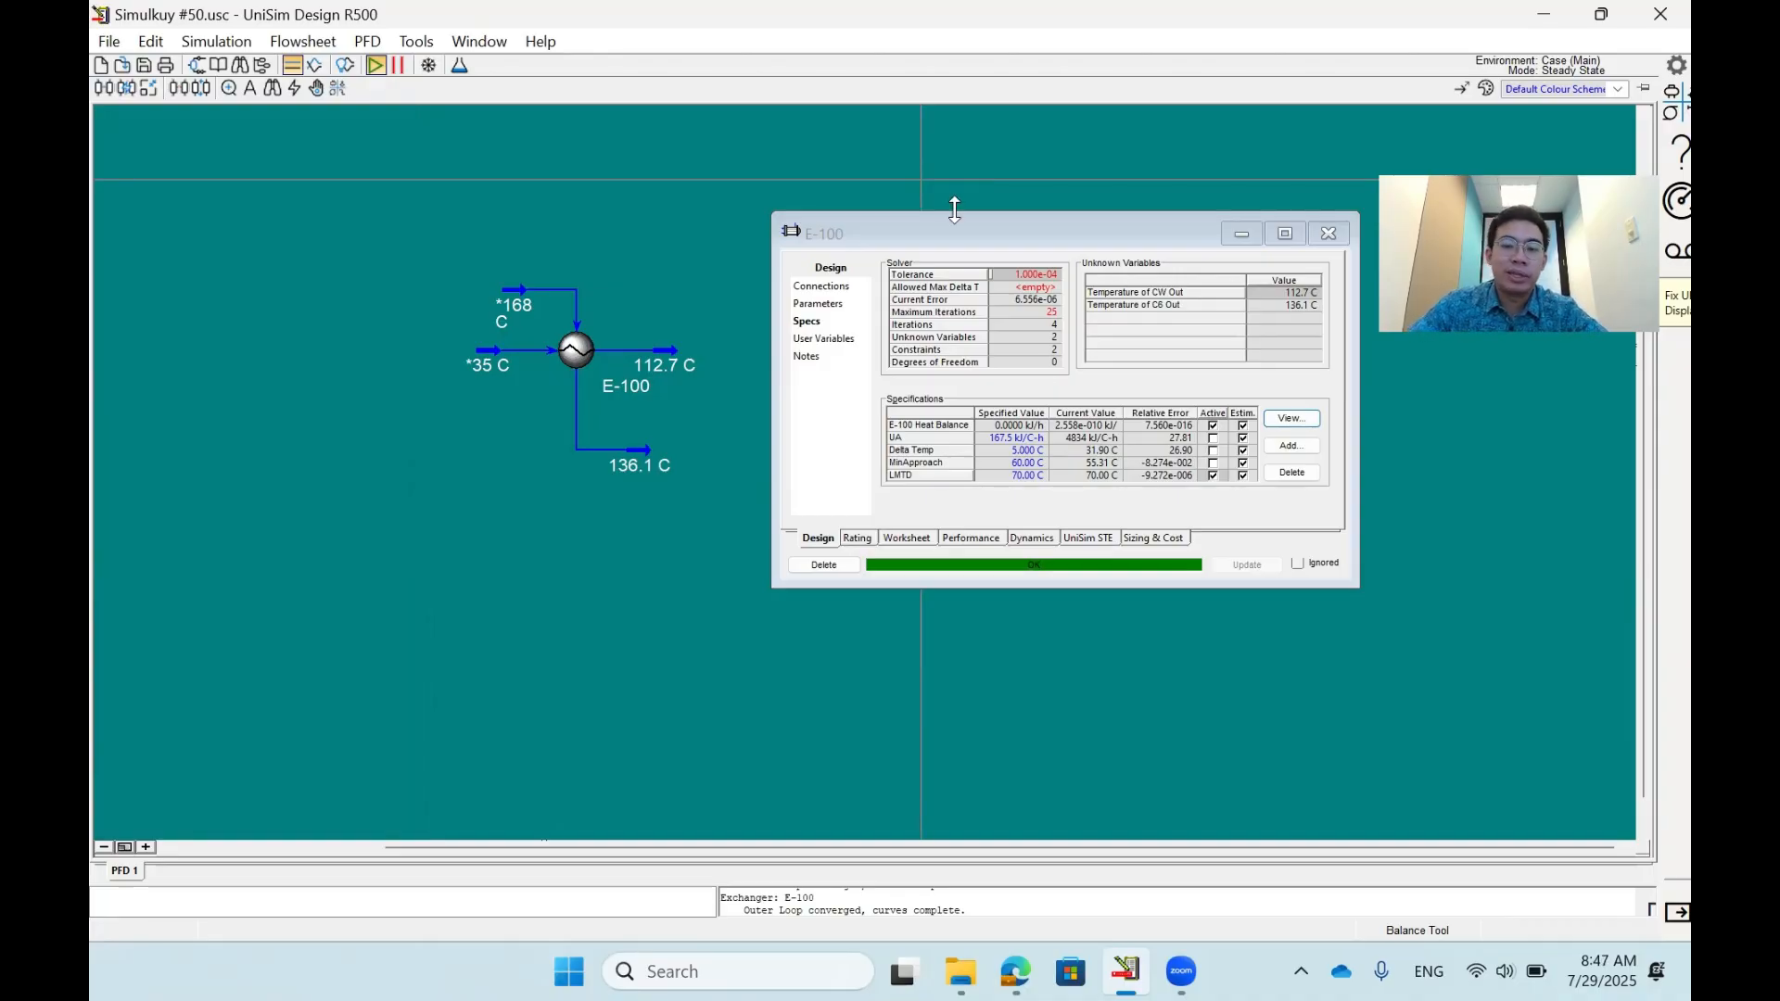
- Add another specification of type Duty to E-100, applied to the Overall pass
{"action": "left_click", "coordinate": [1291, 445]}
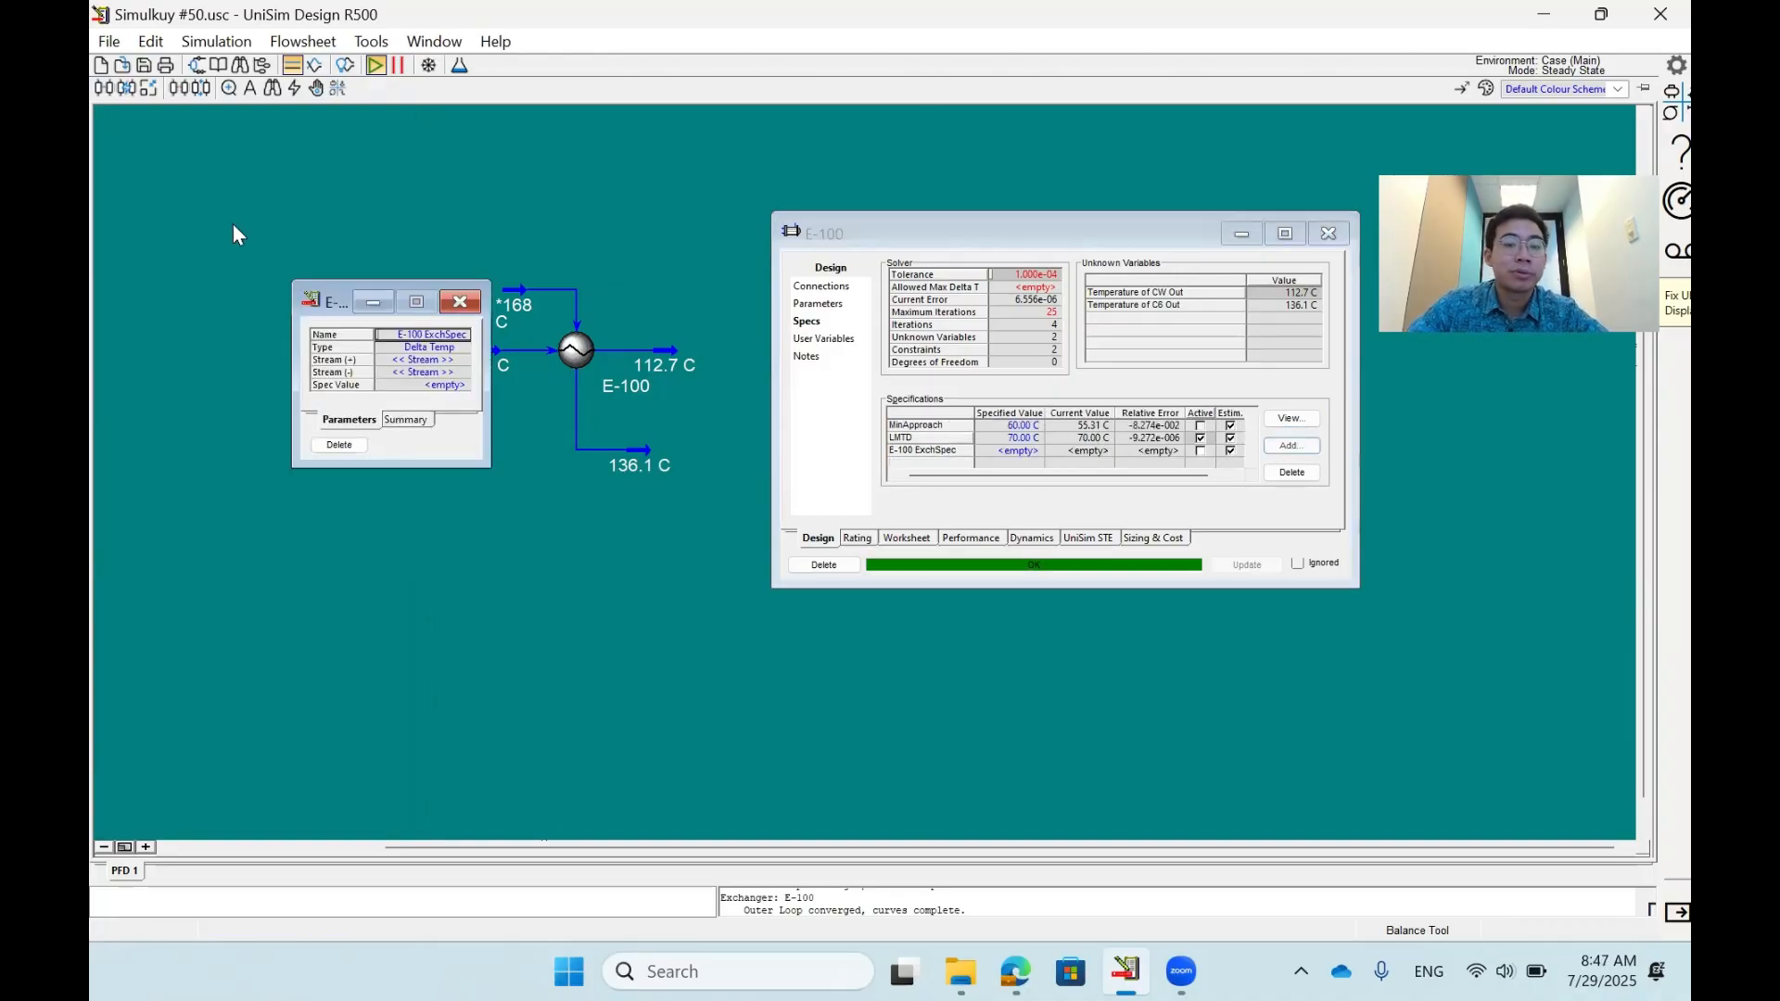
{"action": "left_click", "coordinate": [463, 346]}
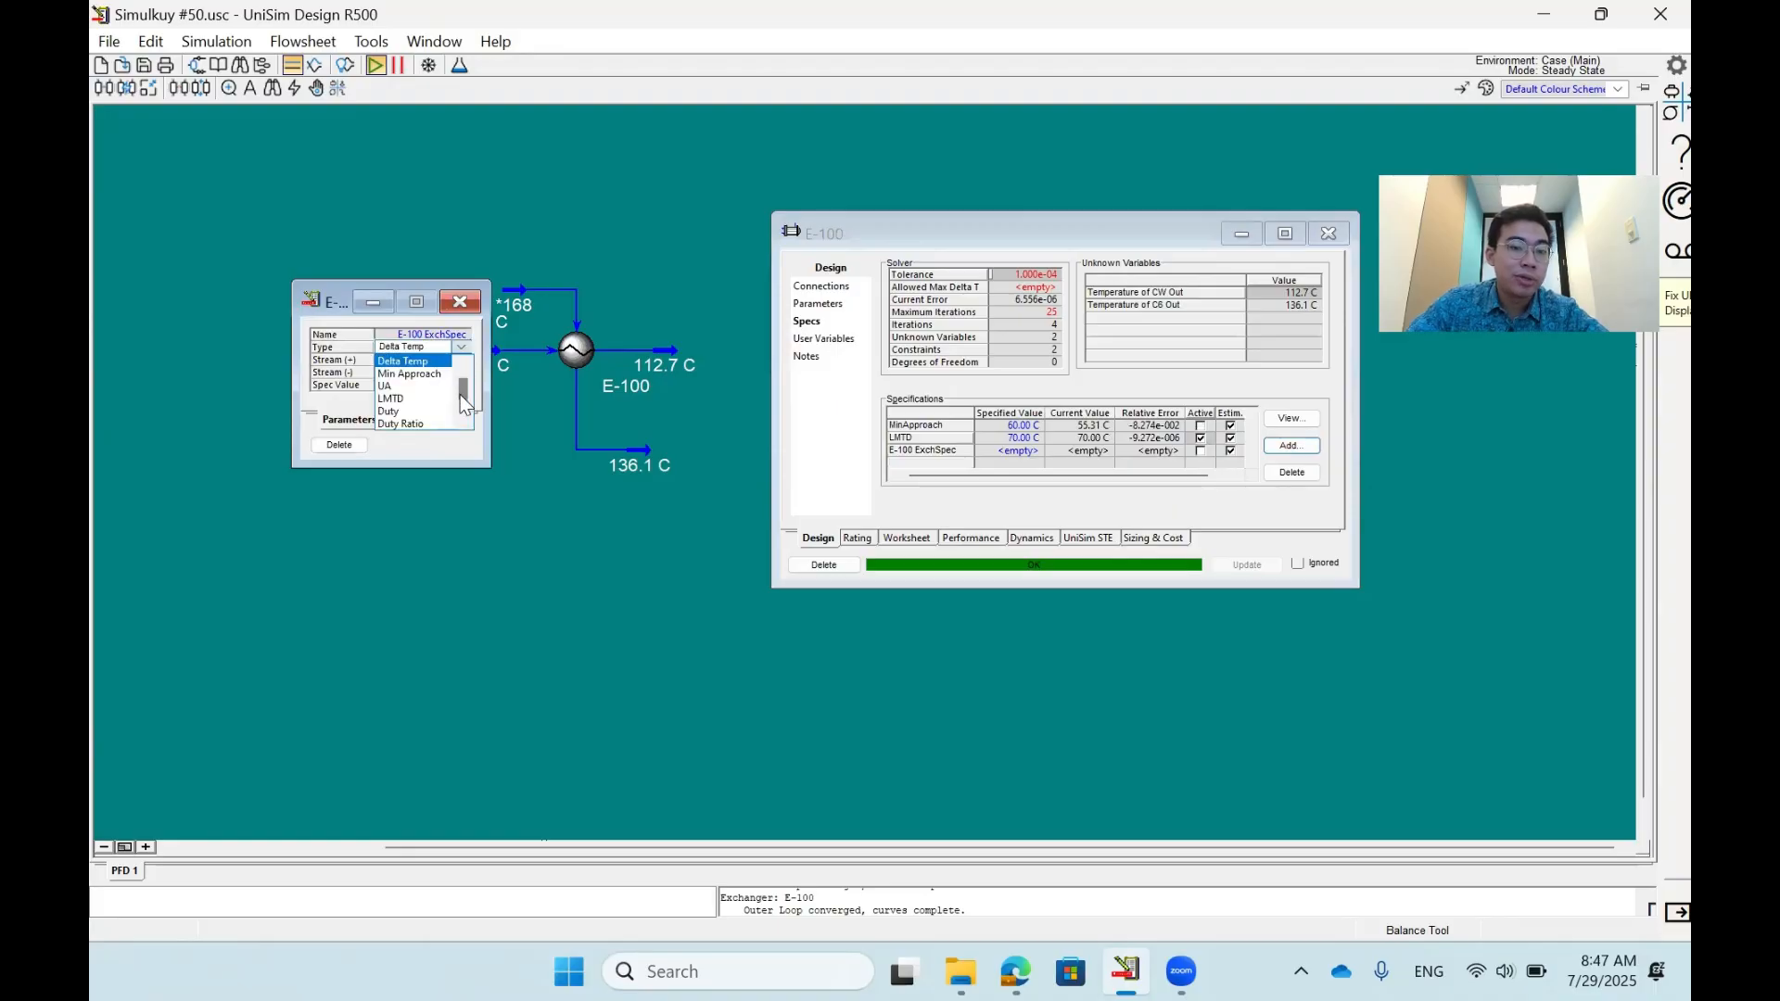
{"action": "scroll", "coordinate": [463, 405], "scroll_direction": "down", "scroll_amount": 1}
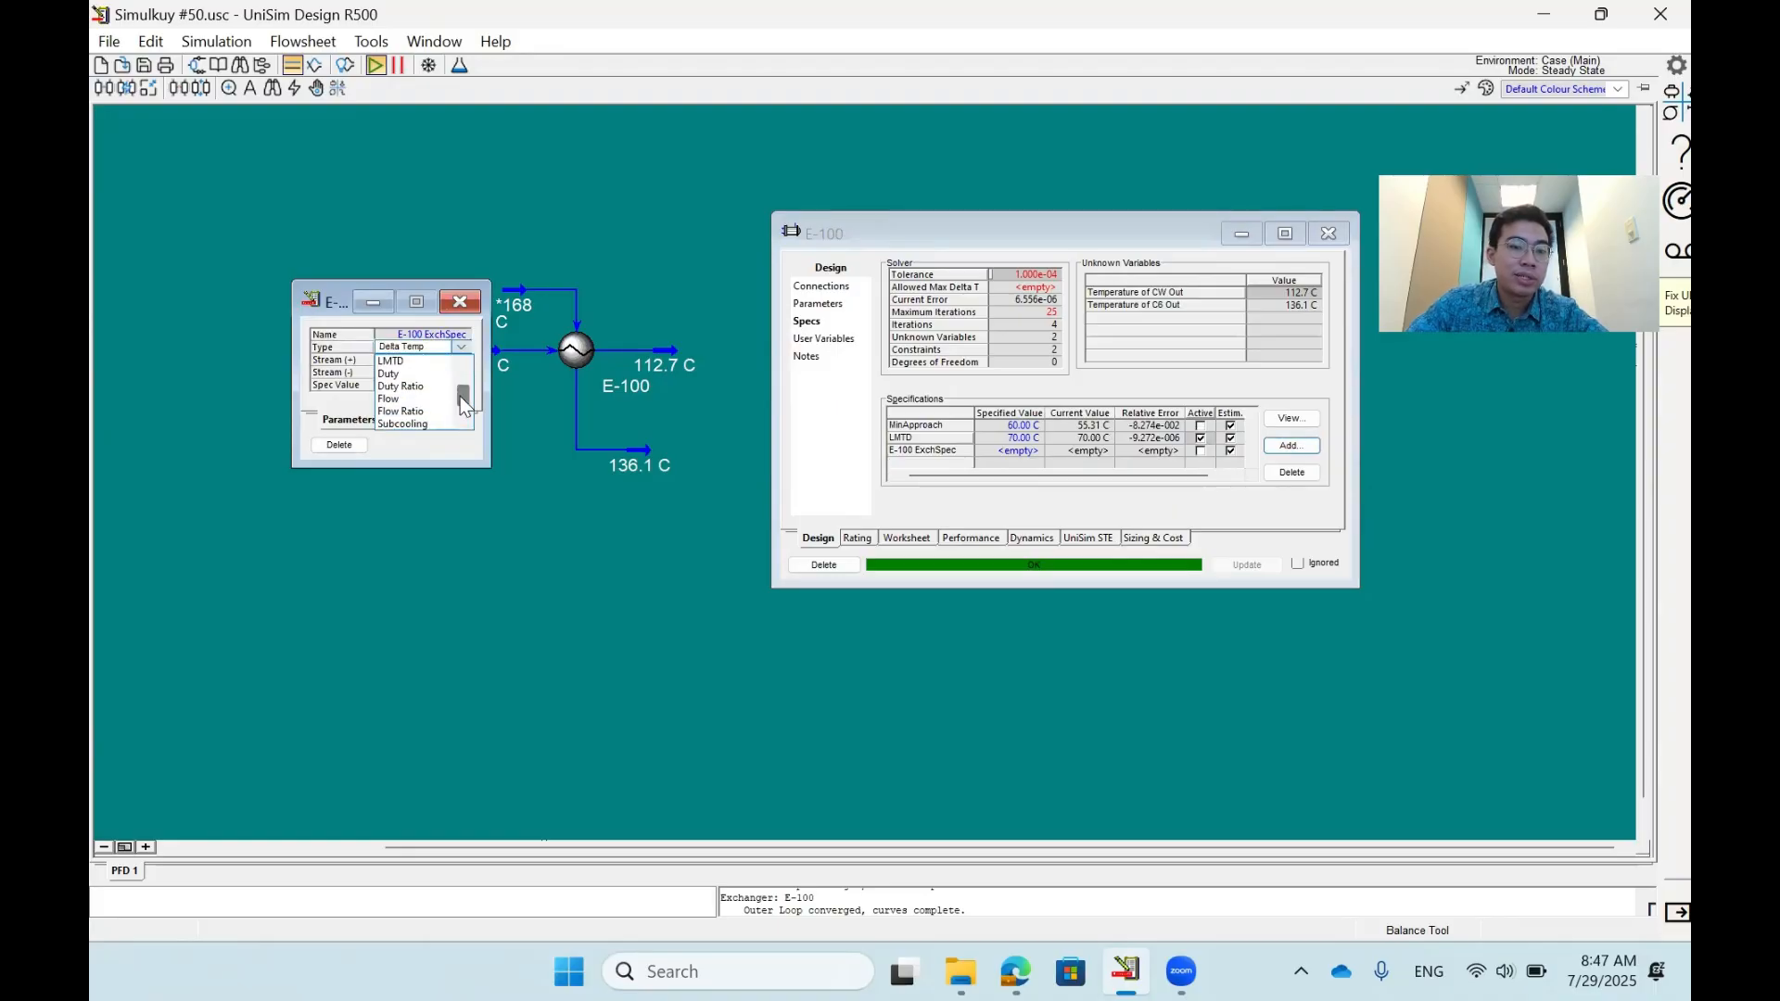
{"action": "left_click", "coordinate": [390, 374]}
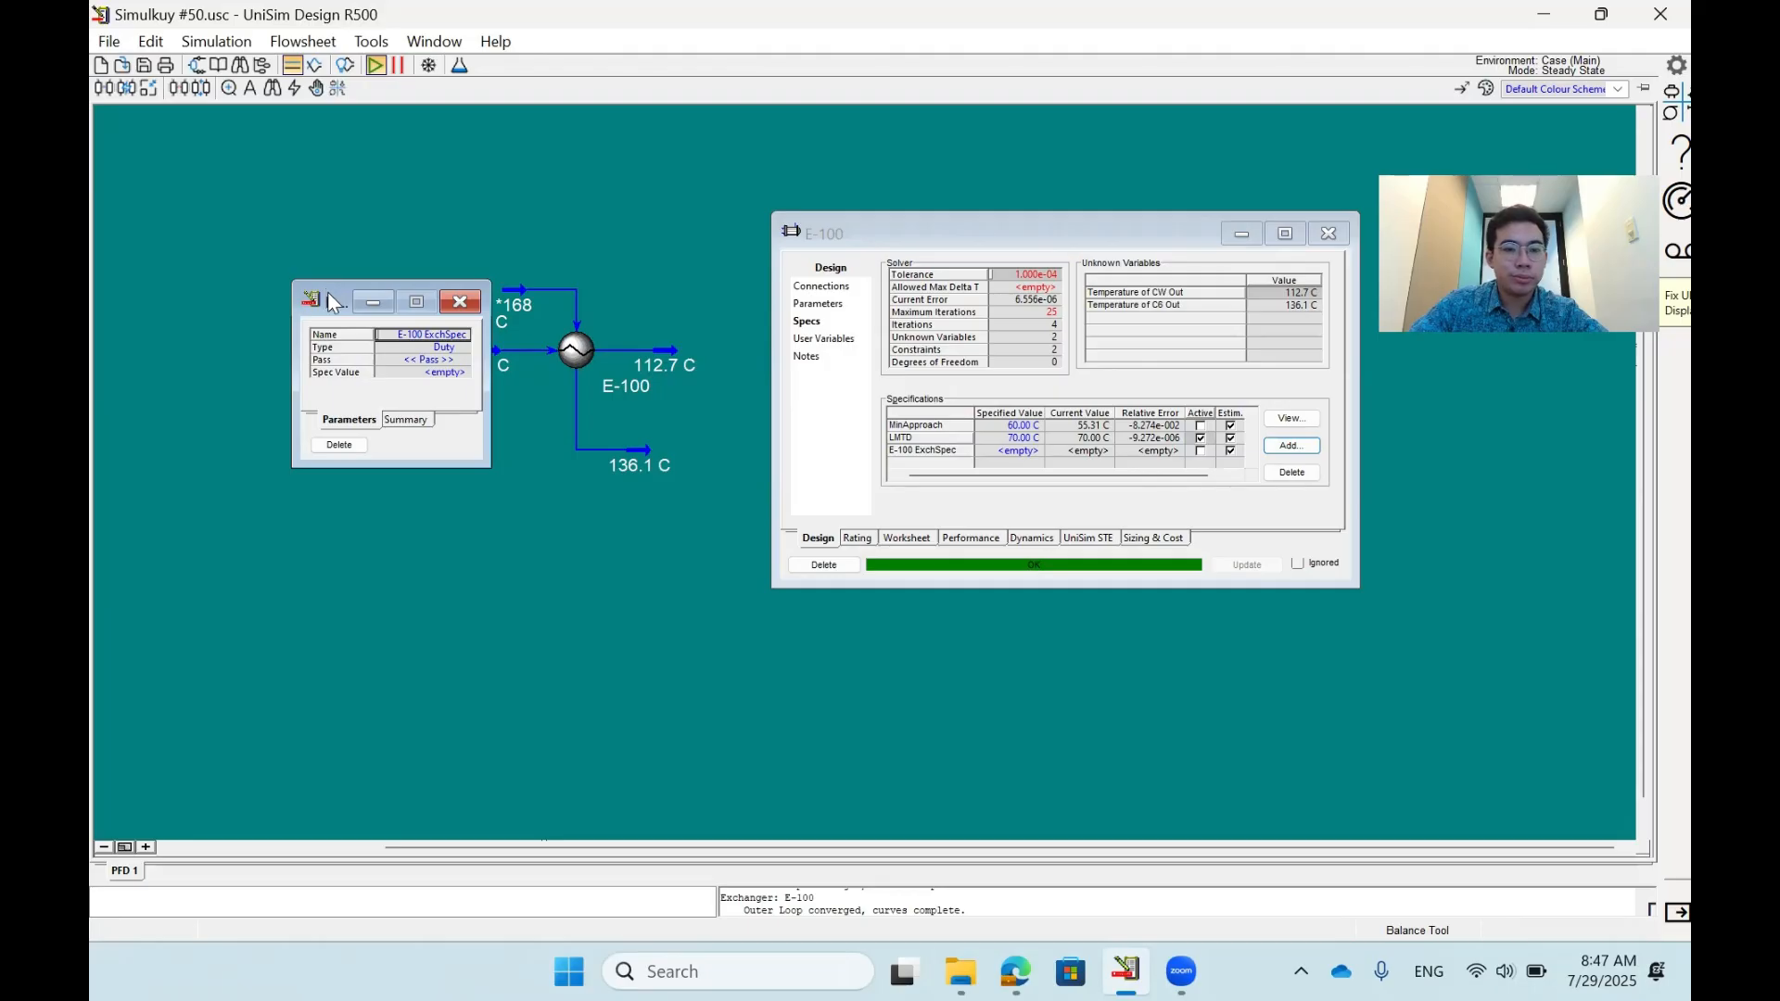
{"action": "left_click_drag", "start_coordinate": [334, 303], "coordinate": [486, 474]}
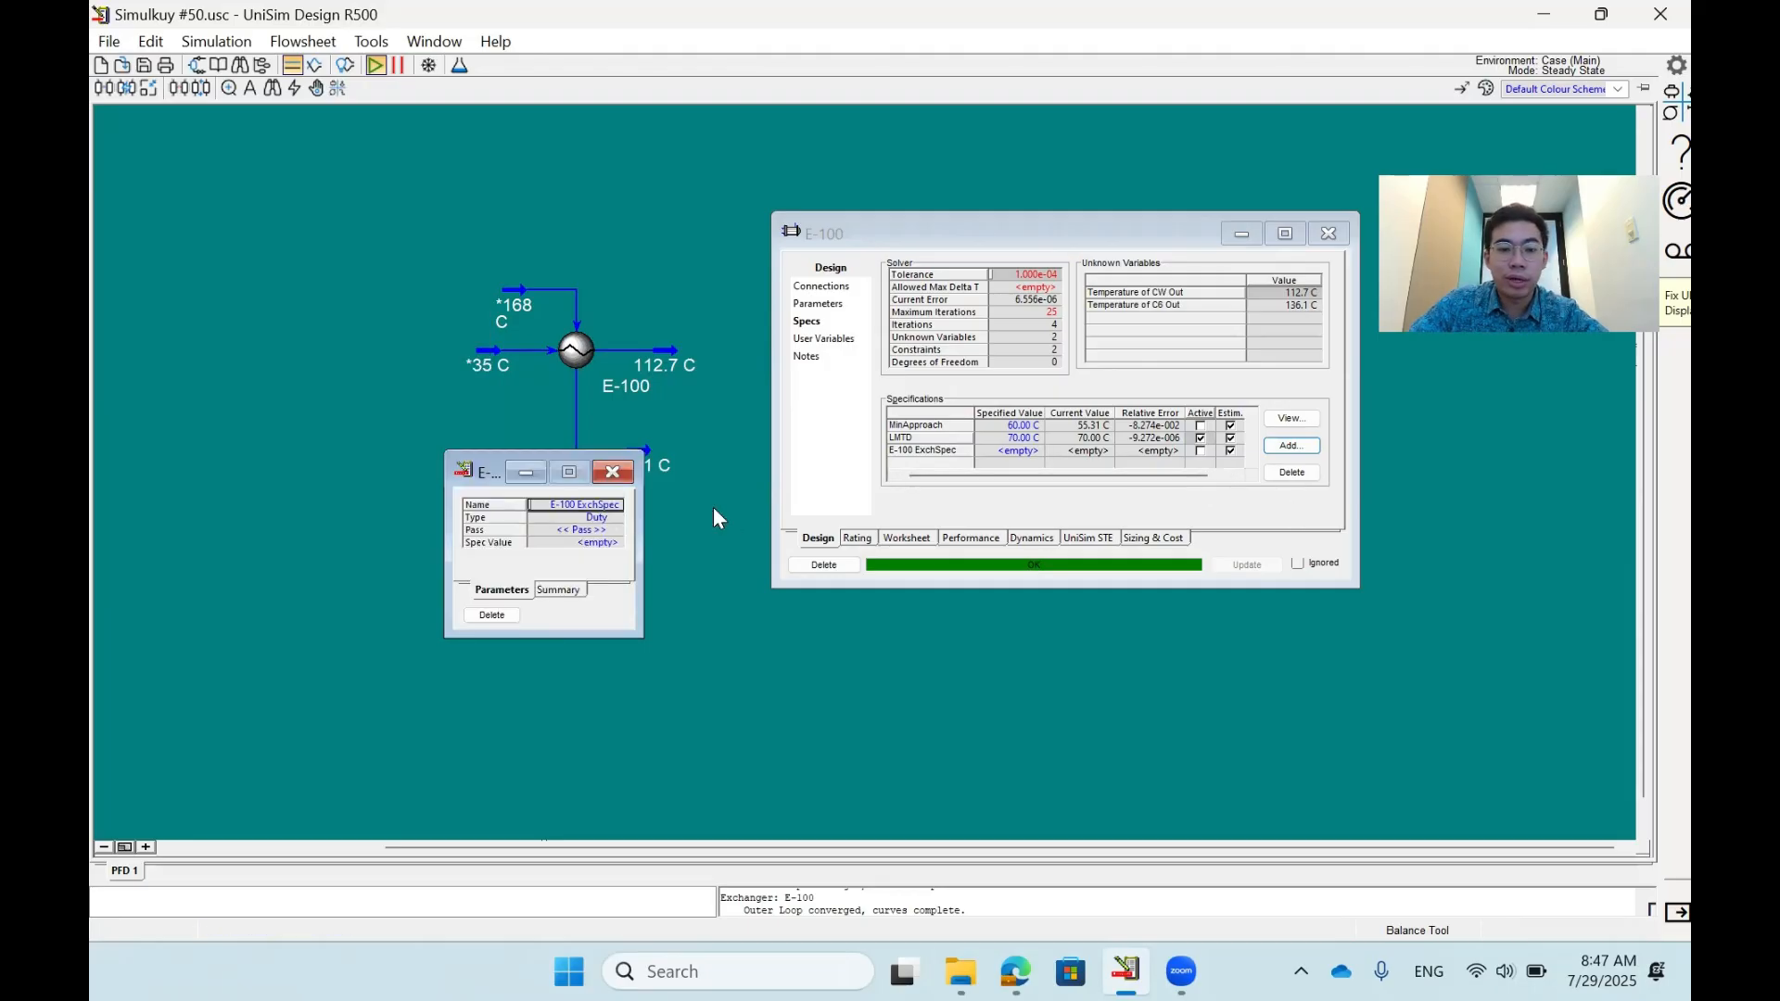
{"action": "left_click", "coordinate": [612, 533]}
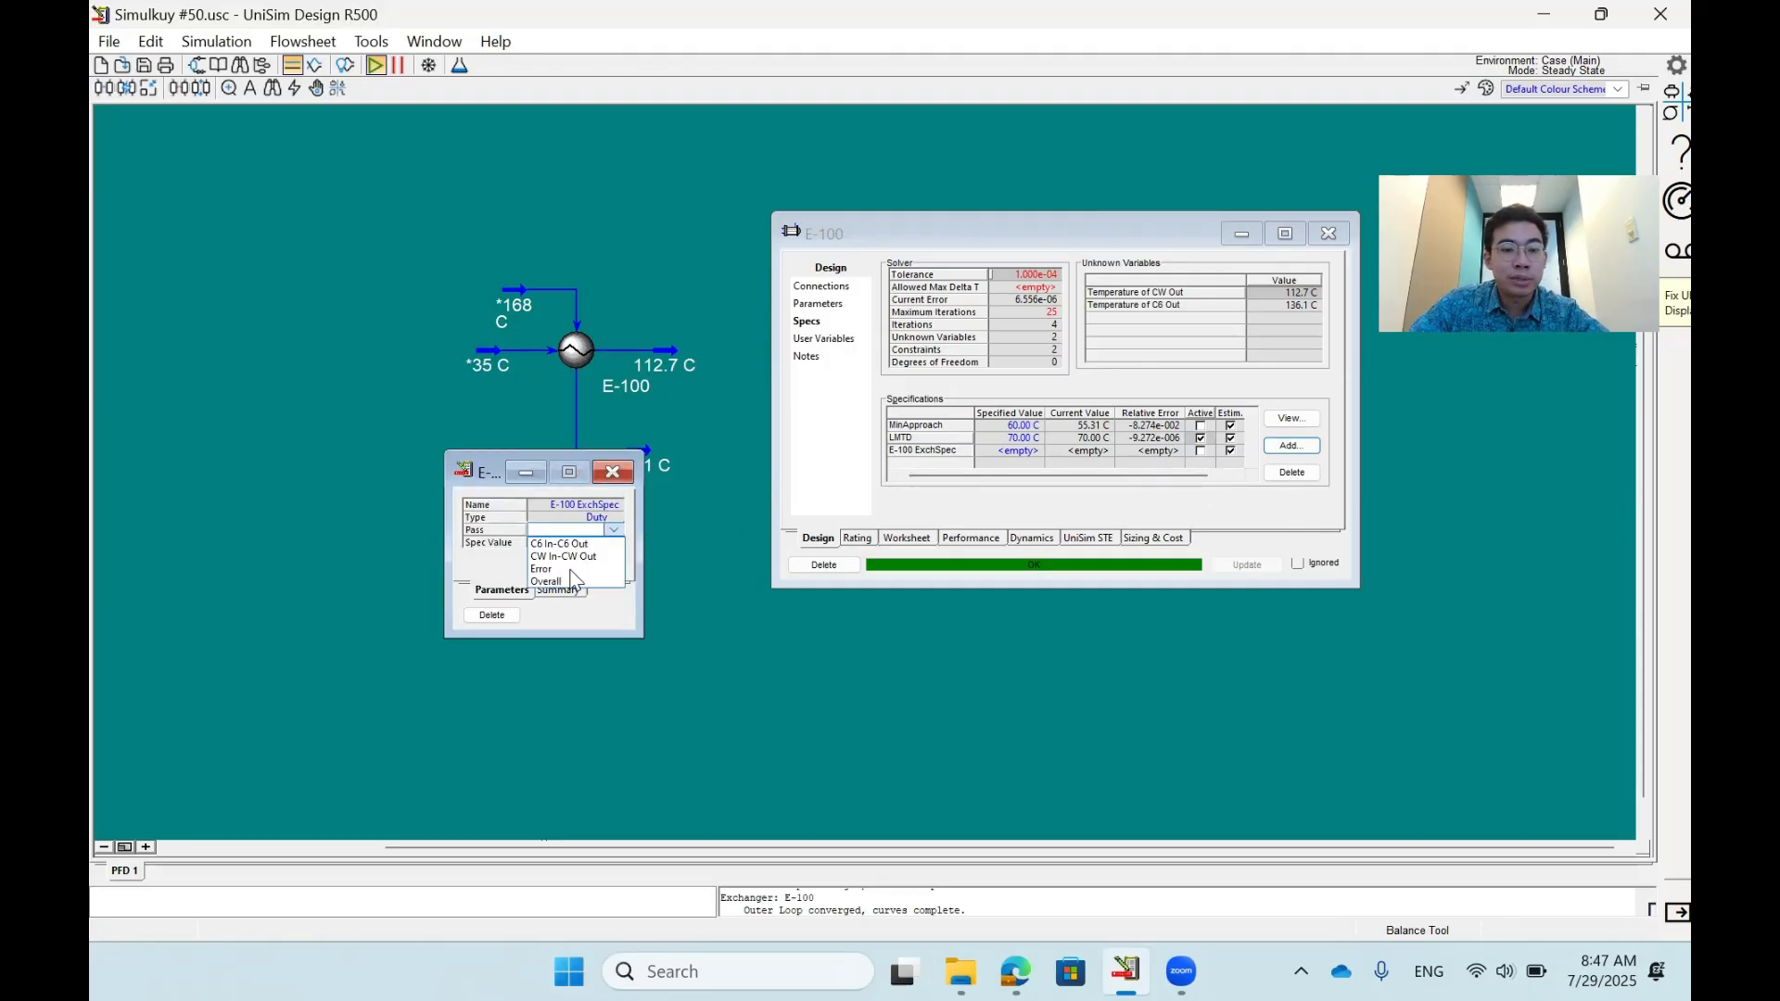
{"action": "left_click", "coordinate": [575, 581]}
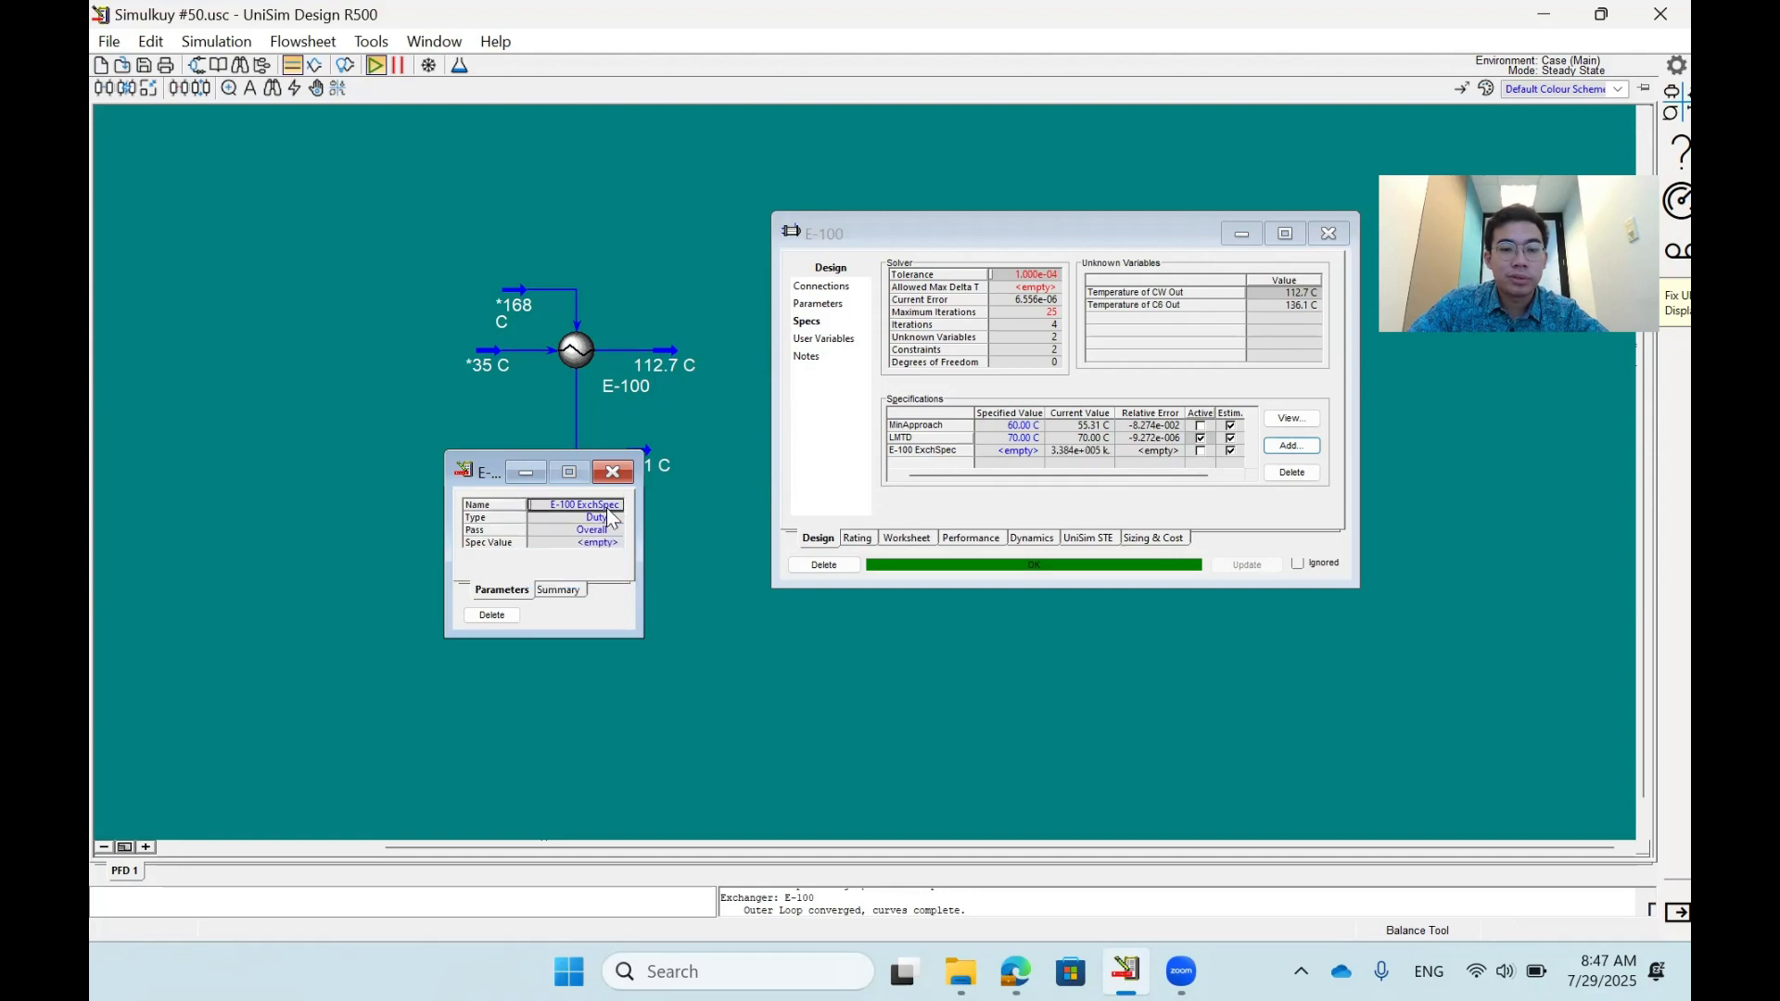
- Rename the new duty specification as Duty and close its properties
{"action": "left_click", "coordinate": [607, 505]}
{"action": "type", "text": "DBT"}
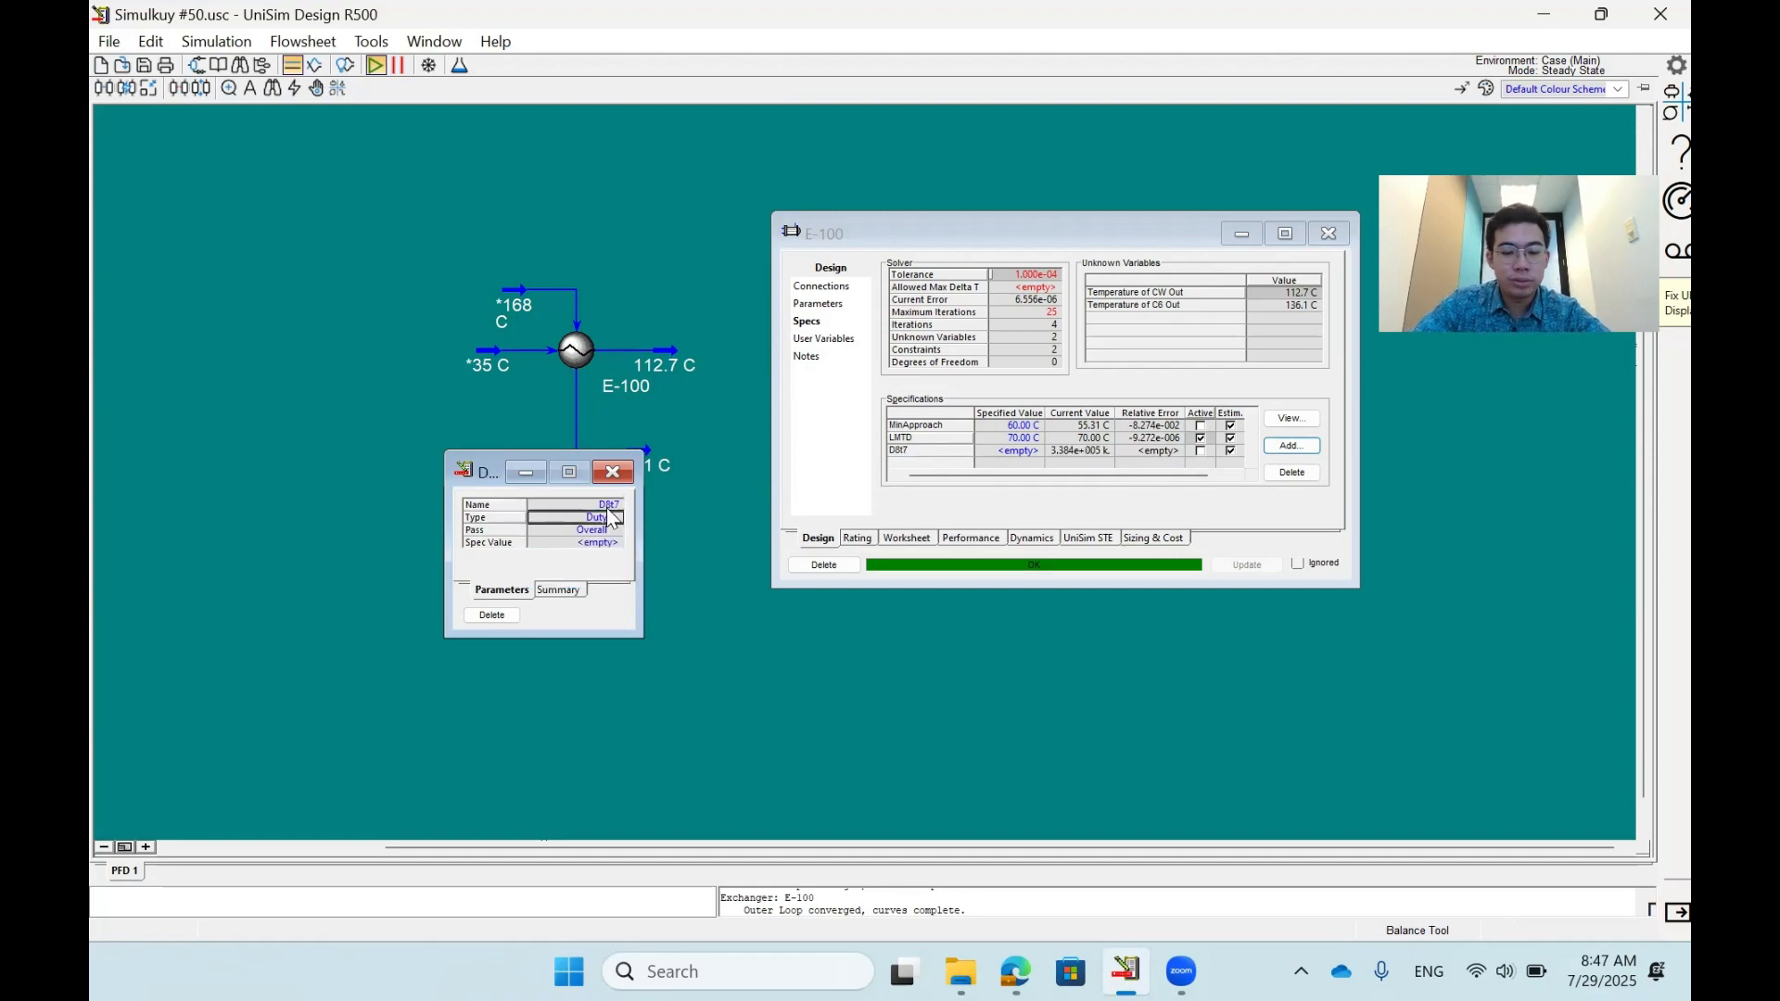
{"action": "left_click", "coordinate": [608, 507]}
{"action": "type", "text": "Duty"}
{"action": "key", "text": "Return"}
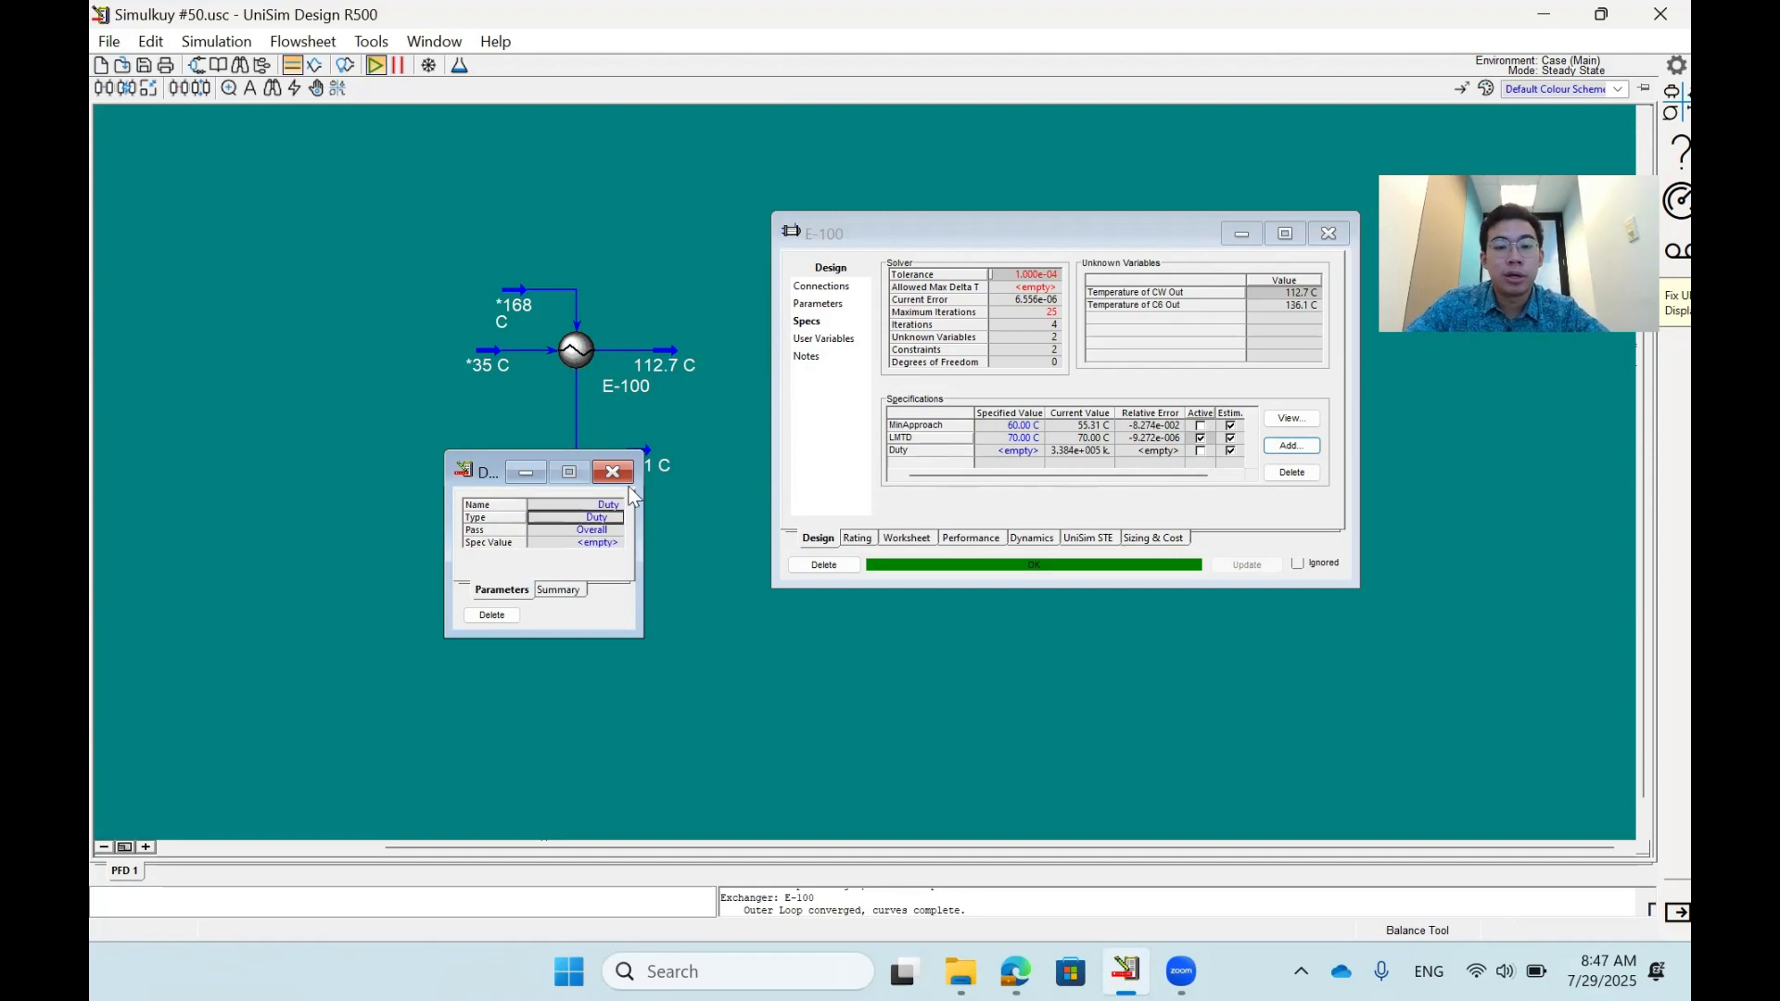
{"action": "left_click", "coordinate": [613, 472]}
- Copy the Duty specification's current value into its specified value and make Duty active in place of LMTD
{"action": "left_click", "coordinate": [1078, 452]}
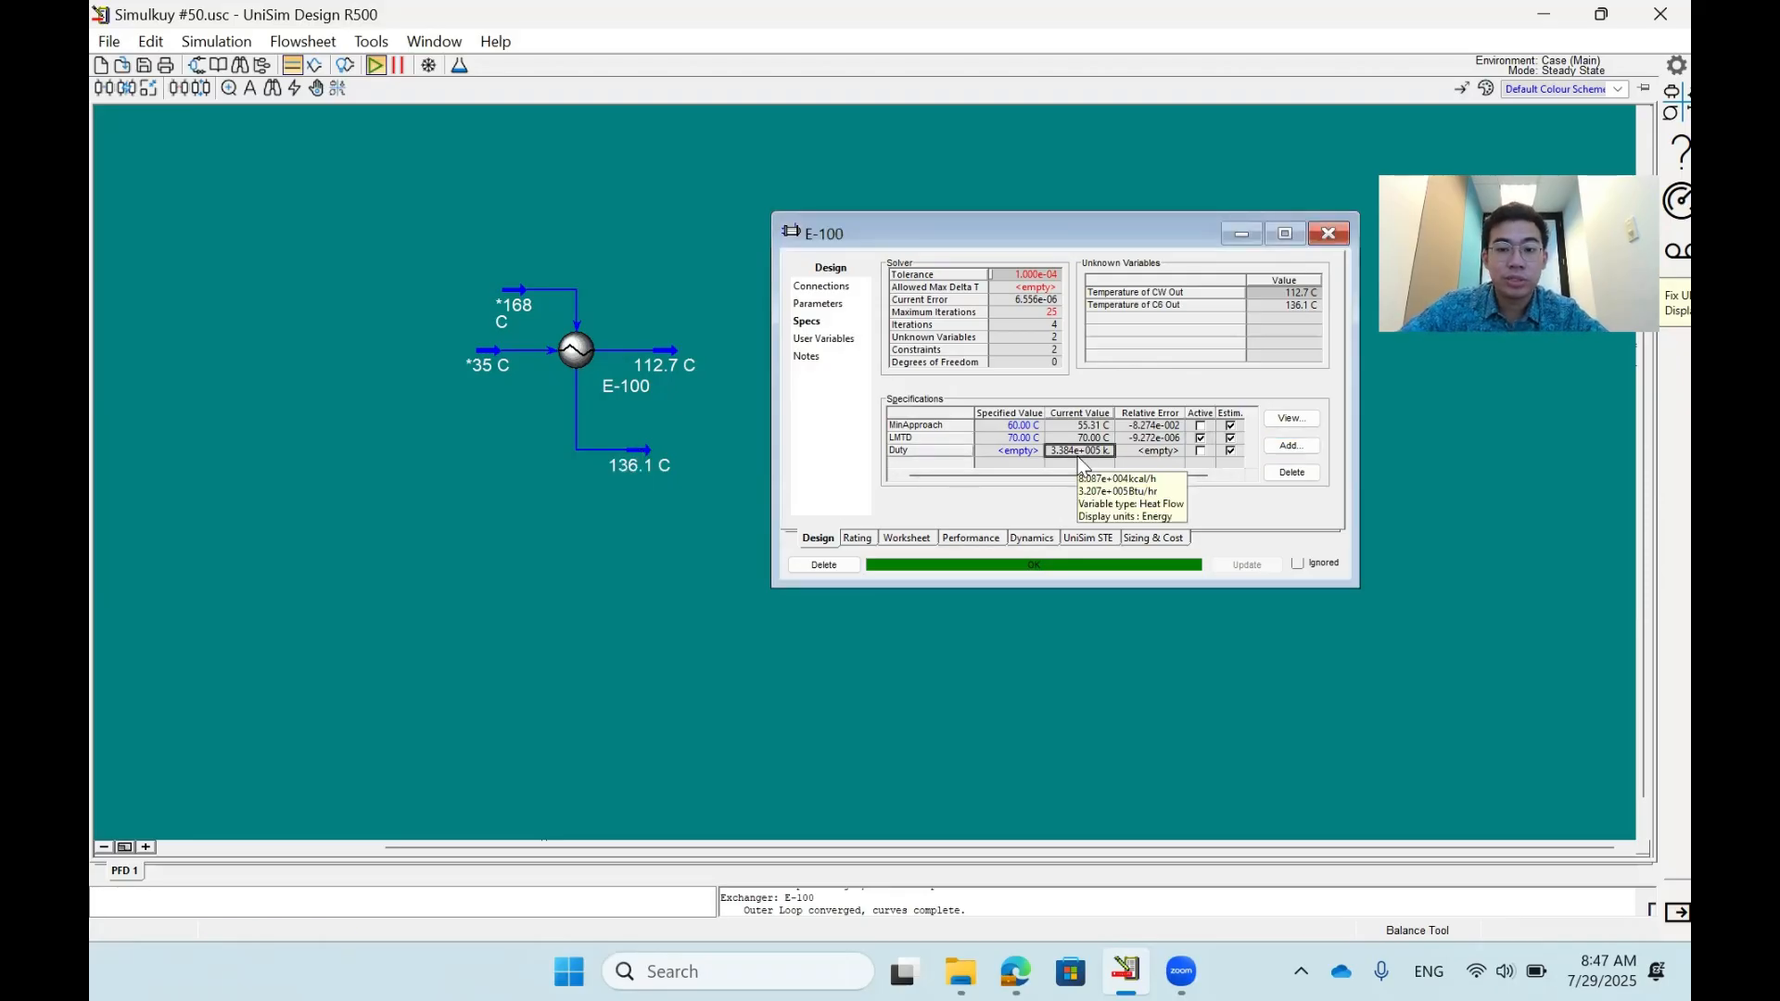
{"action": "key", "text": "ctrl+c"}
{"action": "key", "text": "Left"}
{"action": "key", "text": "ctrl+v"}
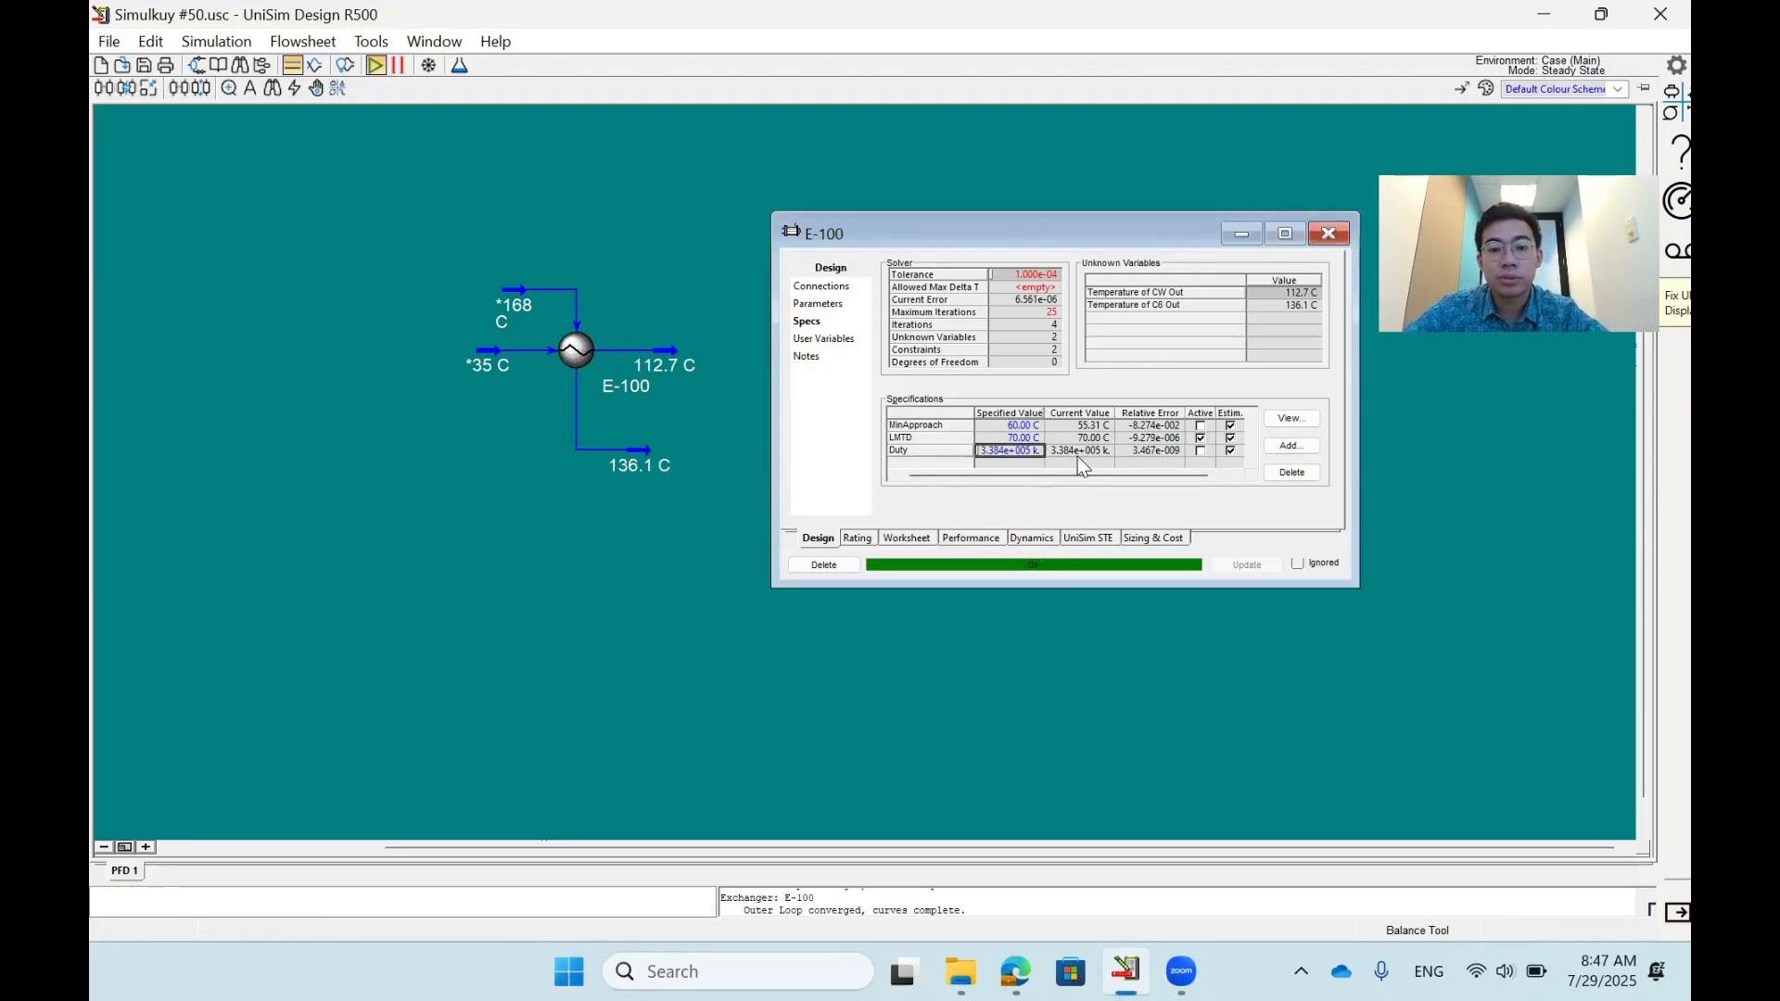
{"action": "left_click", "coordinate": [1201, 437]}
{"action": "left_click", "coordinate": [1199, 451]}
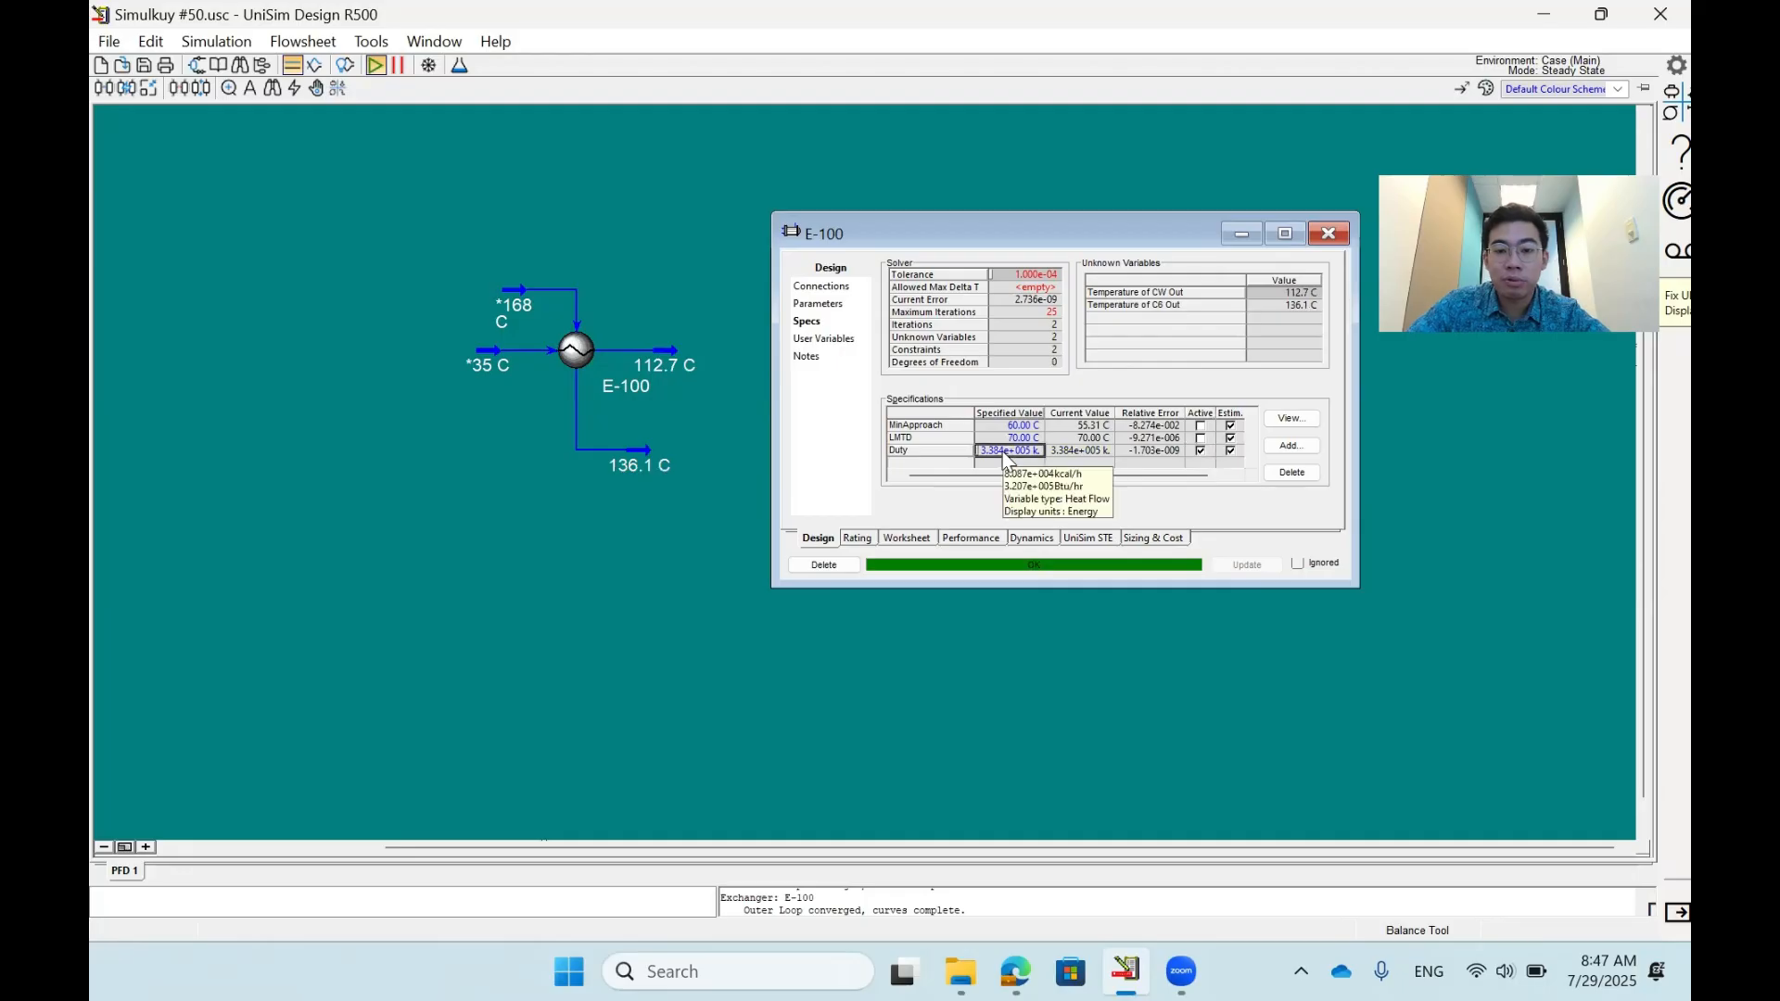
- Set the Duty specification to 3.4e5 kJ/h
{"action": "type", "text": "3"}
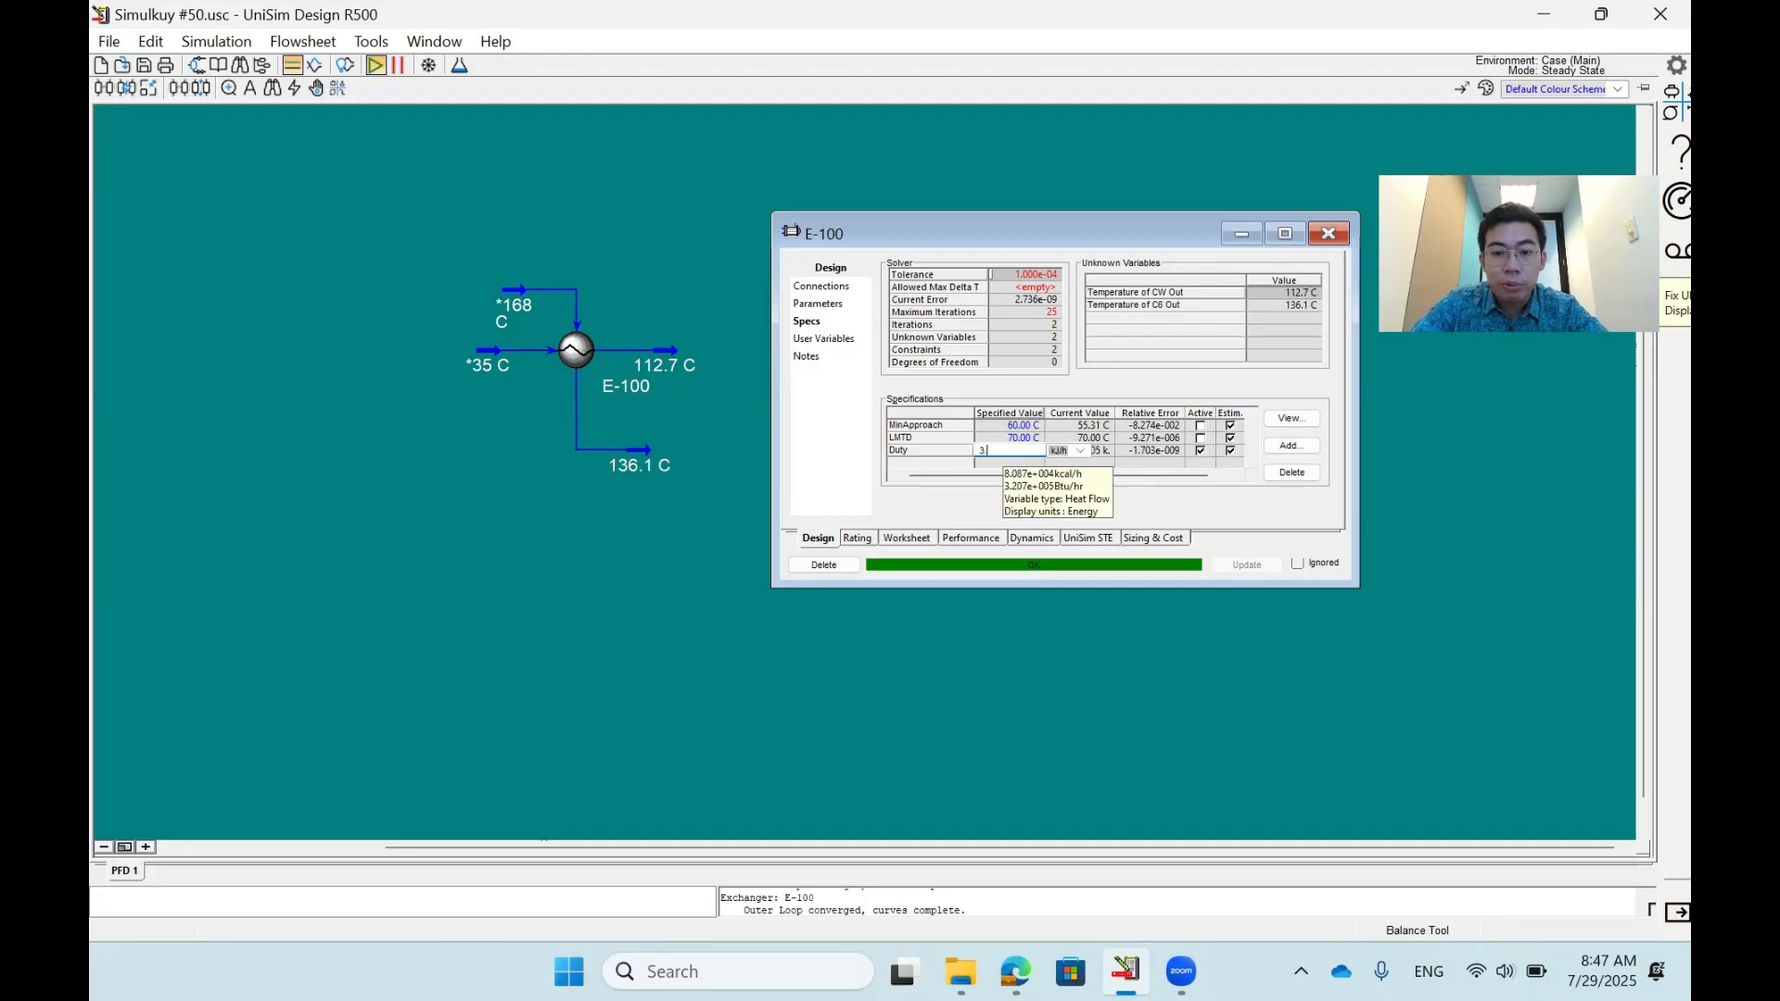
{"action": "type", "text": ".400e+005"}
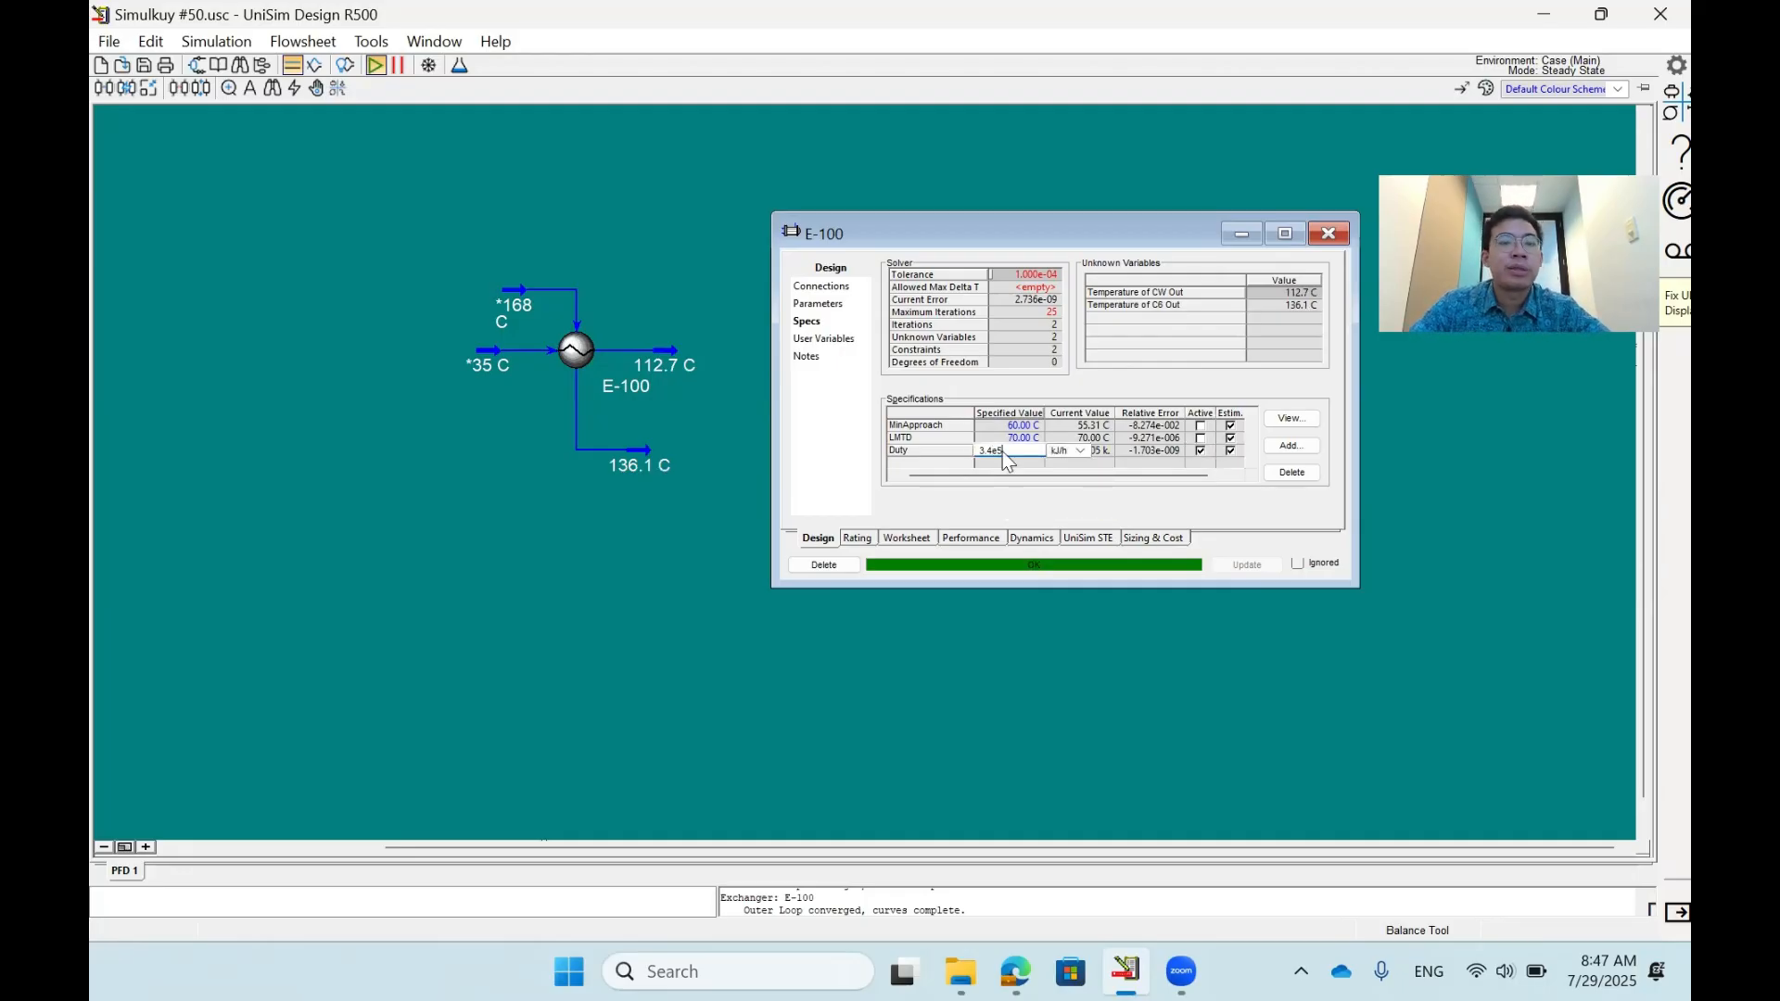
{"action": "key", "text": "Return"}
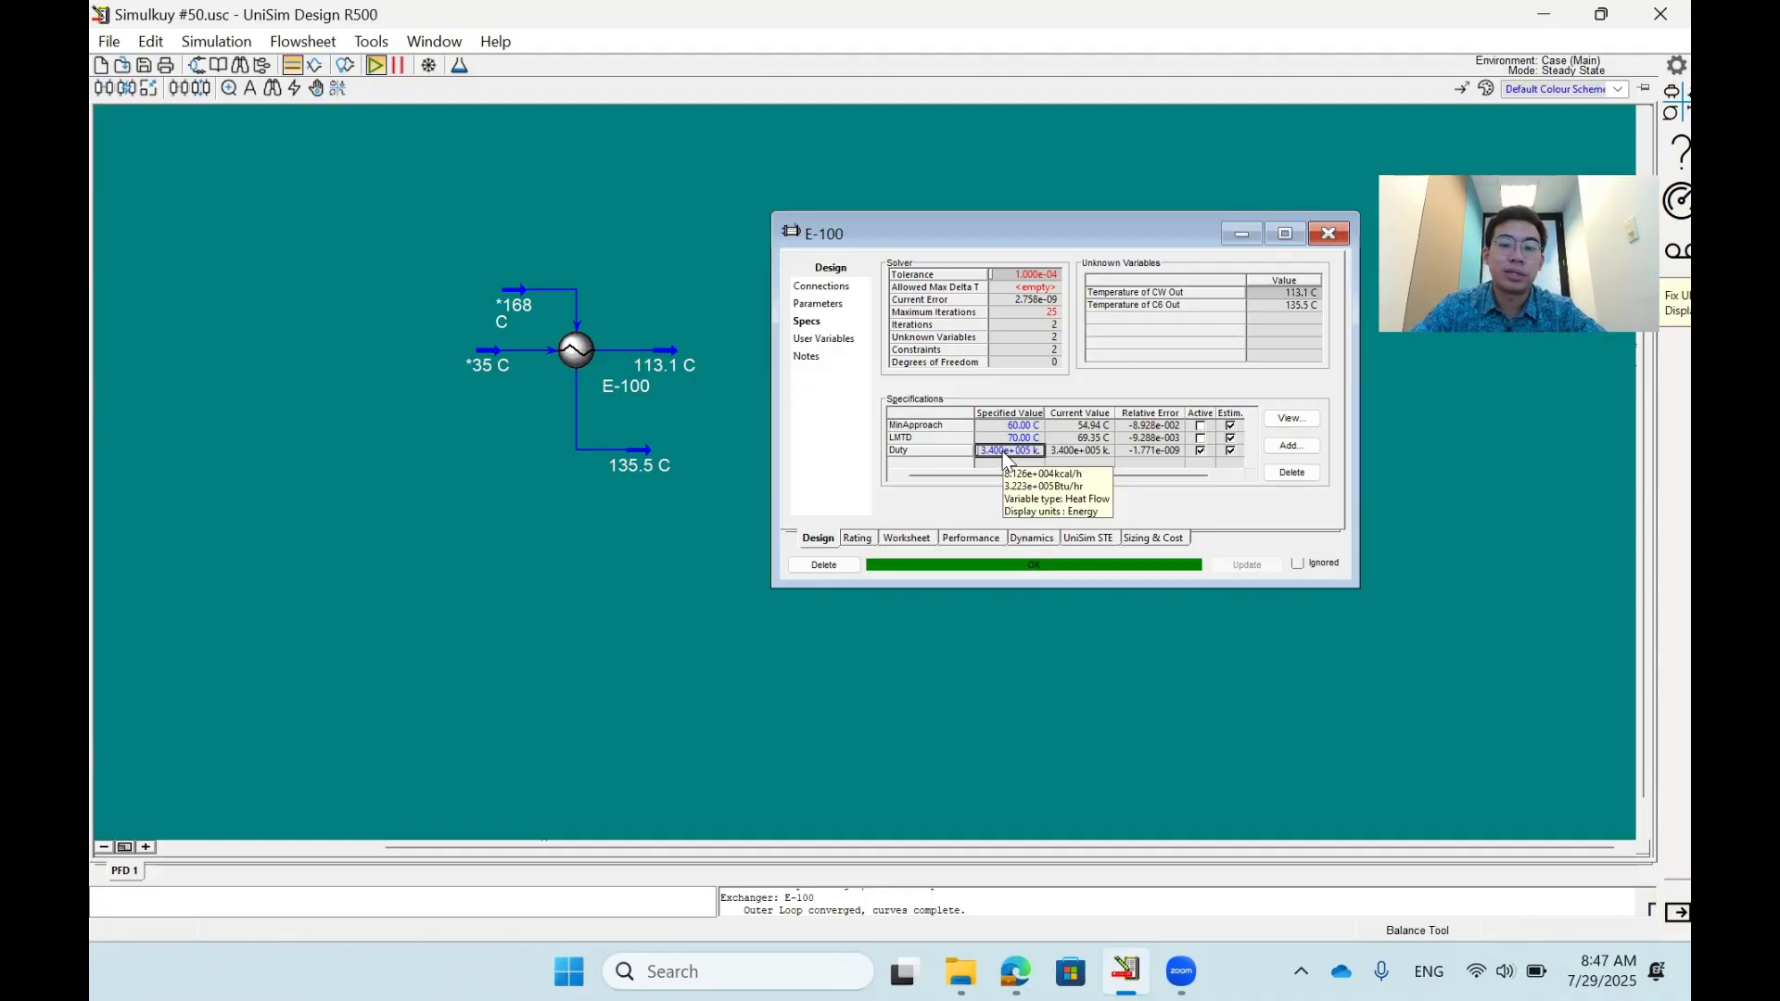
- Raise the Duty specification to 3.7e5 kJ/h
{"action": "type", "text": "3.7"}
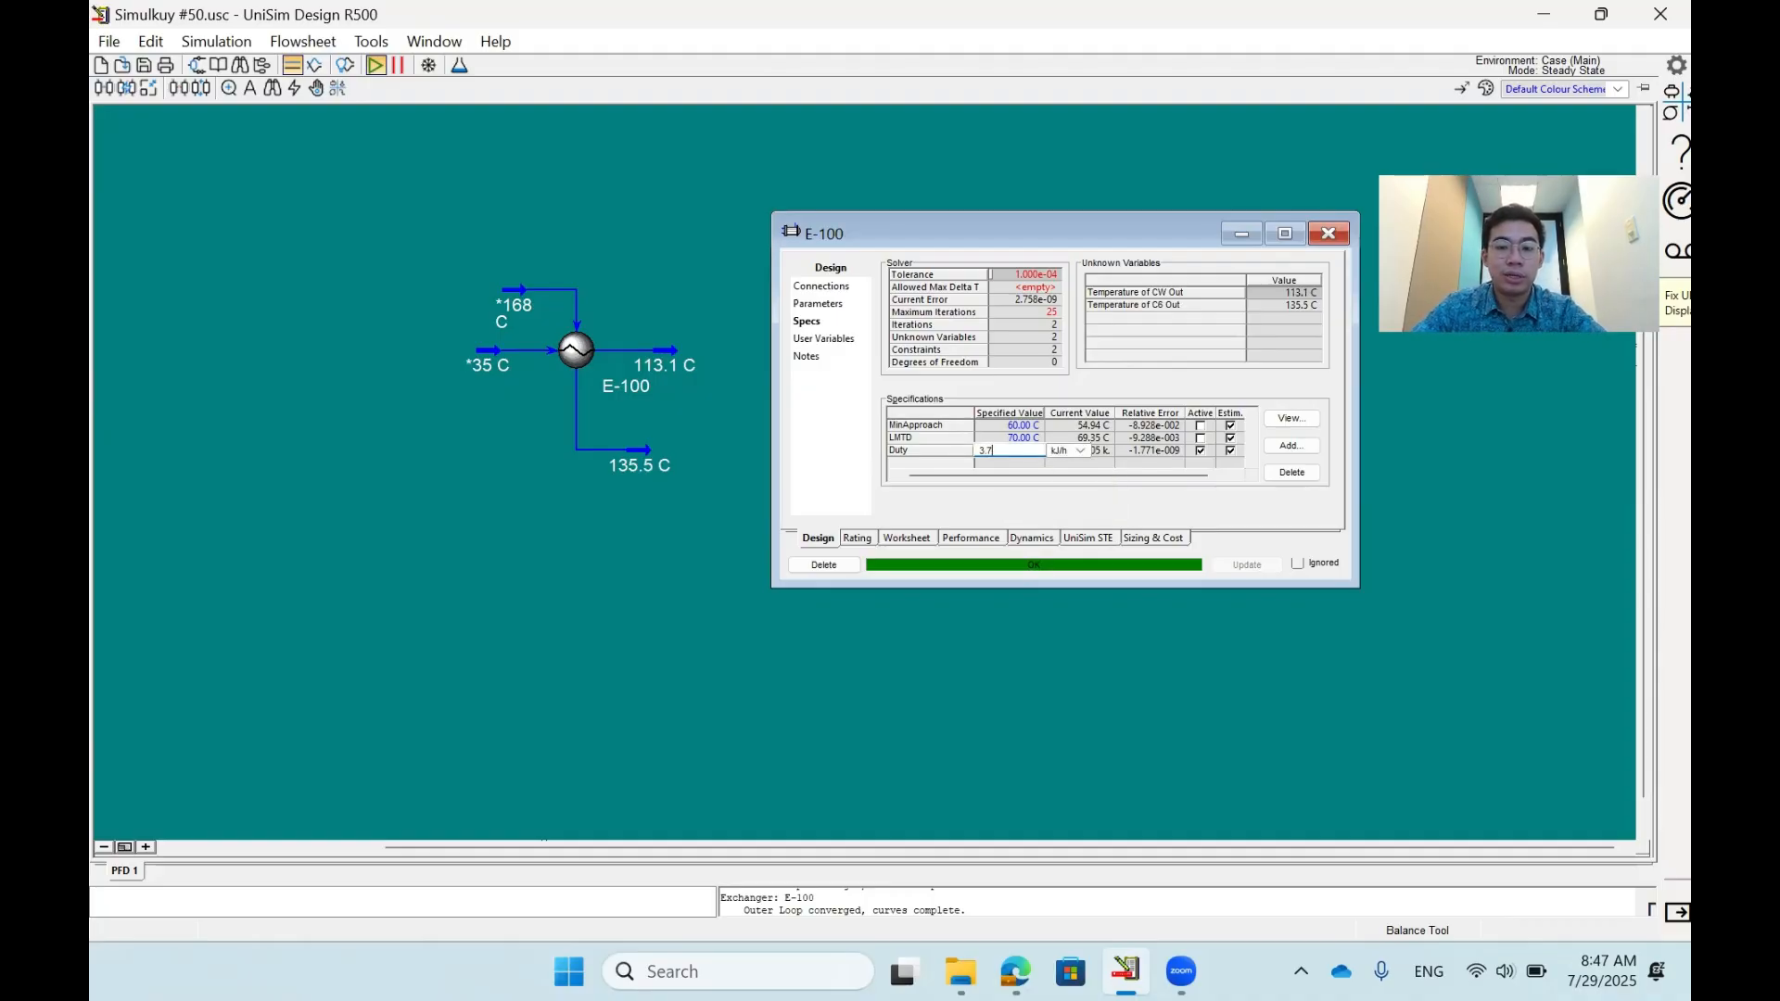
{"action": "type", "text": "00e+005"}
{"action": "key", "text": "Return"}
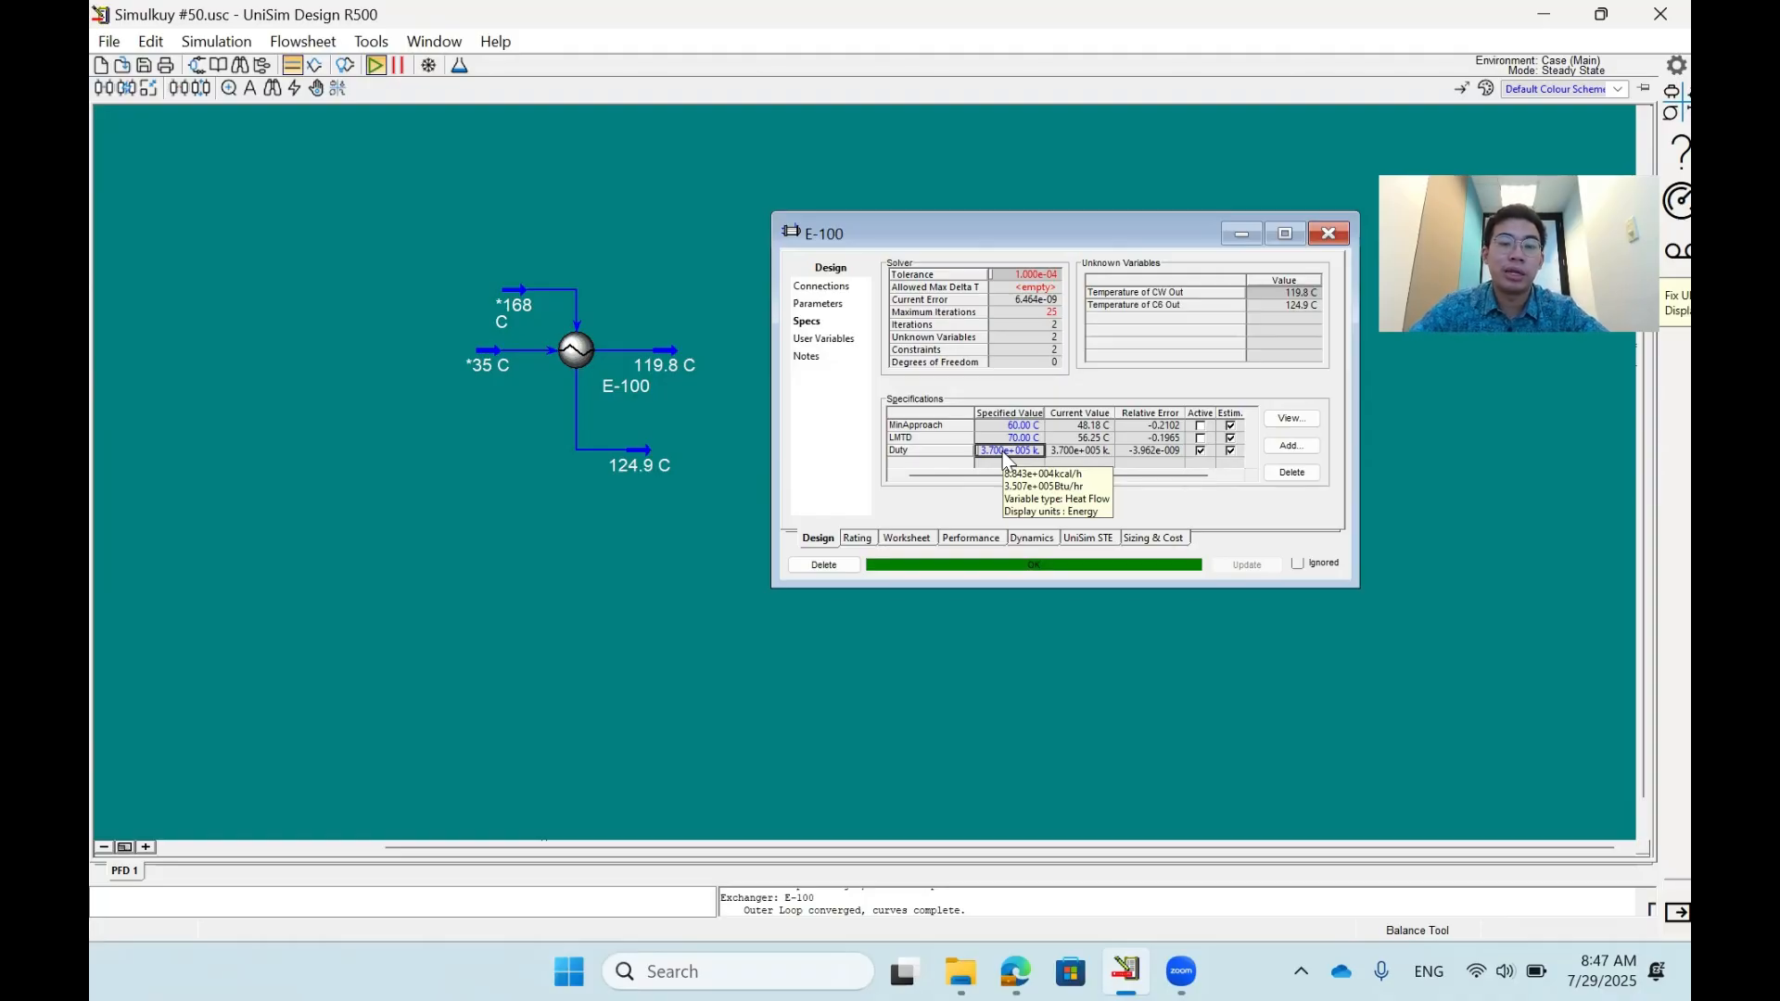
- Add a new specification to exchanger E-100, set its type to Duty and view its pass choices
{"action": "left_click", "coordinate": [653, 433]}
{"action": "mouse_move", "coordinate": [624, 463]}
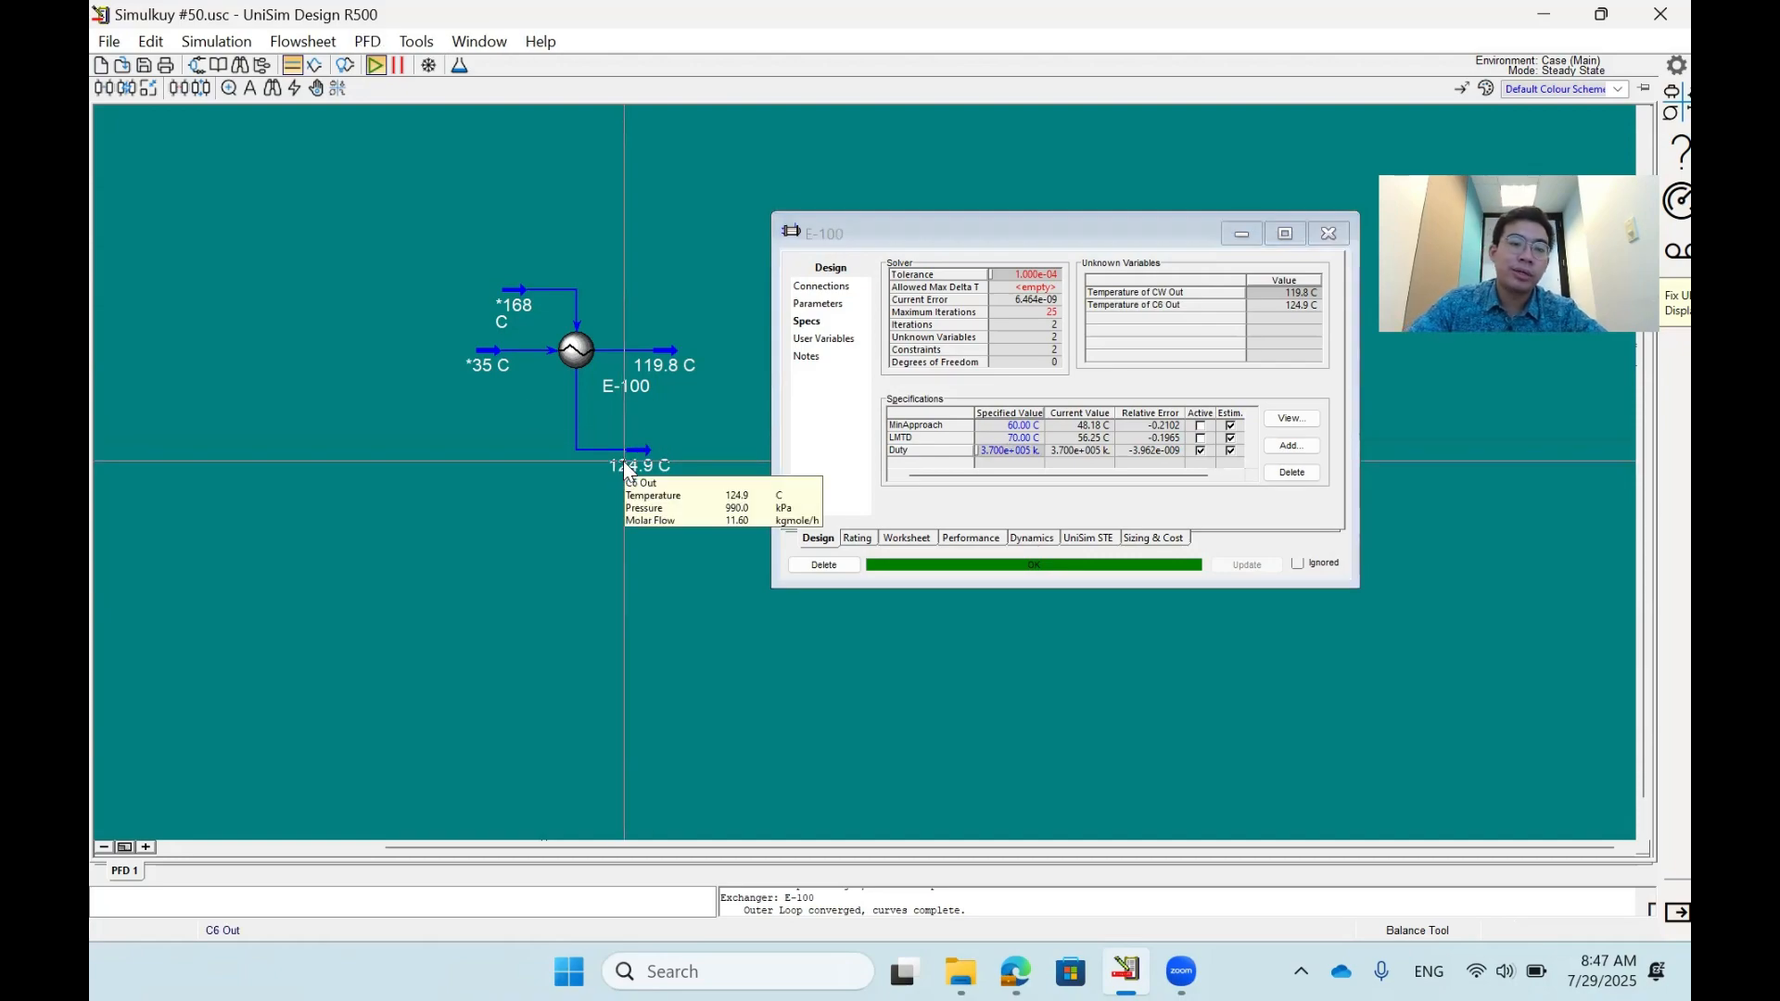
{"action": "mouse_move", "coordinate": [674, 372]}
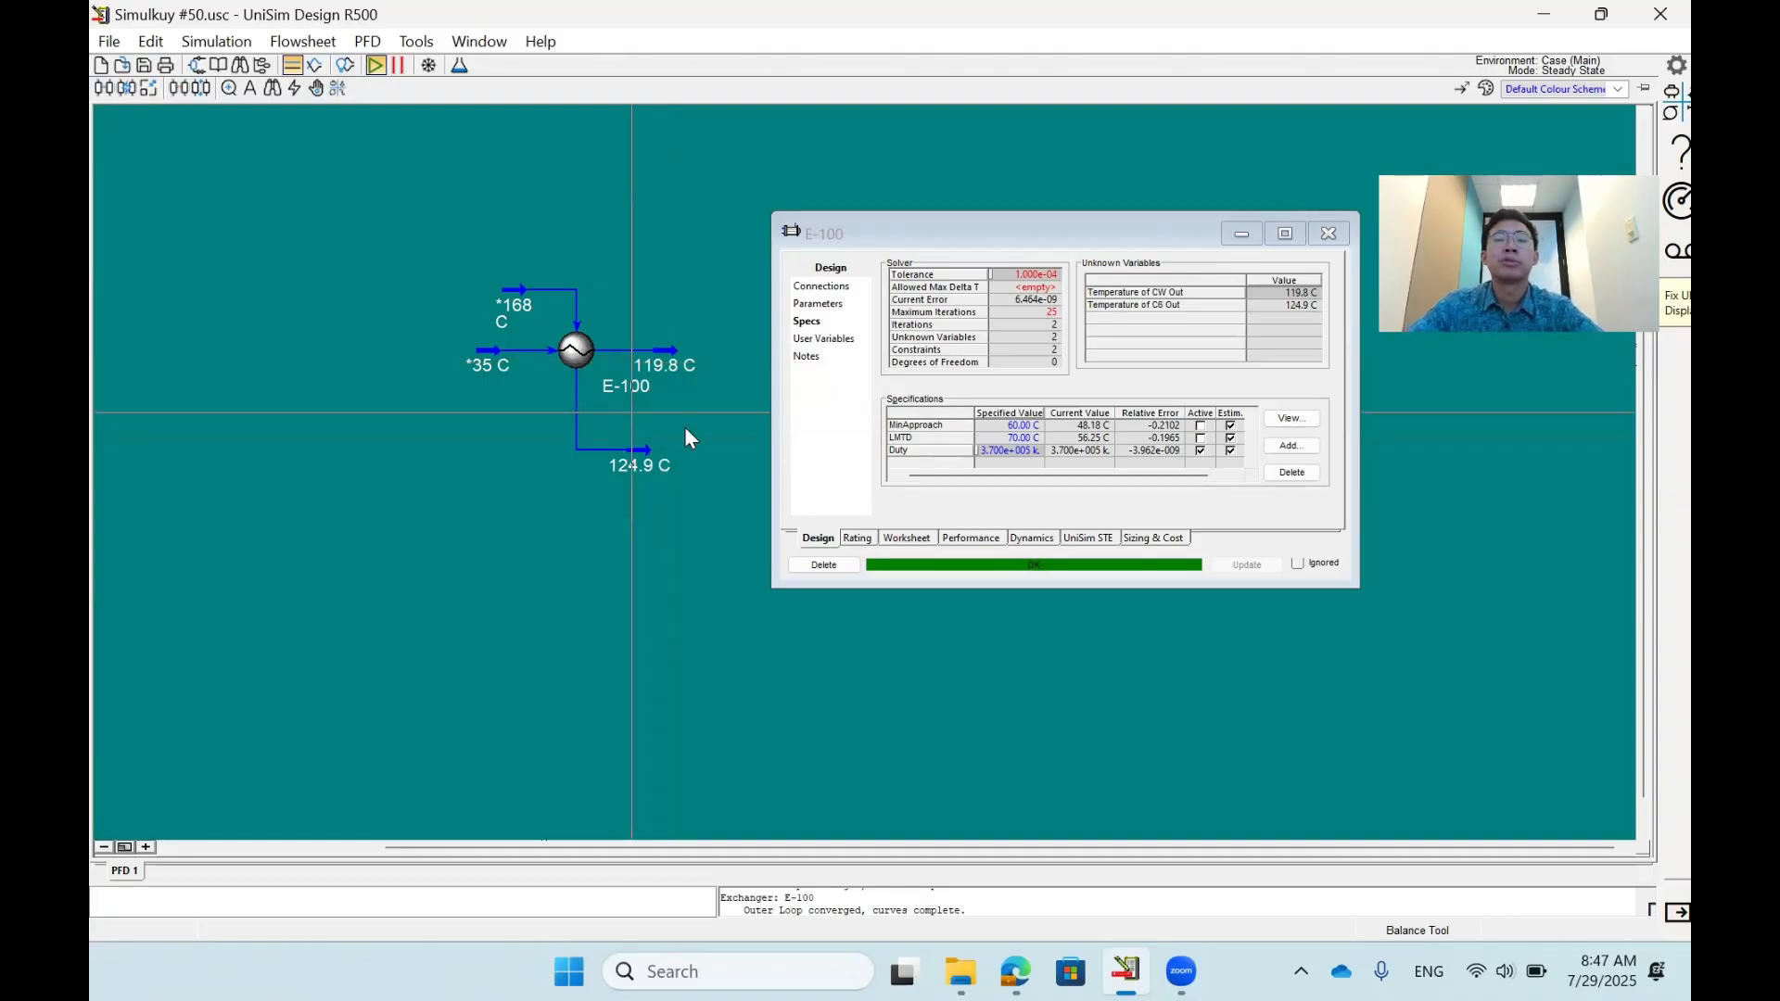
{"action": "left_click", "coordinate": [1291, 445]}
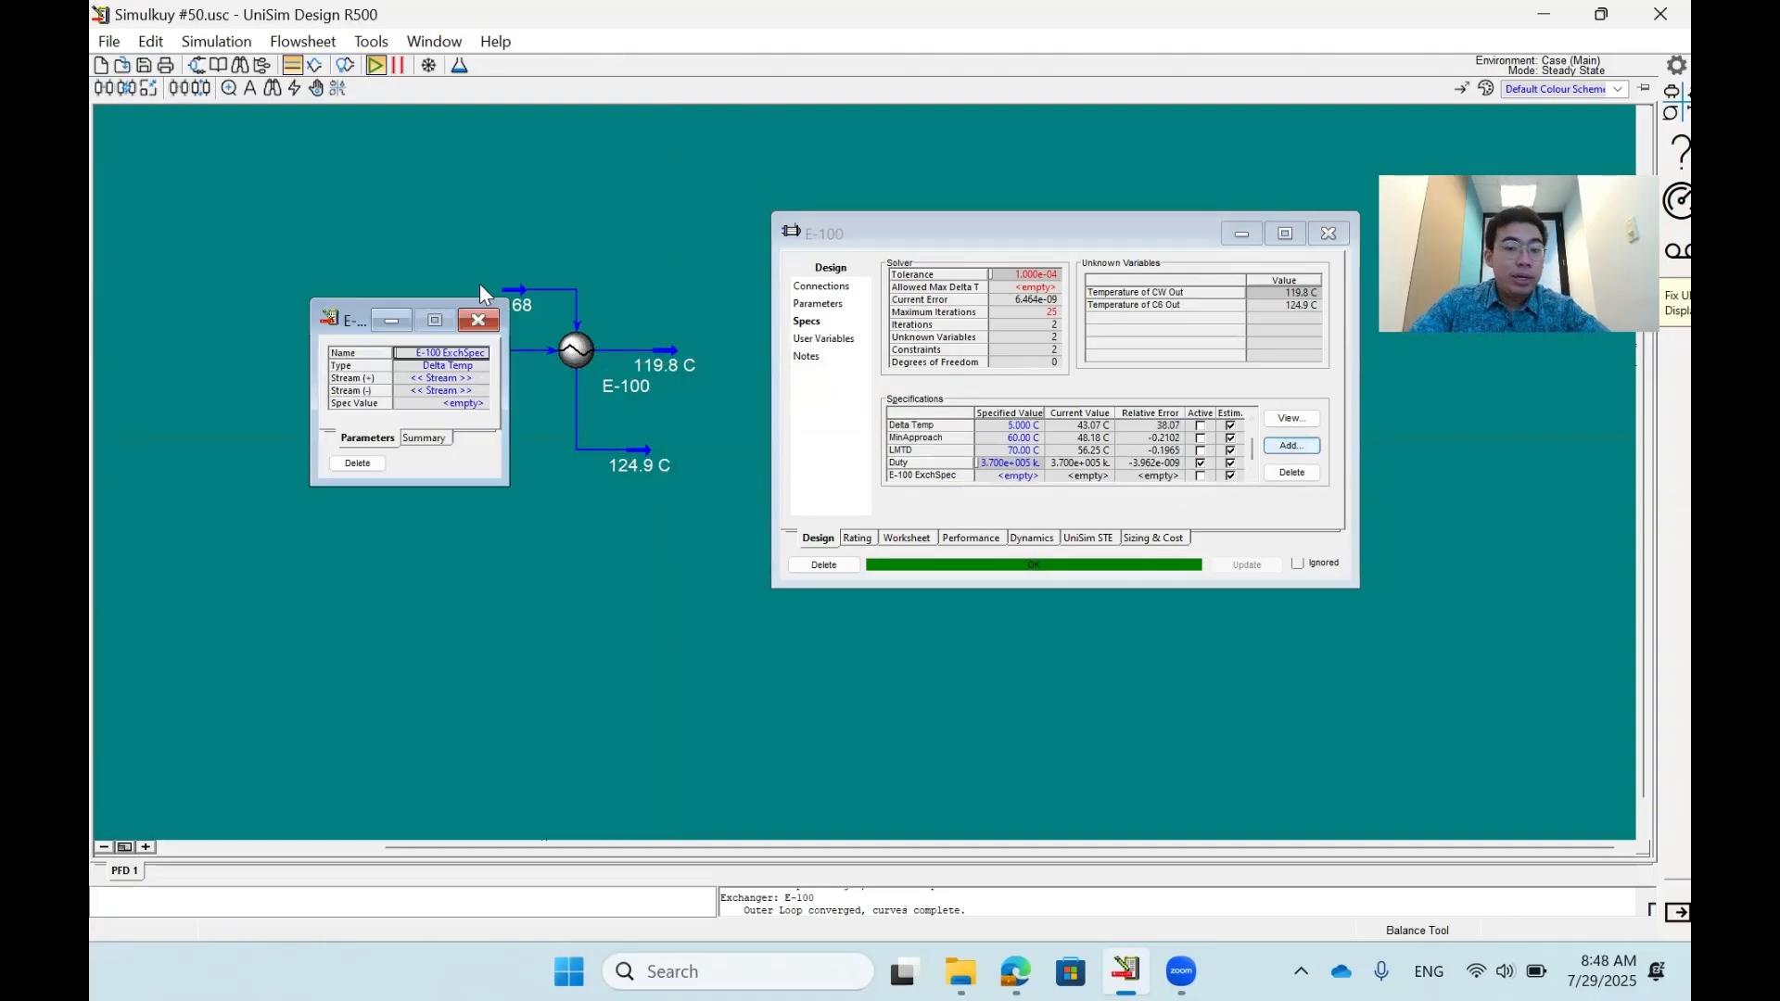
{"action": "left_click", "coordinate": [479, 366]}
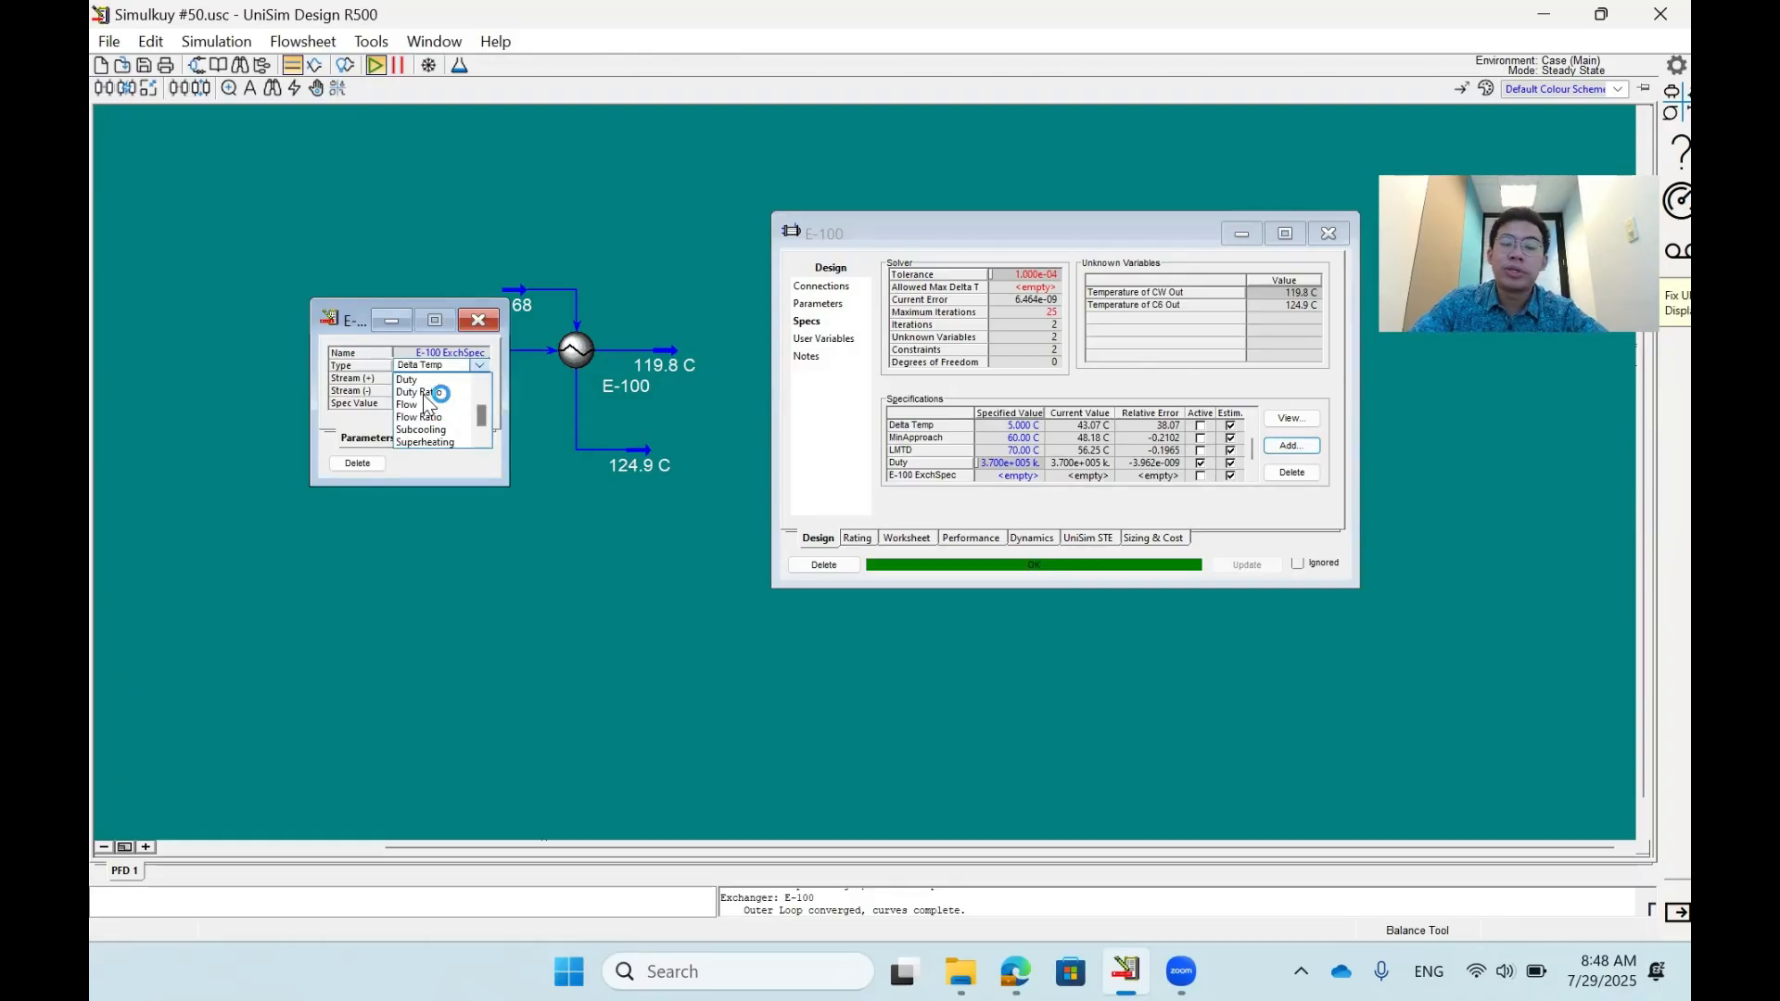
{"action": "left_click", "coordinate": [479, 367]}
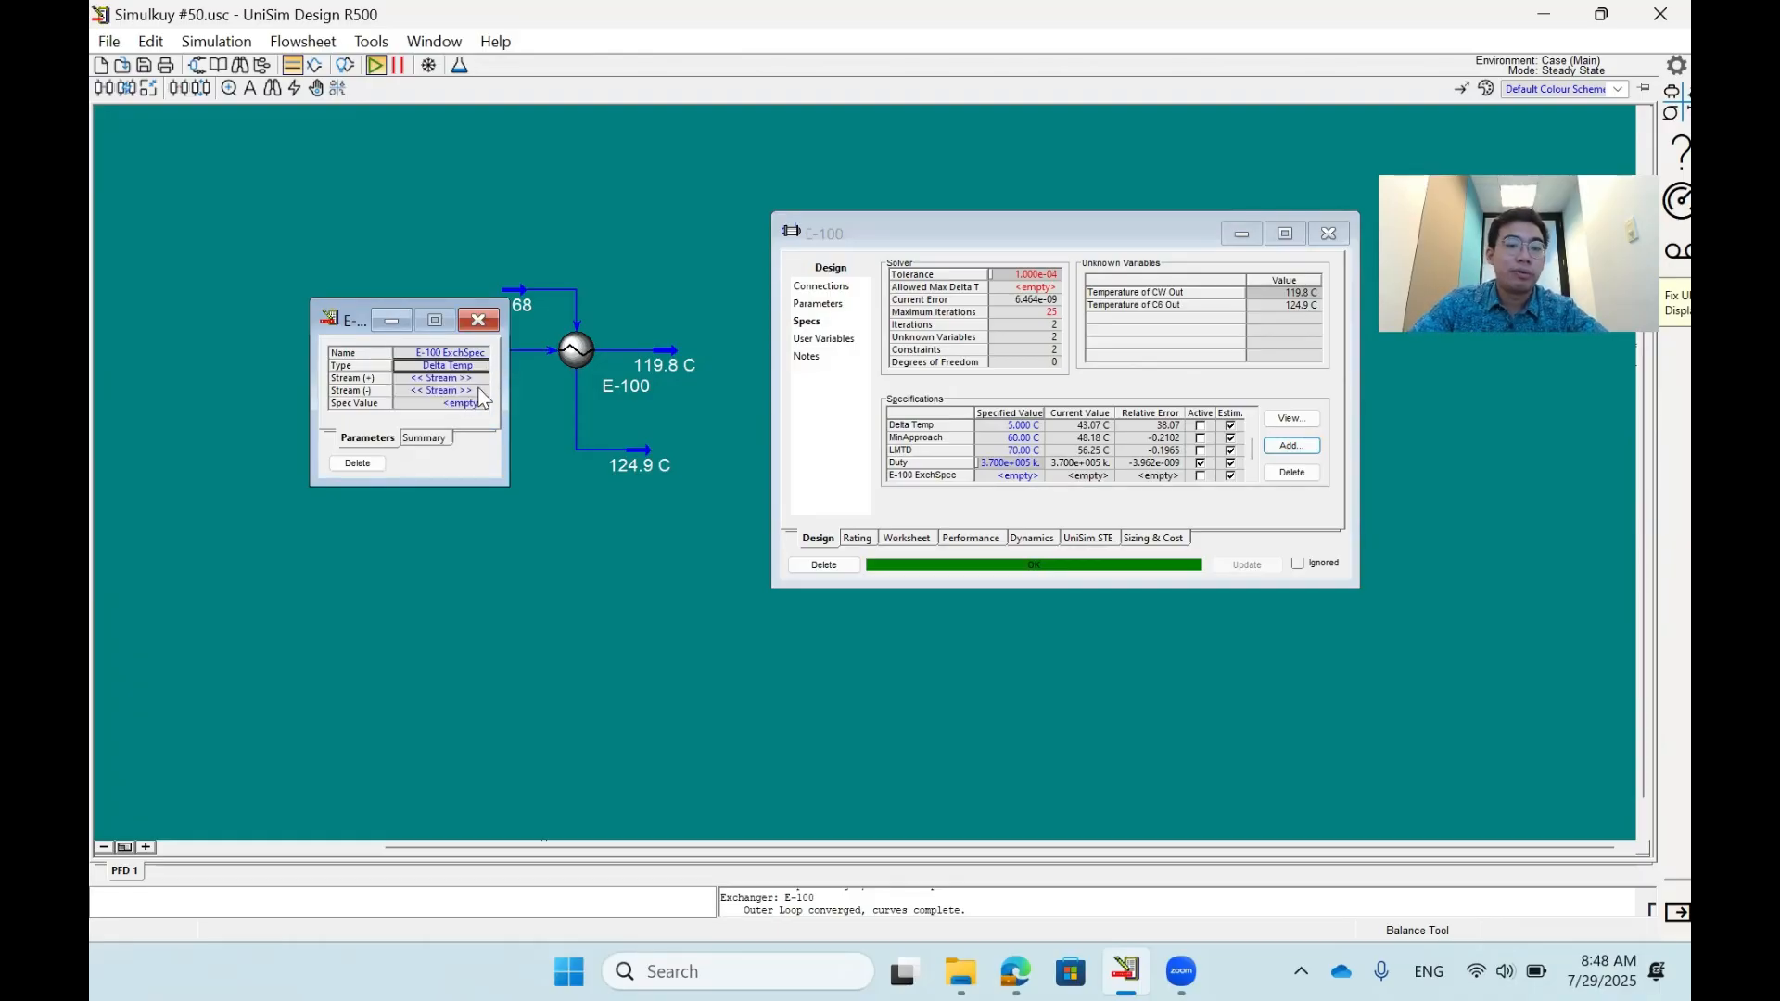
{"action": "left_click", "coordinate": [479, 366]}
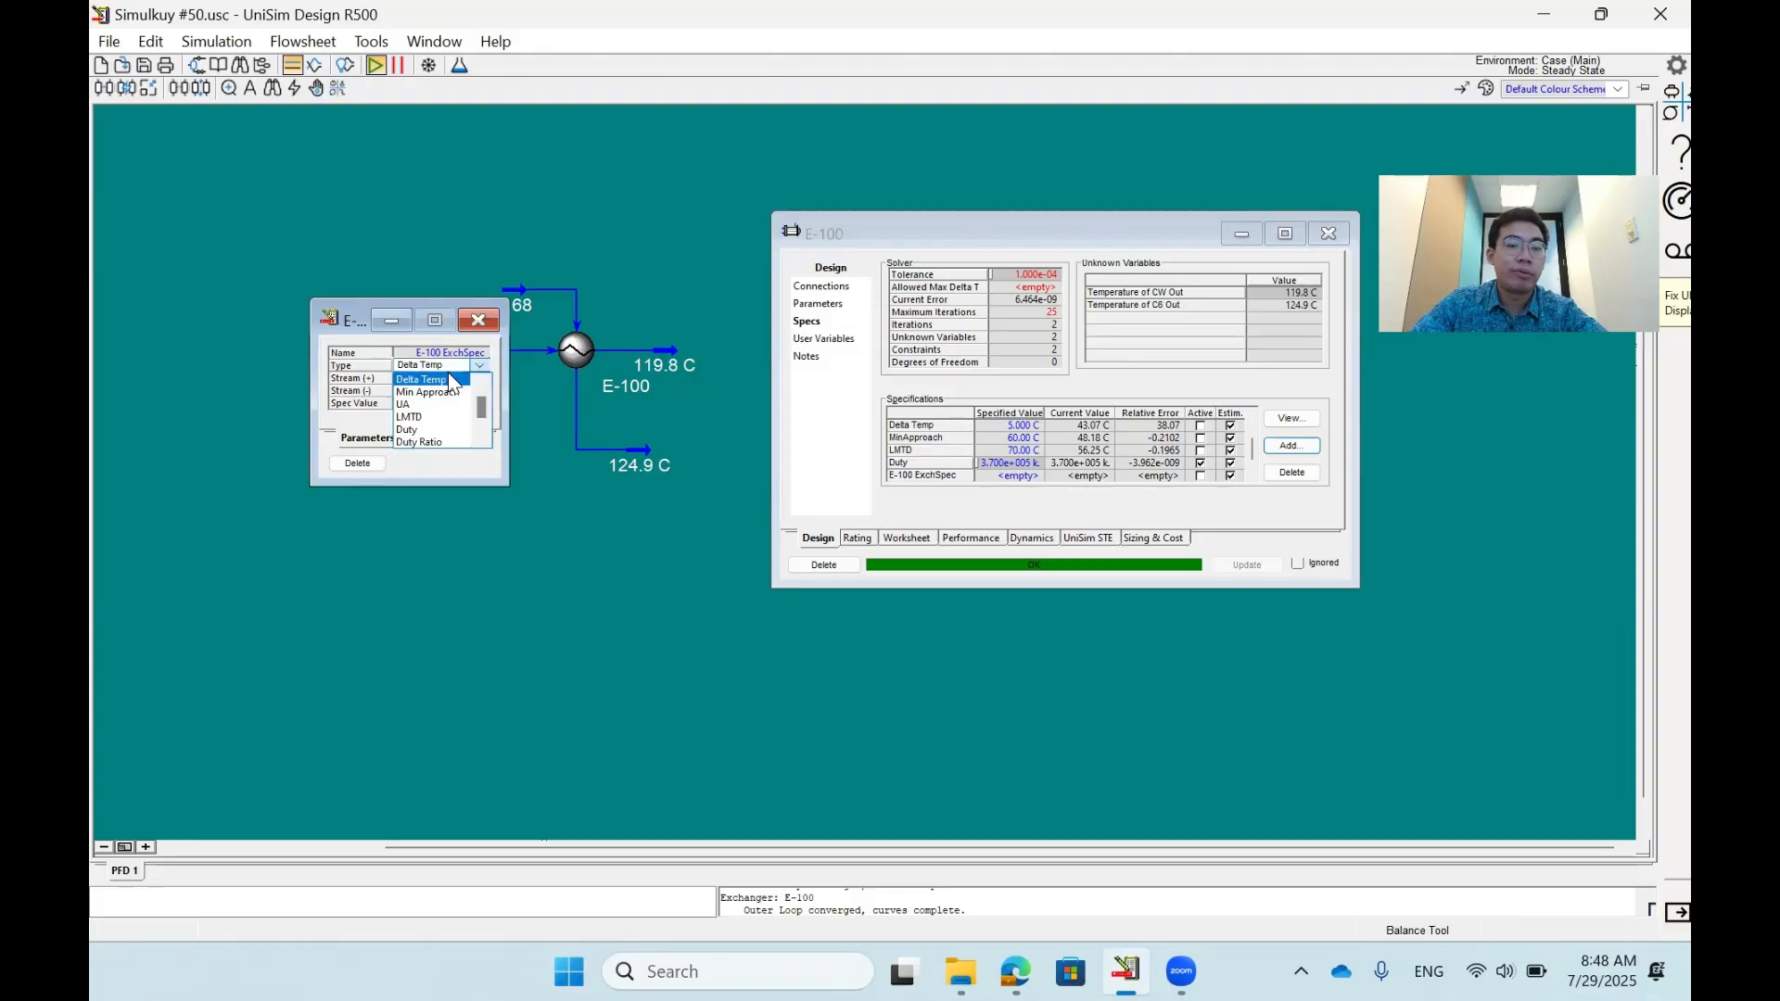
{"action": "scroll", "coordinate": [431, 404], "scroll_direction": "down", "scroll_amount": 2}
{"action": "left_click", "coordinate": [414, 380]}
{"action": "left_click", "coordinate": [479, 378]}
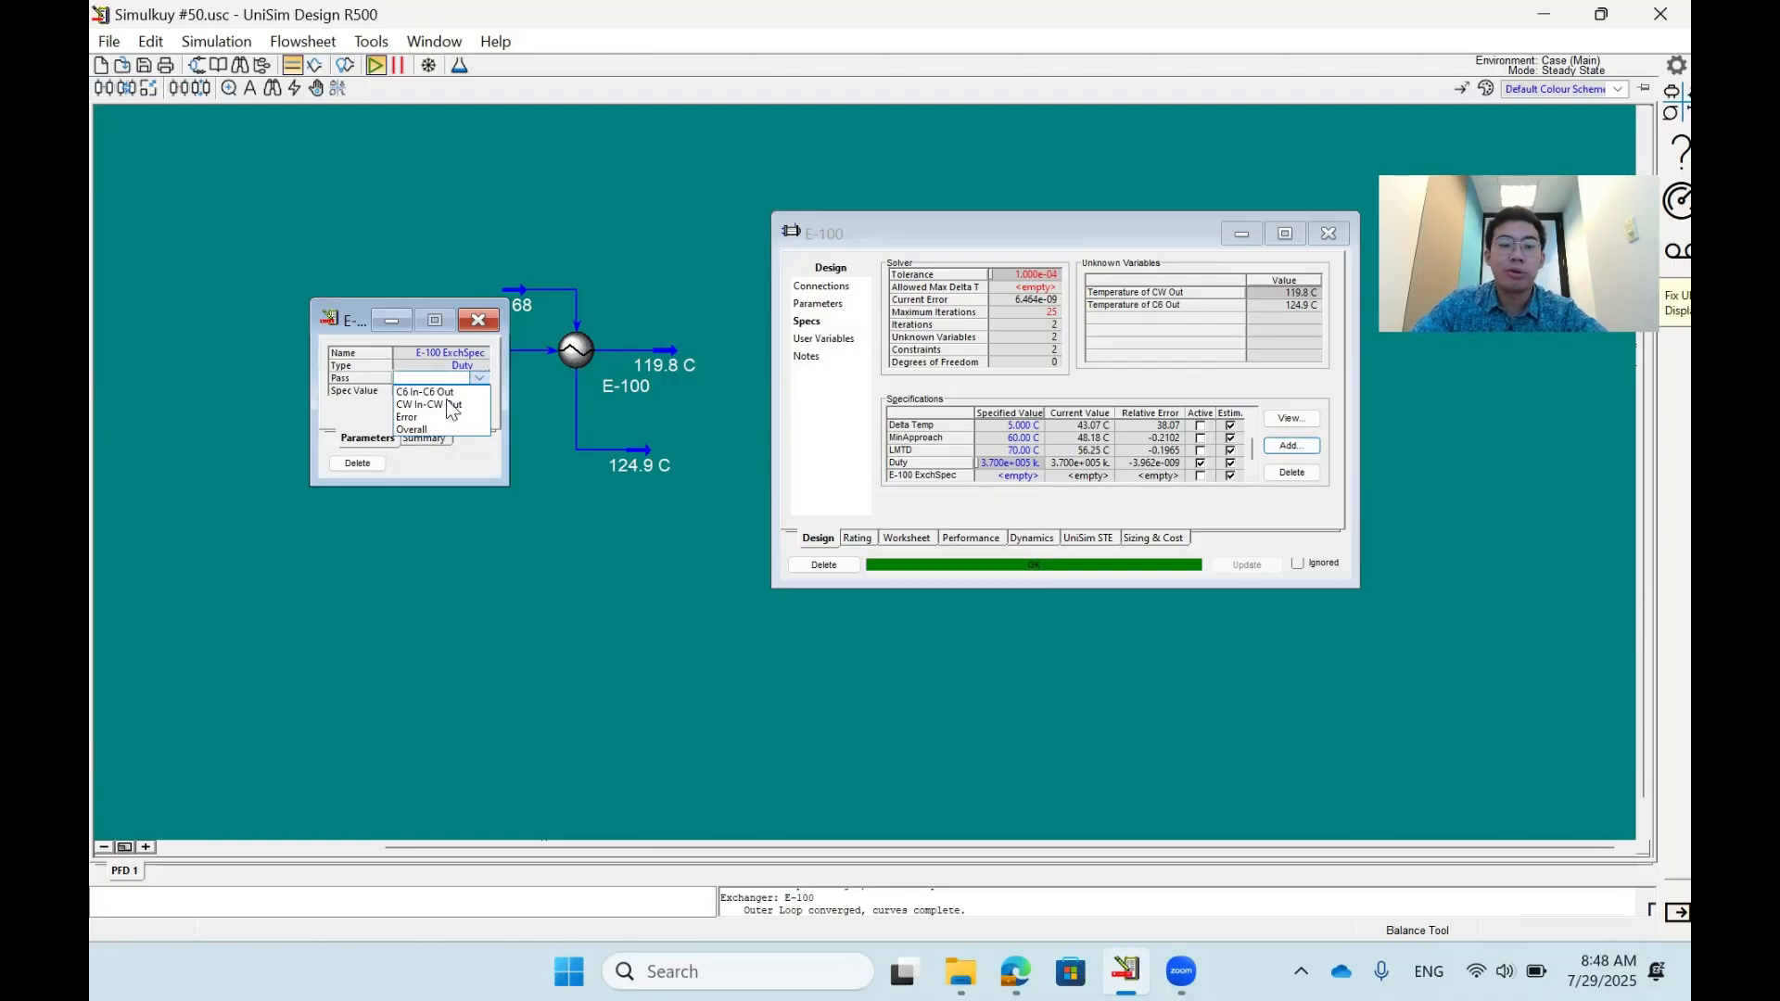
- Change the new specification's type from Duty to Duty Ratio
{"action": "left_click", "coordinate": [481, 368]}
{"action": "left_click", "coordinate": [473, 366]}
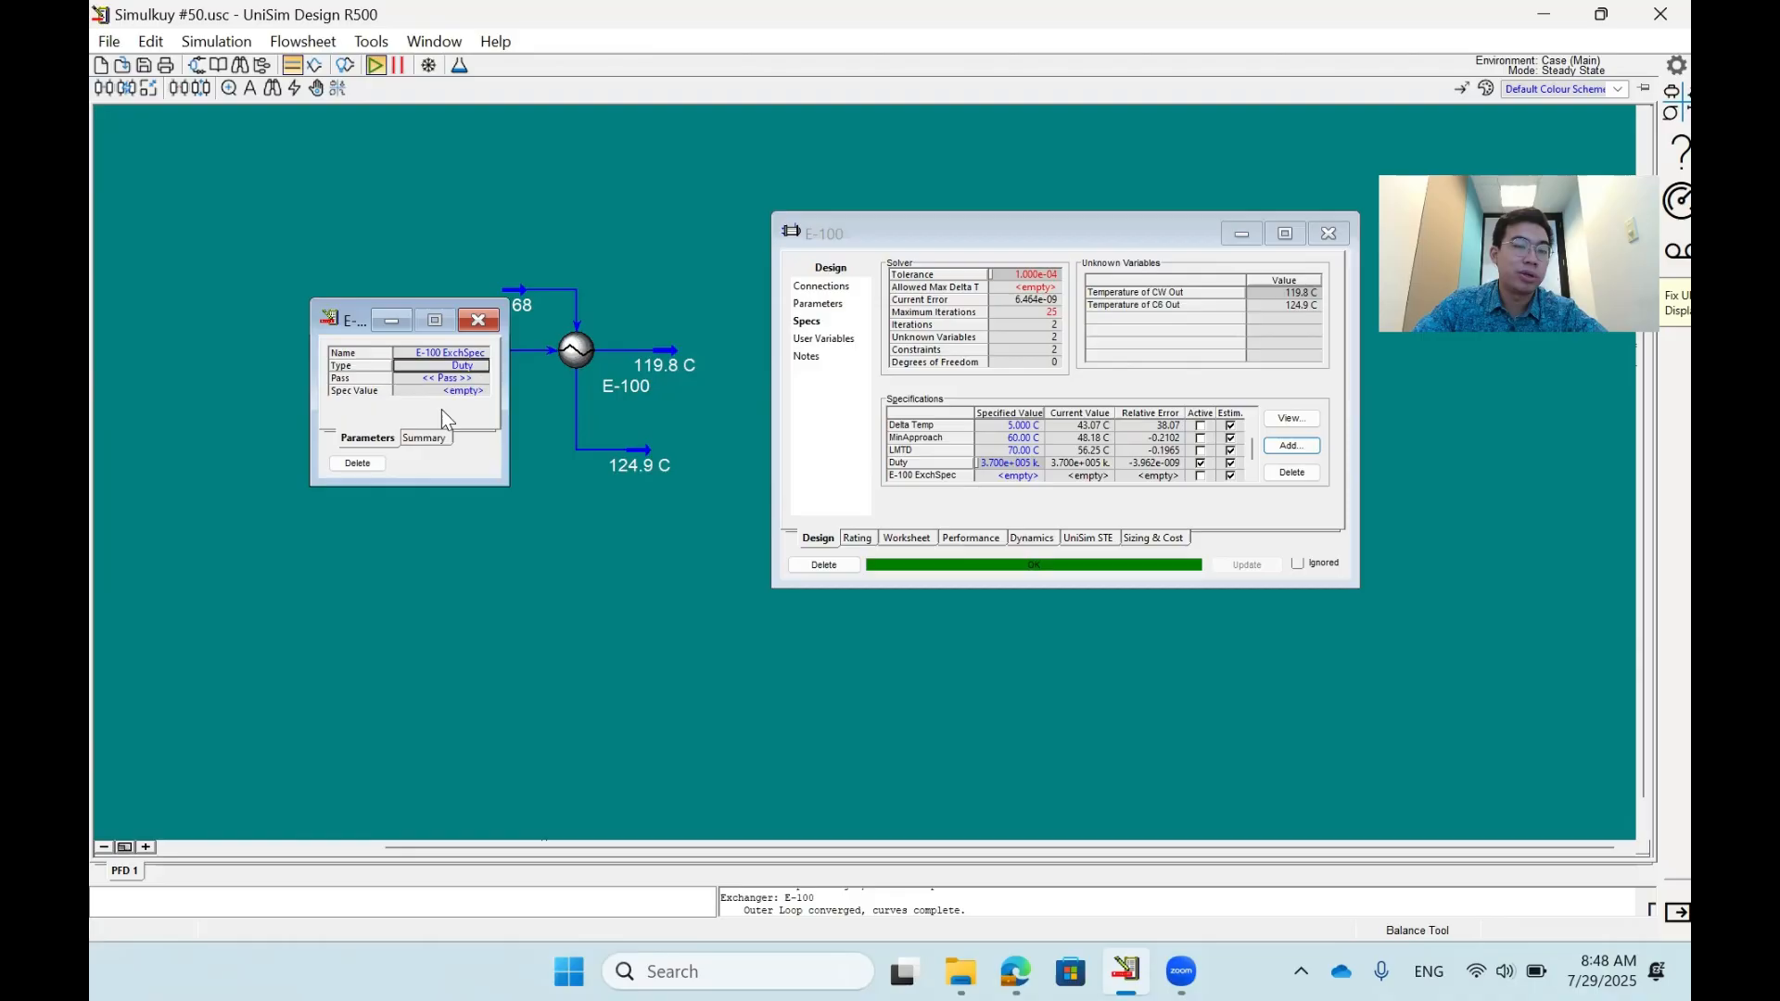
{"action": "left_click", "coordinate": [480, 371]}
{"action": "left_click", "coordinate": [480, 367]}
{"action": "left_click", "coordinate": [480, 367]}
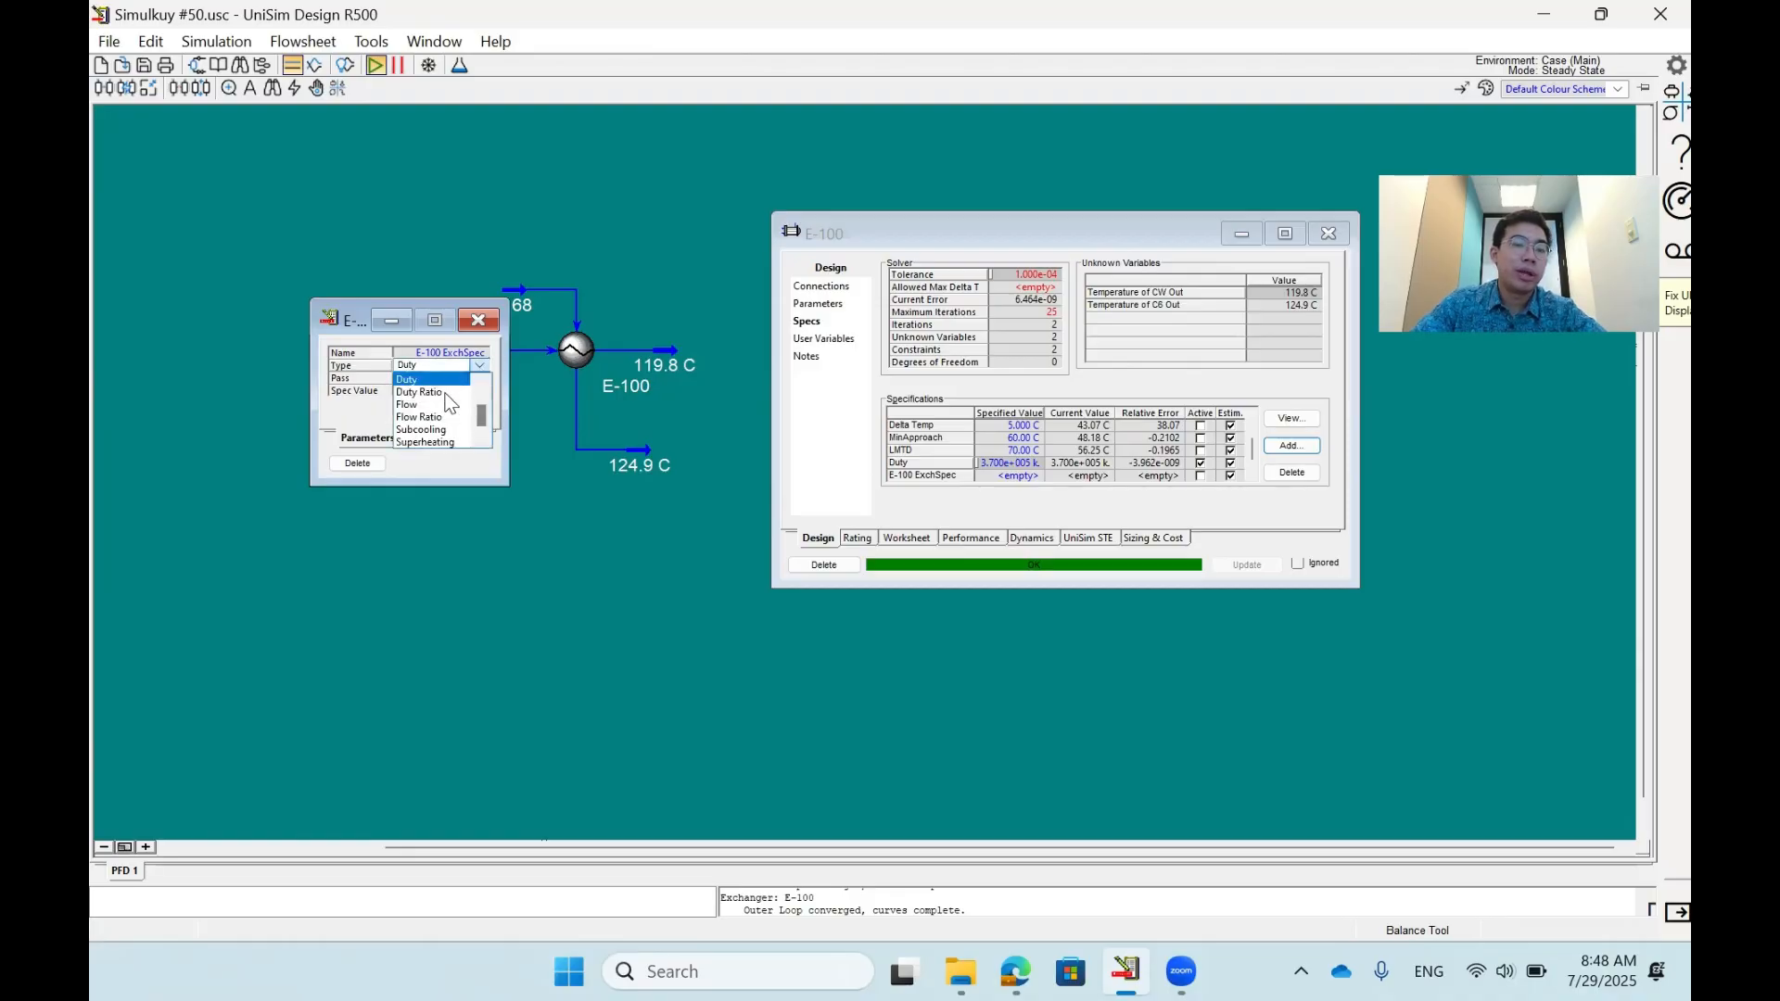
{"action": "left_click", "coordinate": [418, 392]}
- Define the duty ratio with pass C6 In-C6 Out divided by pass CW In-CW Out
{"action": "left_click", "coordinate": [473, 376]}
{"action": "left_click", "coordinate": [481, 379]}
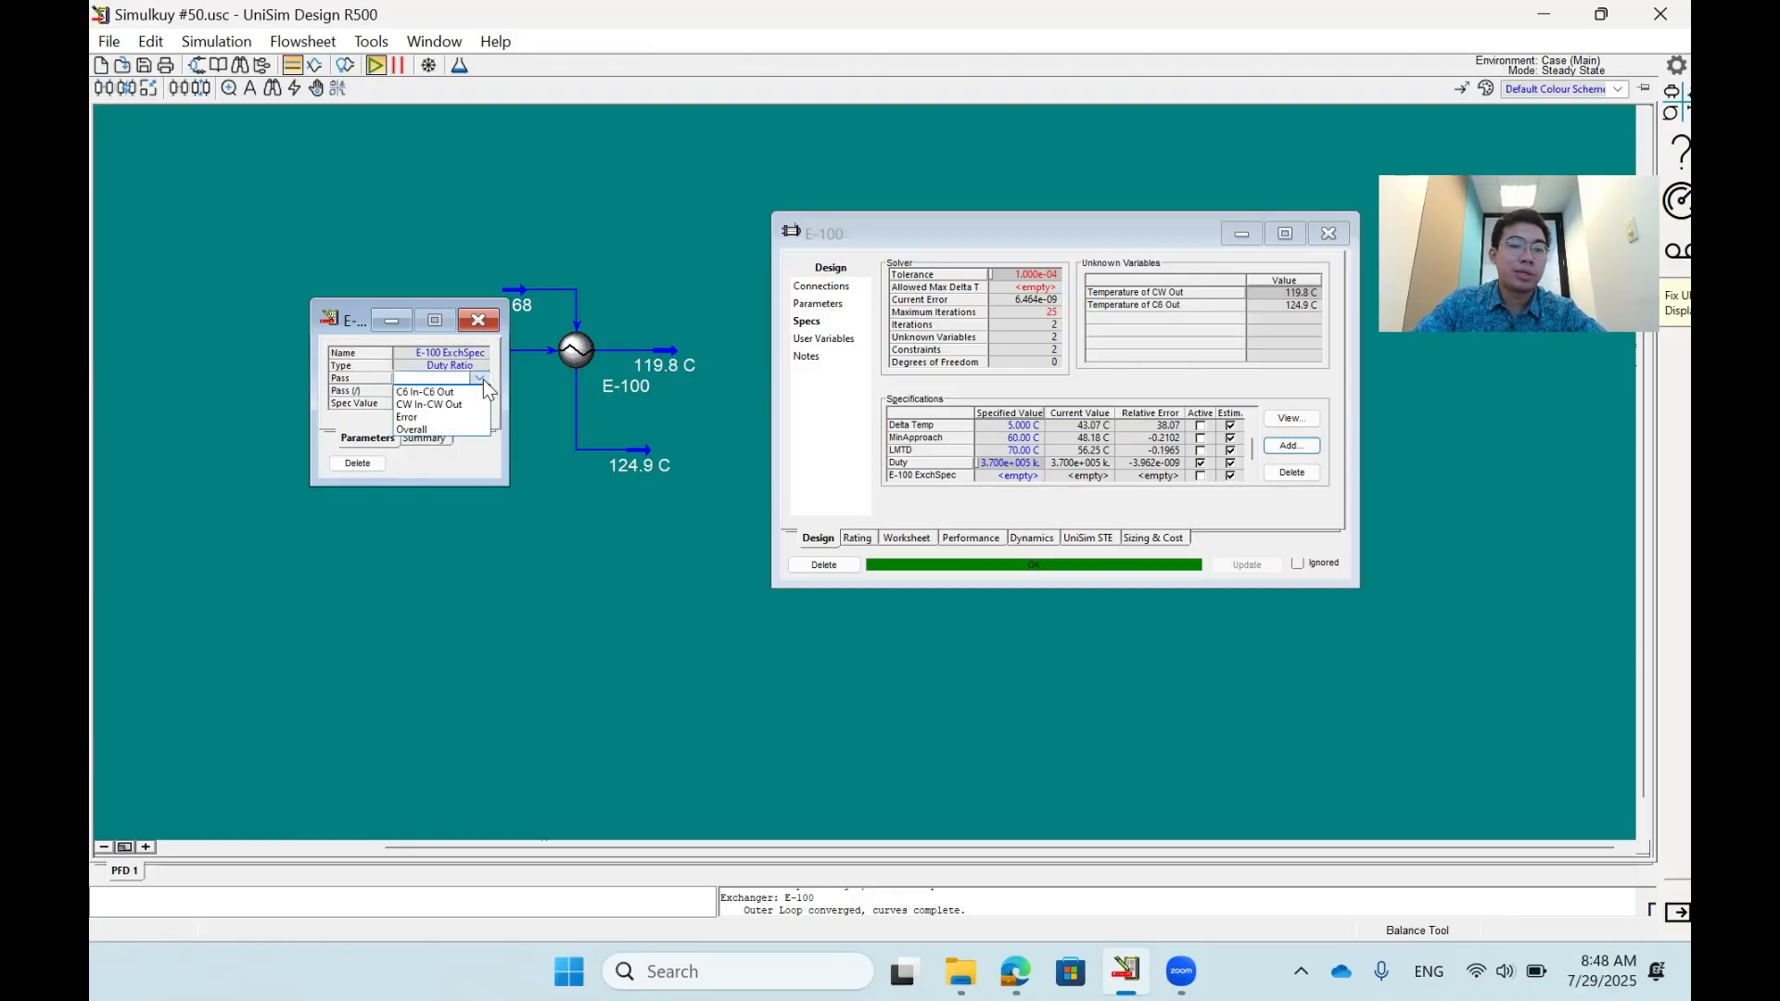
{"action": "left_click", "coordinate": [482, 378]}
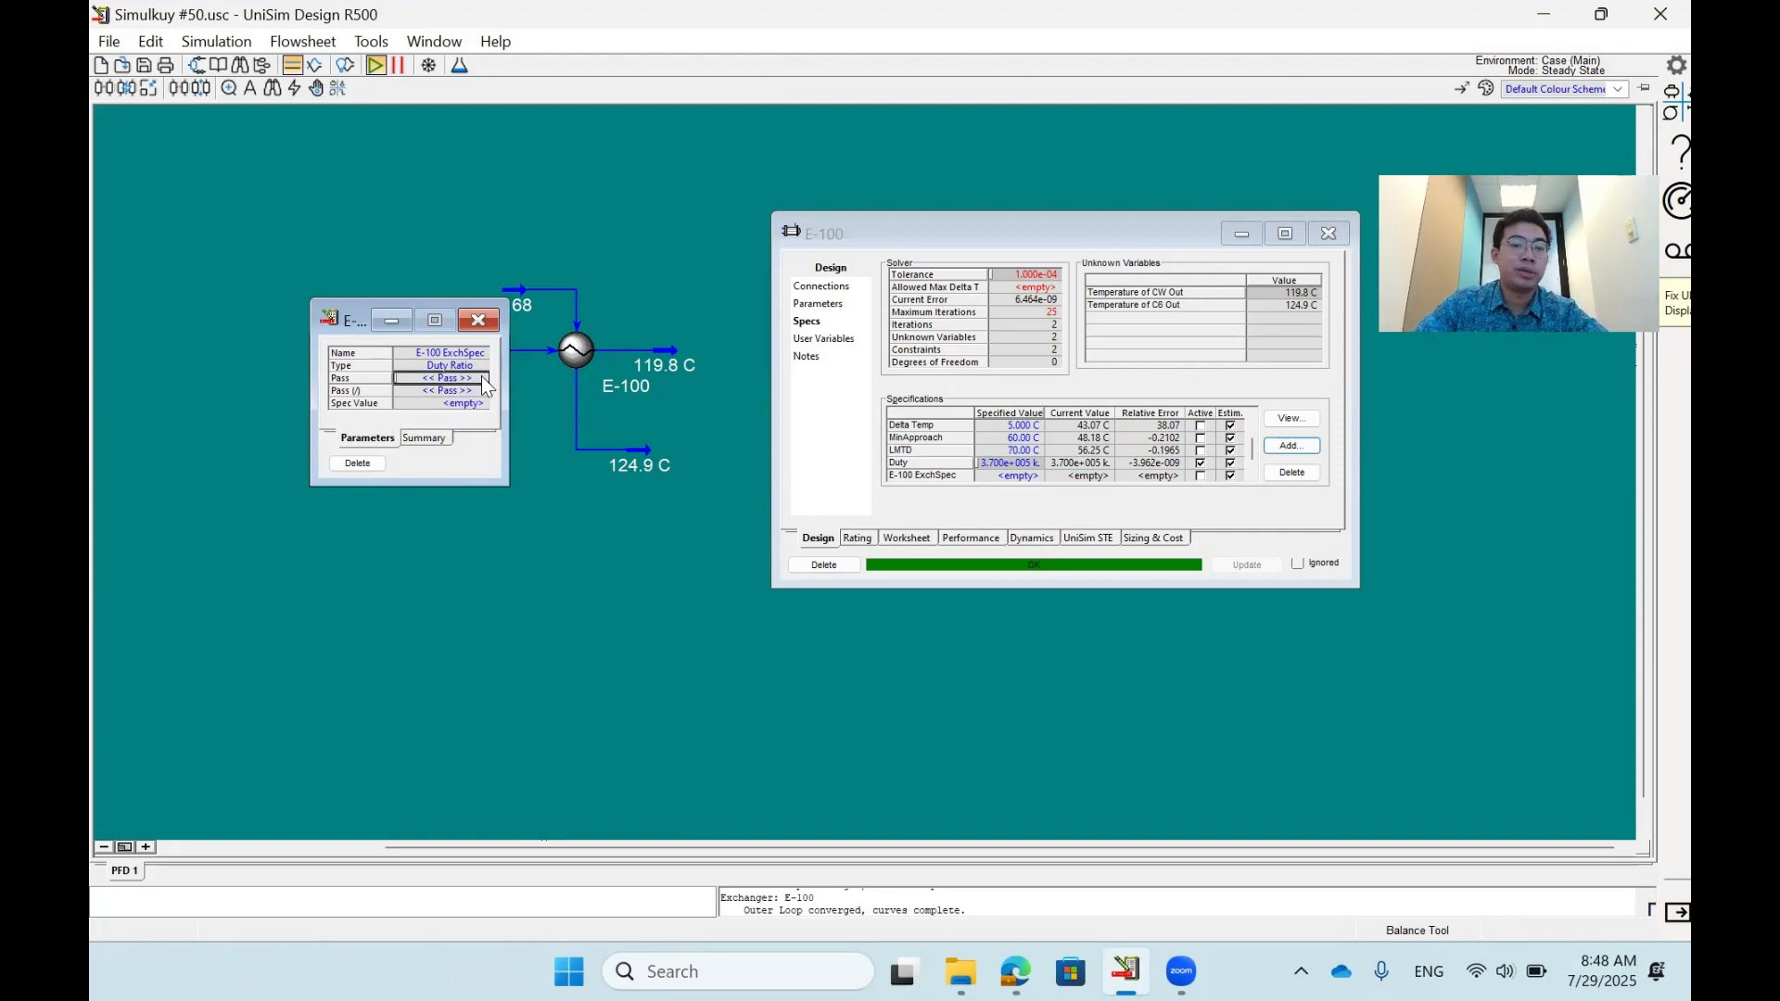
{"action": "left_click", "coordinate": [481, 376]}
{"action": "left_click", "coordinate": [444, 393]}
{"action": "left_click", "coordinate": [480, 391]}
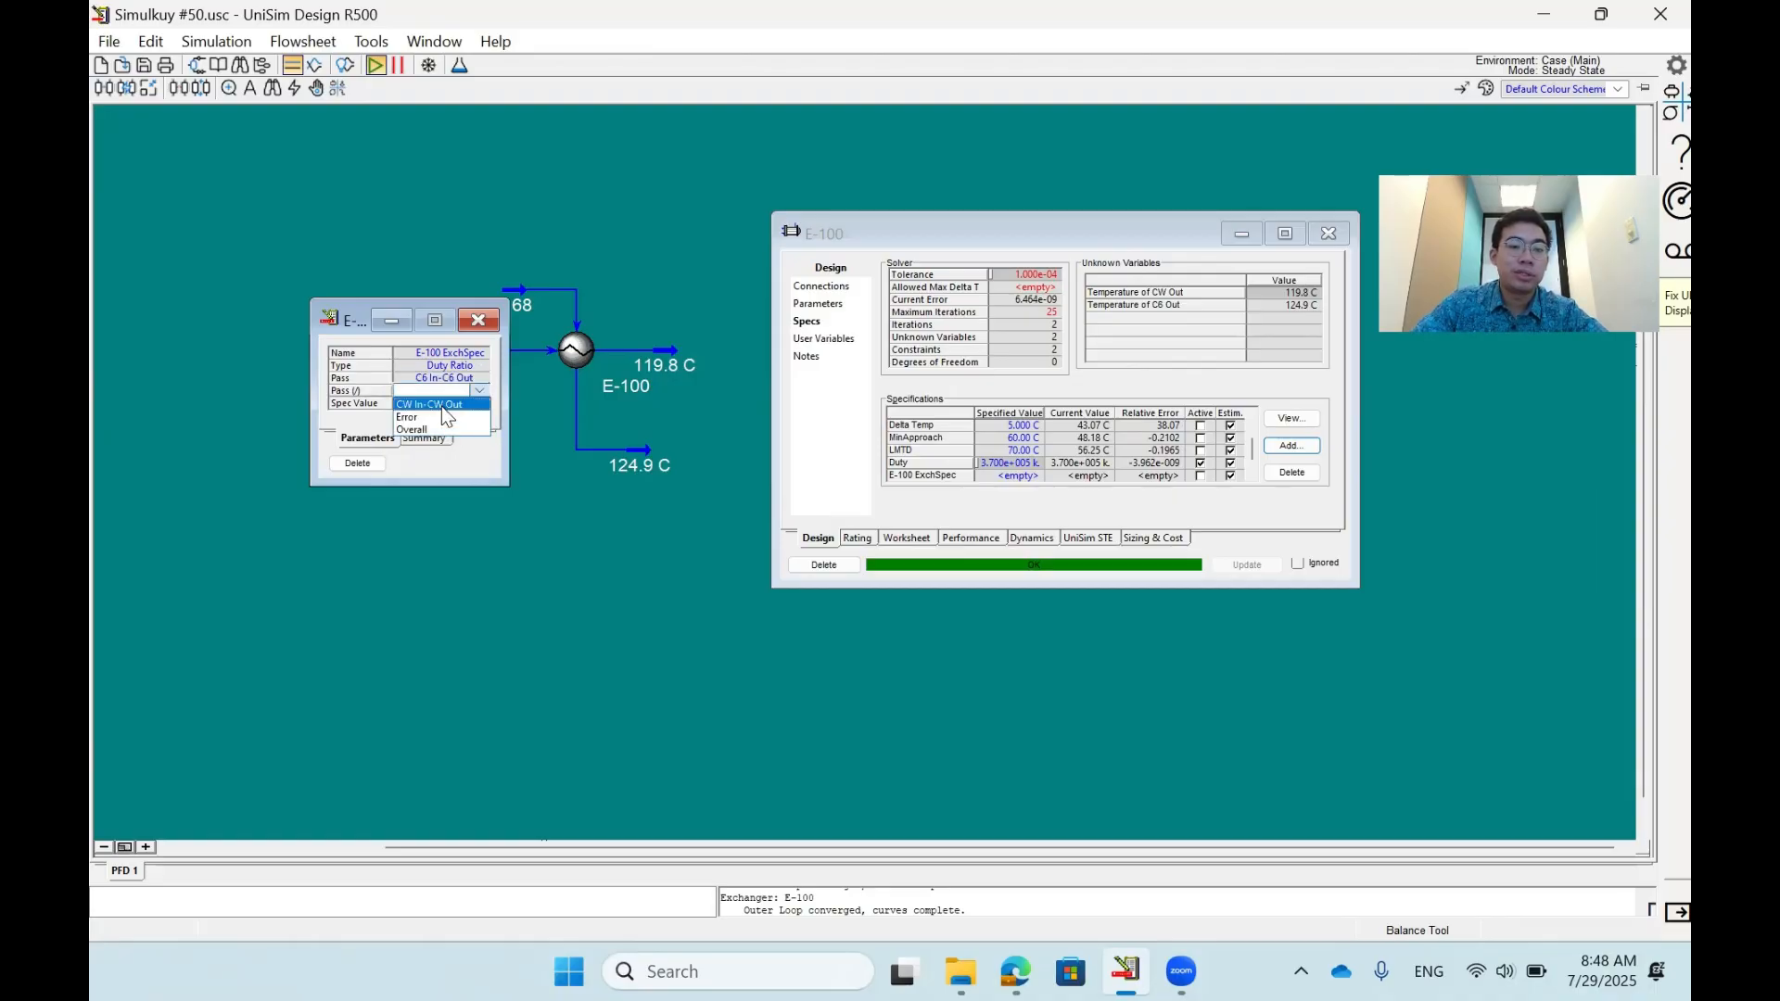
{"action": "left_click", "coordinate": [442, 406]}
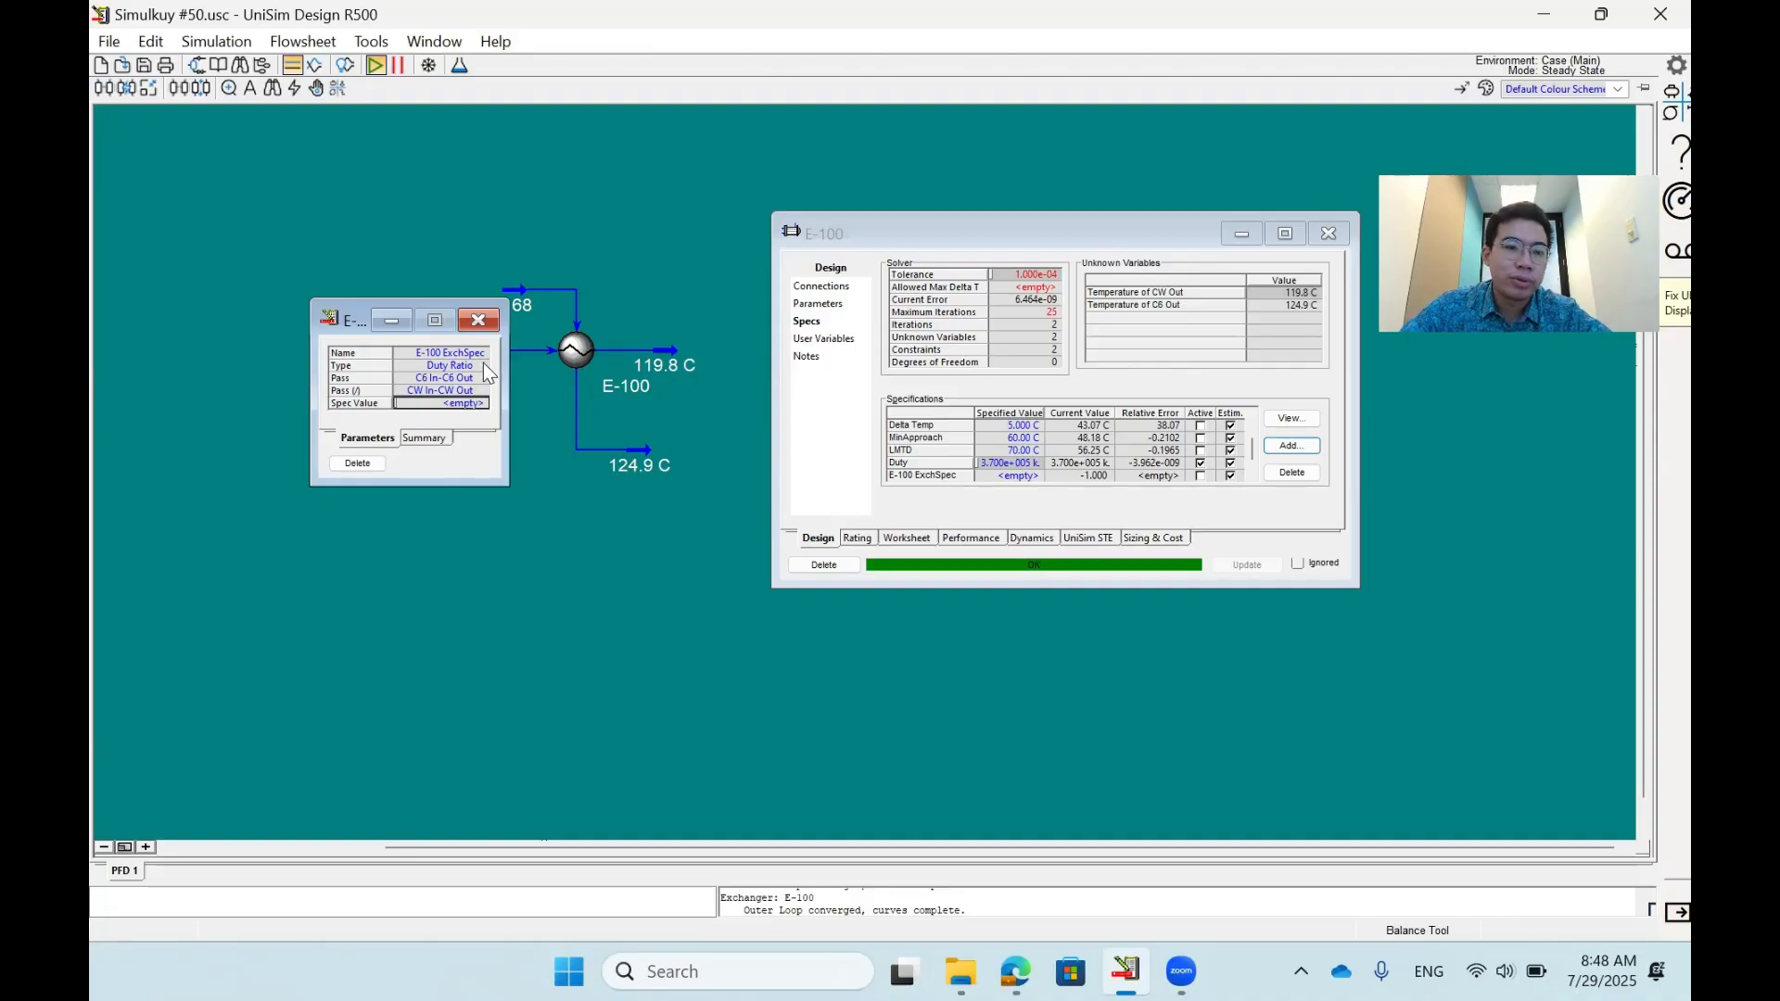
- Change the new specification's type to Flow and open its stream selection
{"action": "left_click", "coordinate": [484, 367]}
{"action": "left_click", "coordinate": [445, 404]}
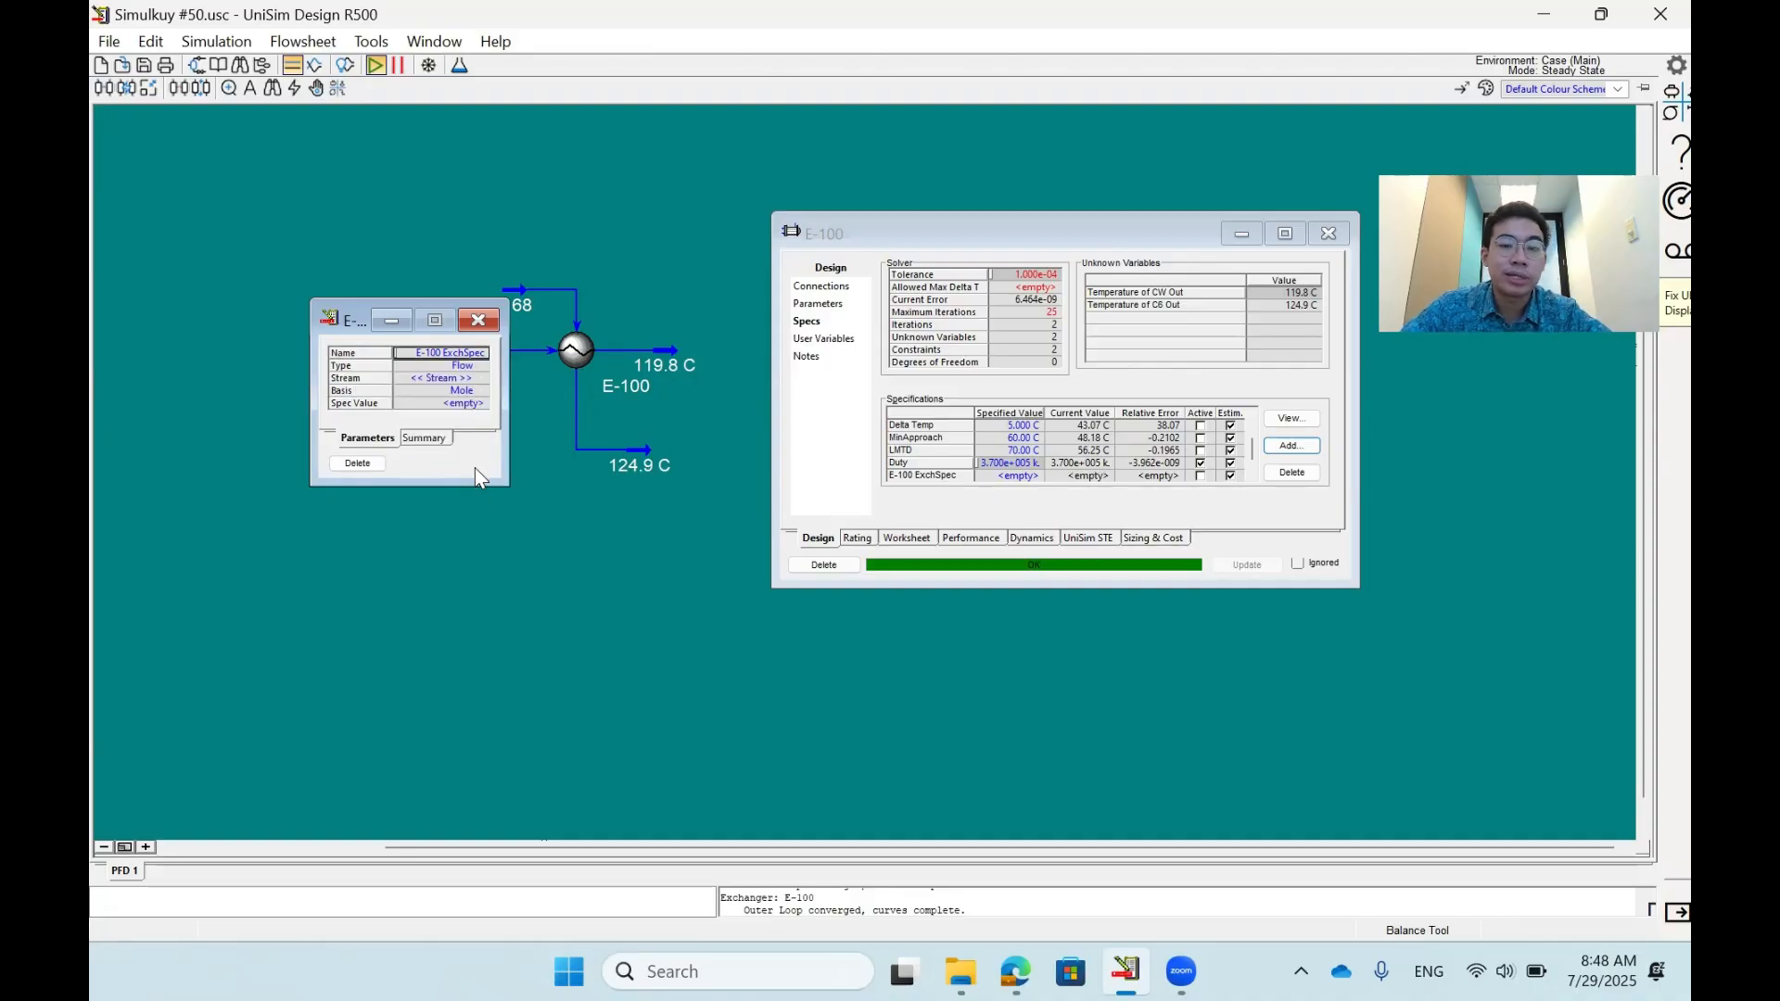
{"action": "left_click", "coordinate": [481, 378]}
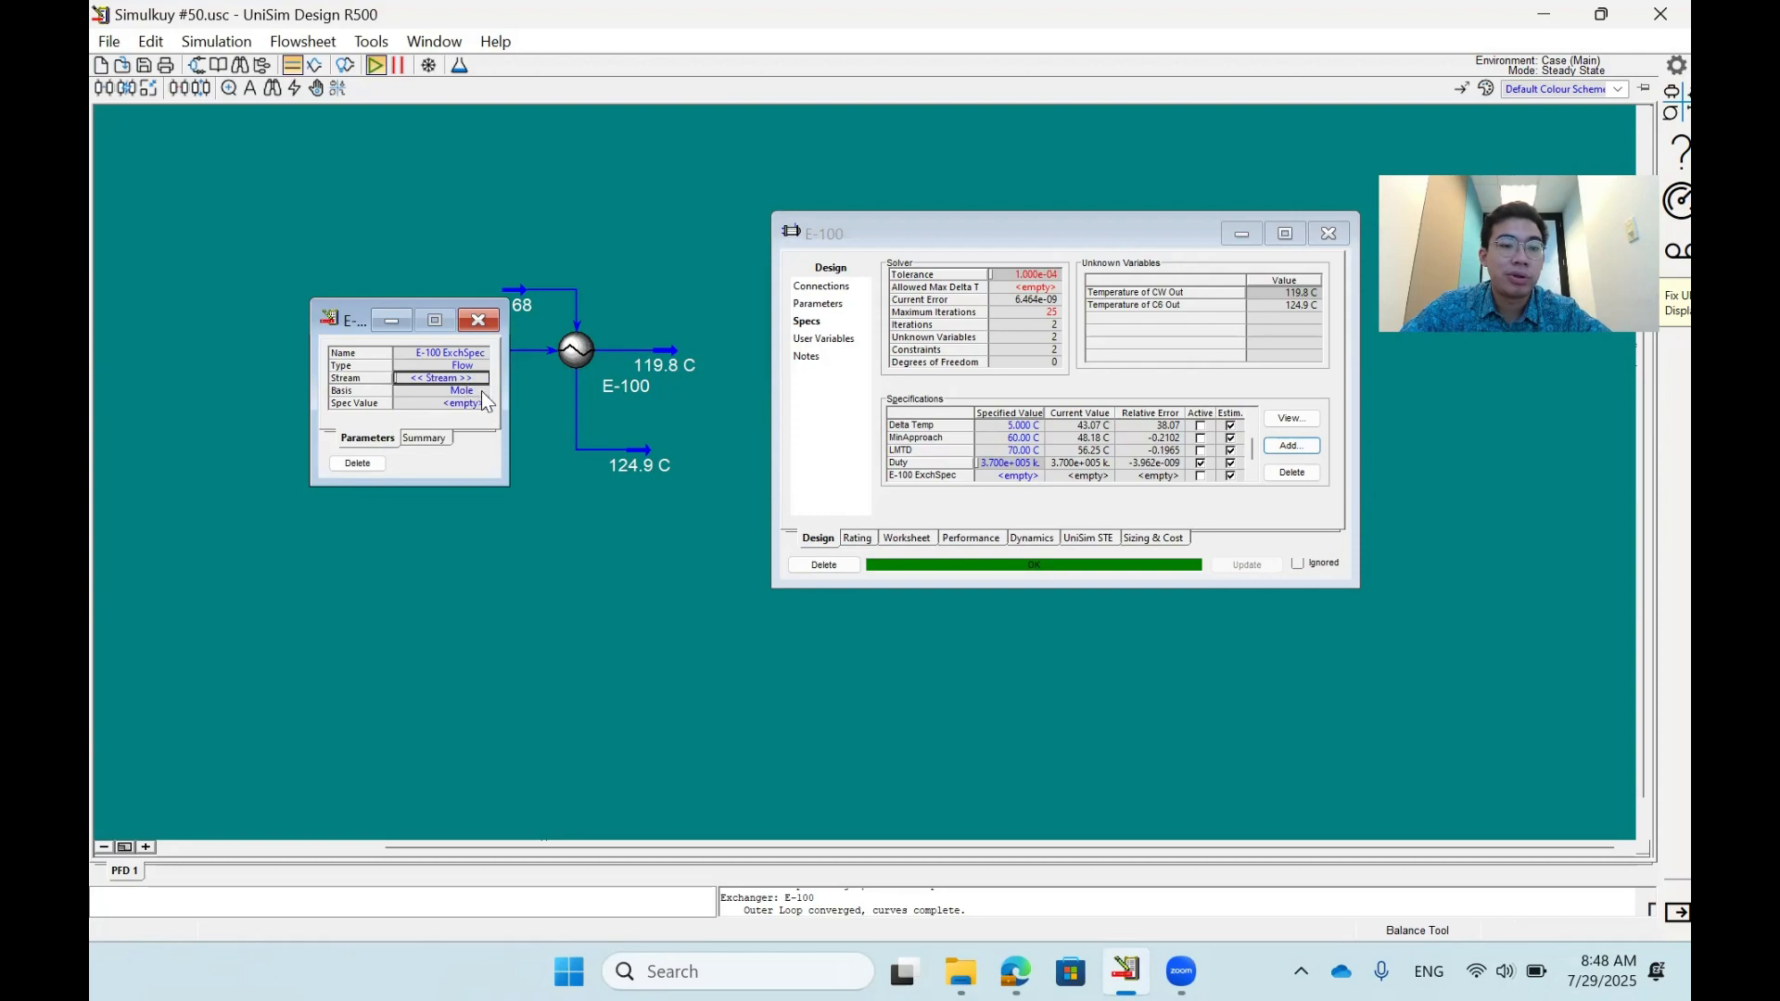
- Change the new specification's type to Subcooling and move its window clear of the exchanger's streams
{"action": "left_click", "coordinate": [482, 365]}
{"action": "left_click", "coordinate": [479, 365]}
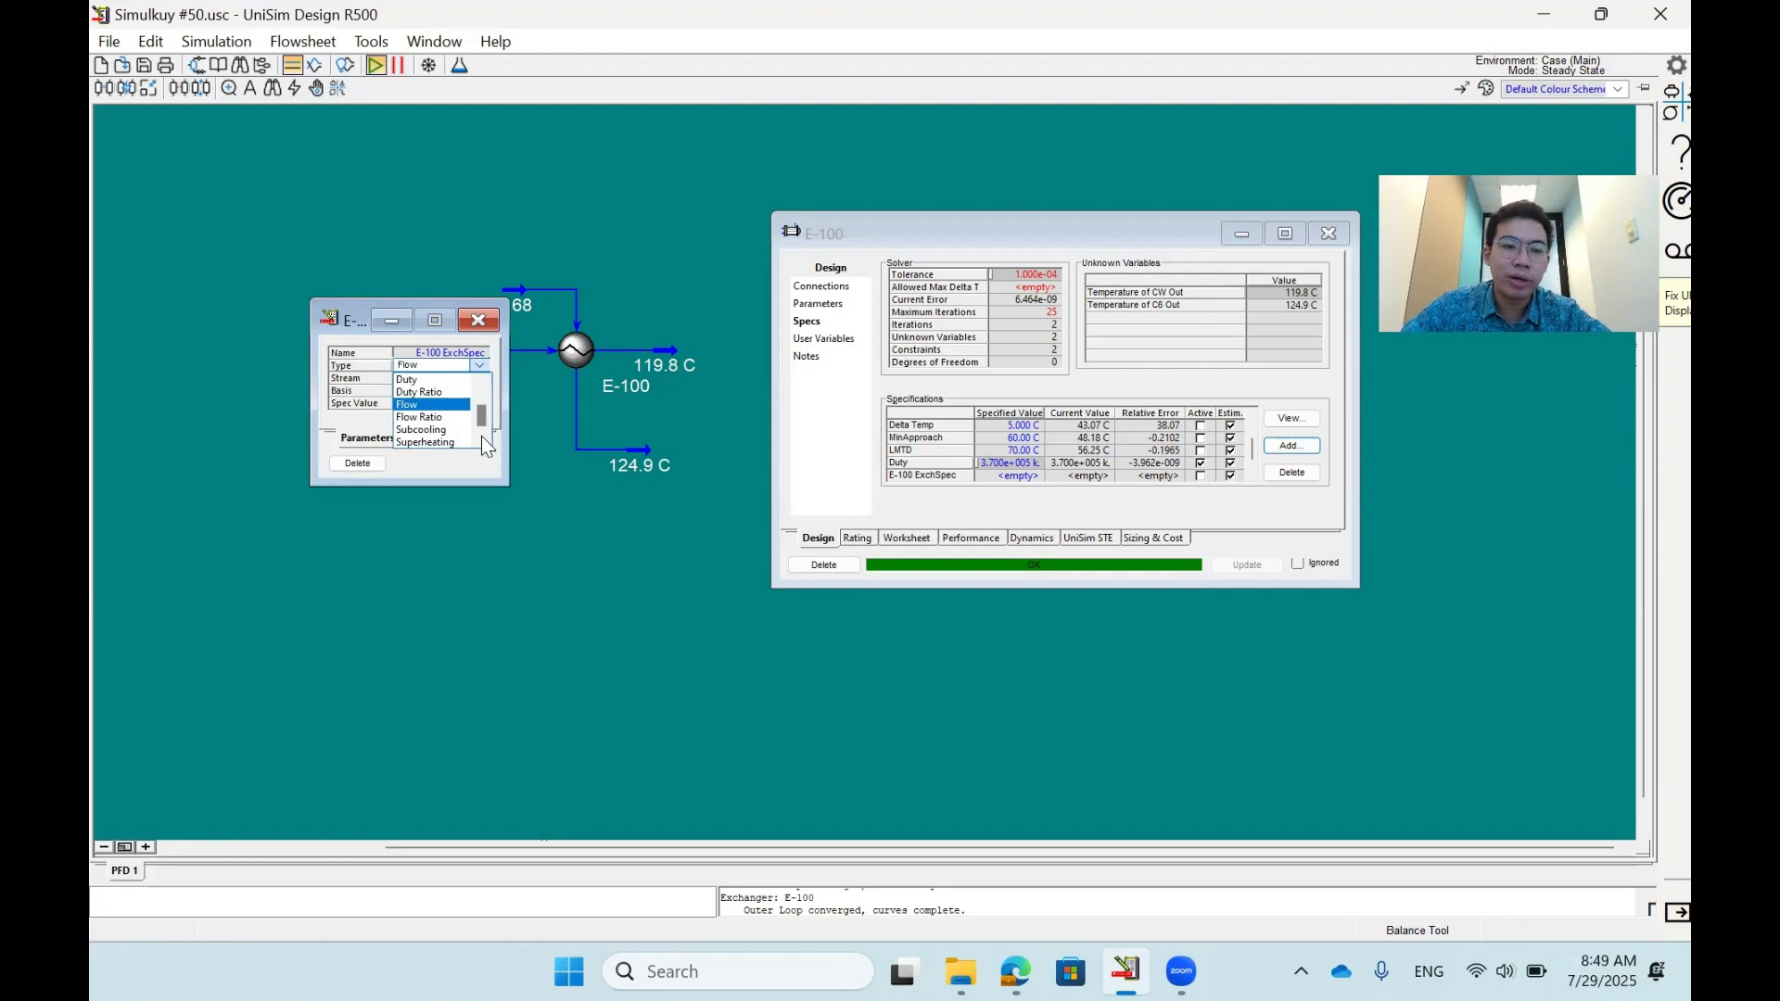
{"action": "left_click", "coordinate": [452, 430]}
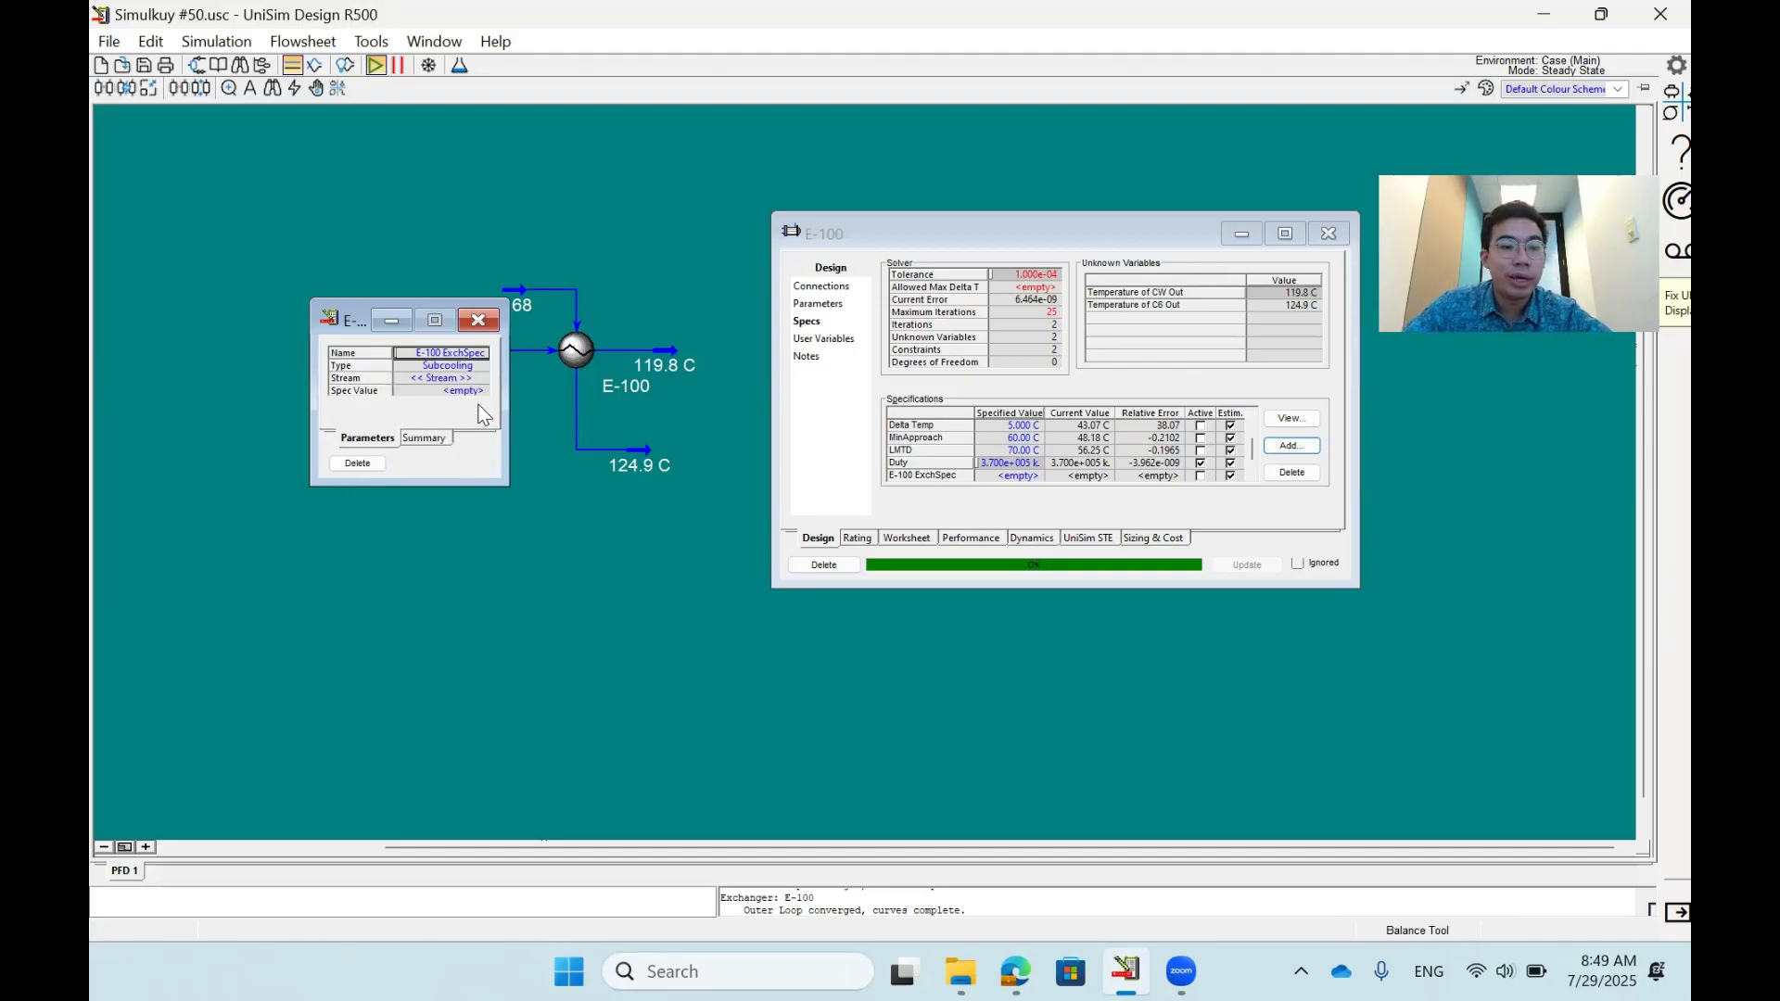
{"action": "left_click", "coordinate": [481, 379]}
{"action": "left_click", "coordinate": [480, 379]}
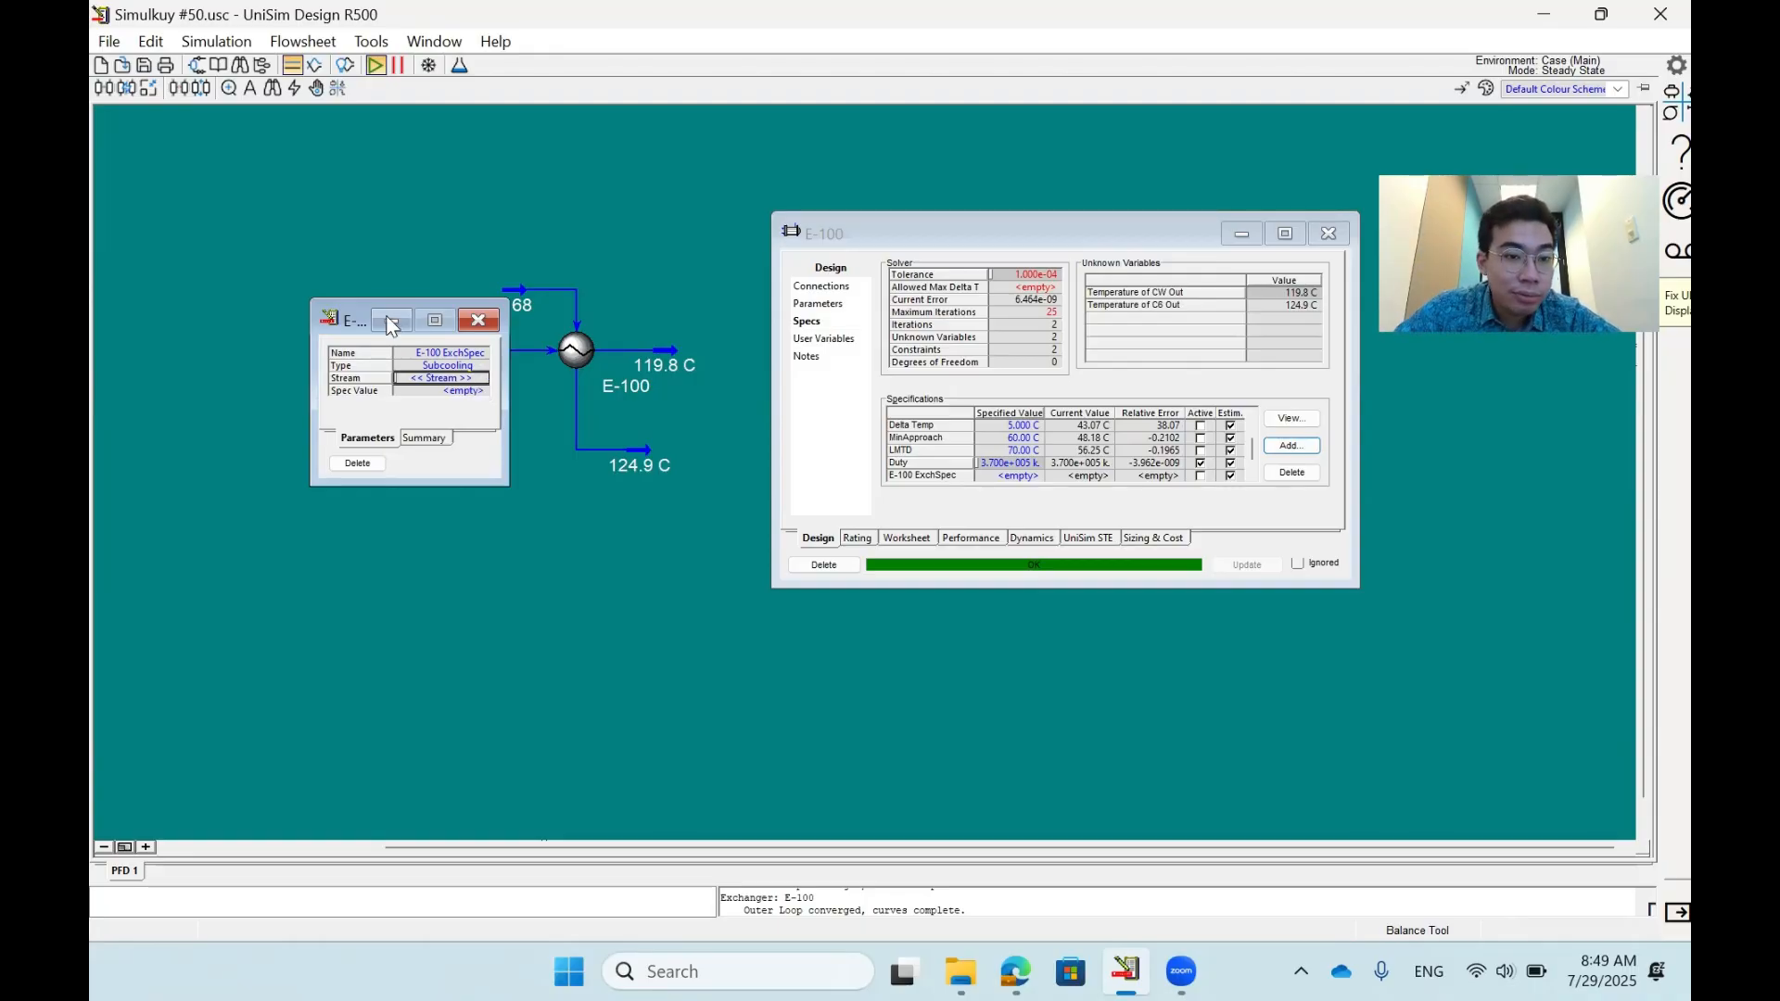
{"action": "left_click_drag", "start_coordinate": [354, 314], "coordinate": [274, 296]}
{"action": "left_click", "coordinate": [501, 347]}
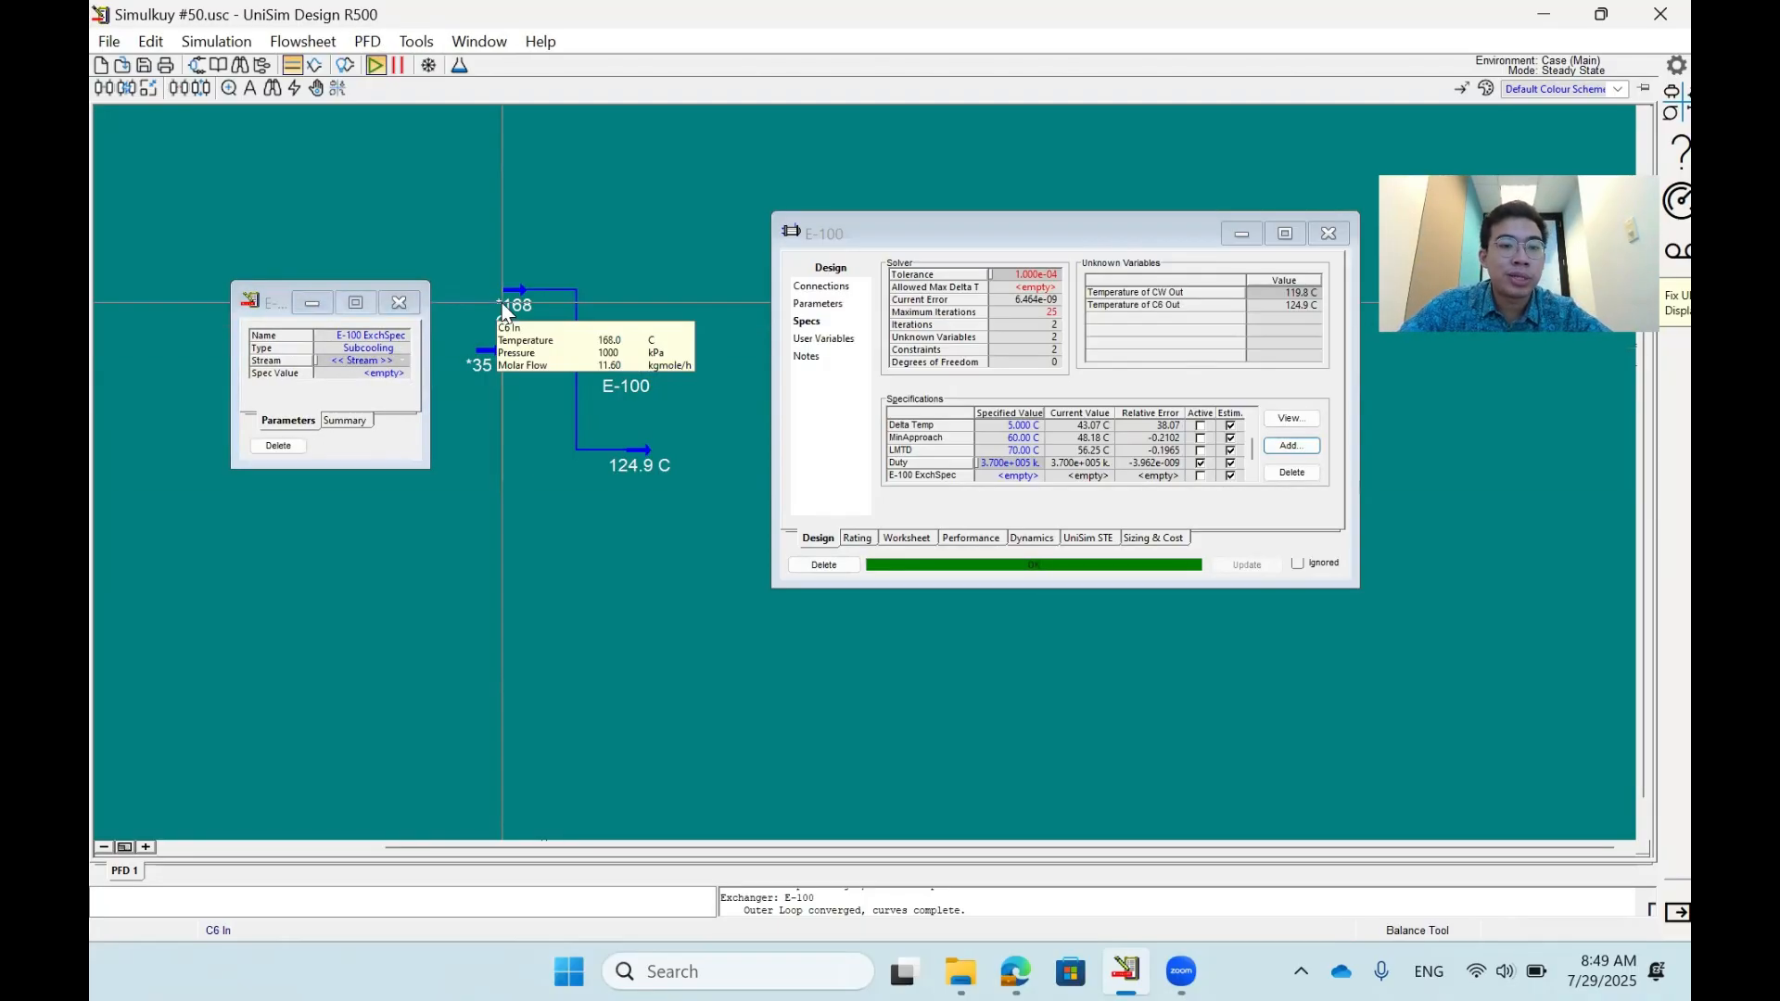
- Set the subcooling specification to 5 °C for stream C6 Out and make it active in place of Duty
{"action": "left_click", "coordinate": [401, 360]}
{"action": "left_click", "coordinate": [404, 375]}
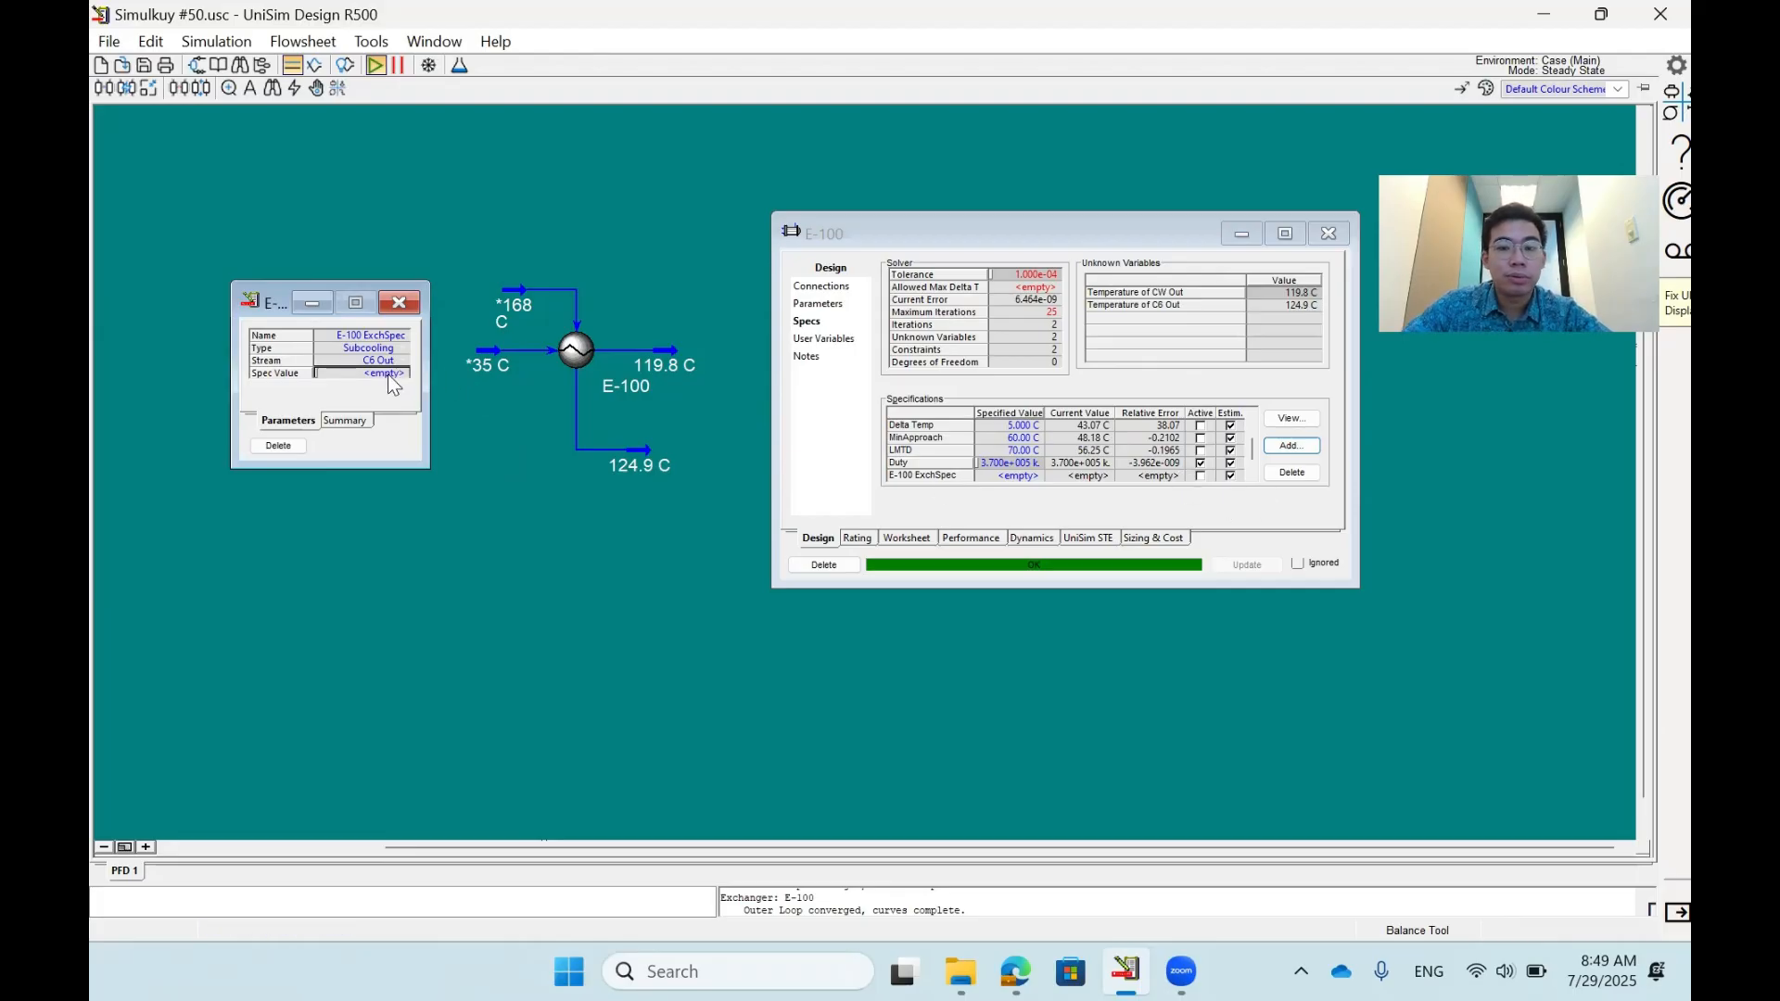
{"action": "type", "text": "5"}
{"action": "key", "text": "Return"}
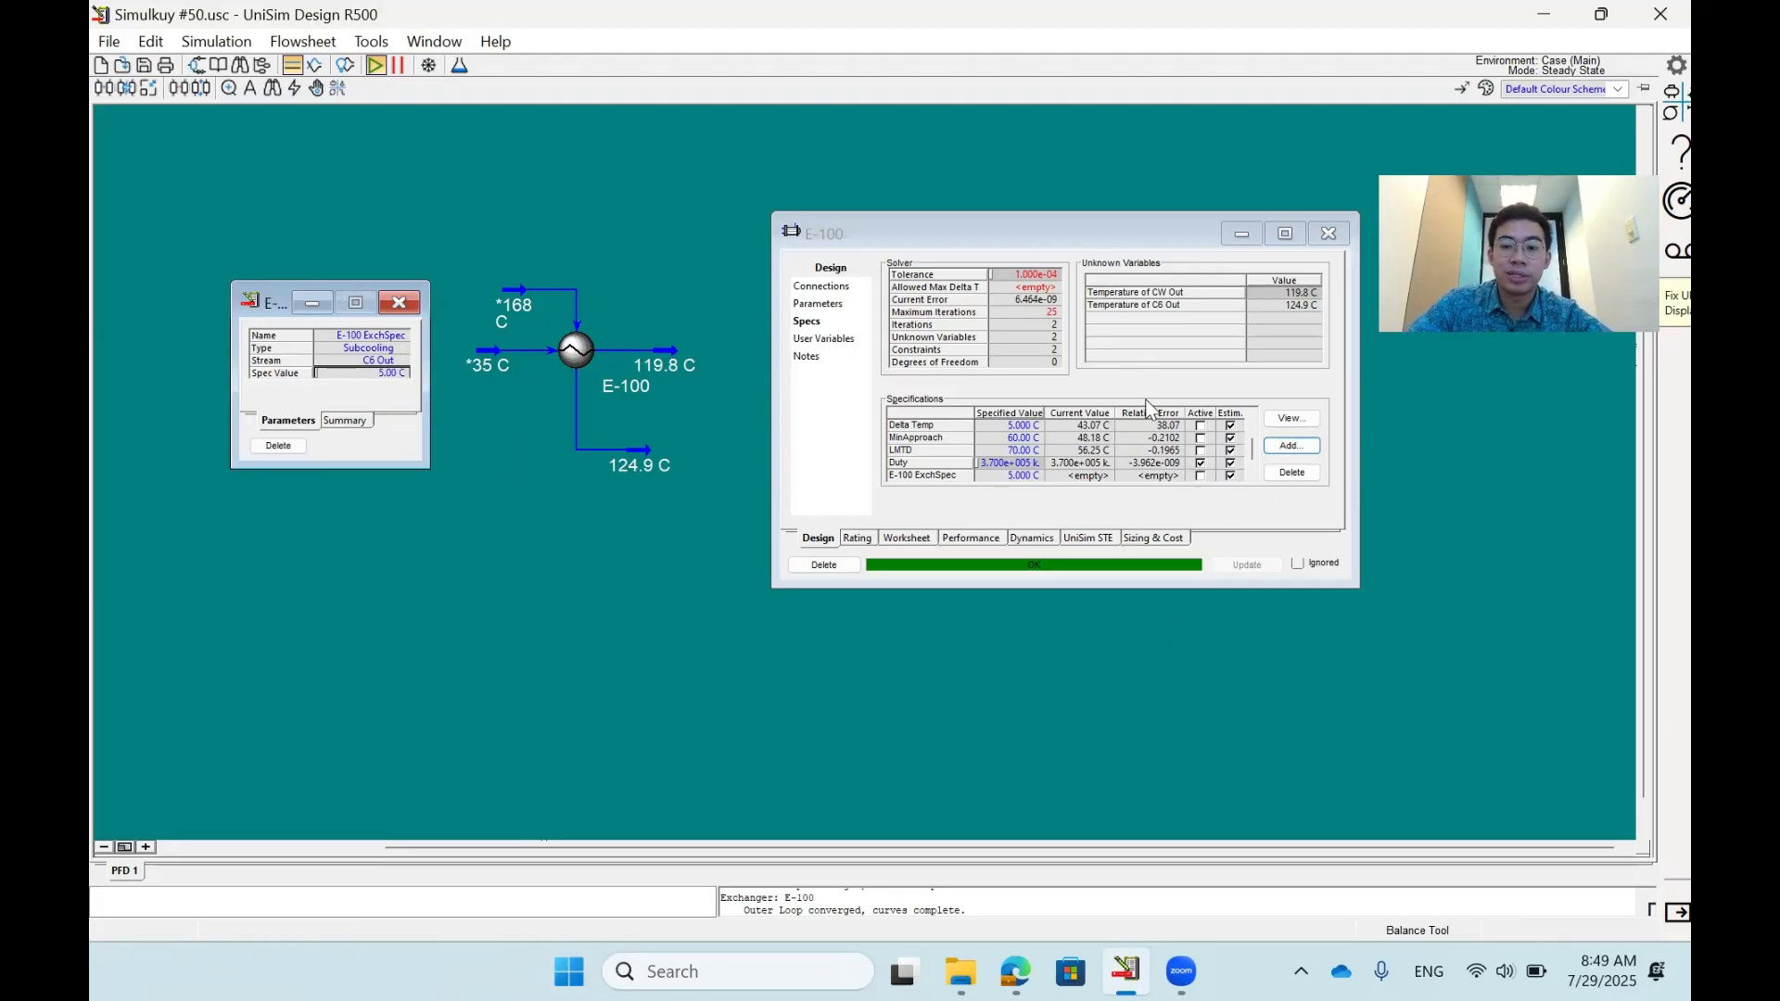
{"action": "left_click", "coordinate": [1200, 475]}
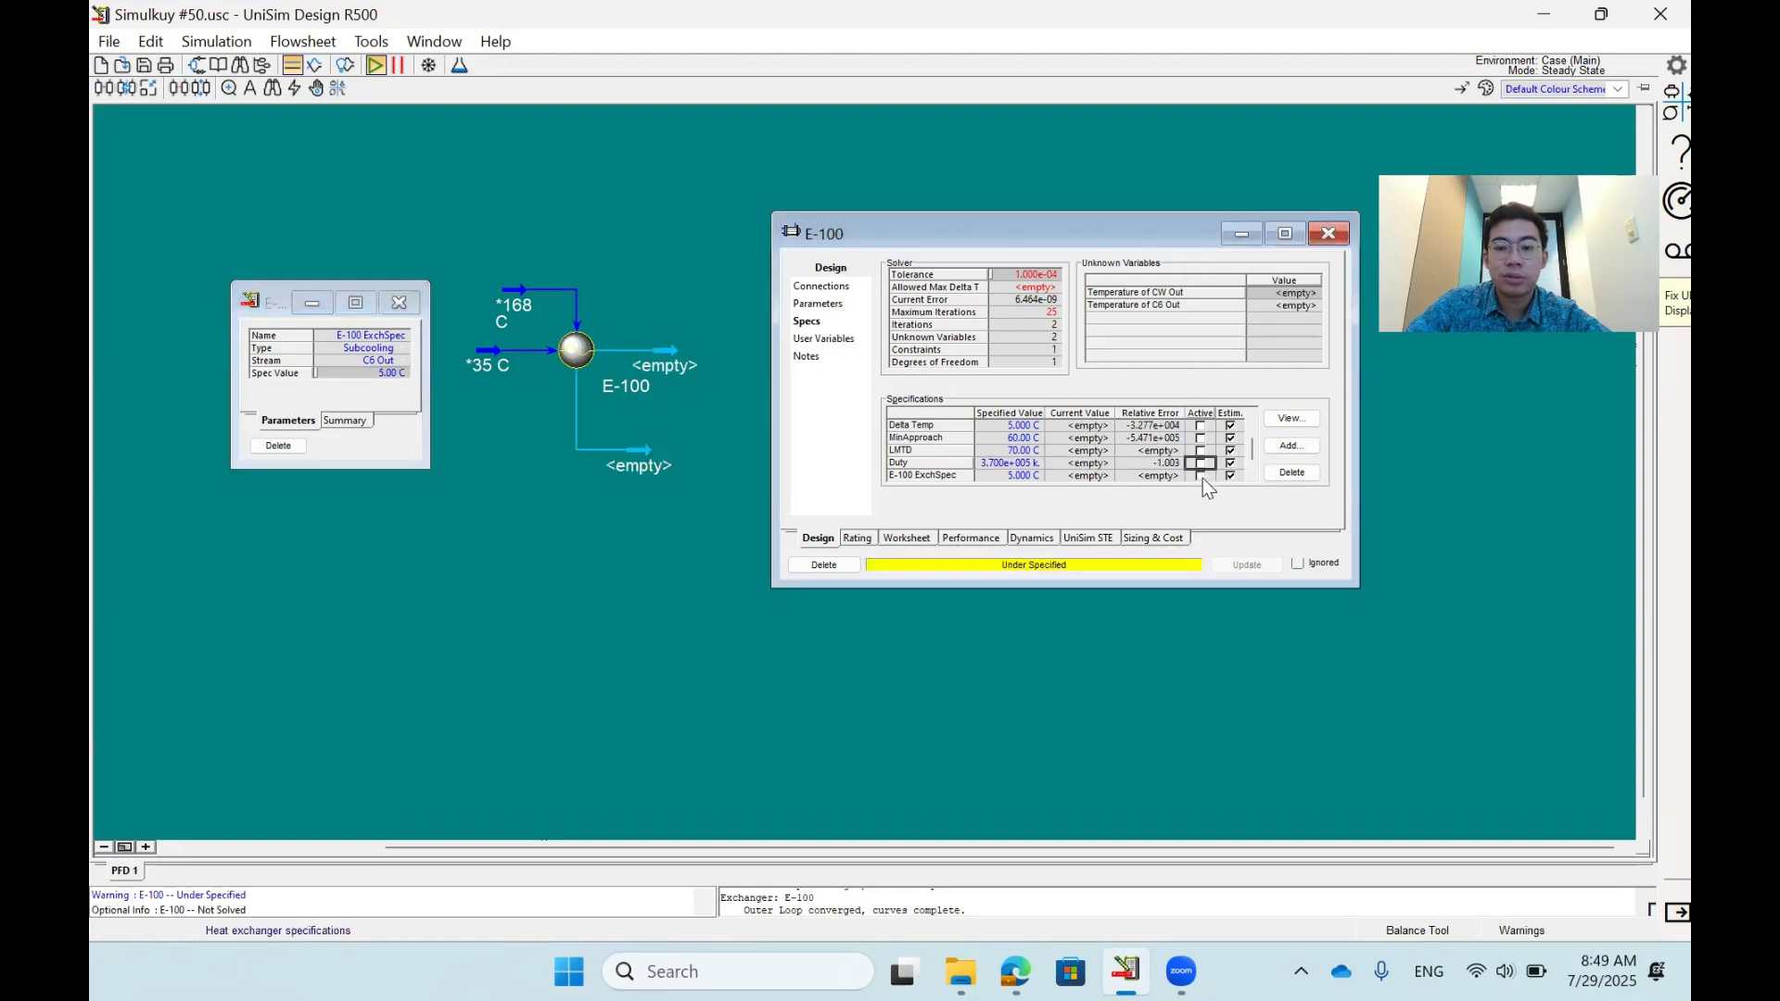
- Open the C6 Out stream's conditions beside the specification and examine its vapour fraction, temperature and pressure
{"action": "left_click", "coordinate": [638, 489]}
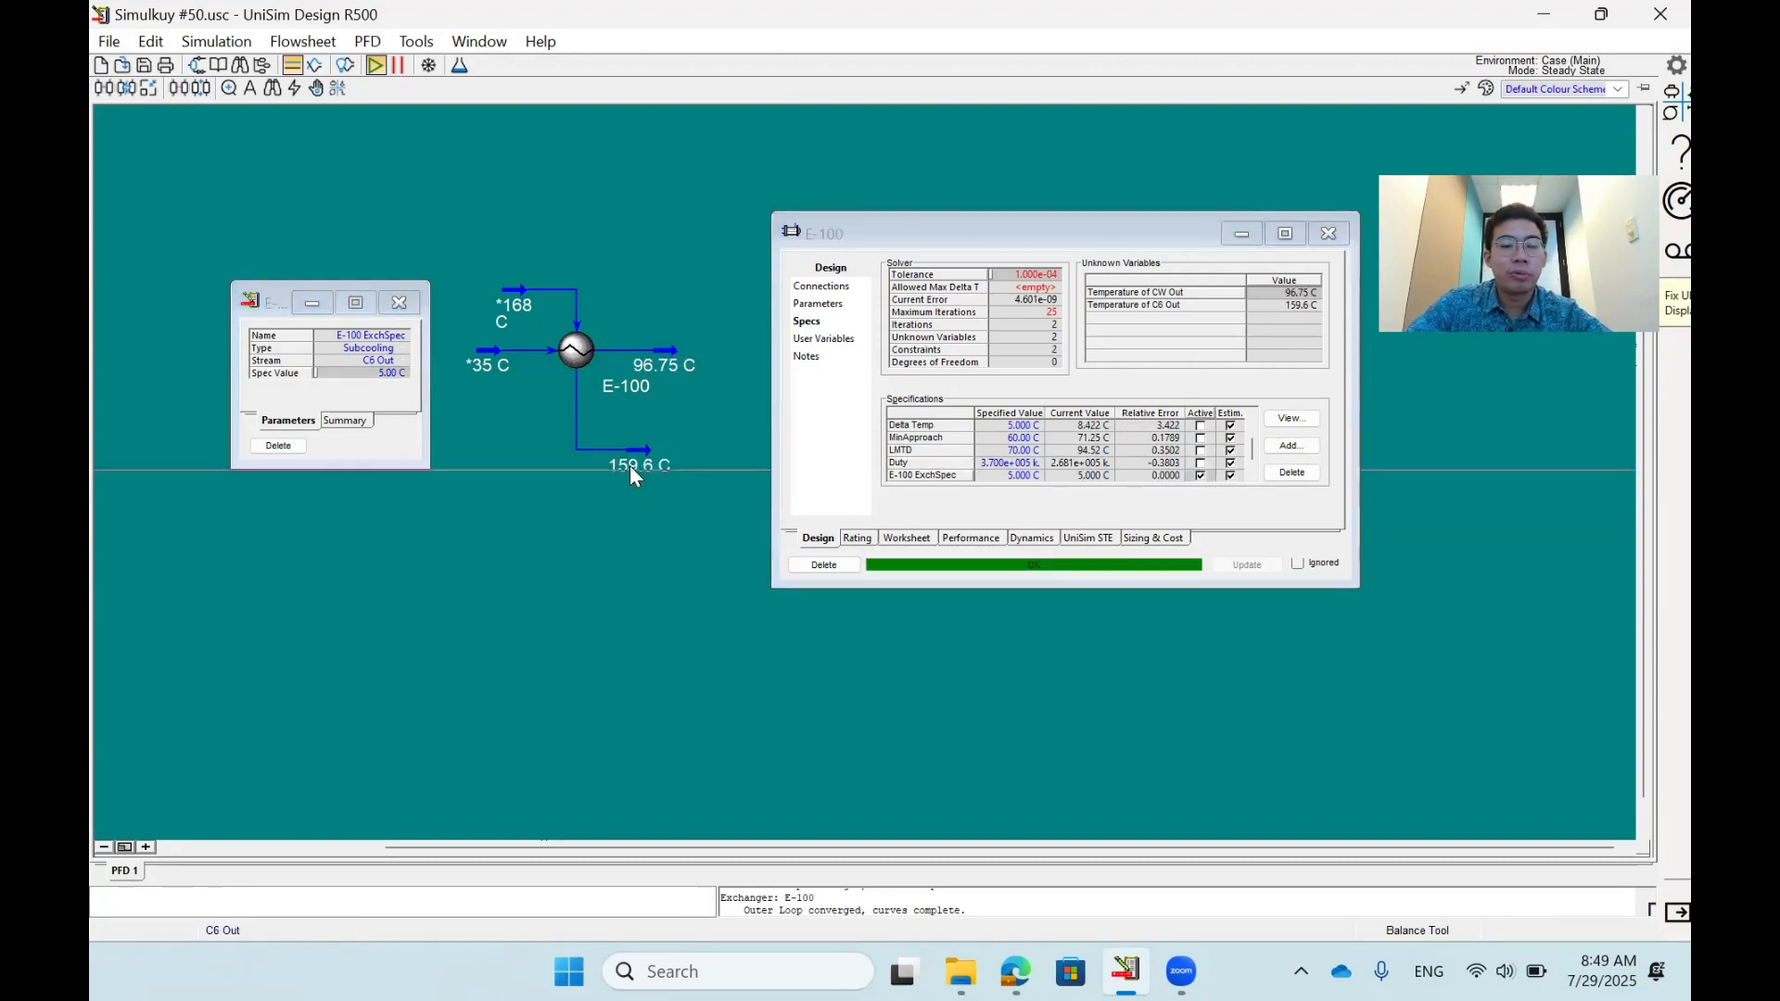
{"action": "double_click", "coordinate": [632, 469]}
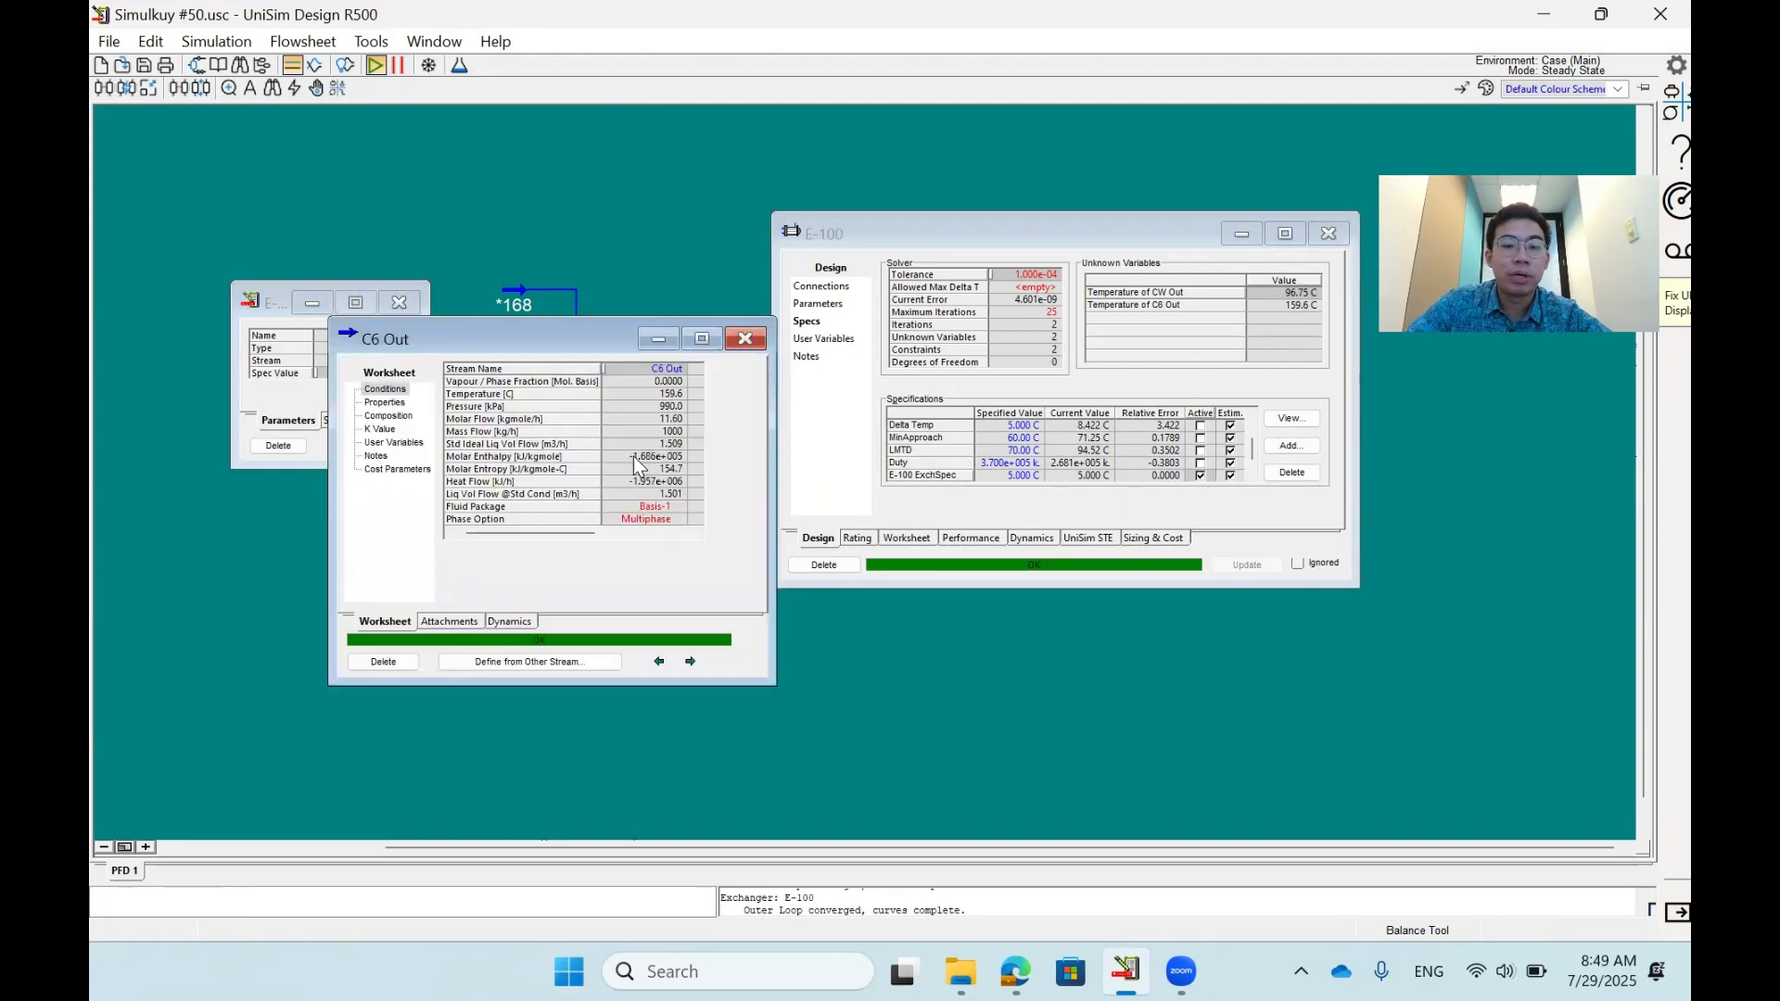
{"action": "left_click", "coordinate": [647, 405]}
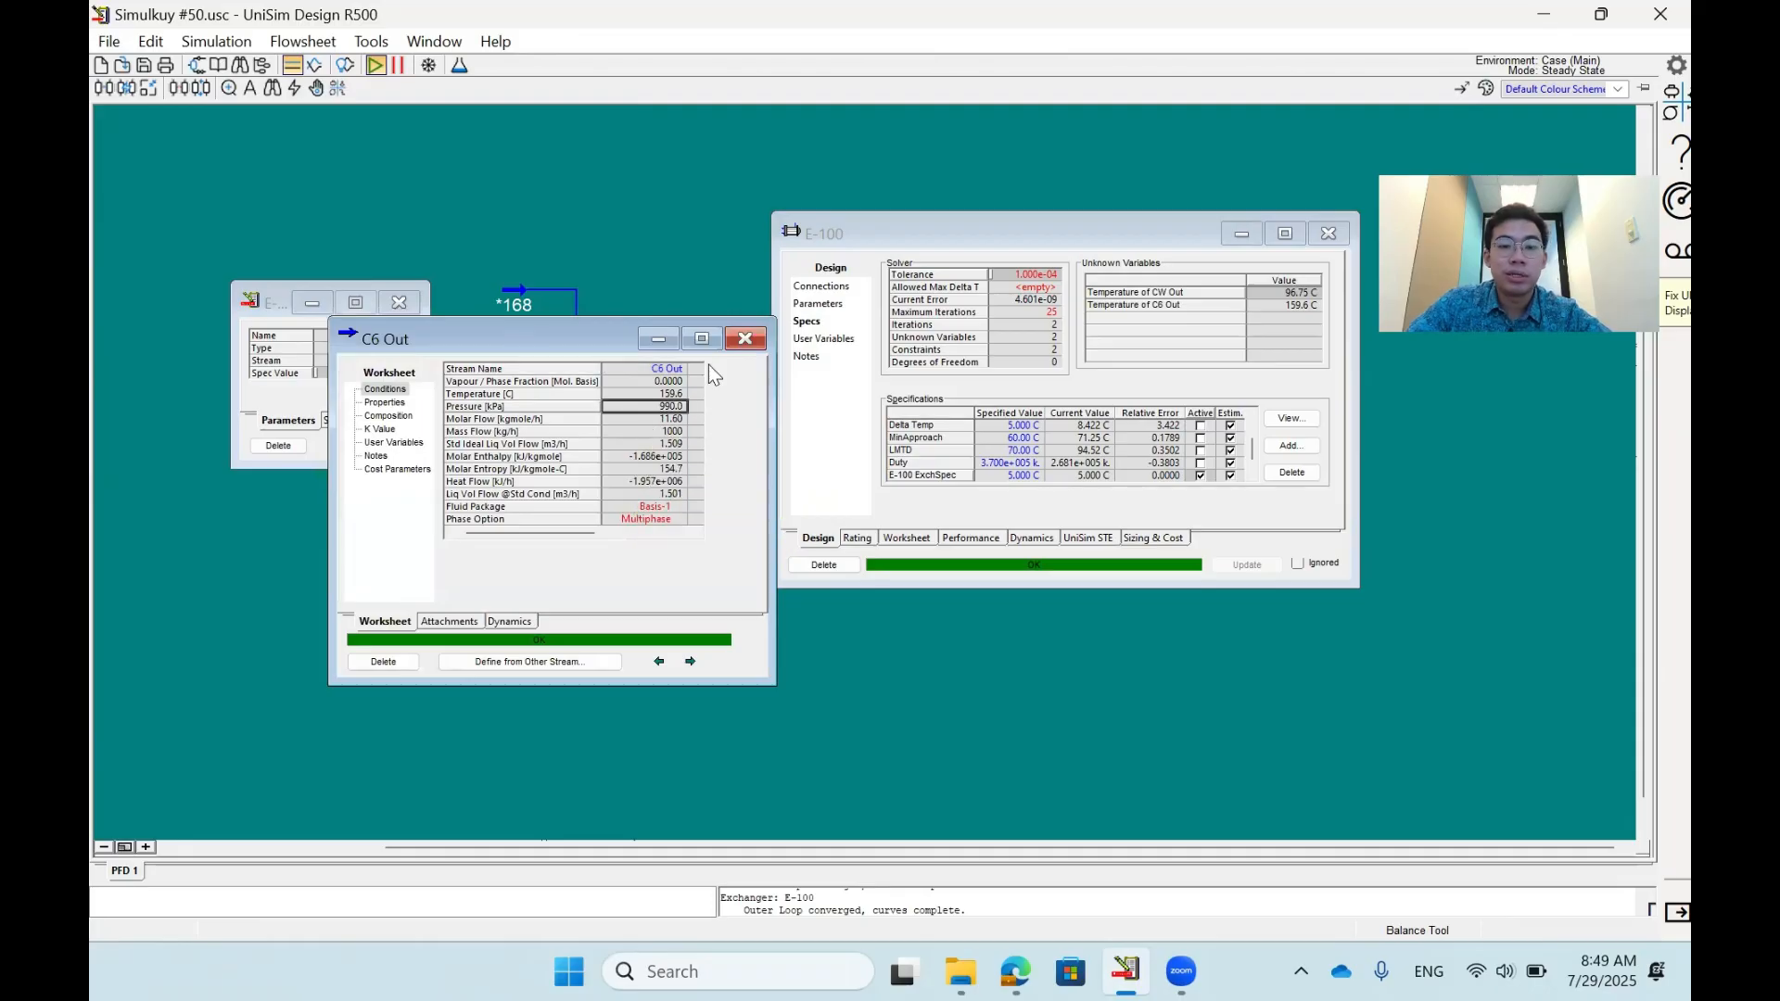
{"action": "left_click_drag", "start_coordinate": [584, 339], "coordinate": [750, 318]}
{"action": "left_click", "coordinate": [794, 373]}
- Set the subcooling of C6 Out to 0 °C, check the stream's conditions and close its window
{"action": "left_click", "coordinate": [338, 372]}
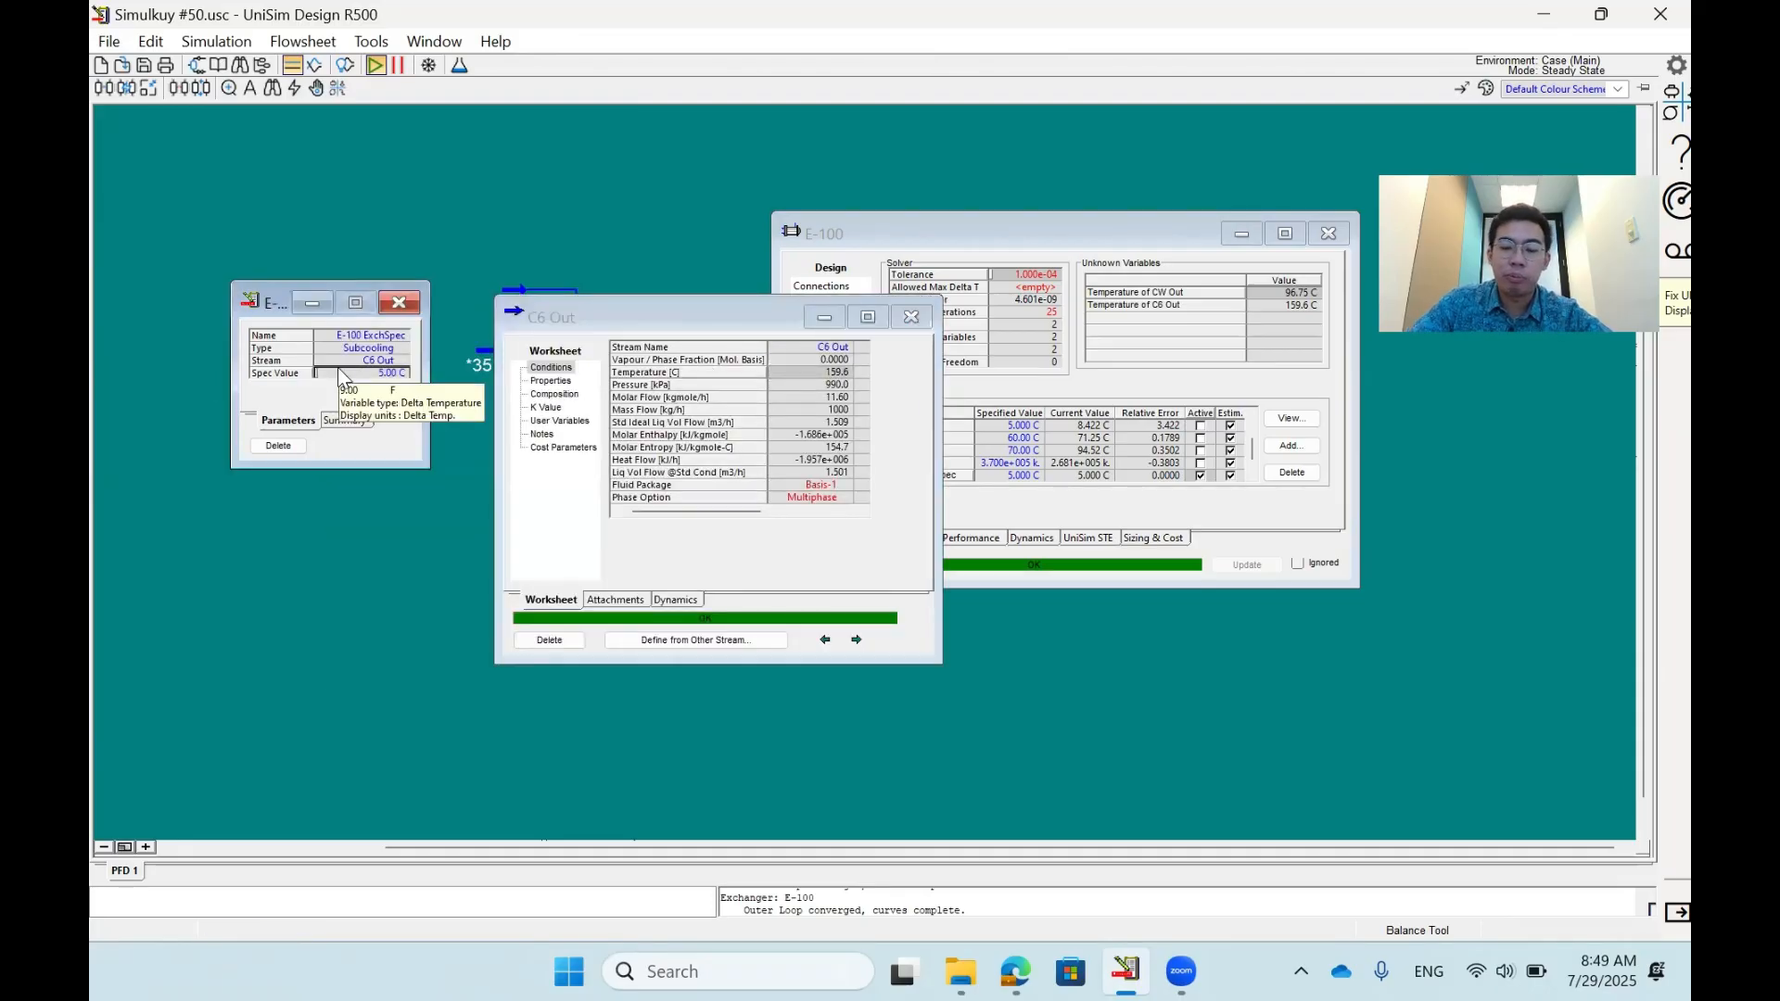
{"action": "type", "text": "0"}
{"action": "key", "text": "Return"}
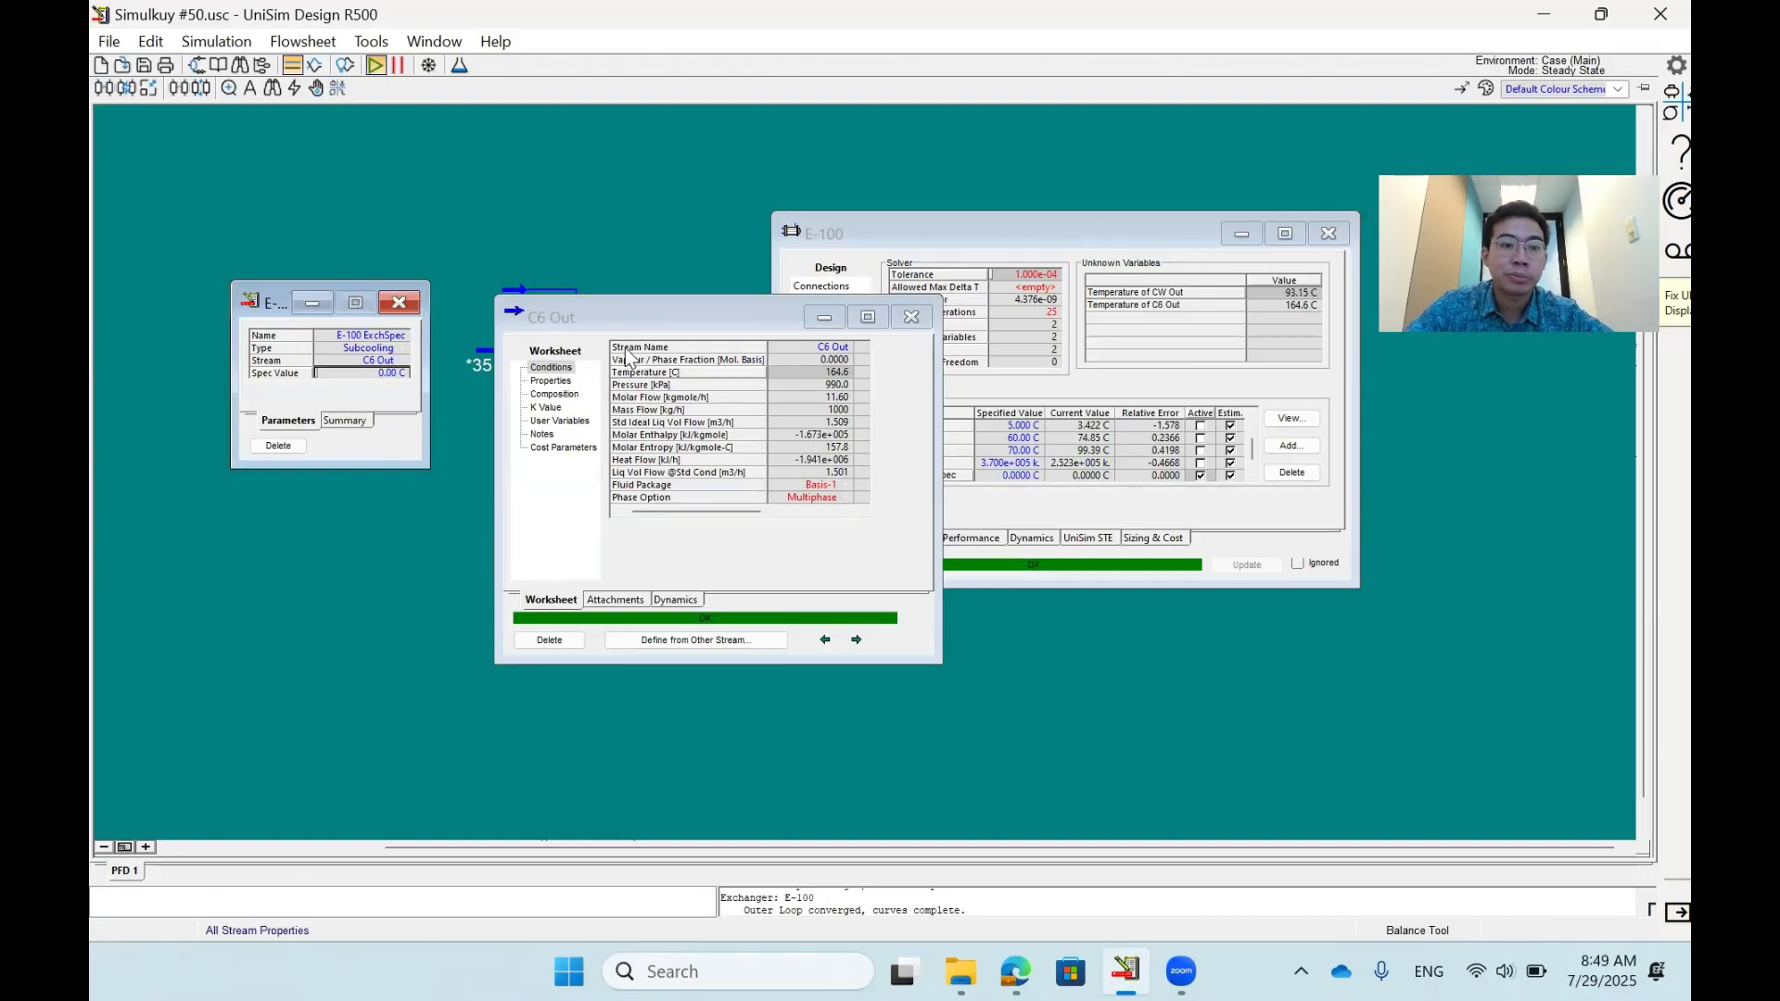
{"action": "left_click", "coordinate": [915, 316]}
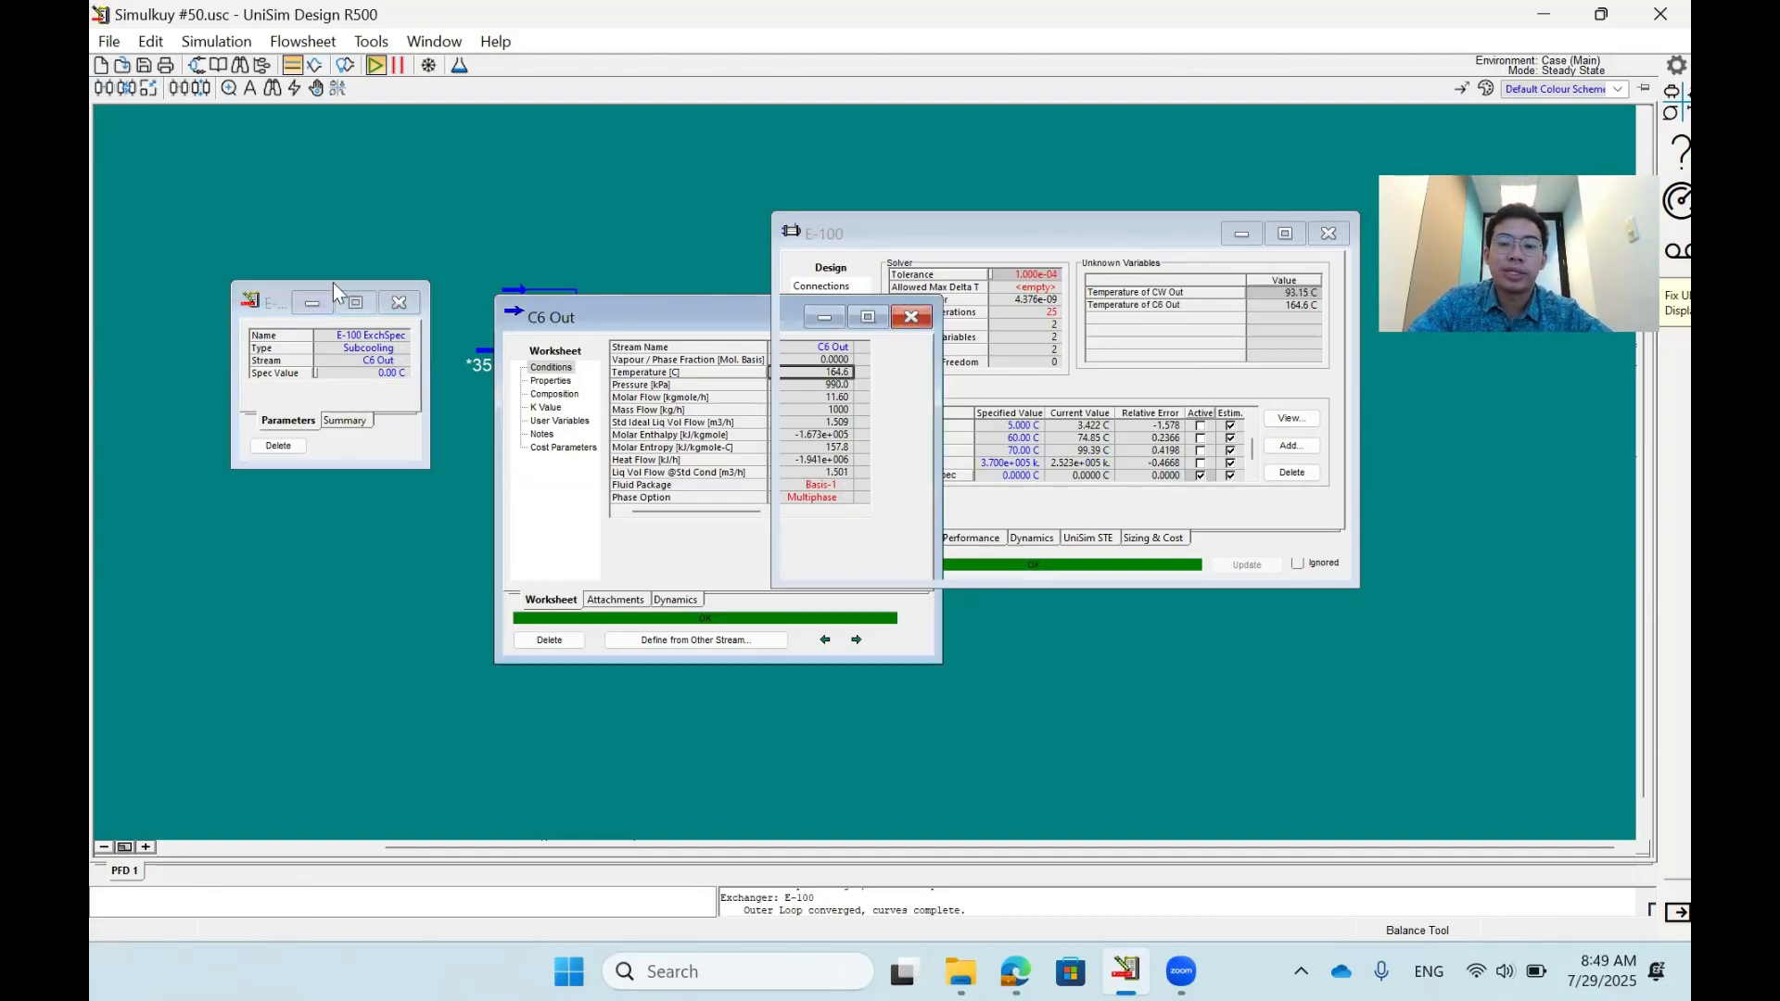
- Change the new specification's type to Superheating and review the other available types
{"action": "left_click", "coordinate": [399, 348]}
{"action": "left_click", "coordinate": [401, 347]}
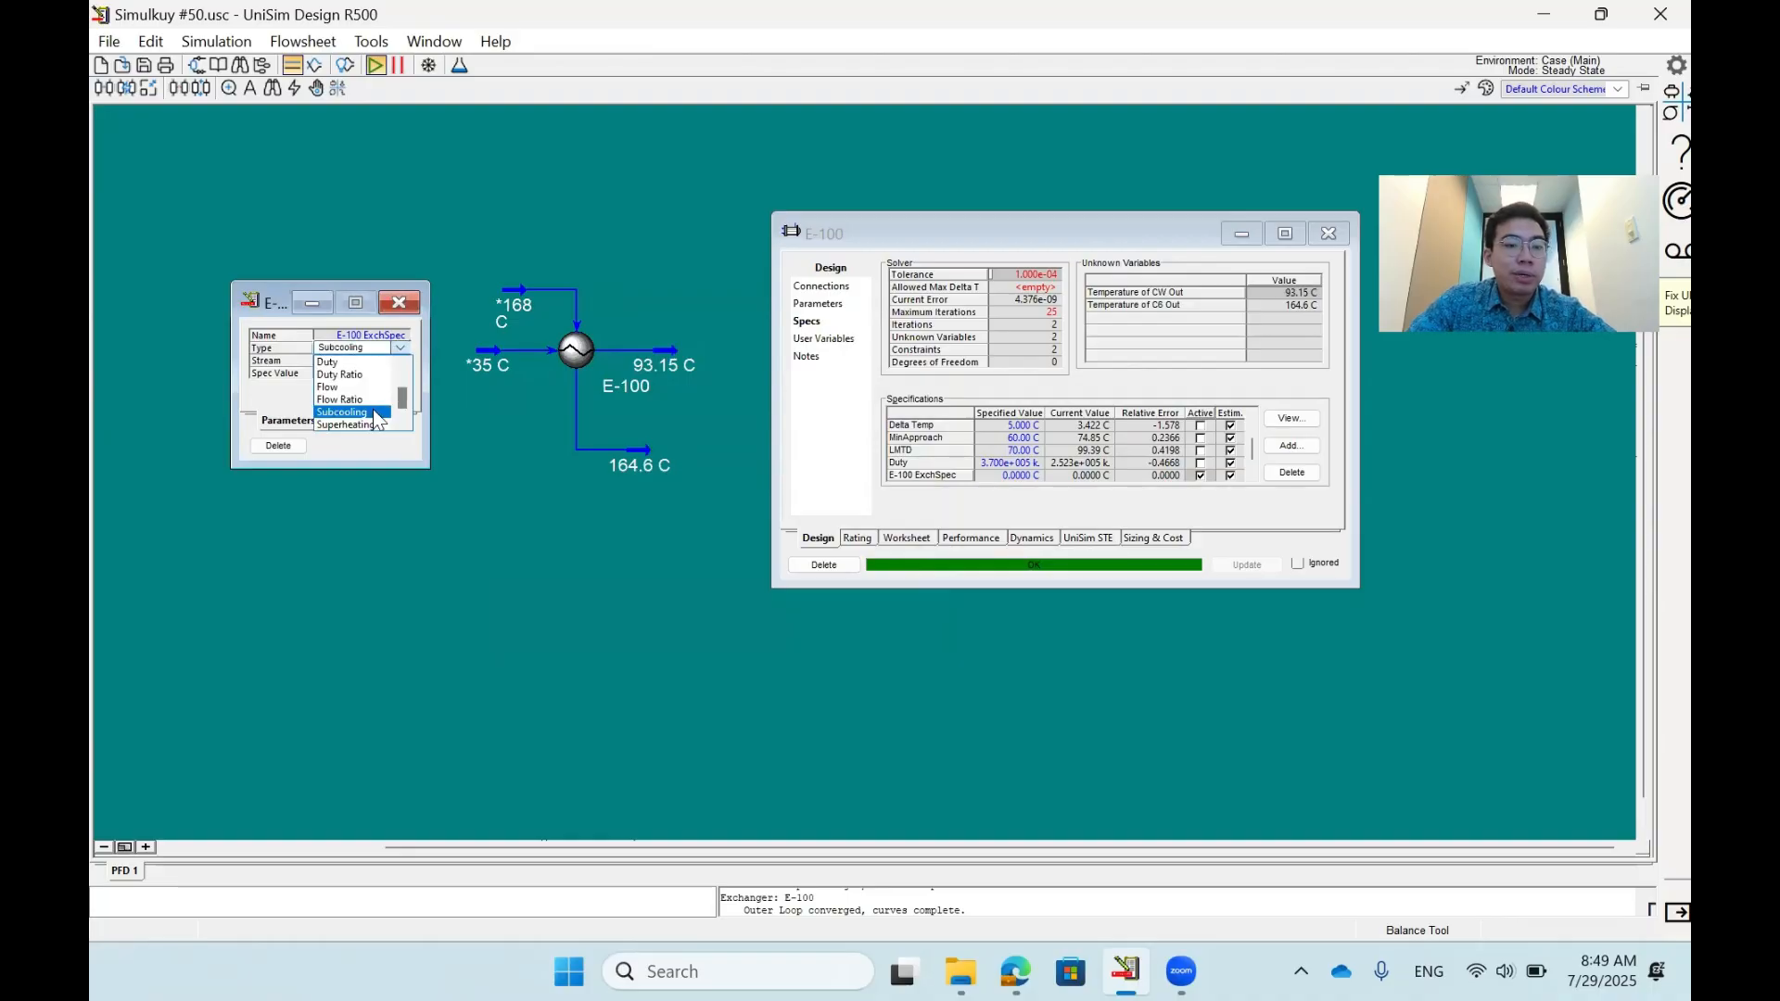
{"action": "left_click", "coordinate": [371, 424]}
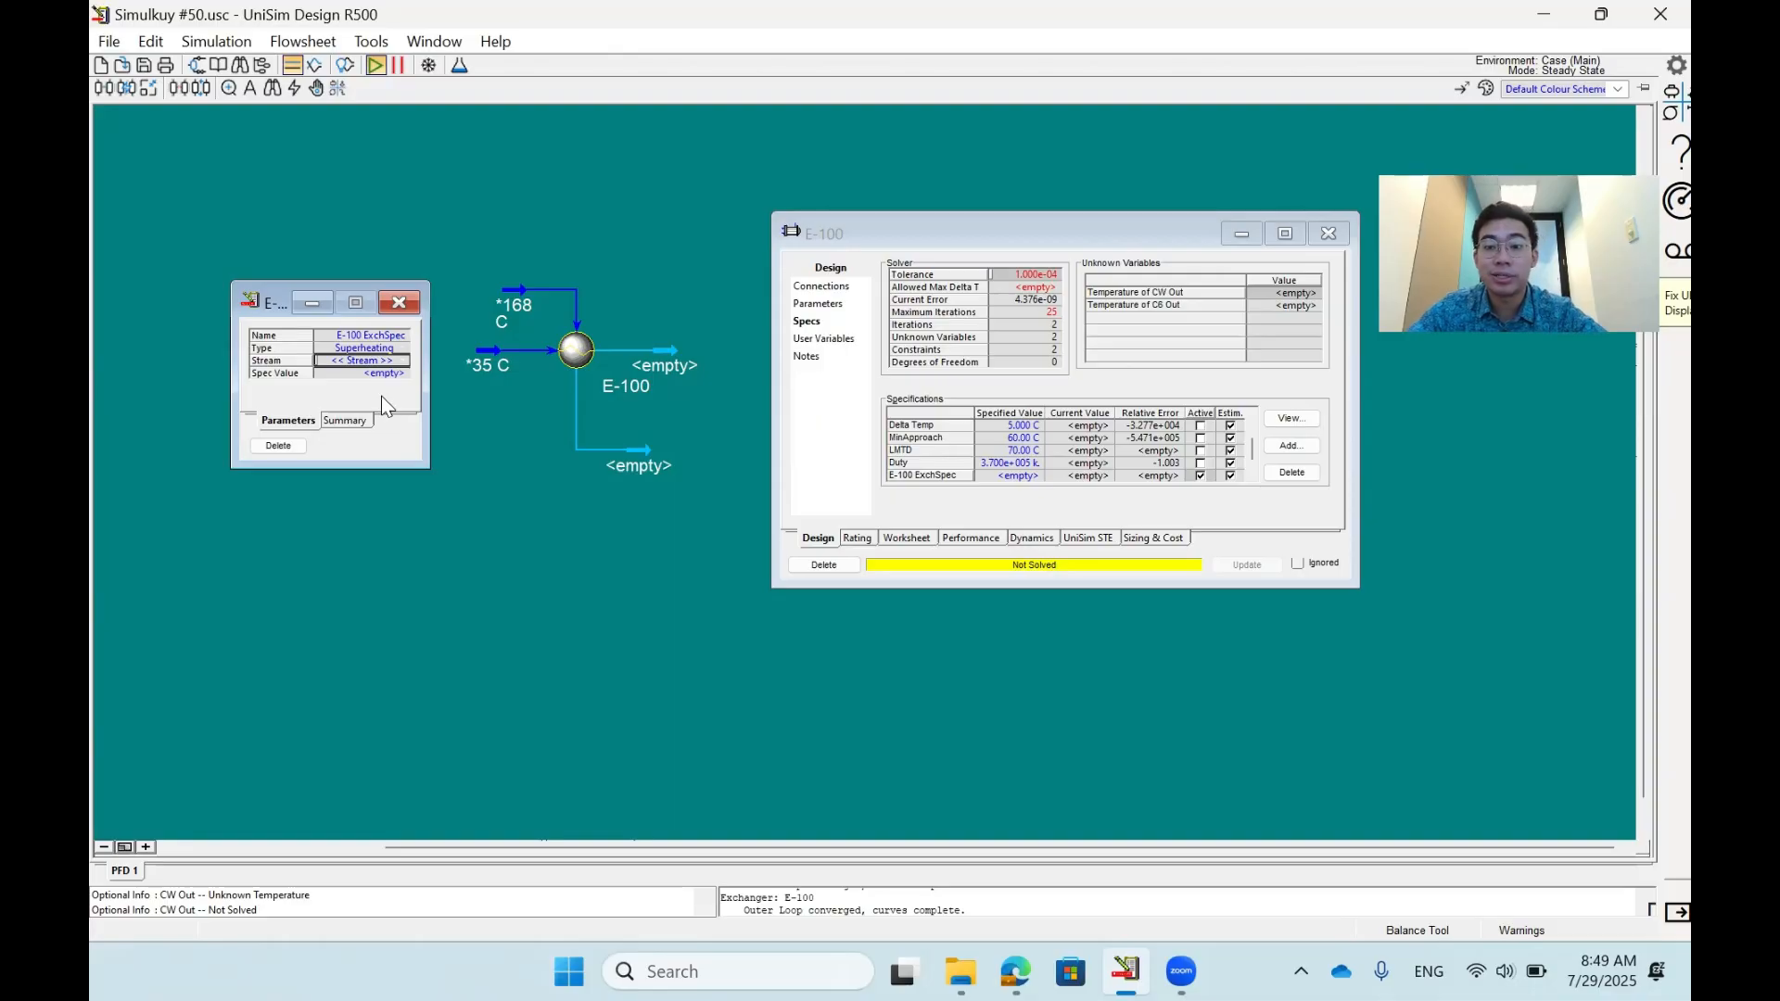
{"action": "left_click", "coordinate": [403, 348]}
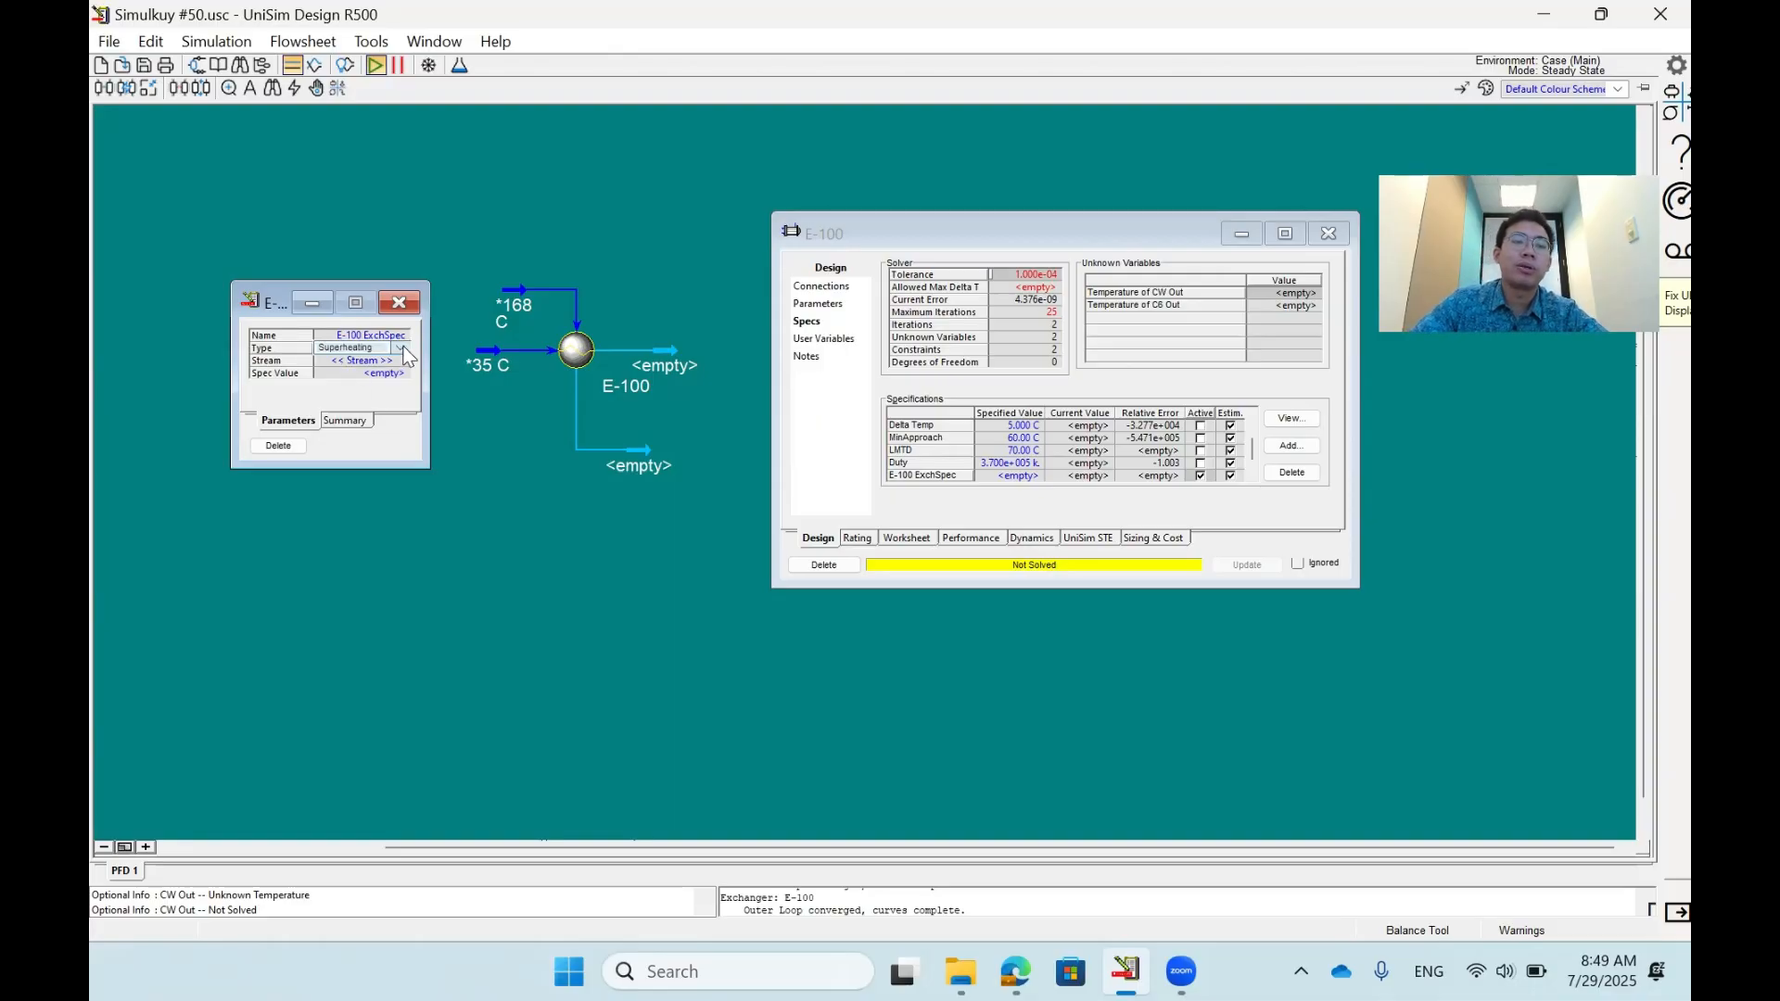
{"action": "left_click", "coordinate": [400, 348]}
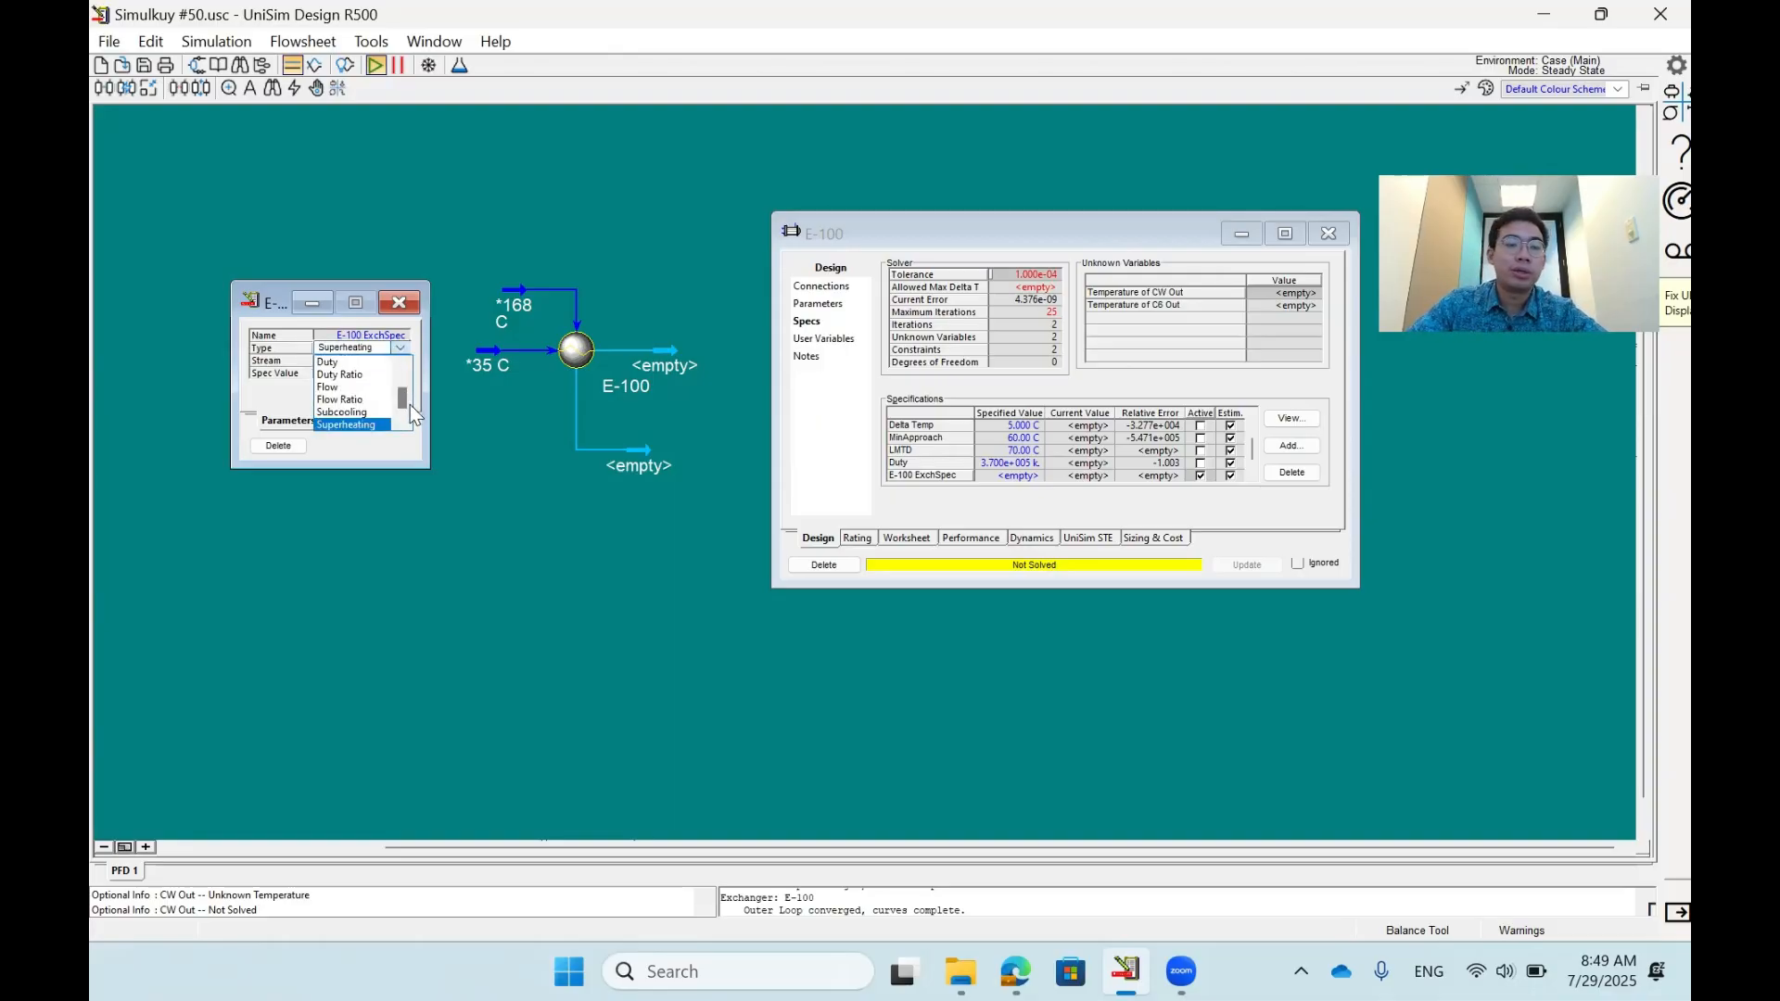
{"action": "left_click", "coordinate": [439, 308]}
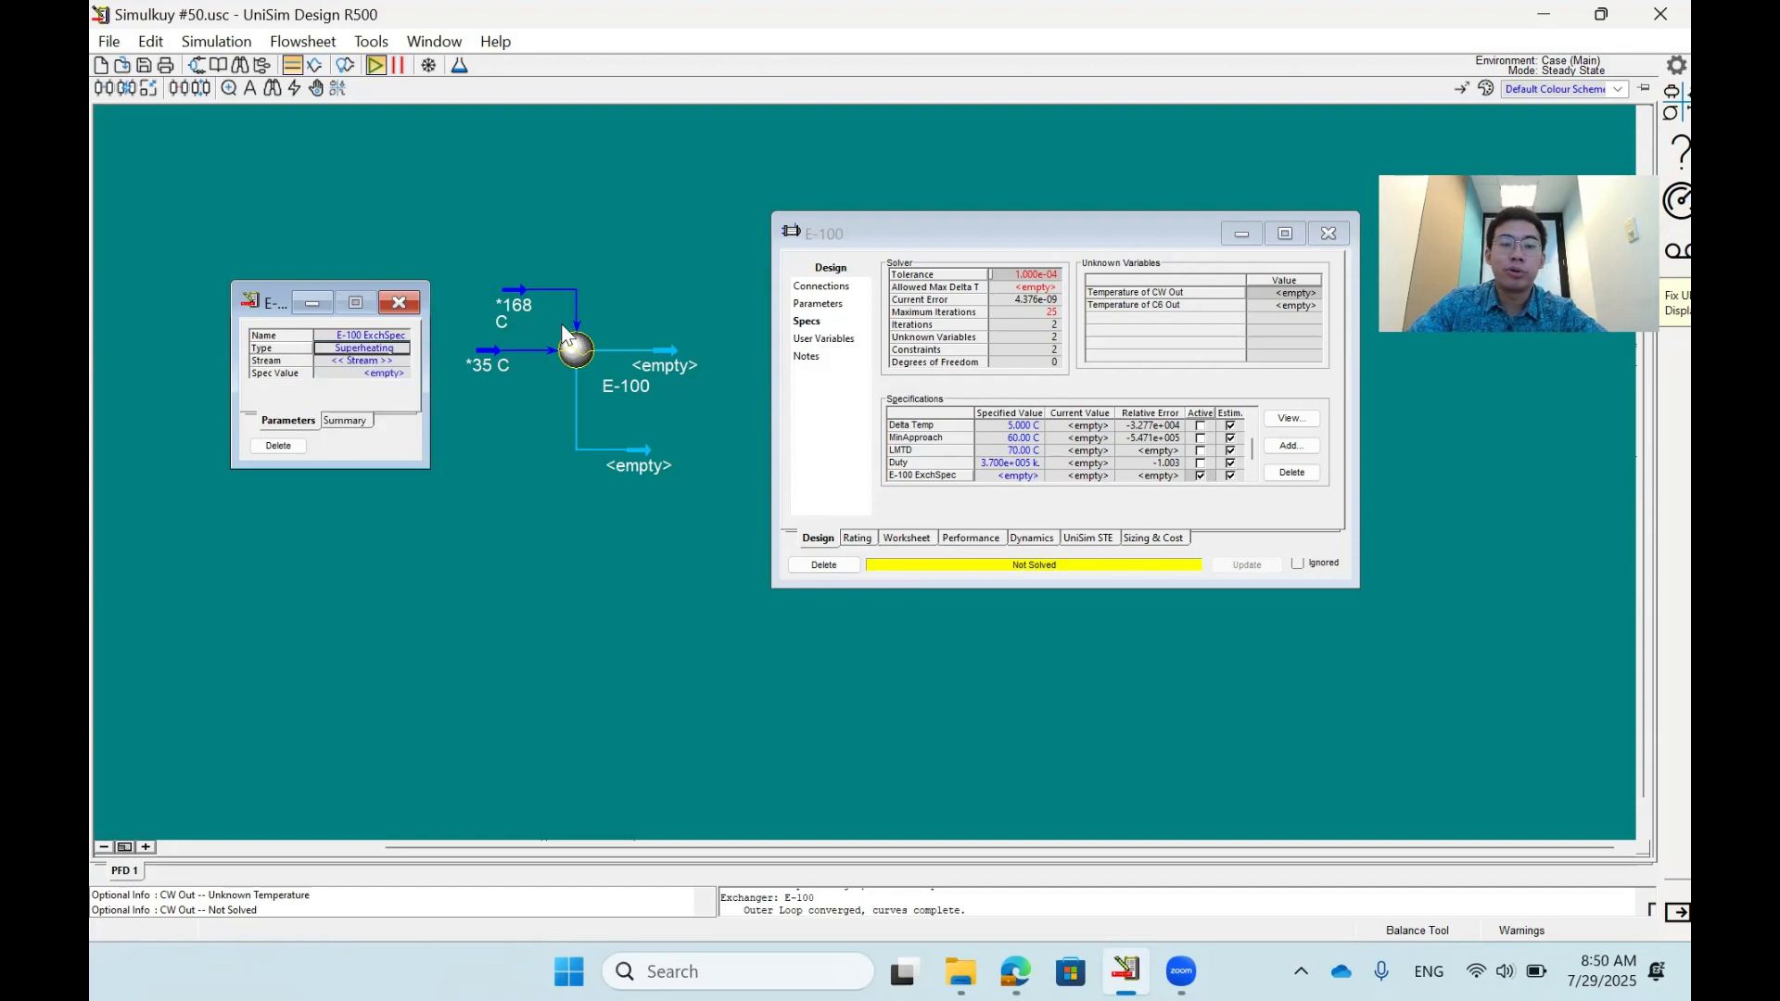
- Close the superheating specification's properties and make Delta Temp active in its place
{"action": "left_click", "coordinate": [404, 302]}
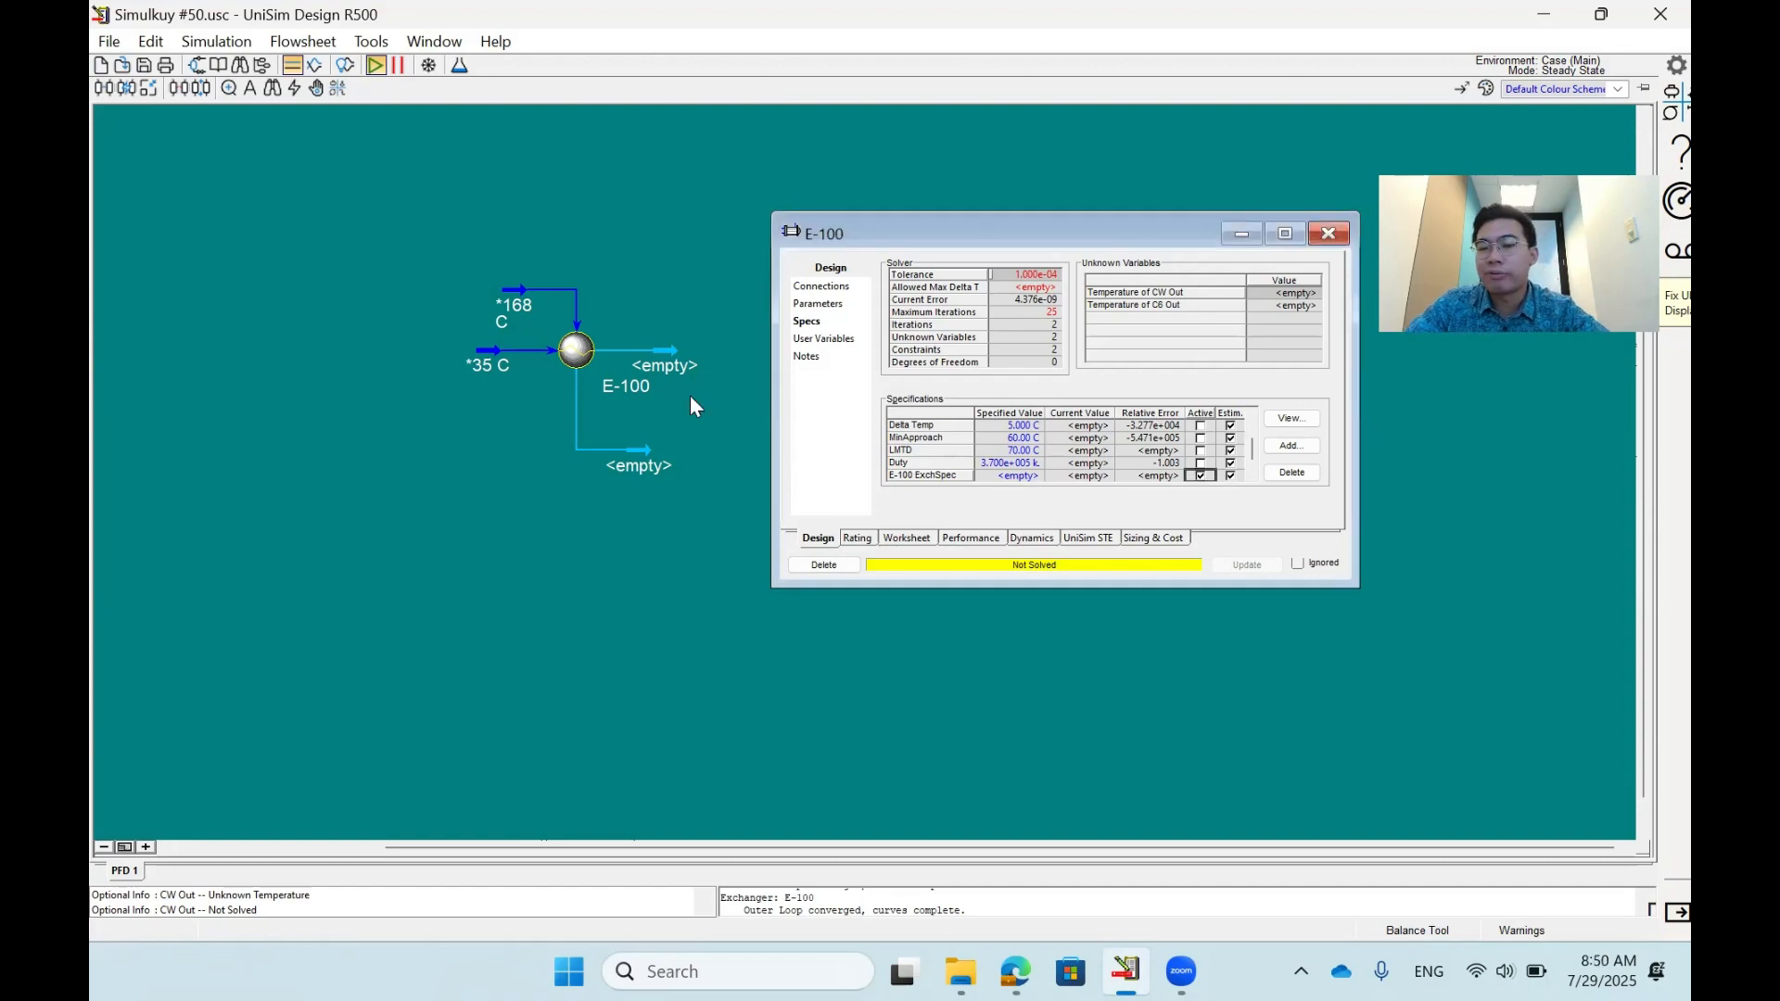
{"action": "left_click", "coordinate": [1201, 476]}
{"action": "scroll", "coordinate": [1205, 452], "scroll_direction": "up", "scroll_amount": 1}
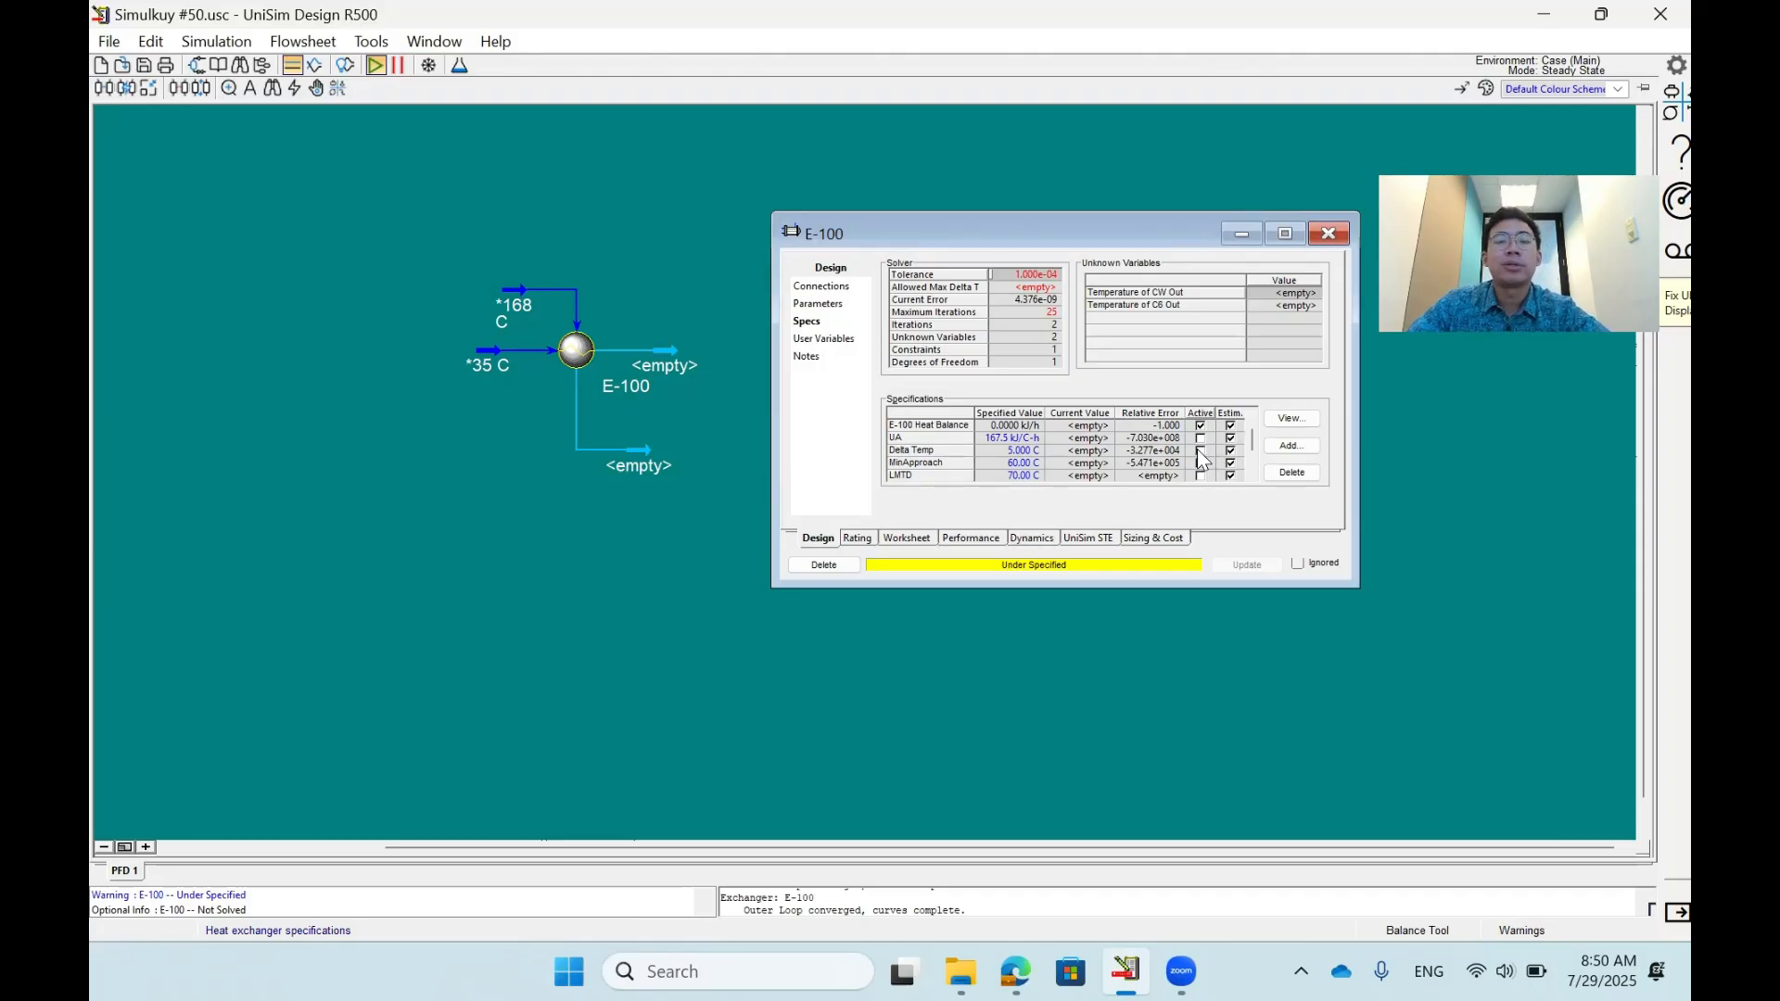
{"action": "left_click", "coordinate": [1200, 451]}
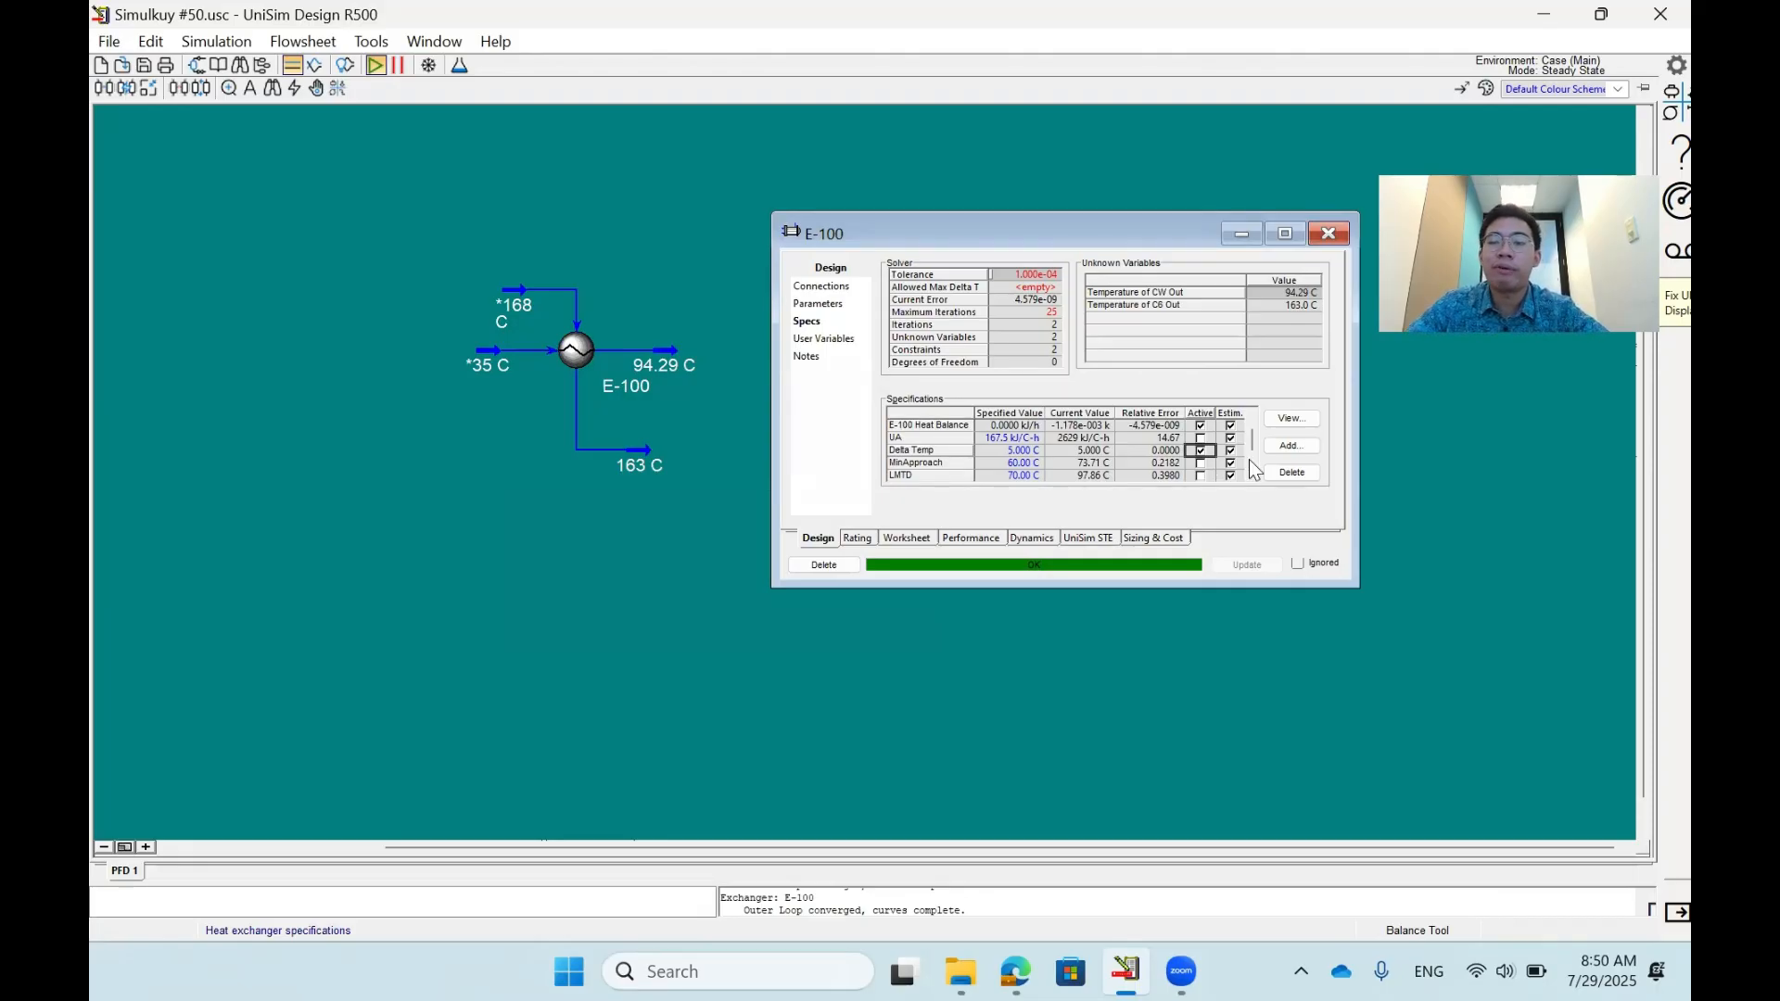
{"action": "left_click", "coordinate": [498, 357]}
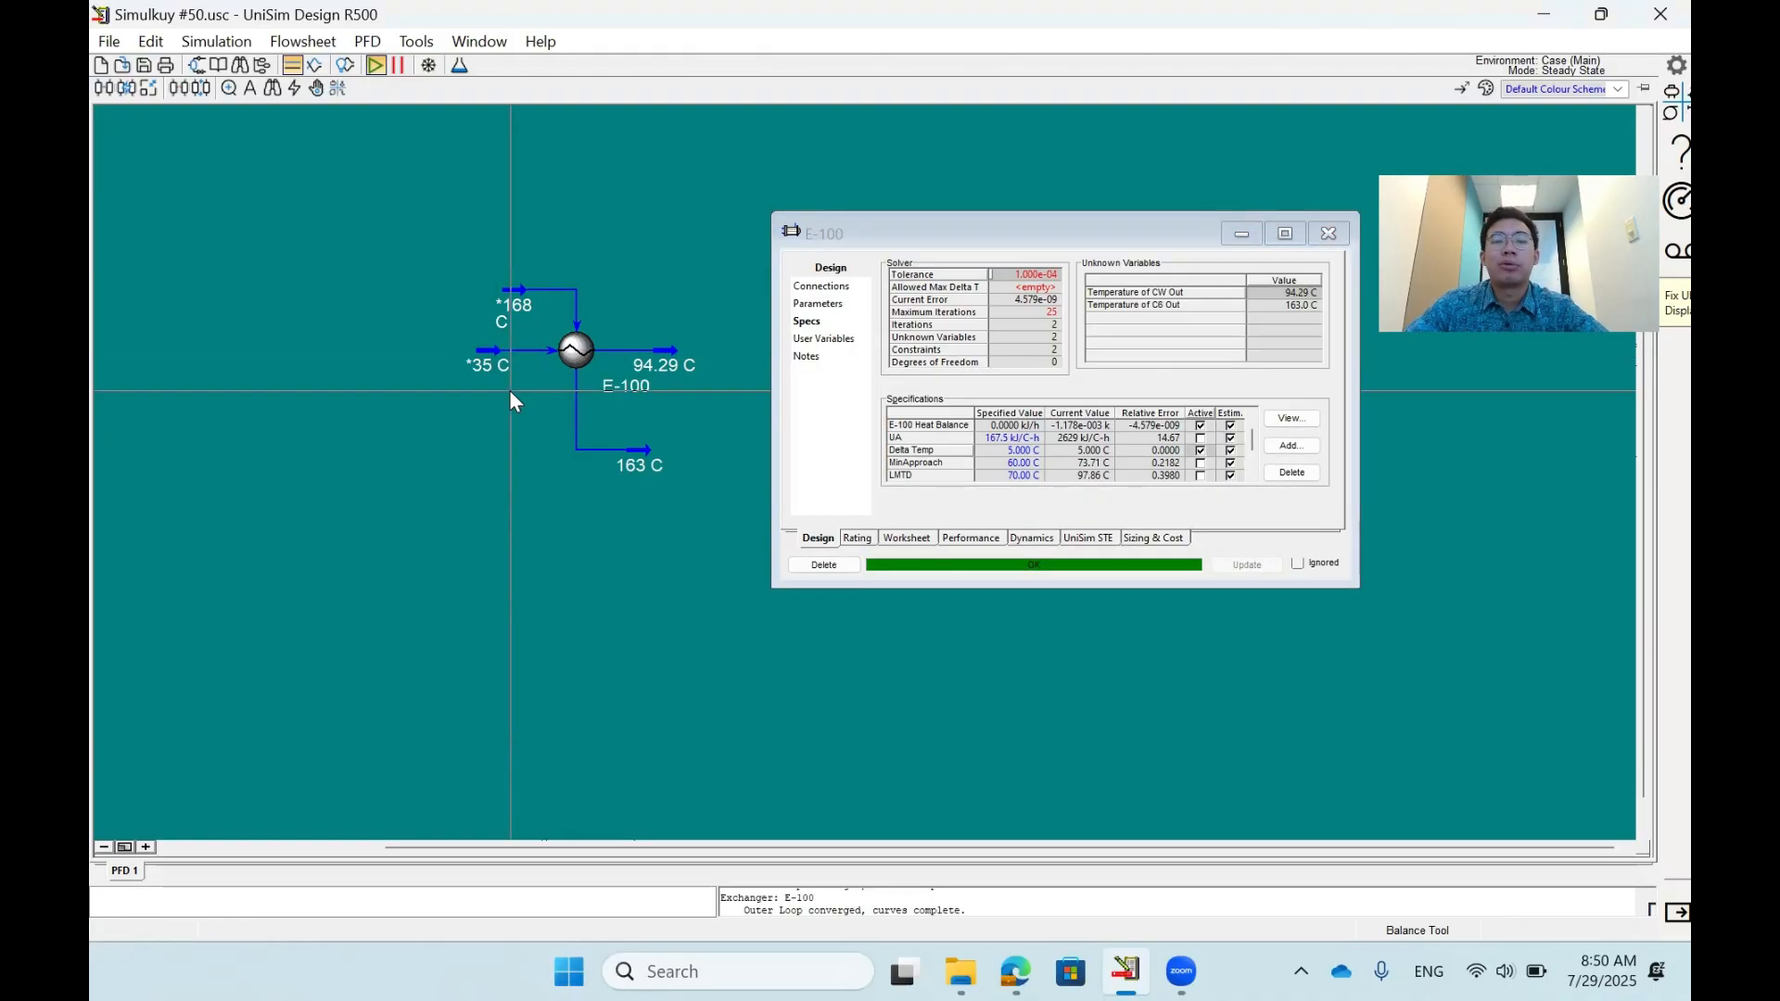